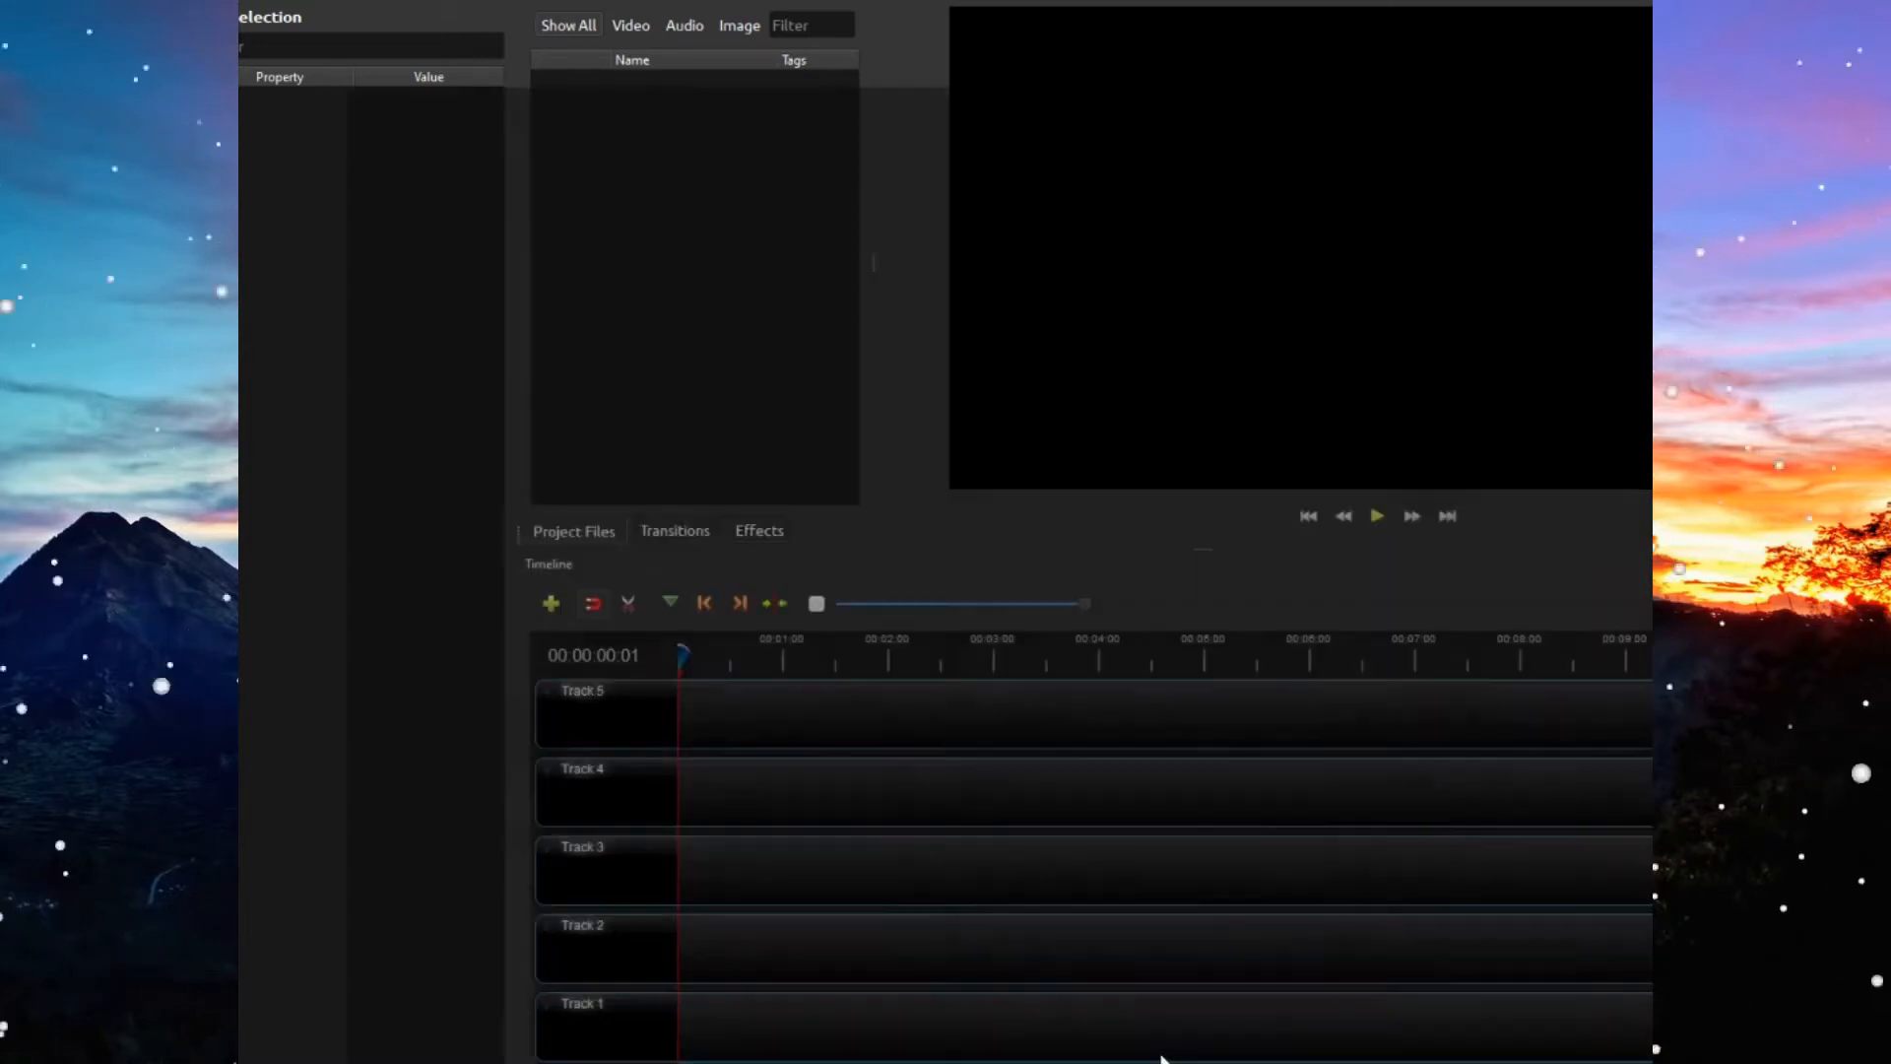
# - Switch to the web browser, search Google for "openshot download" in a new tab, and open the openshot.org download page
pyautogui.click(1203, 1001)
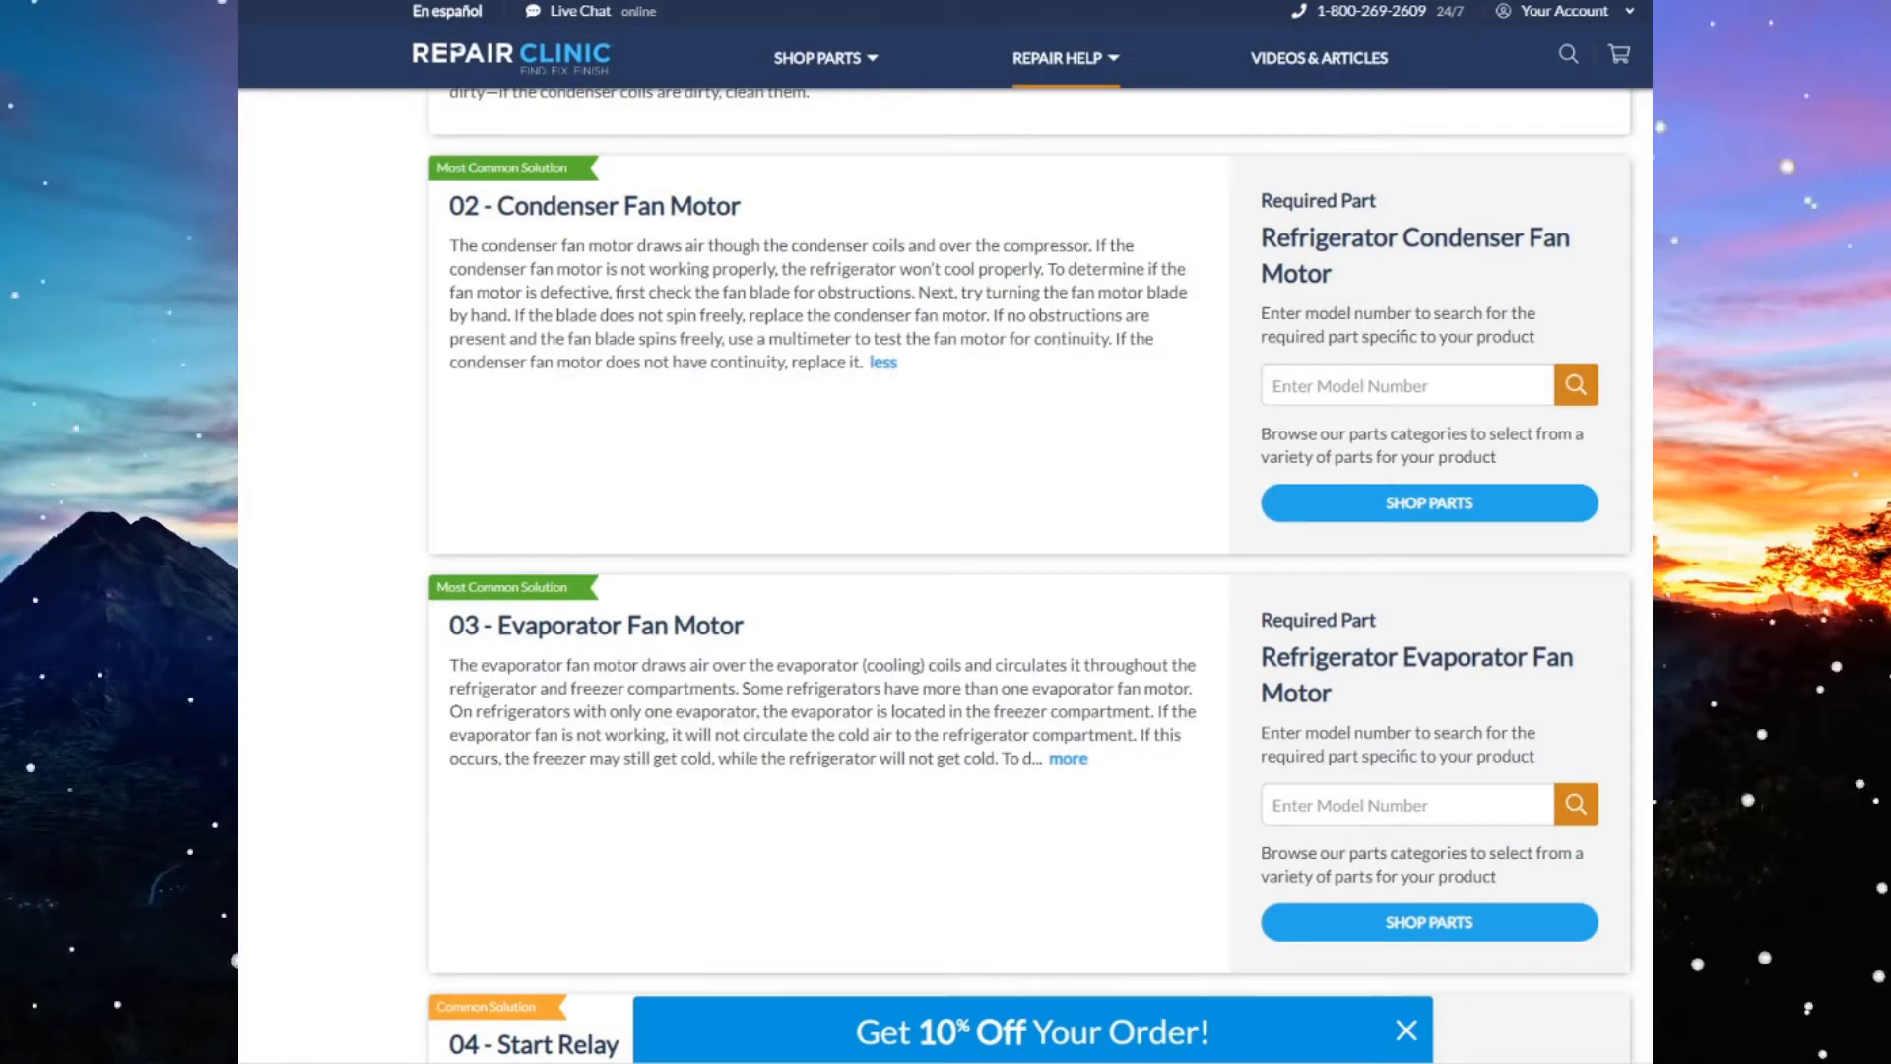
pyautogui.hotkey('ctrl', 't')
pyautogui.write('o')
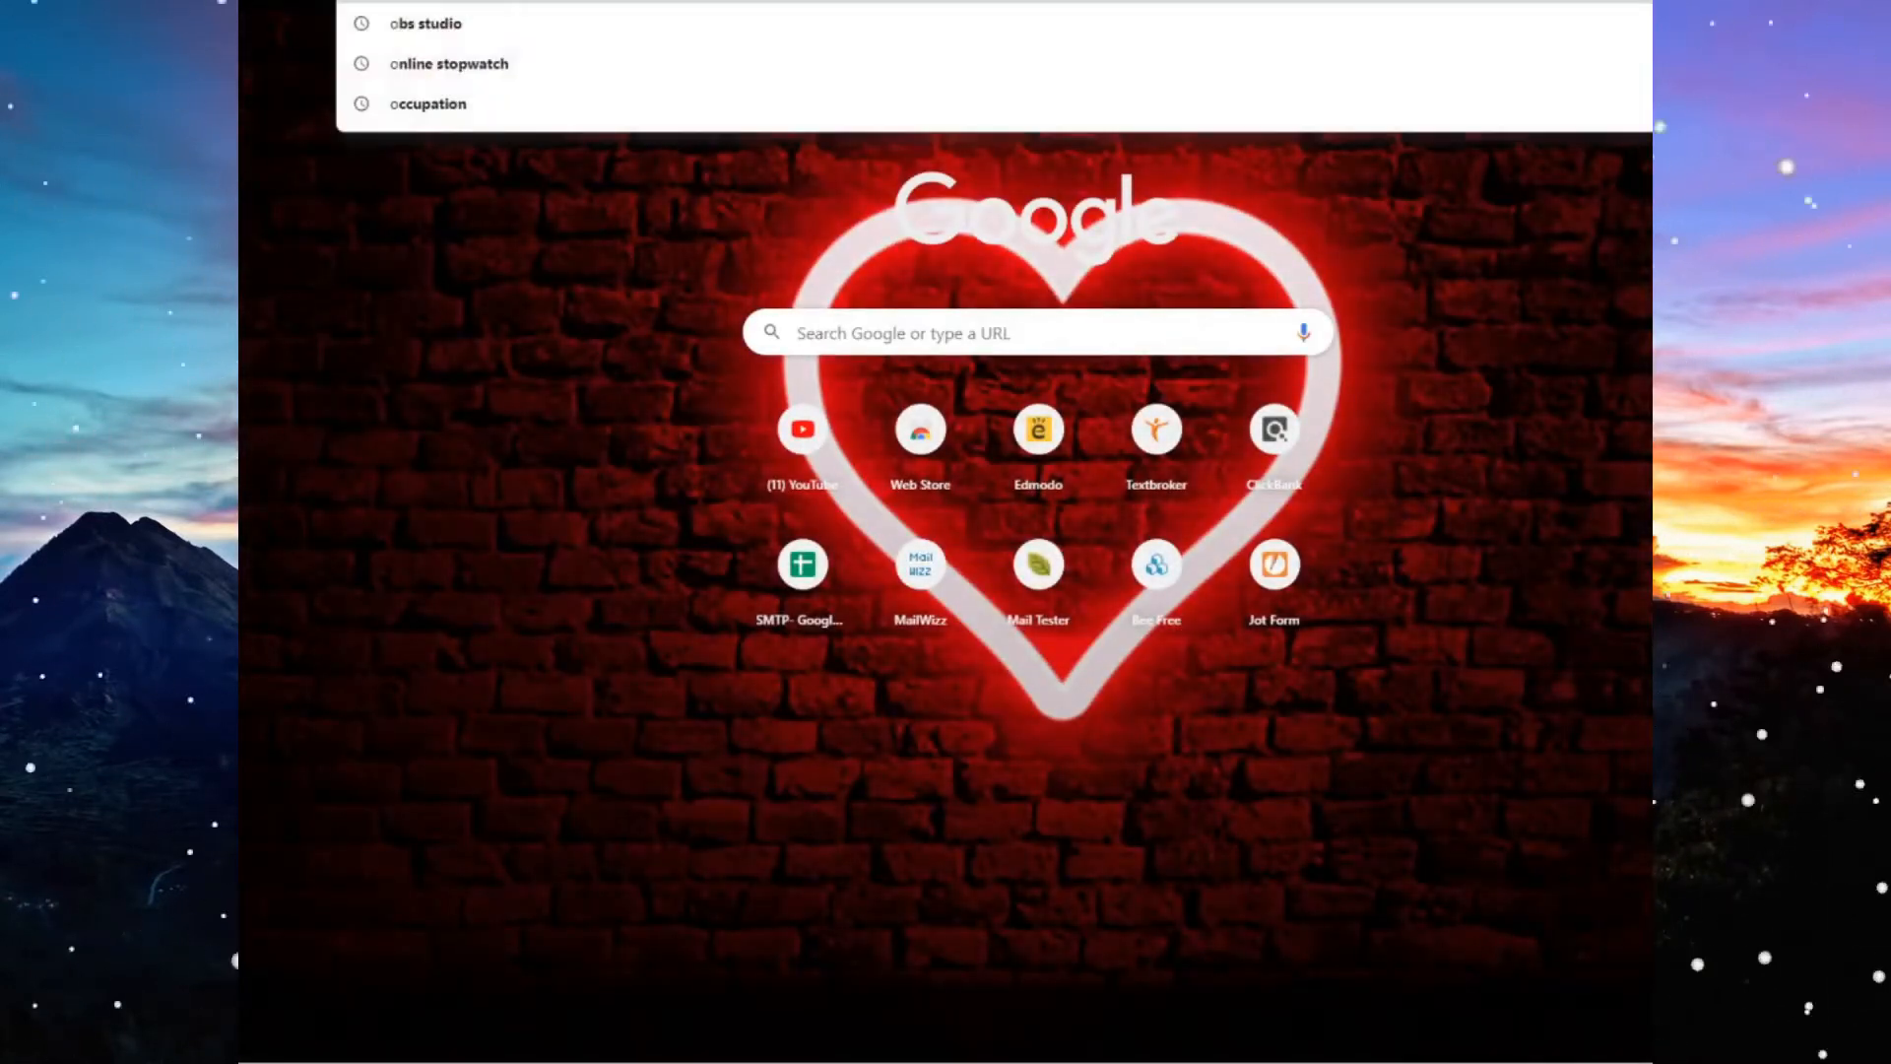
pyautogui.write('penshot')
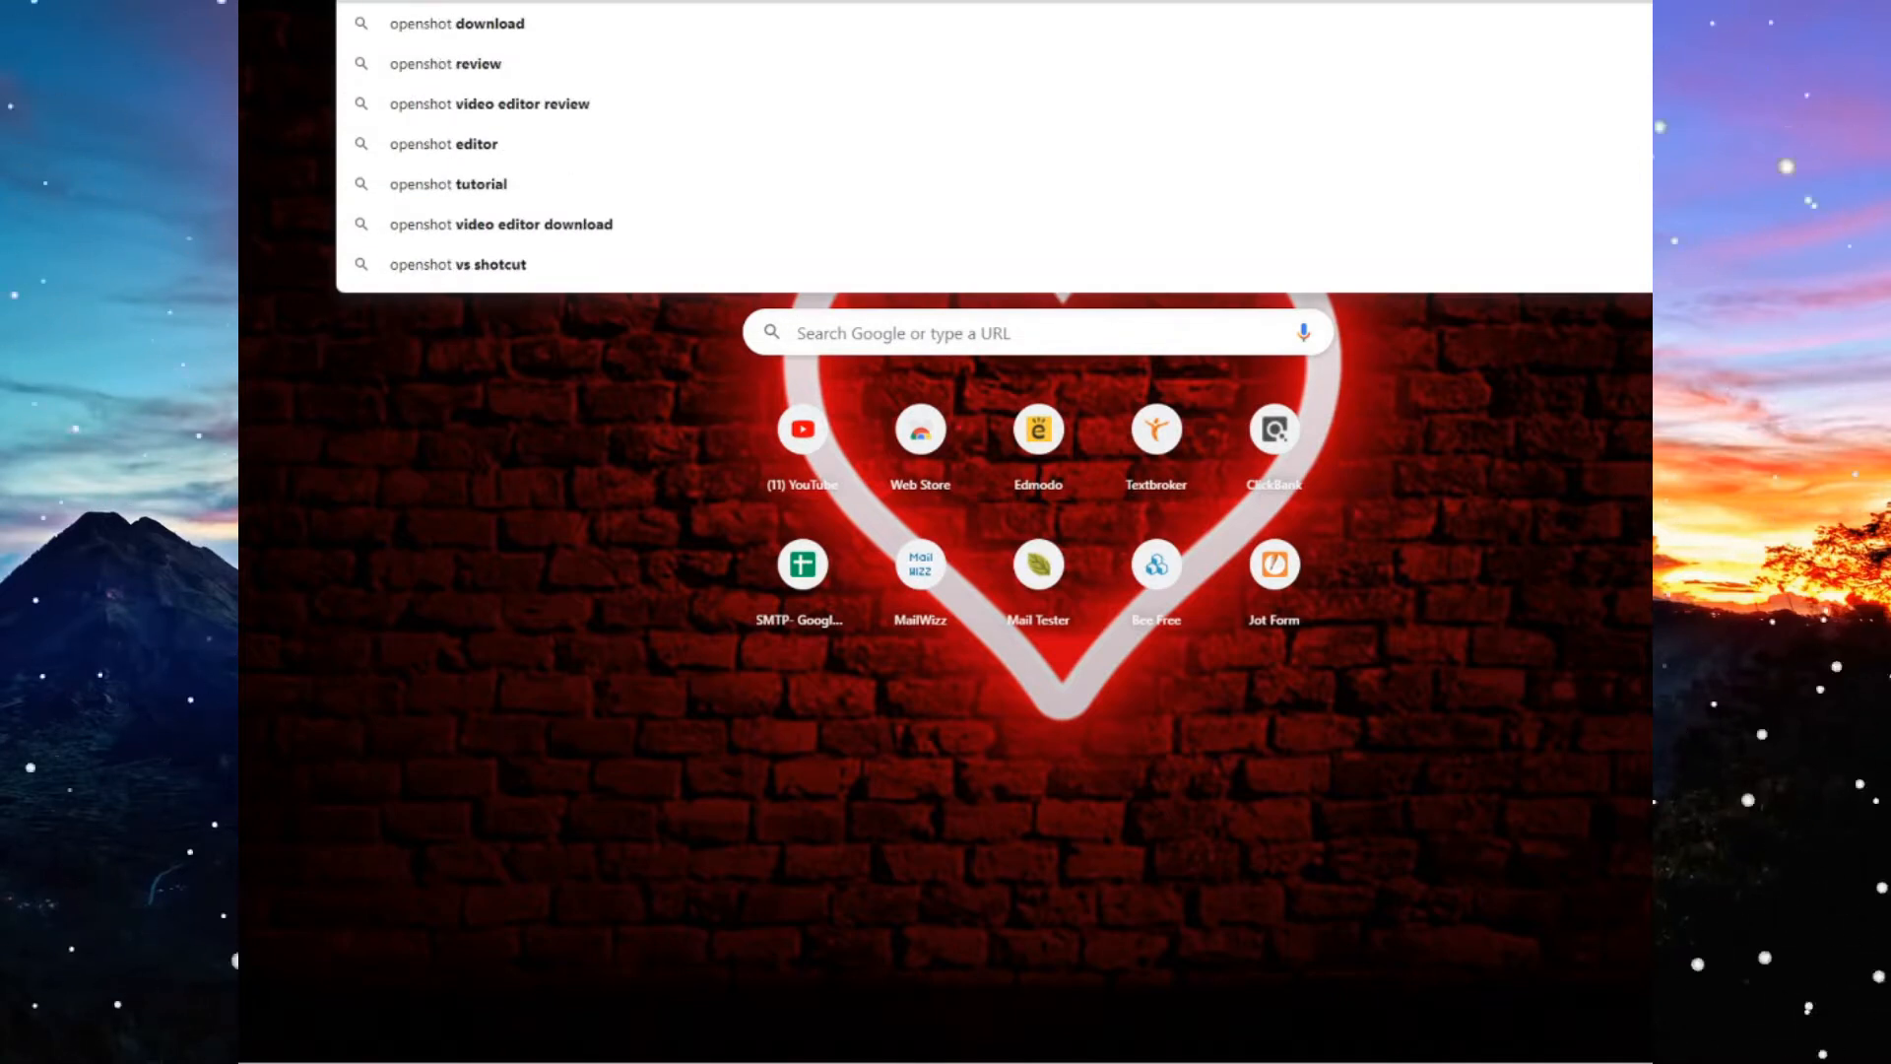
pyautogui.click(879, 24)
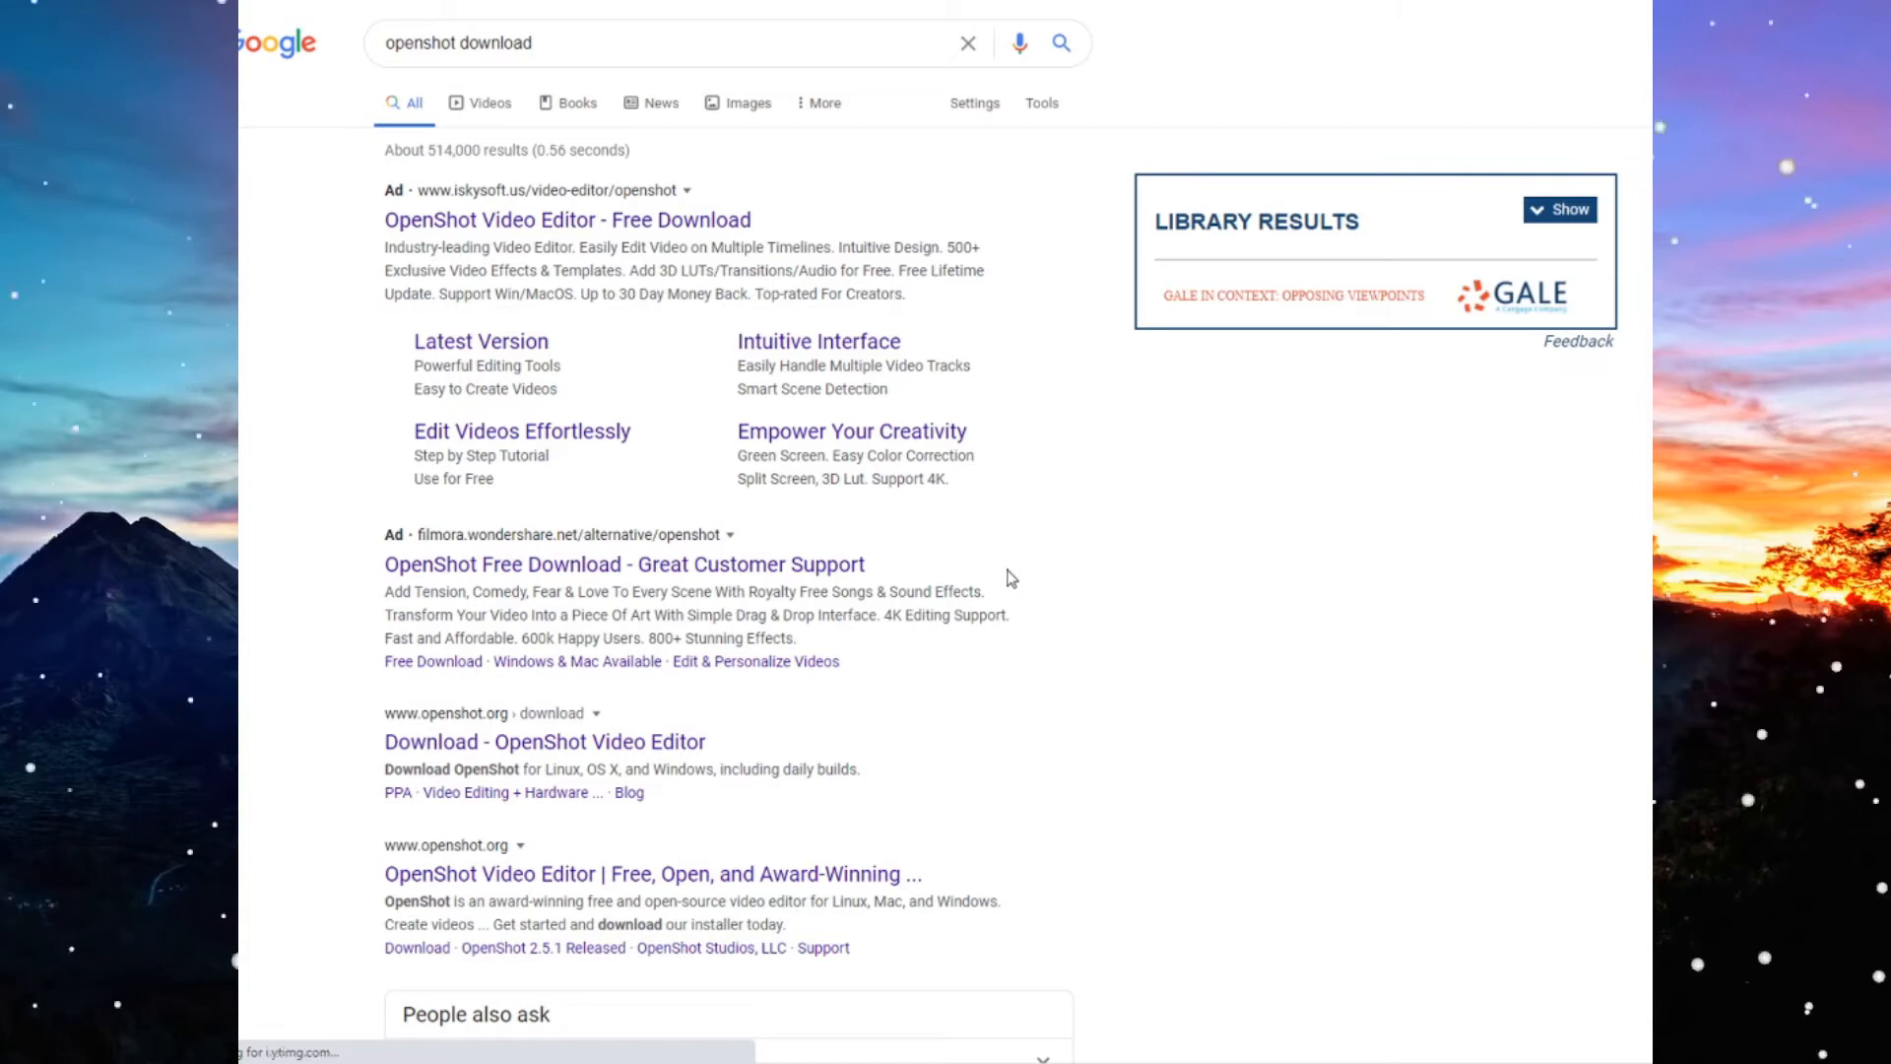
pyautogui.scroll(-2, 1026, 603)
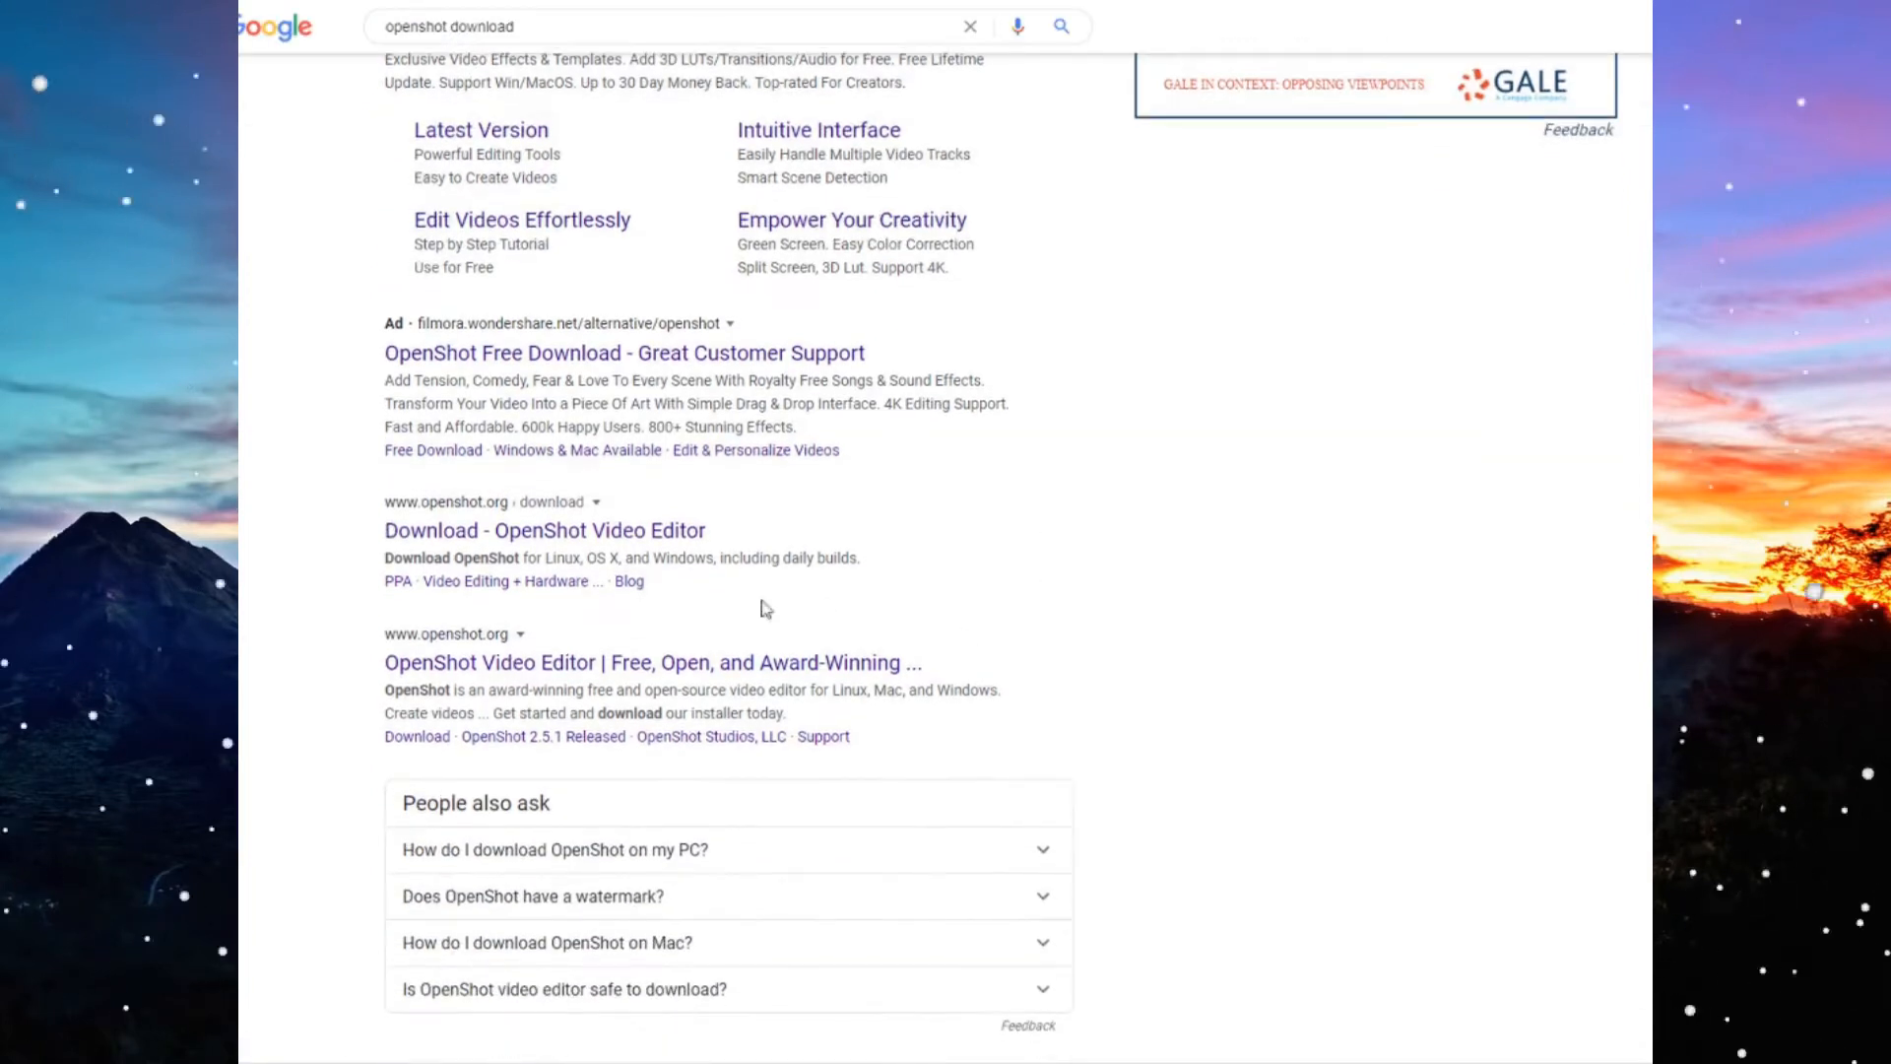
pyautogui.click(555, 540)
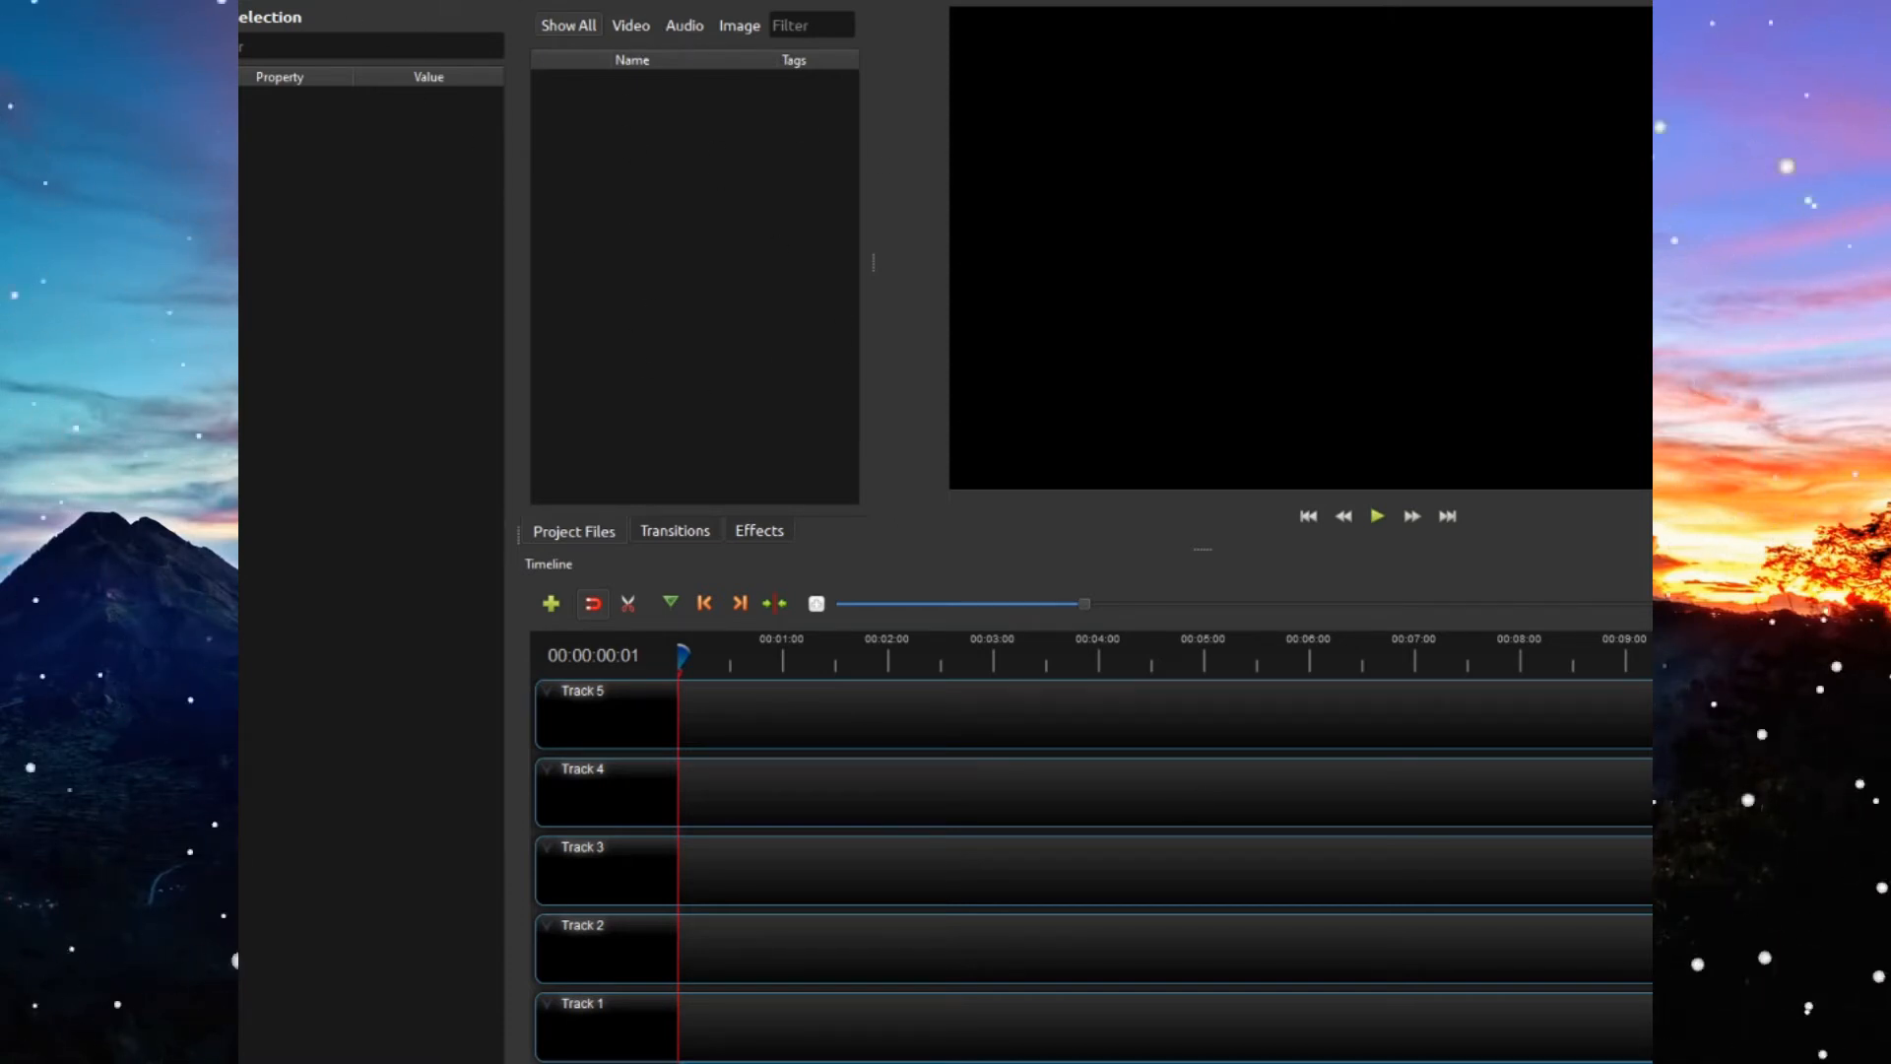
# - Import "1080p_INTRO - Copy" and "Video outro" from the Intro Outro, Logo, Subscribe folder into the project files
pyautogui.click(451, 2)
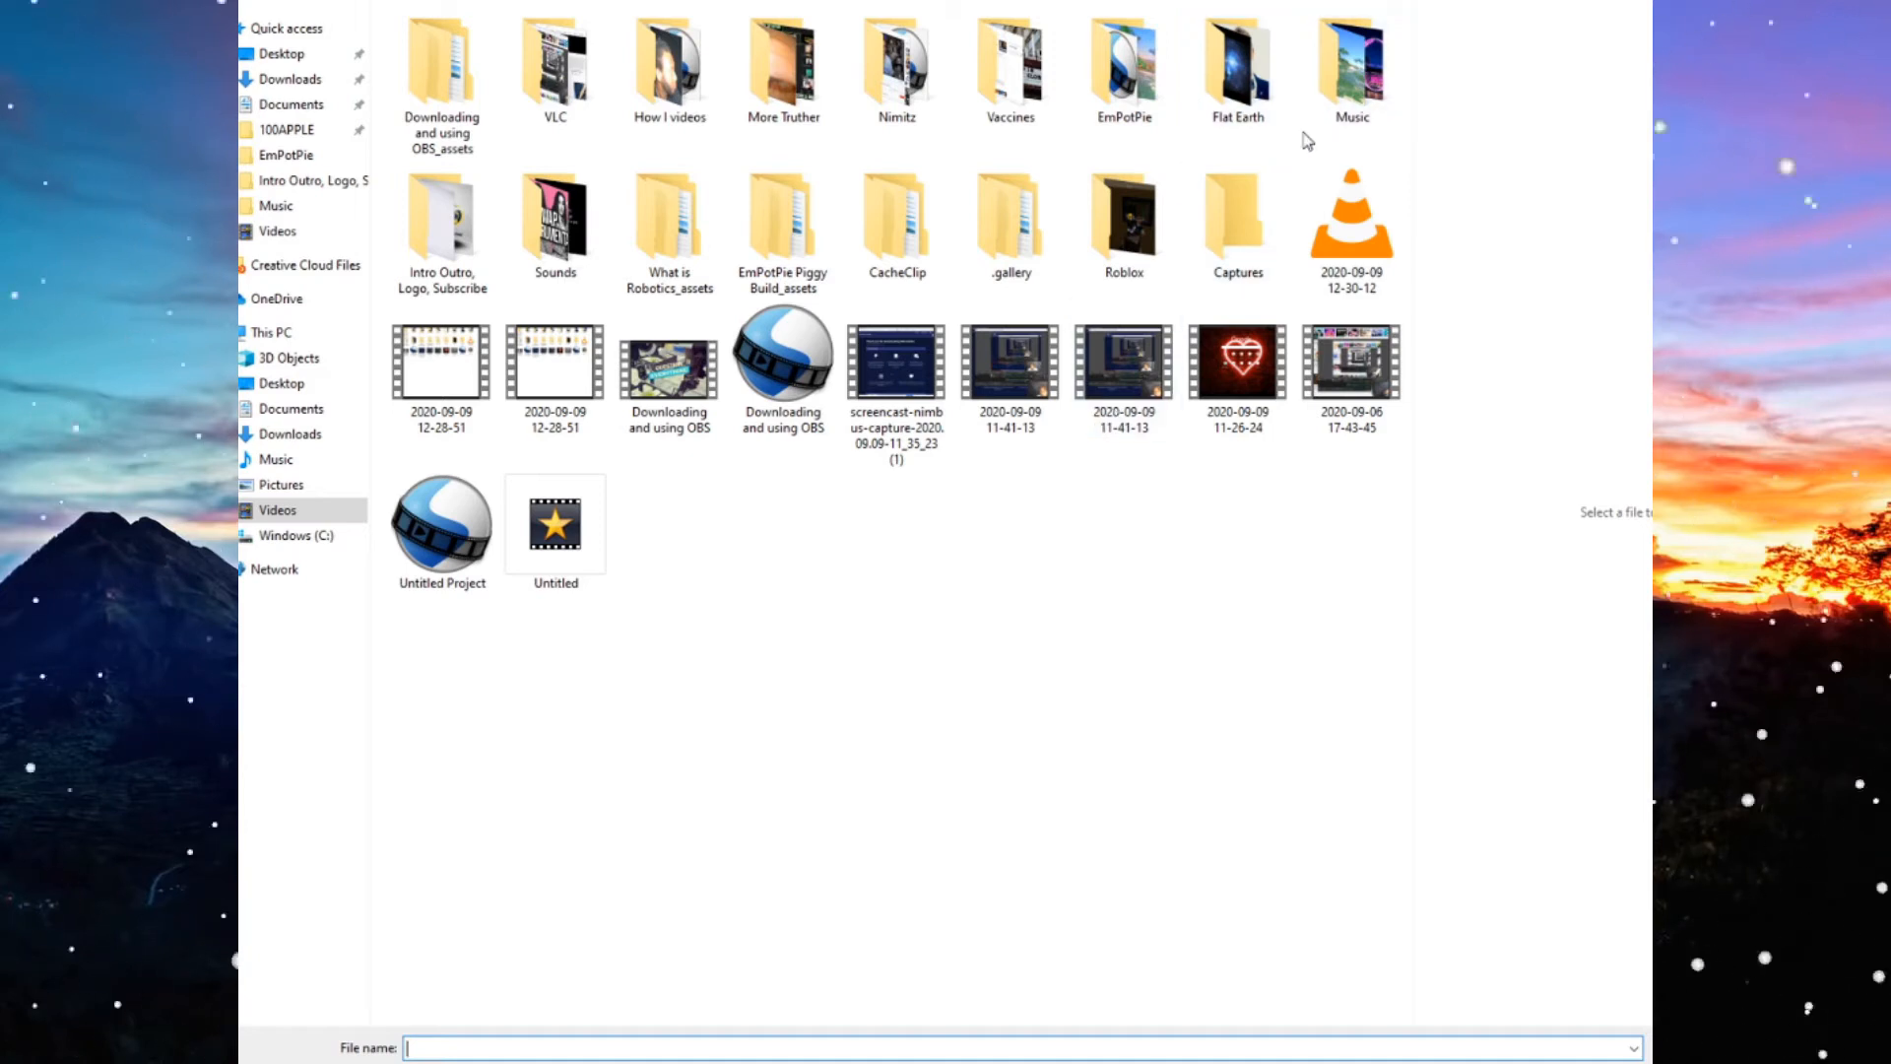
pyautogui.doubleClick(444, 242)
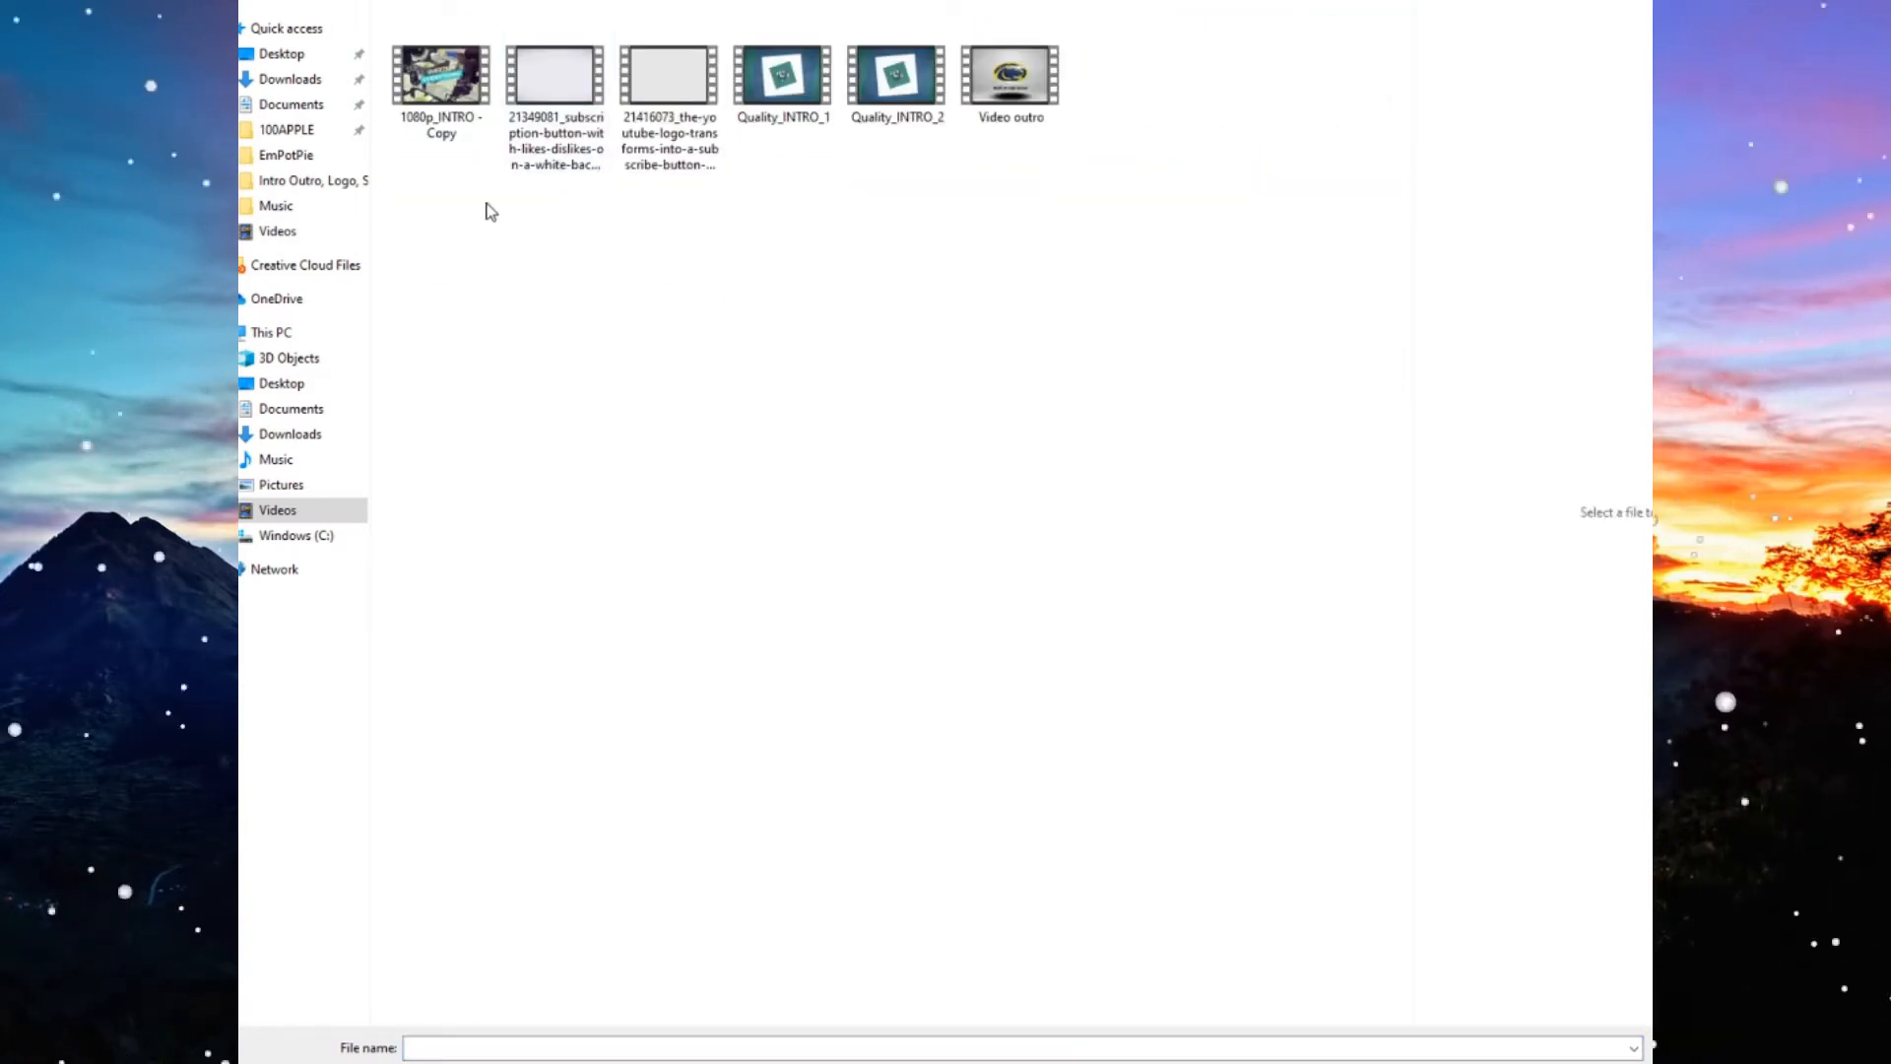
pyautogui.click(433, 109)
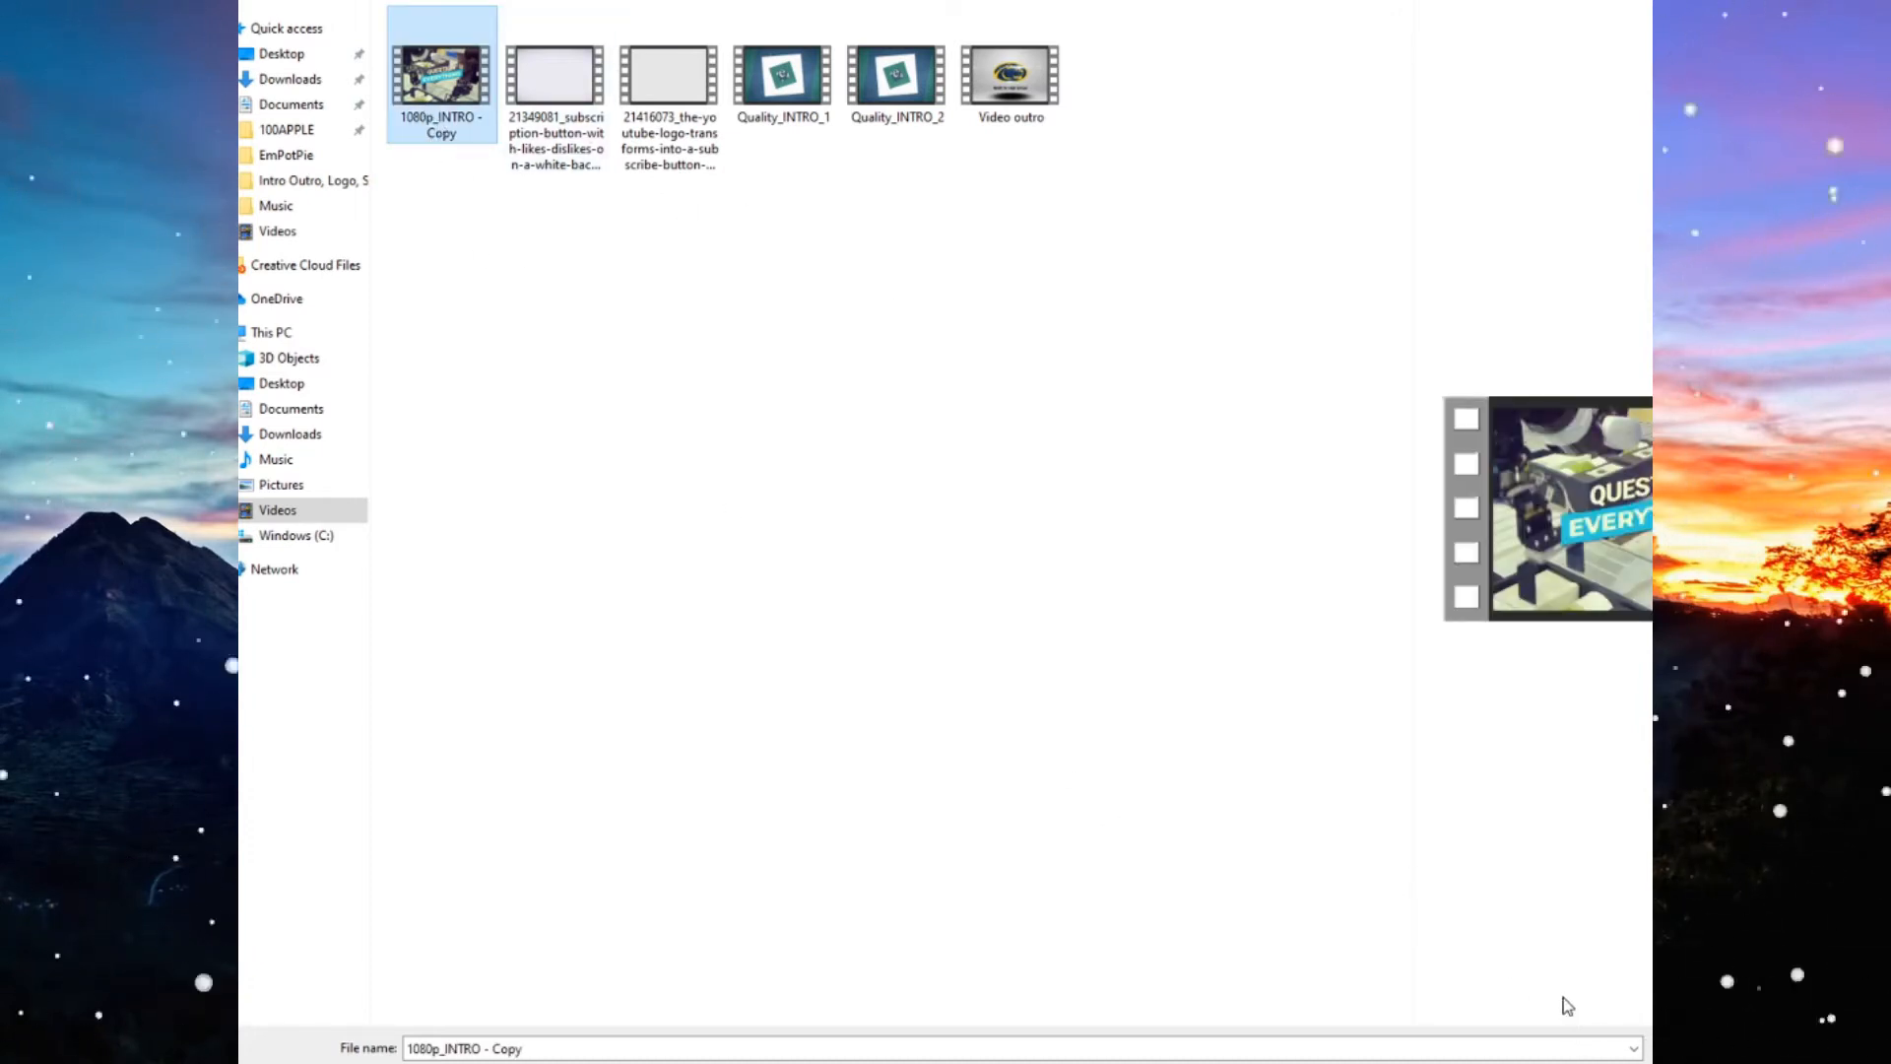
pyautogui.keyDown('ctrl'); pyautogui.click(1012, 116); pyautogui.keyUp('ctrl')
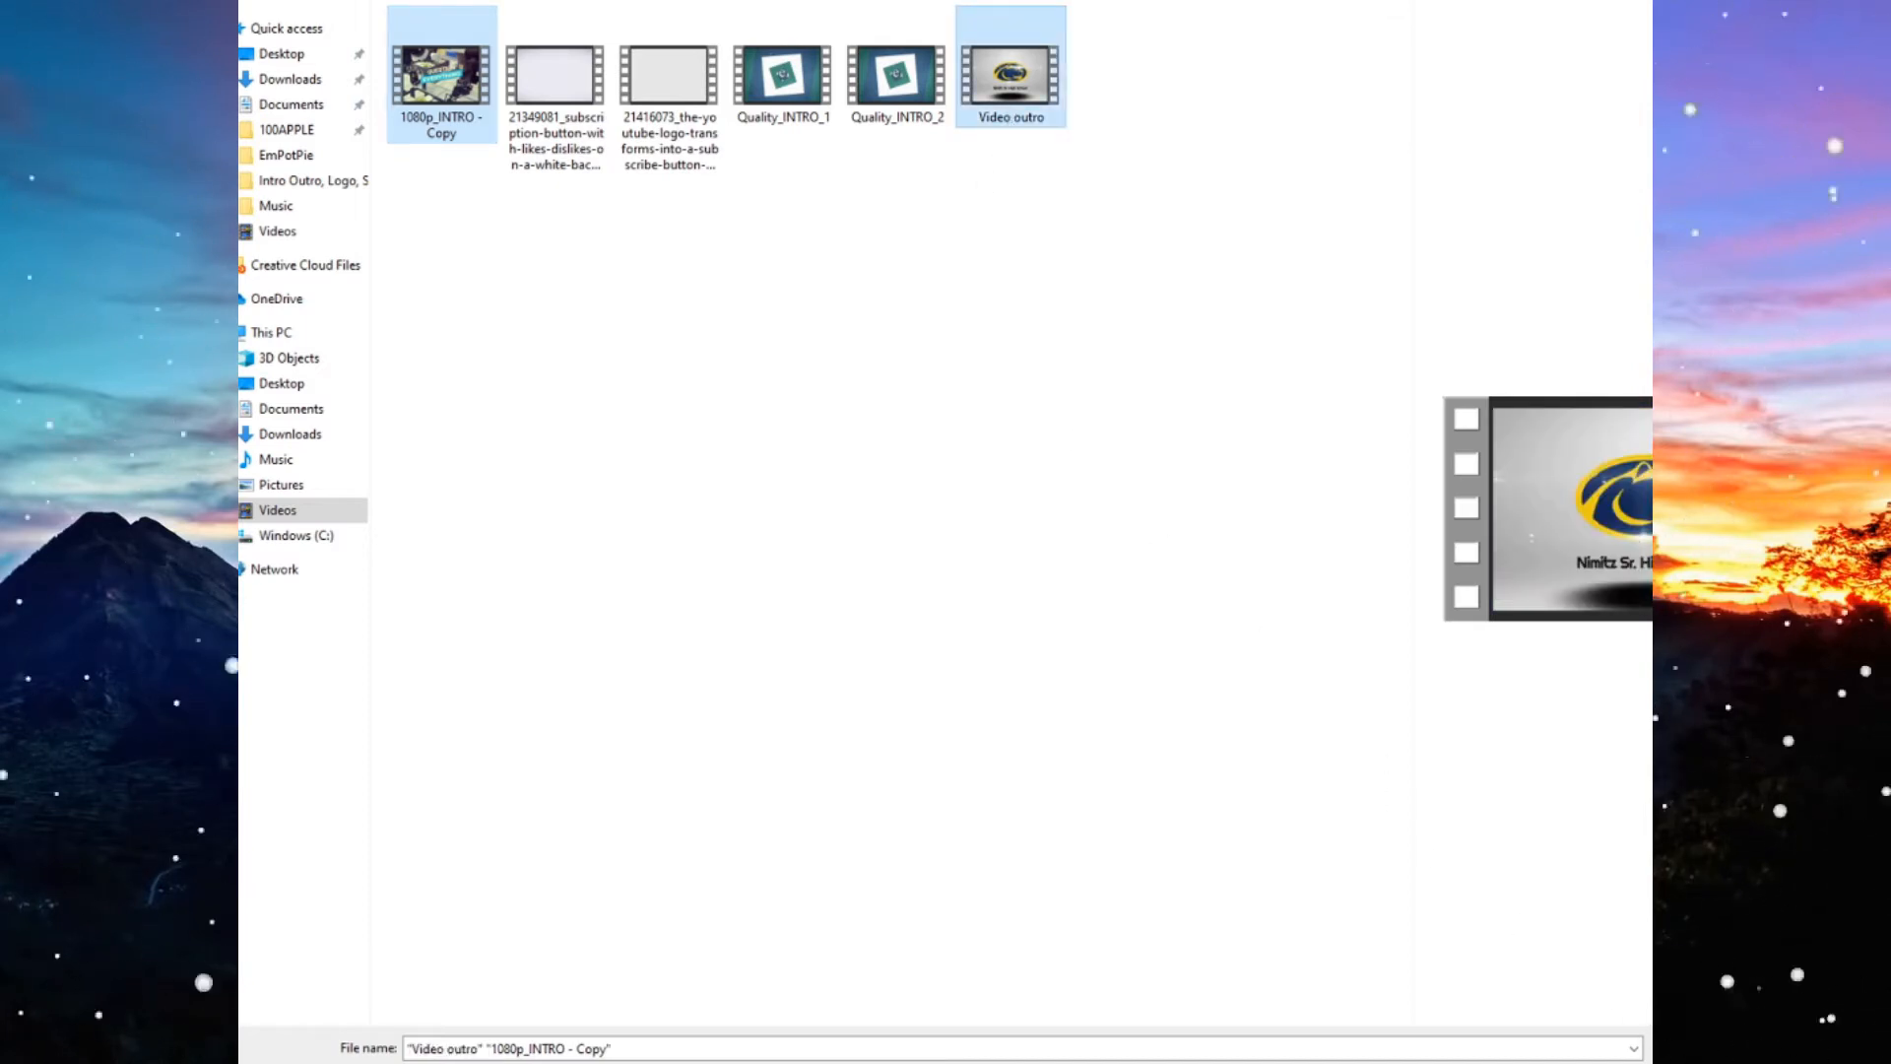
pyautogui.click(1675, 1063)
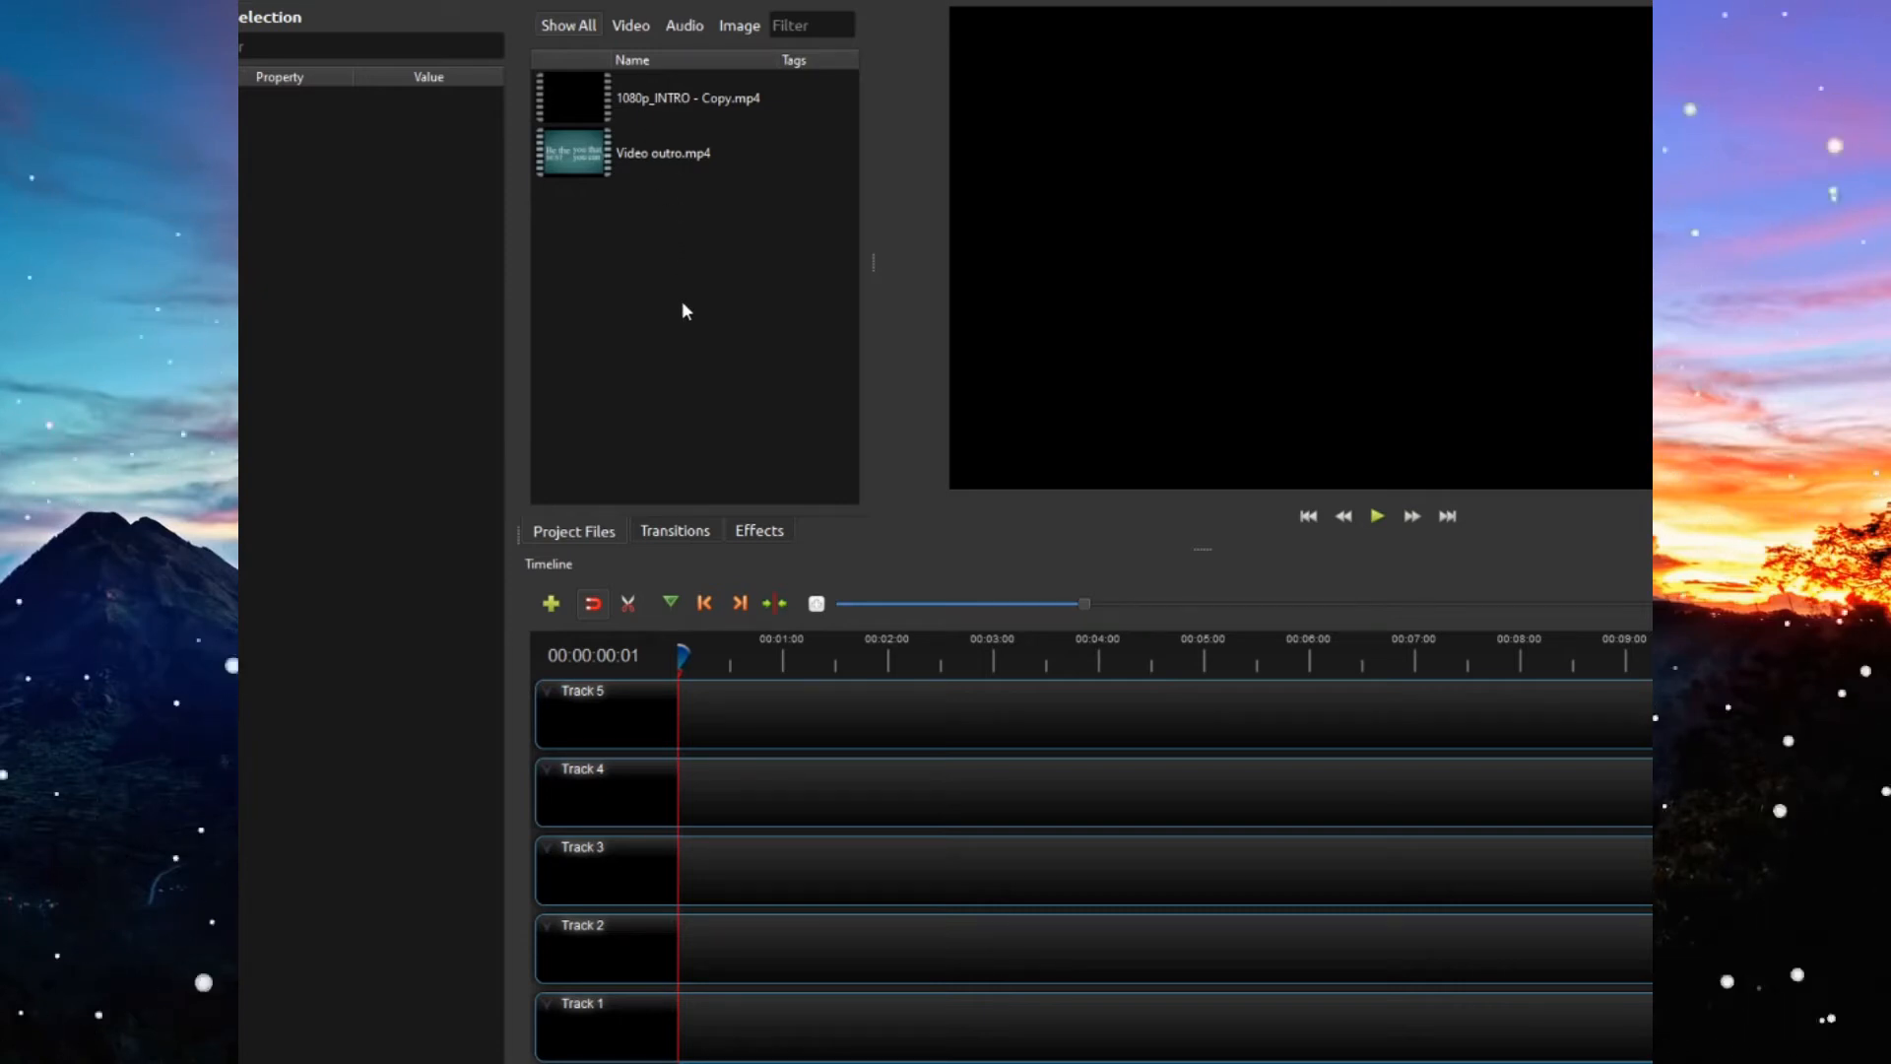
pyautogui.rightClick(709, 242)
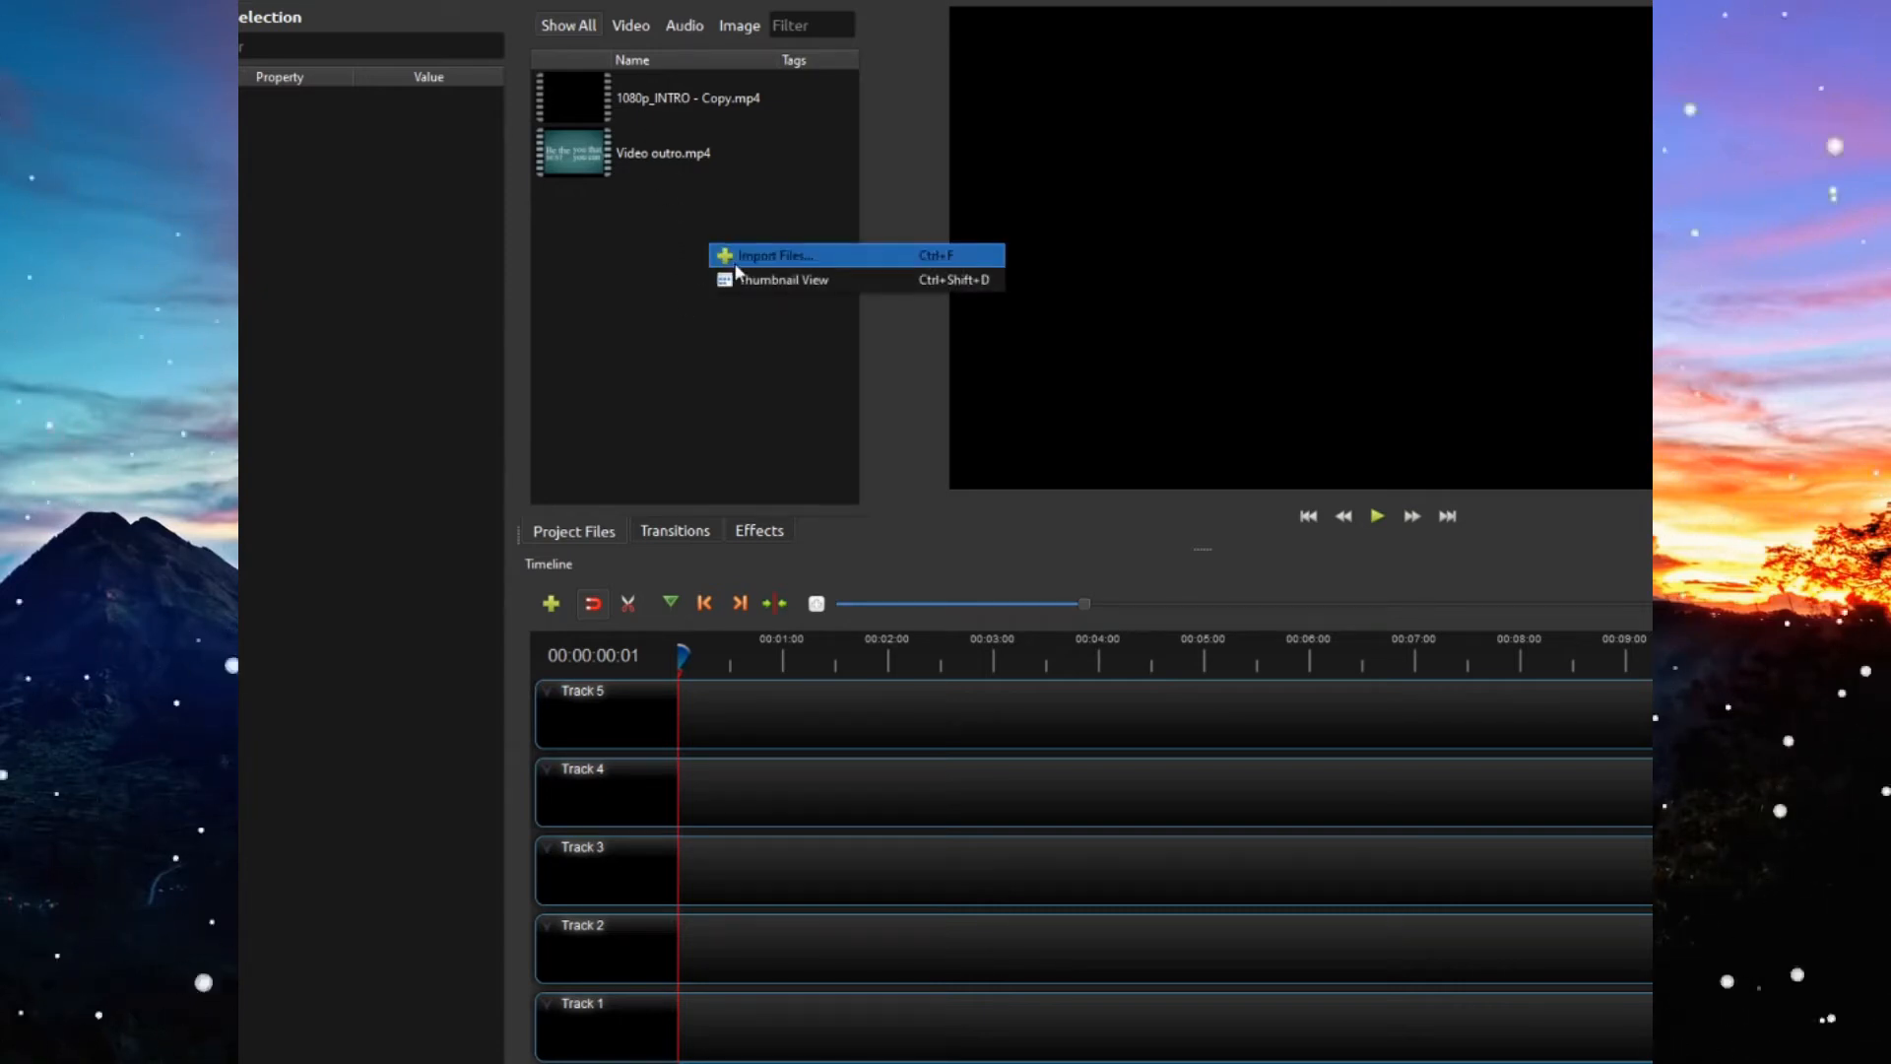
pyautogui.click(736, 264)
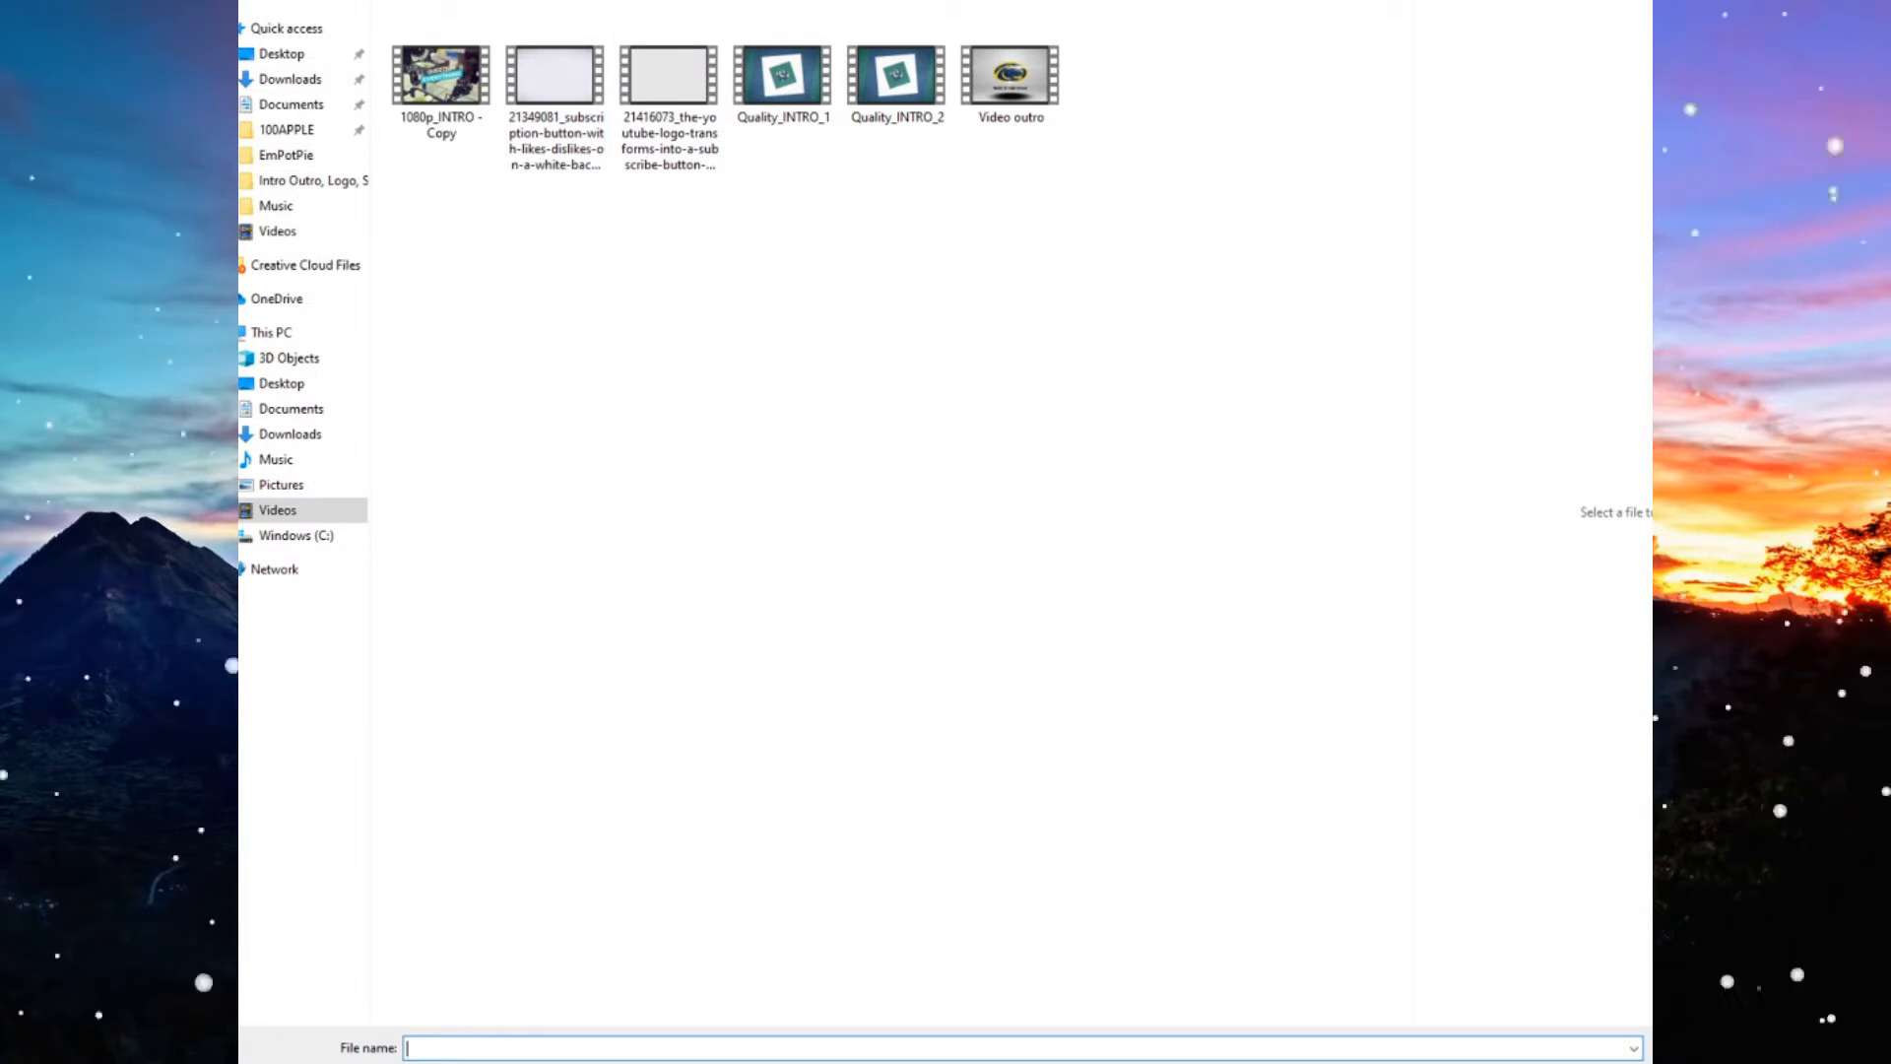
pyautogui.click(1238, 369)
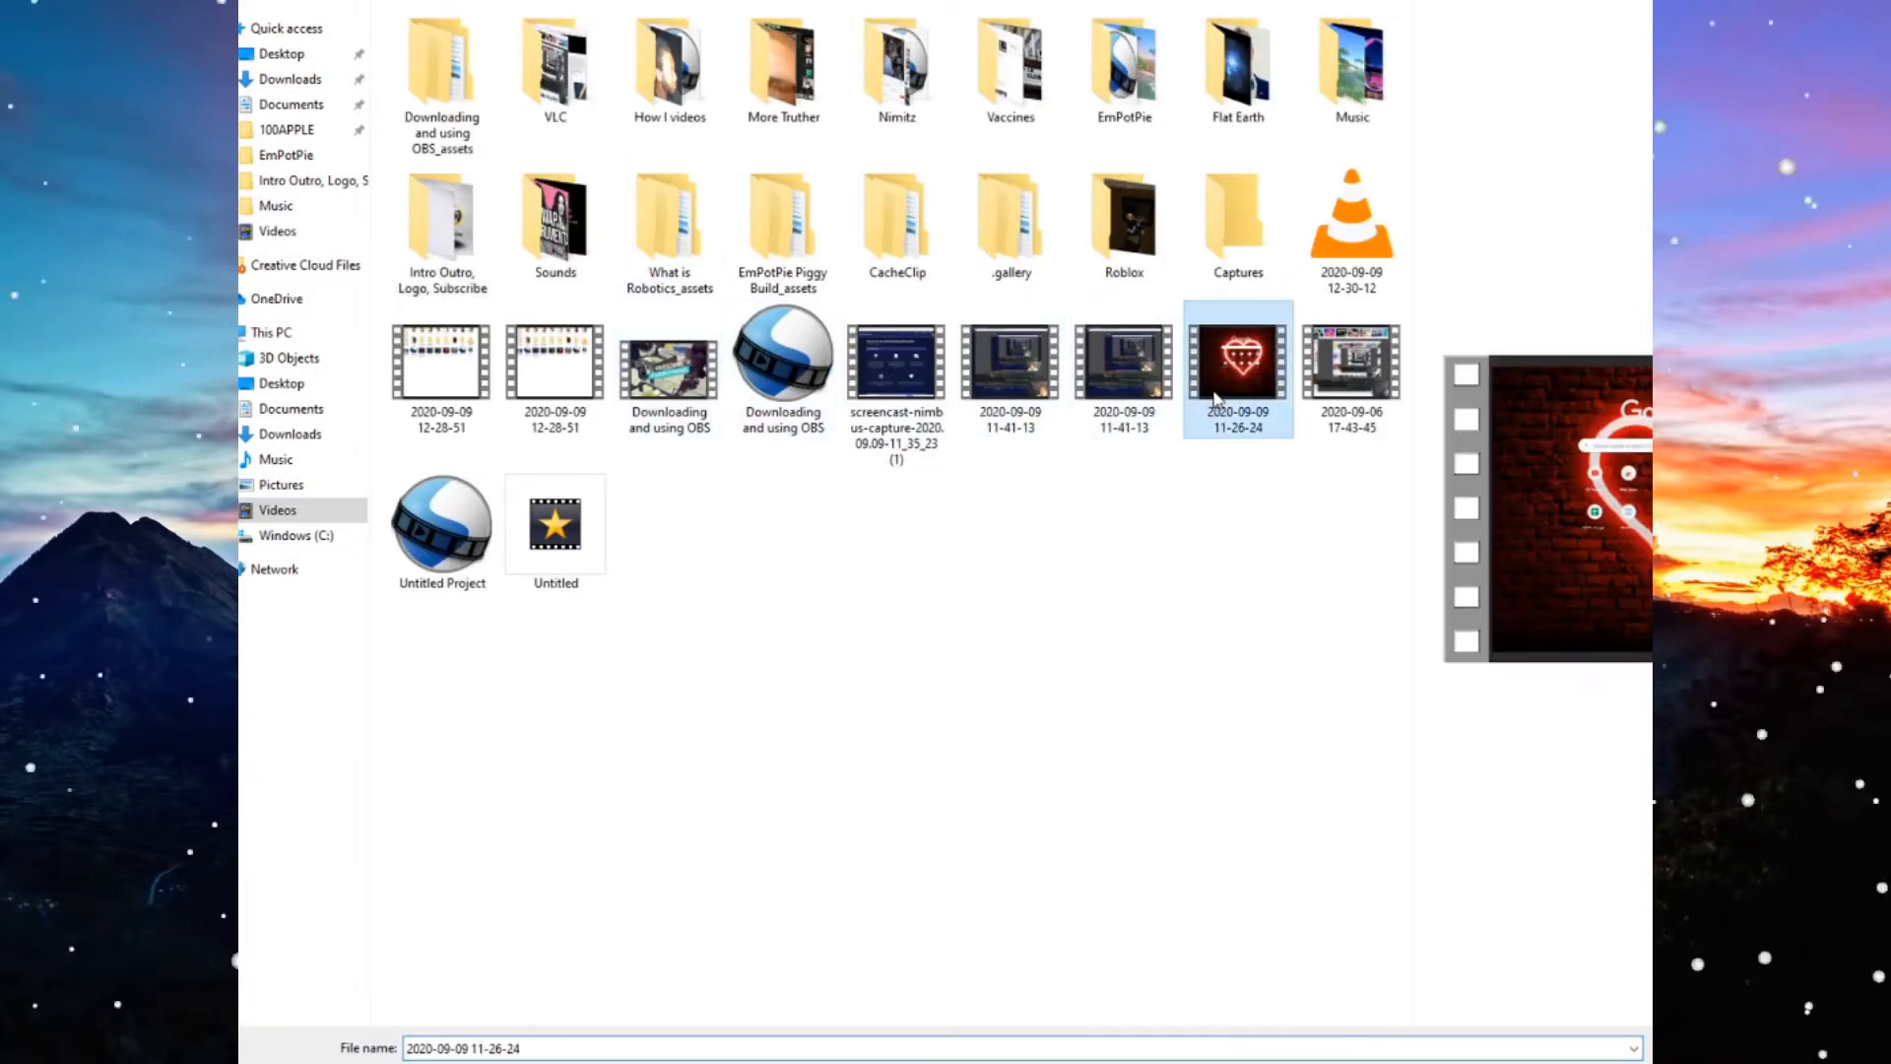
pyautogui.press('Return')
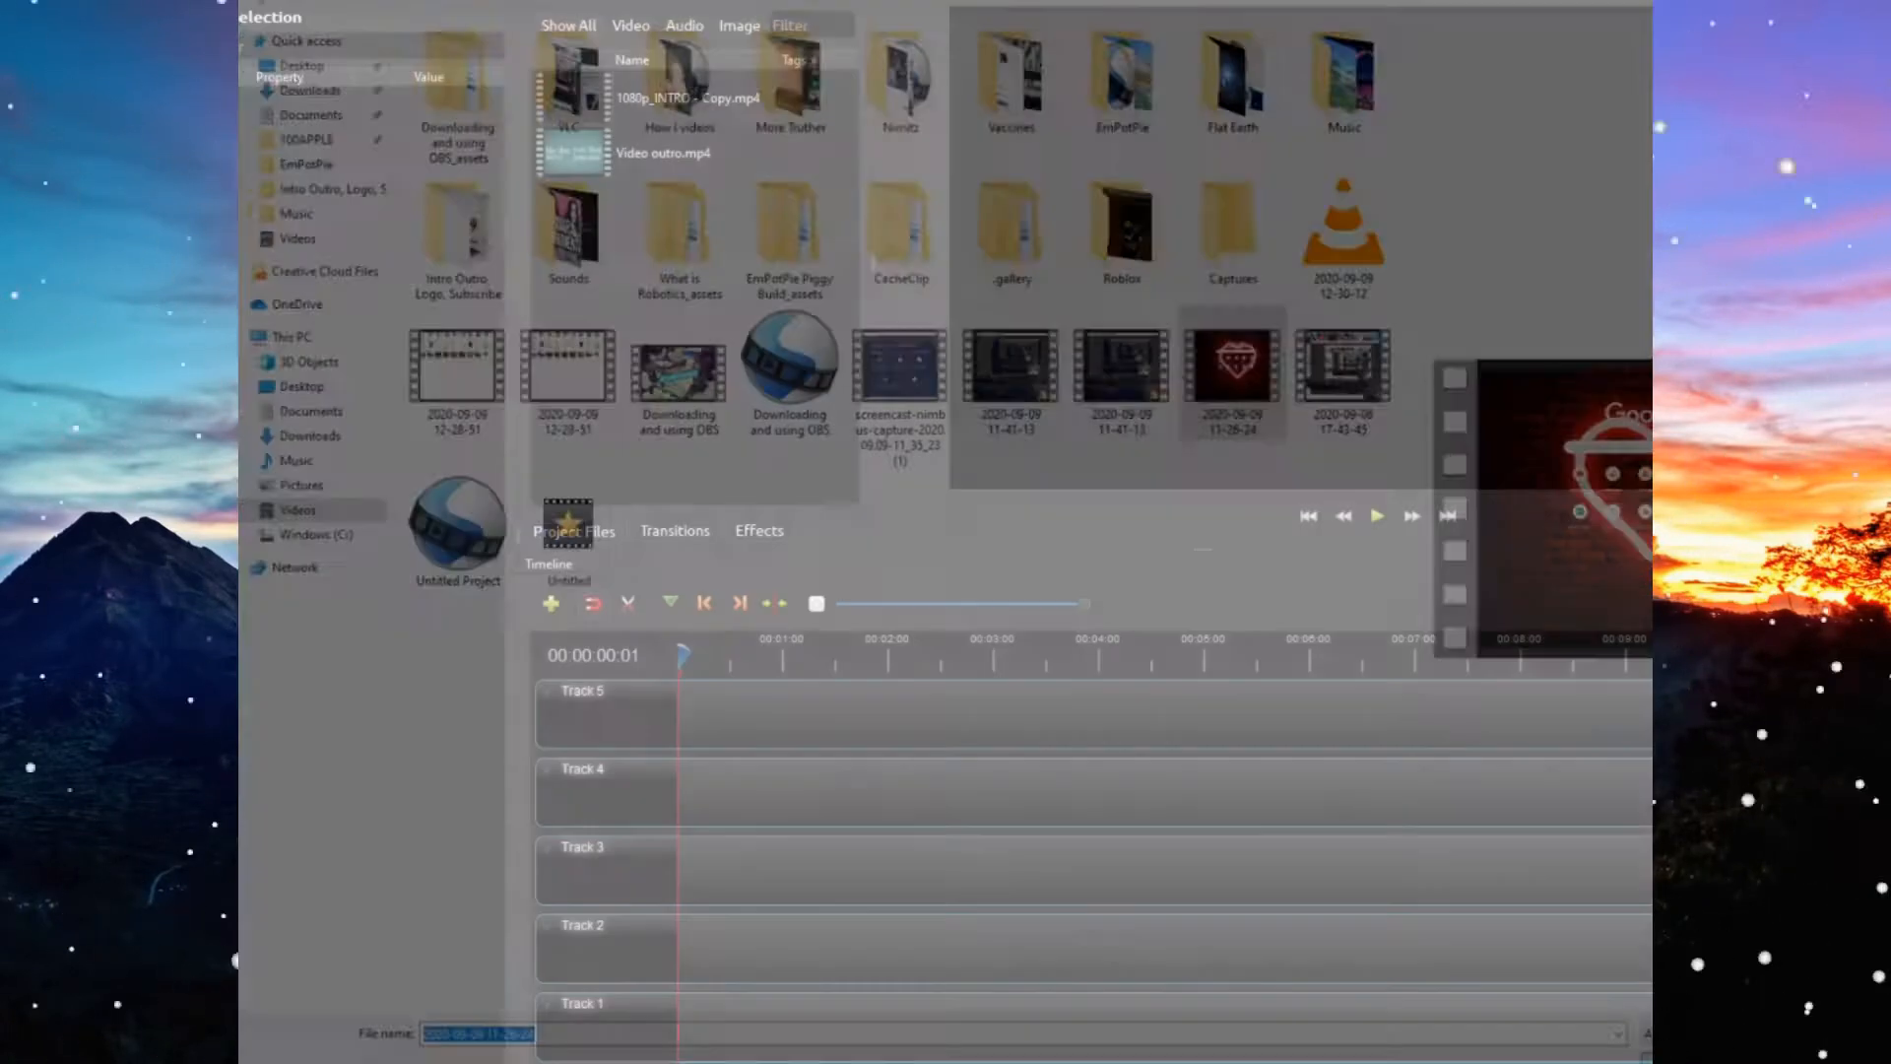
# - Import "Best Non Copyrighted Music 2020 1 Hour Copyright Free Music Mix" from the Music folder into the project files
pyautogui.rightClick(705, 272)
pyautogui.click(746, 286)
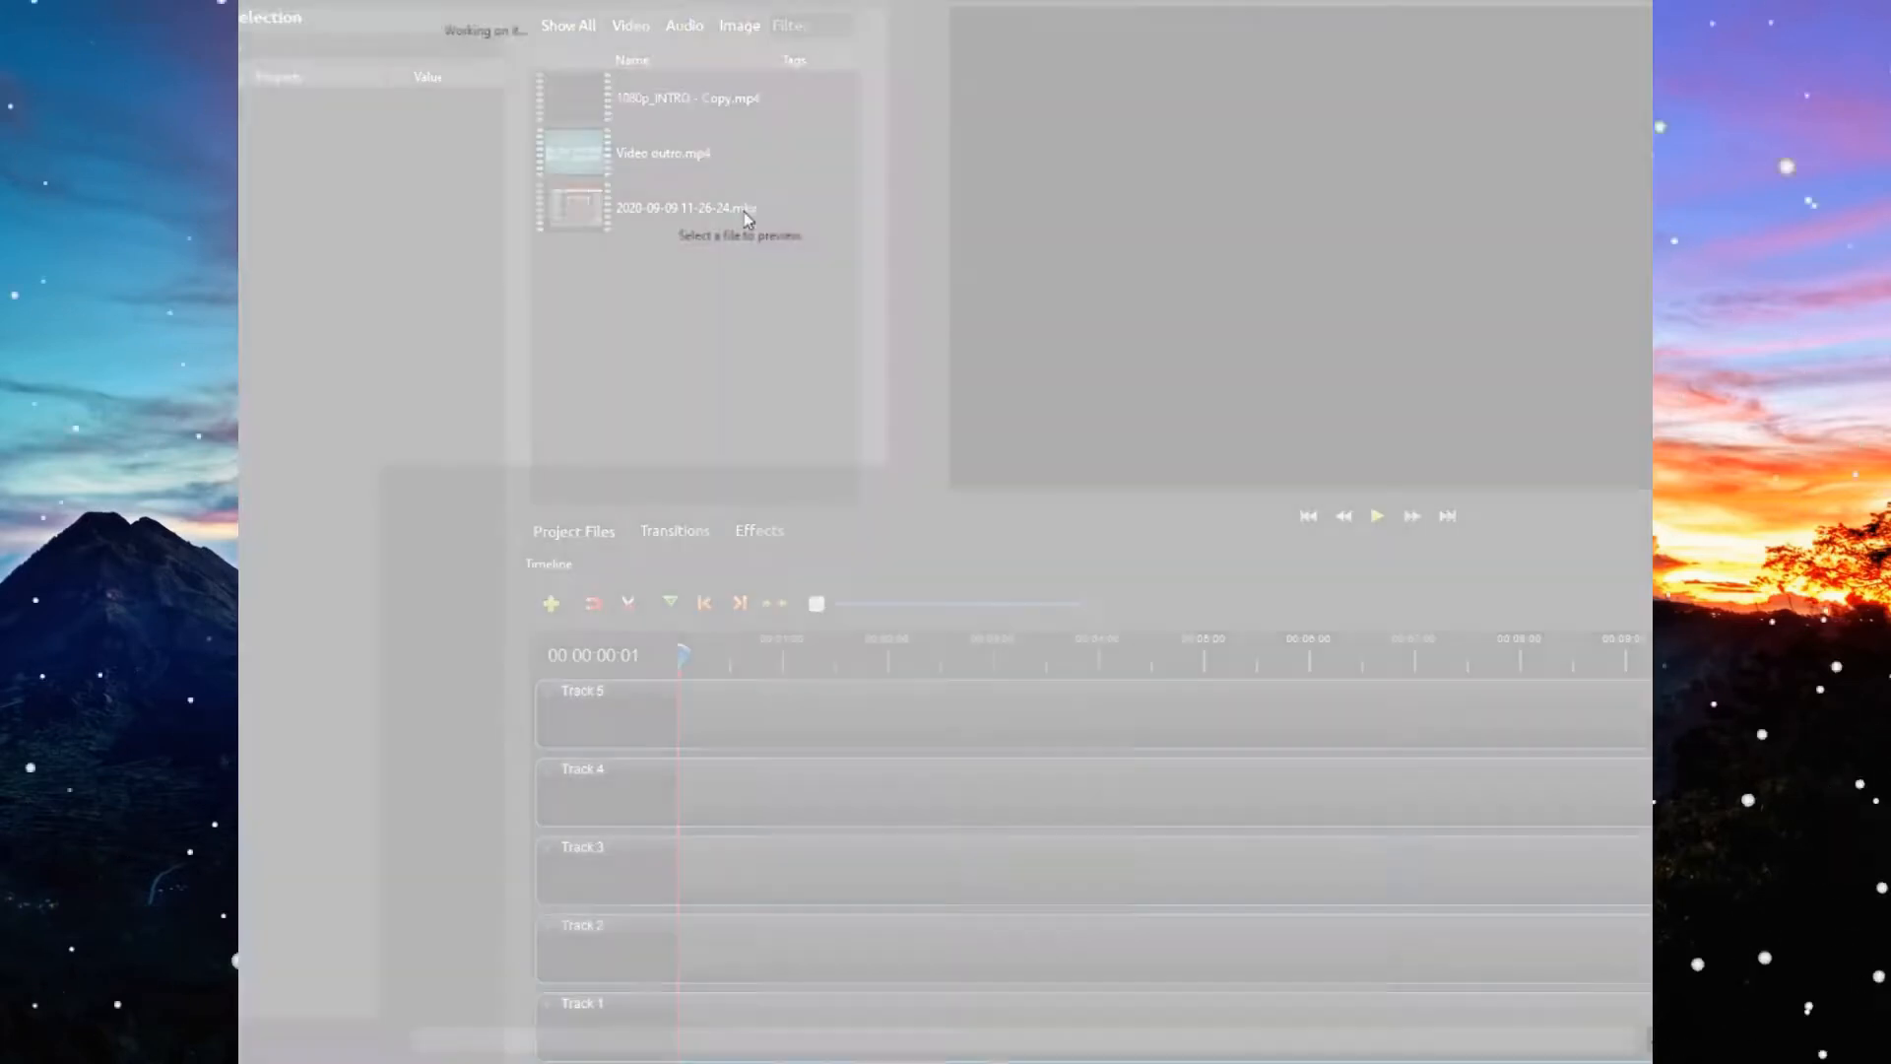
pyautogui.doubleClick(1311, 59)
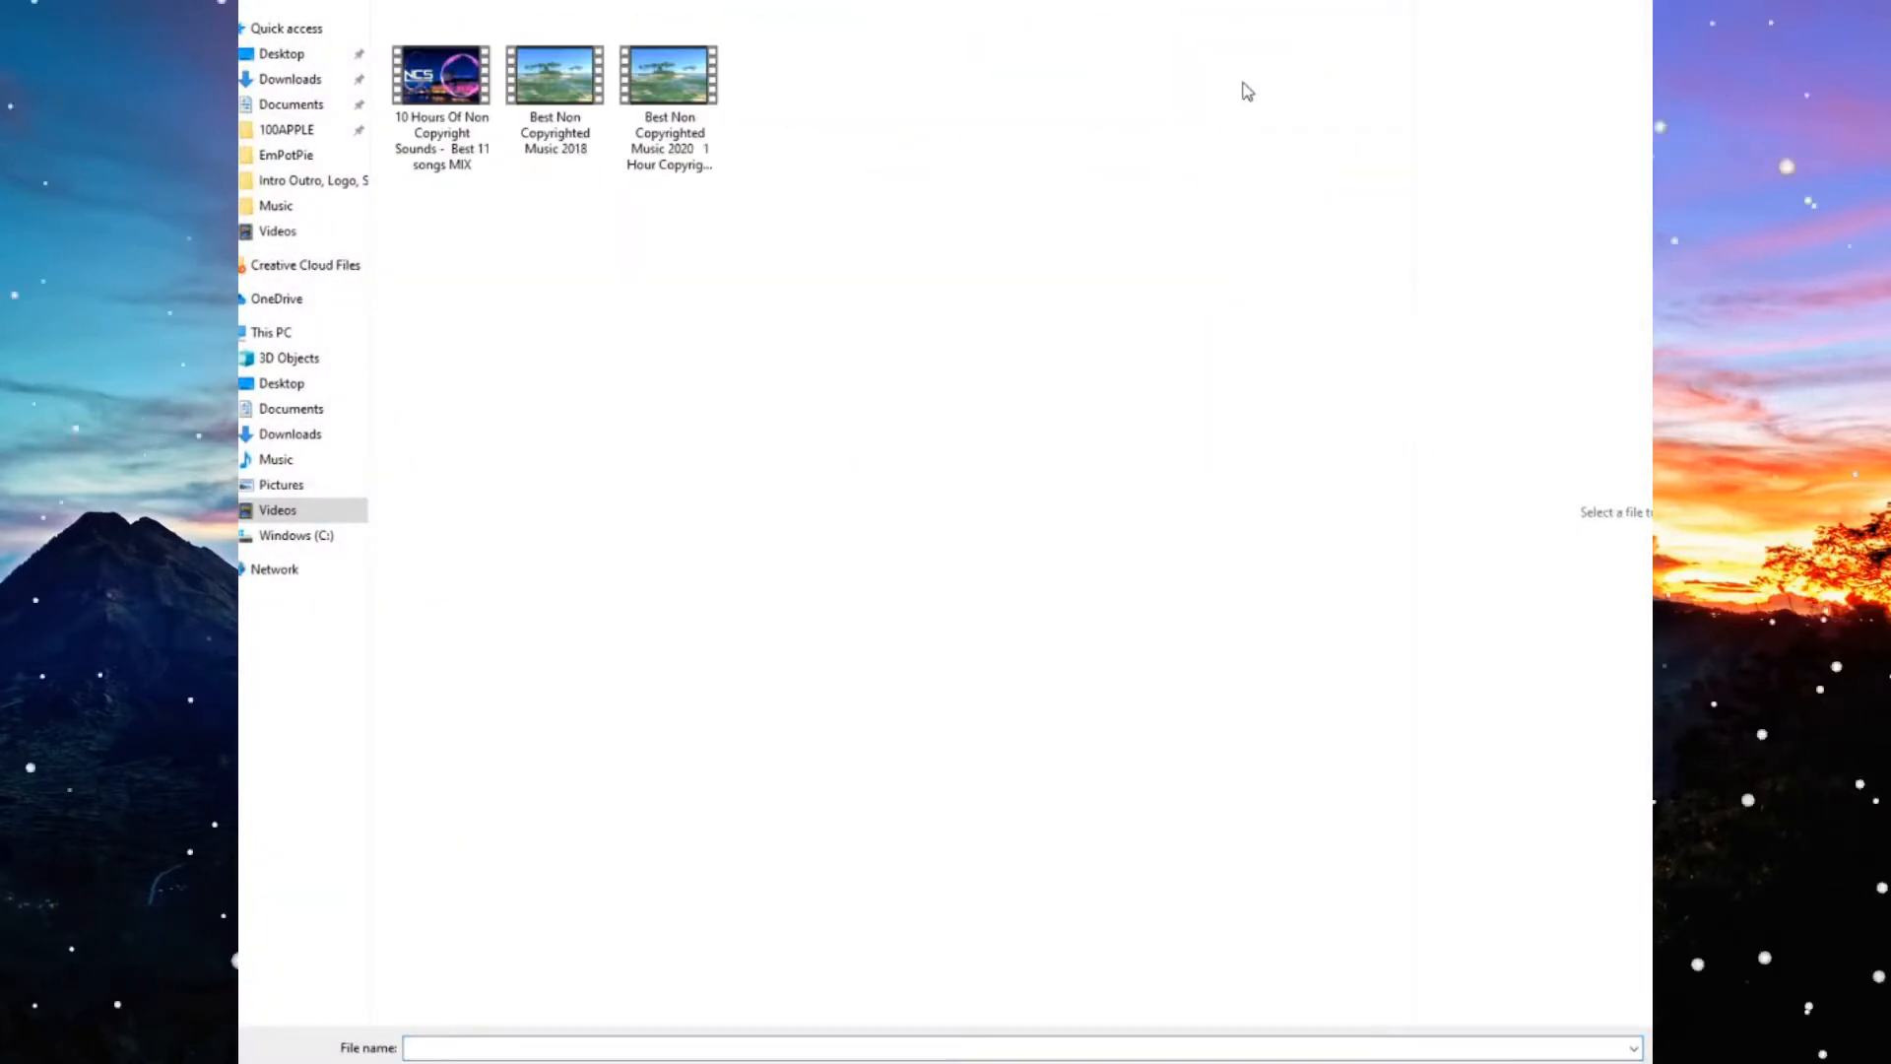
pyautogui.click(670, 79)
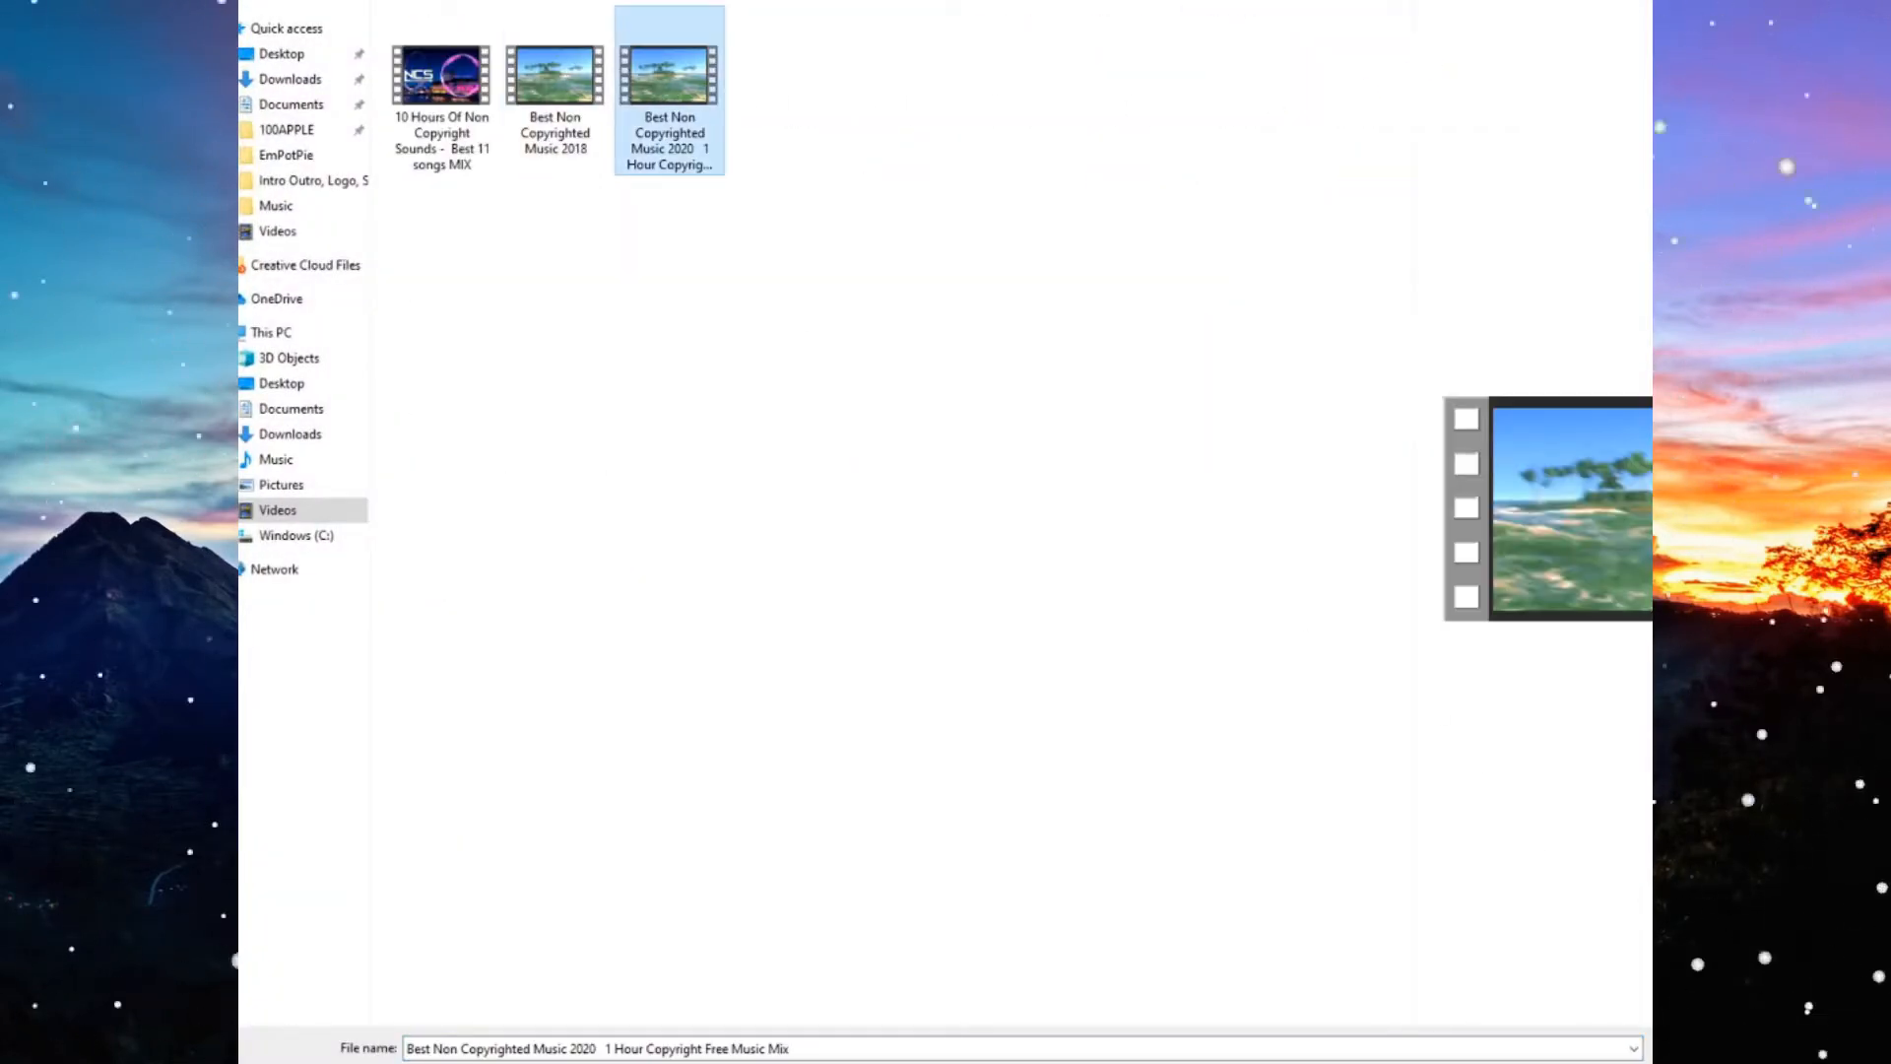
pyautogui.press('Return')
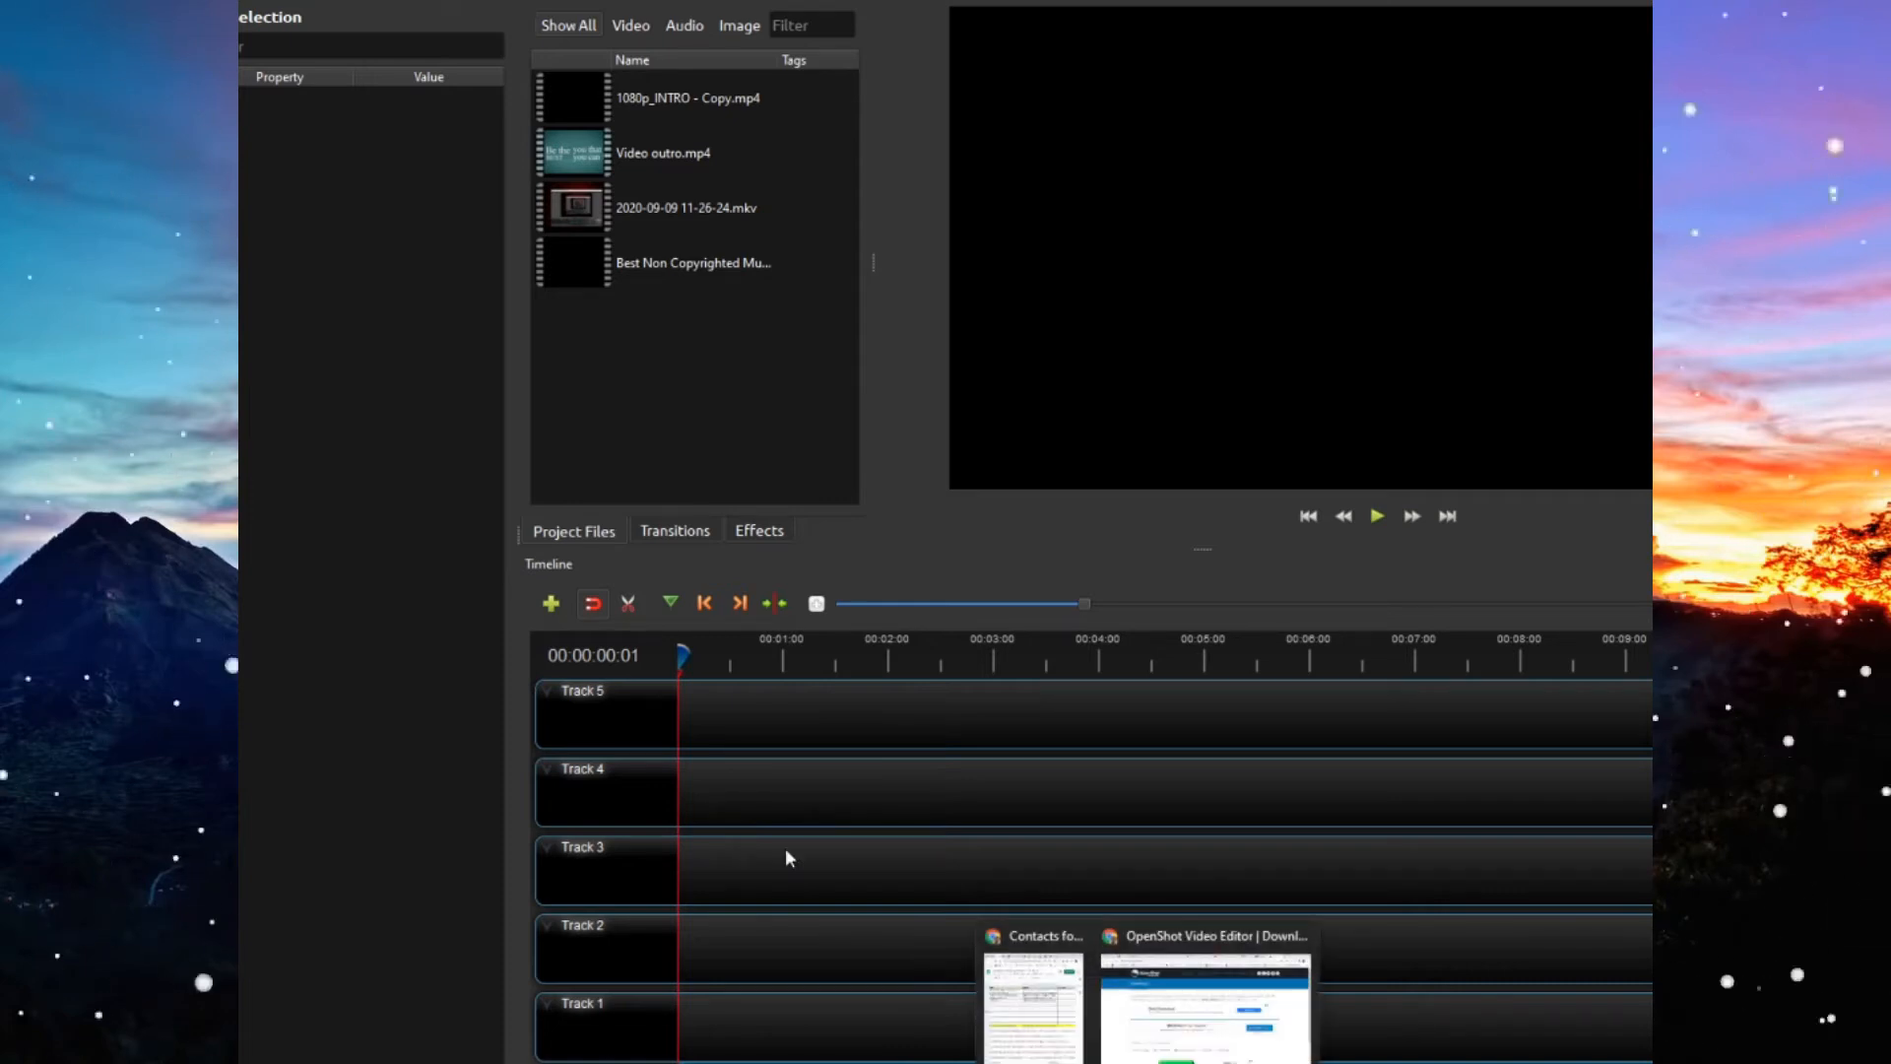
# - Place 1080p_INTRO - Copy.mp4 at the start of Track 3 and preview its first few seconds
pyautogui.click(660, 100)
pyautogui.moveTo(666, 97); pyautogui.dragTo(660, 713)
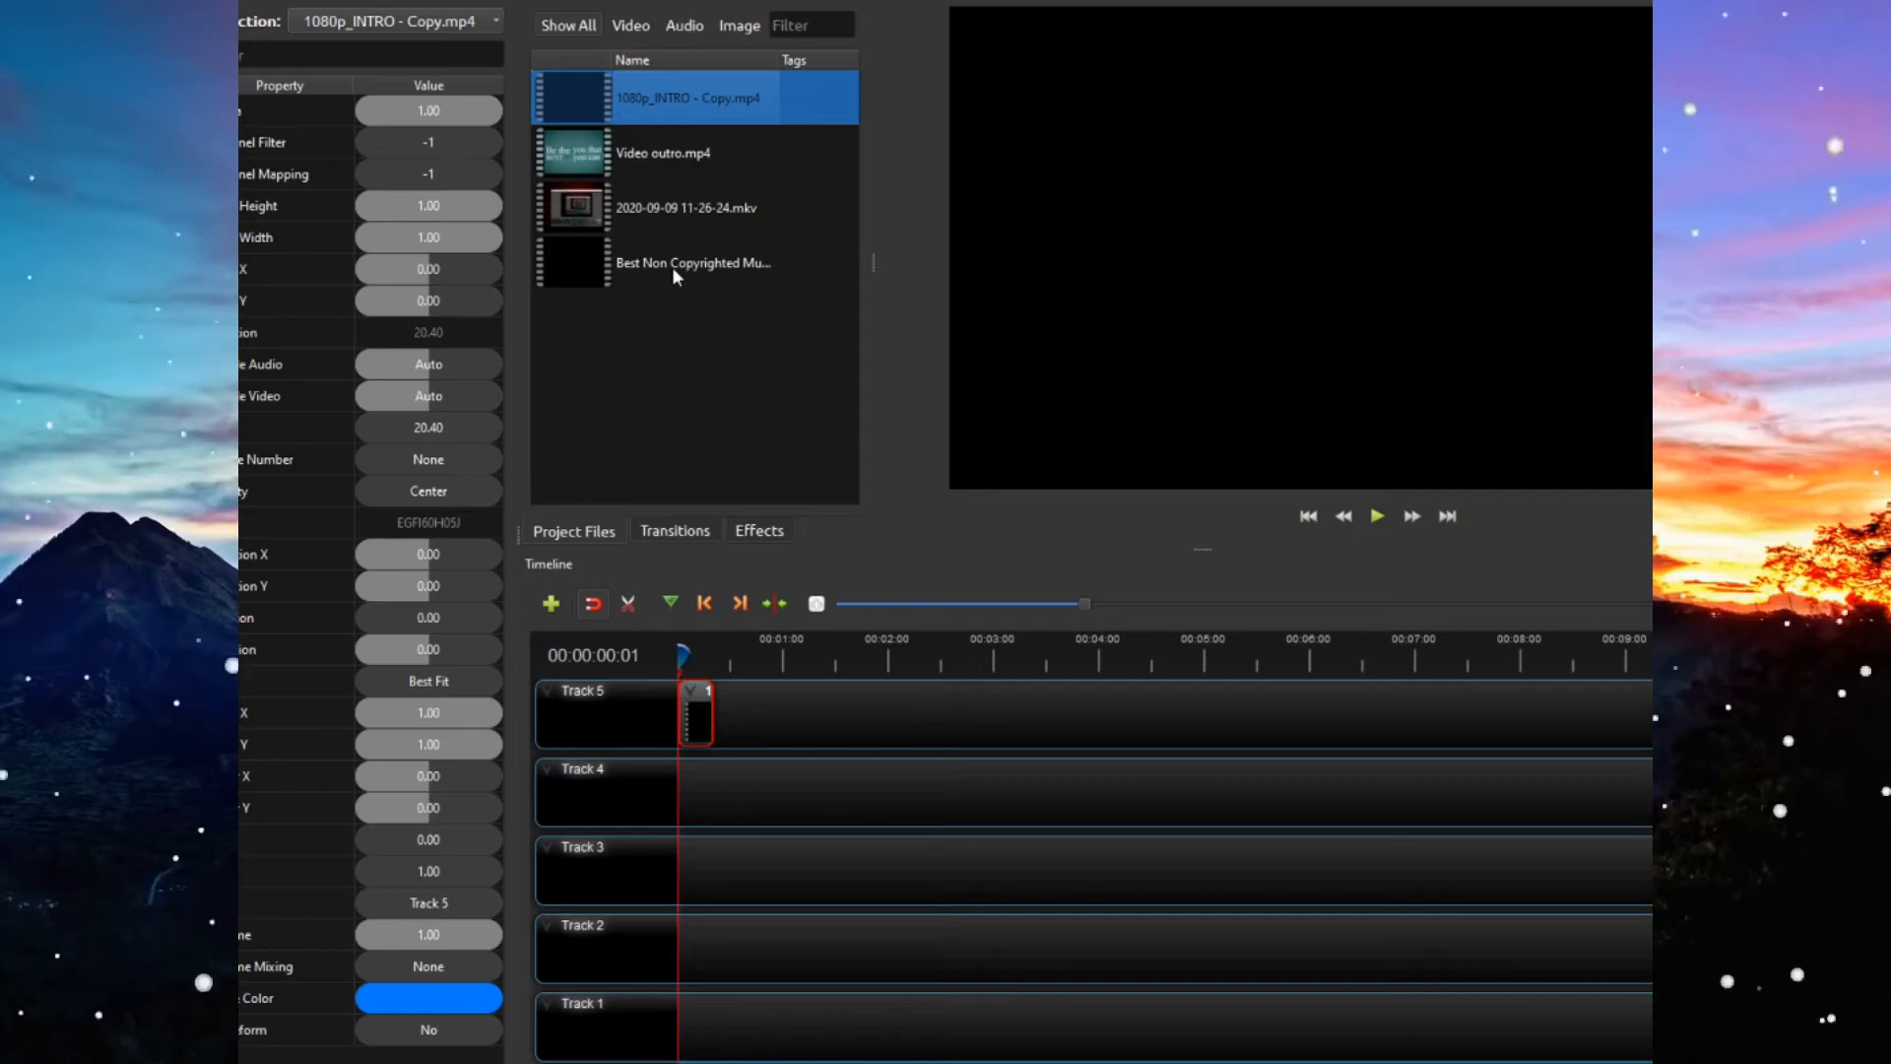
pyautogui.moveTo(701, 692); pyautogui.dragTo(696, 864)
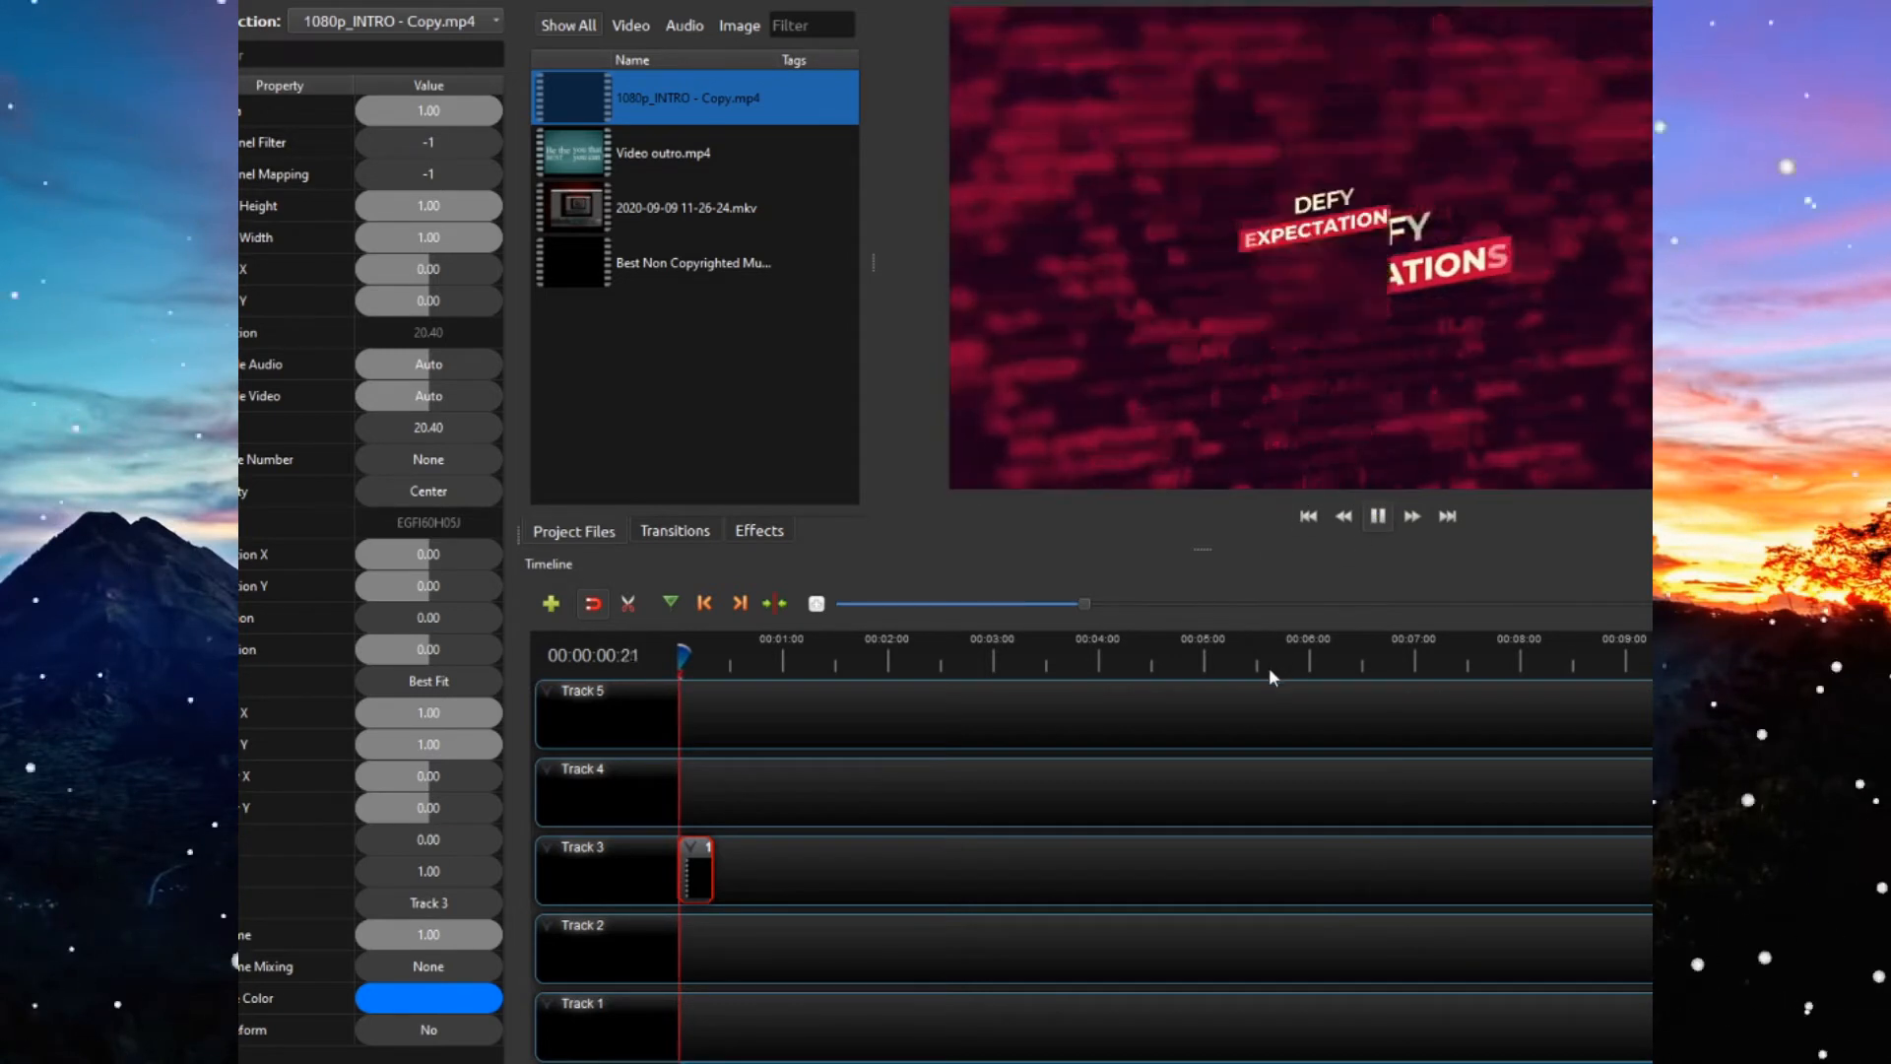
pyautogui.click(1357, 529)
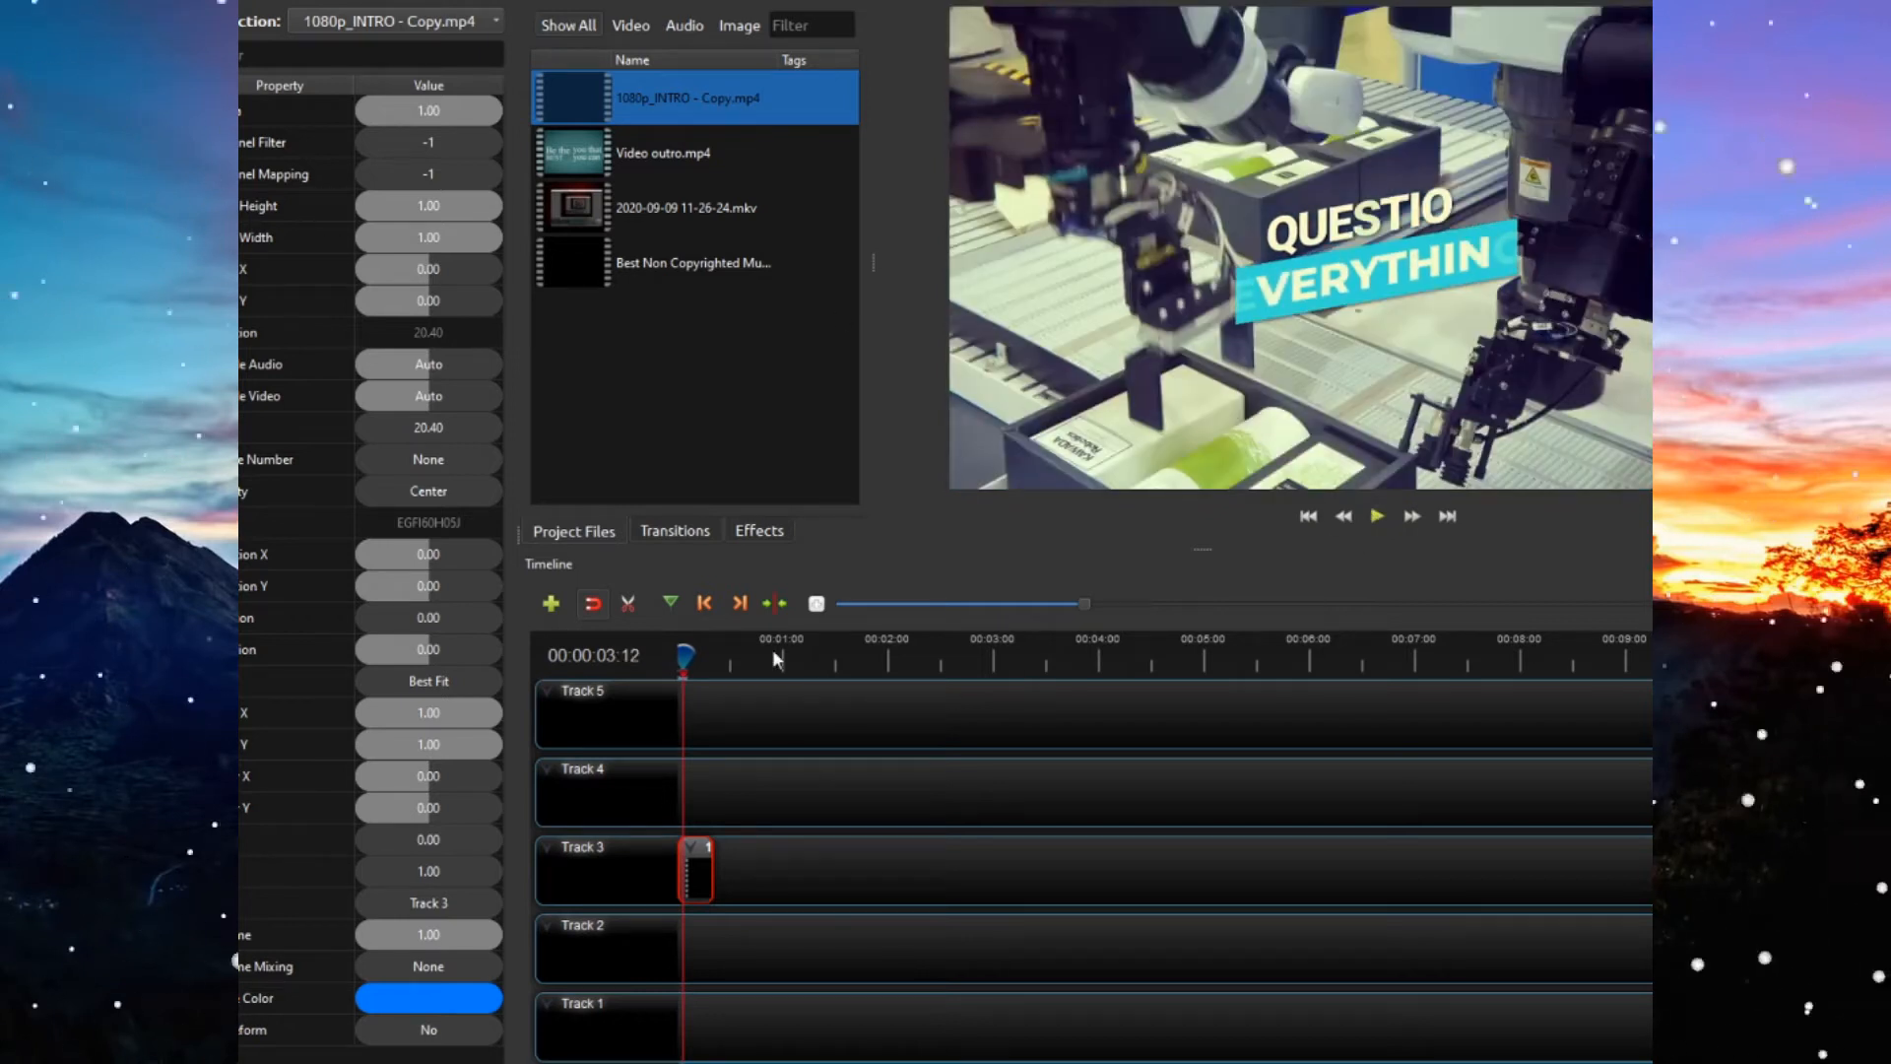
pyautogui.moveTo(638, 209); pyautogui.dragTo(773, 890)
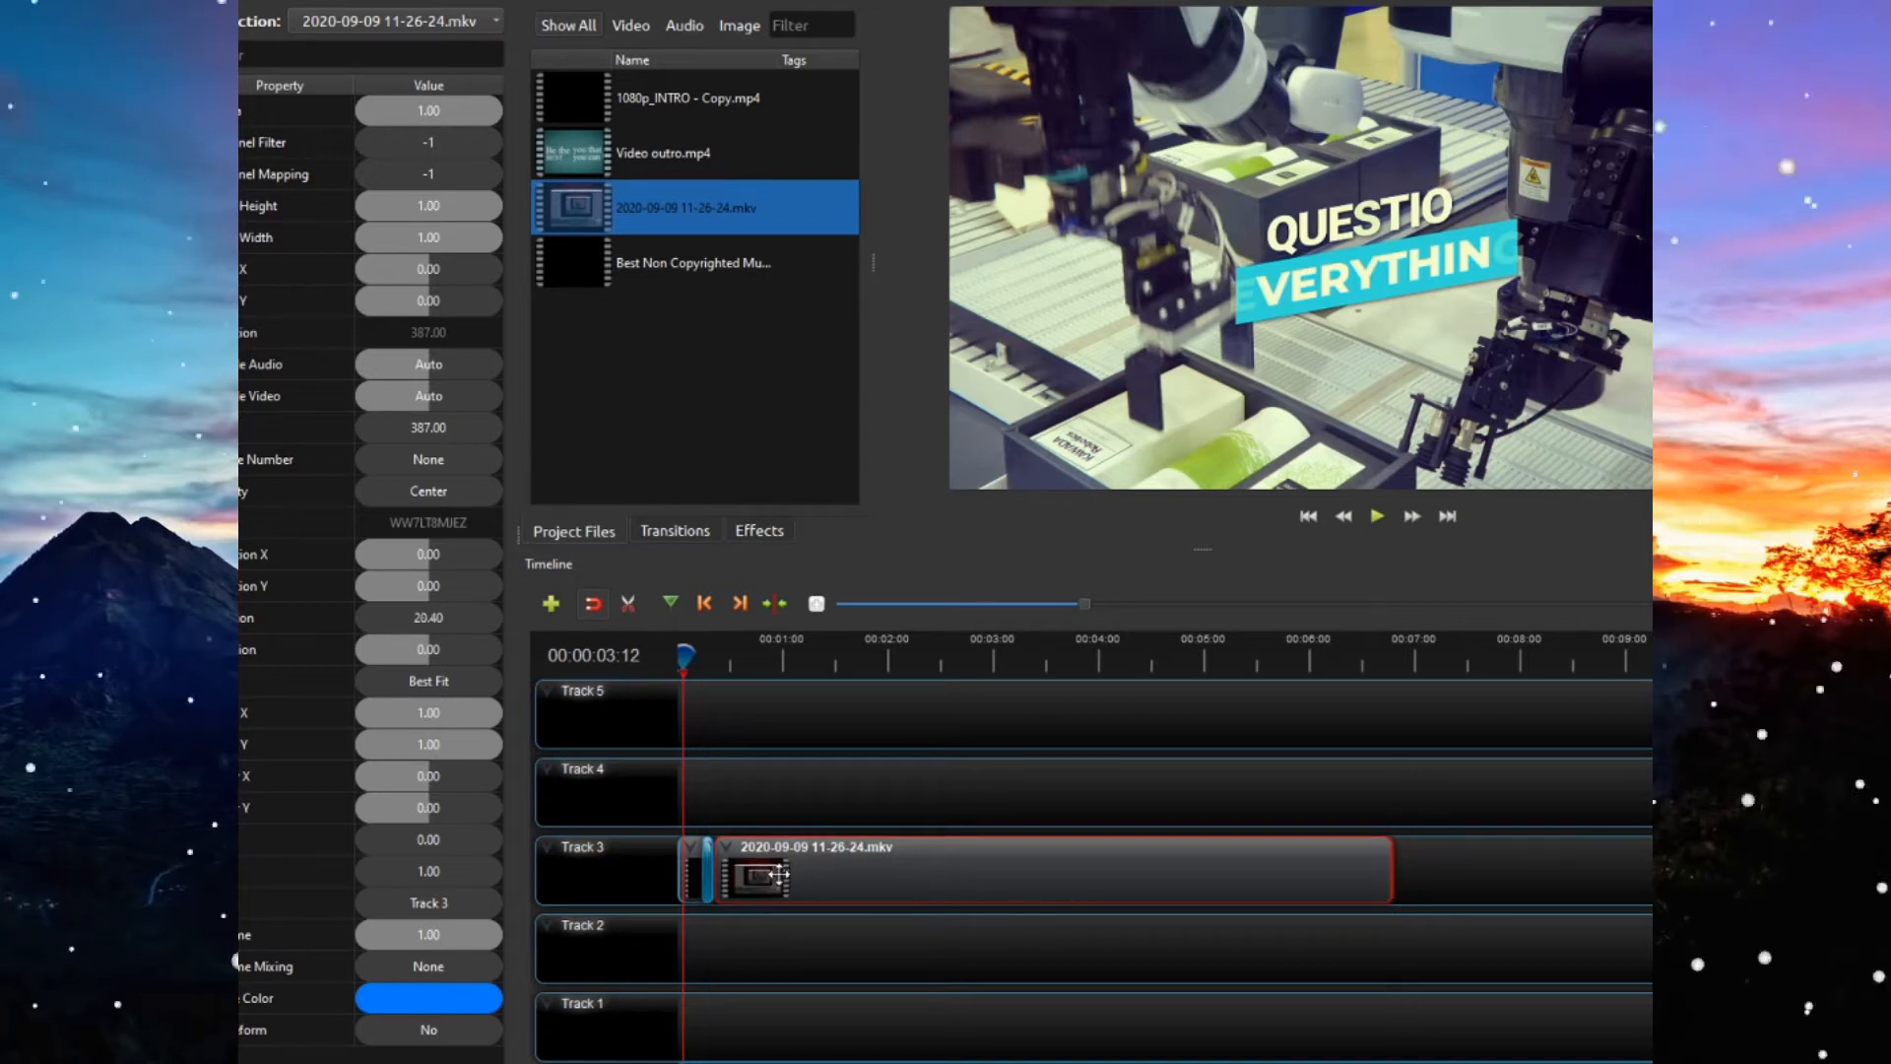
pyautogui.moveTo(683, 654); pyautogui.dragTo(716, 654)
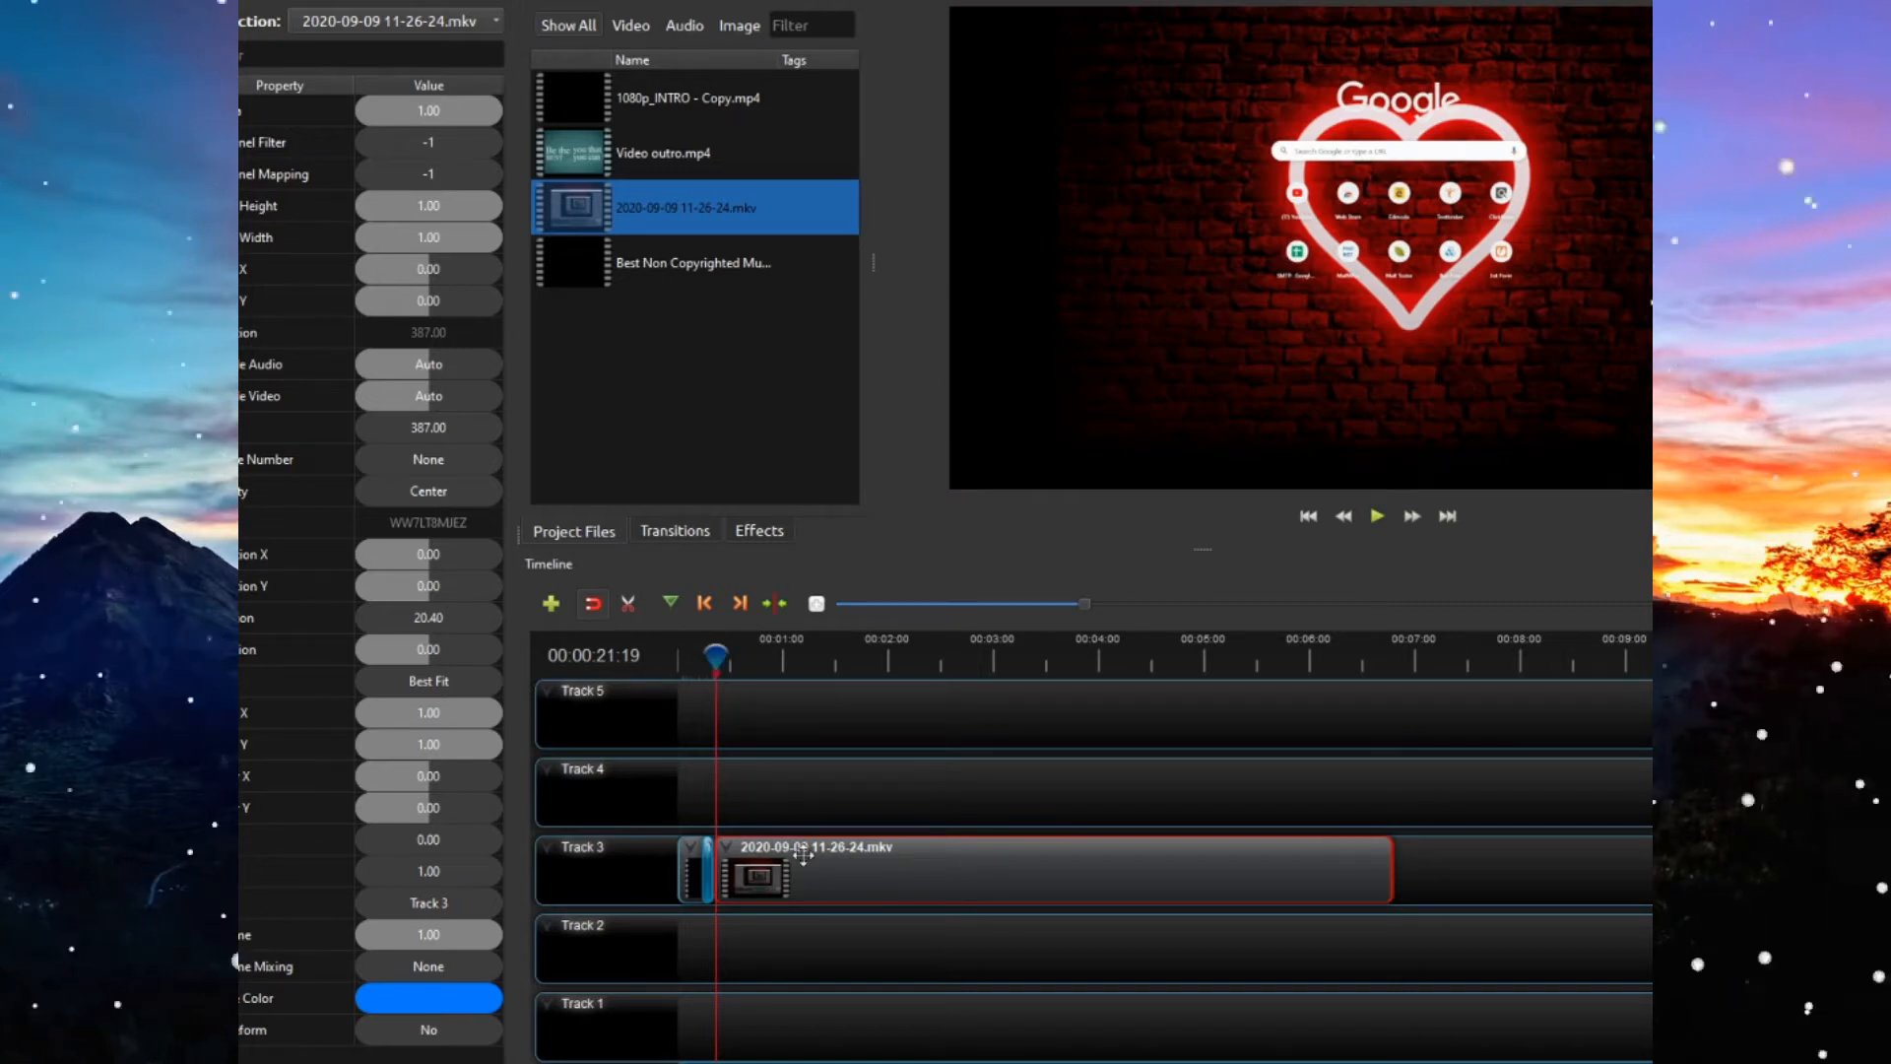
pyautogui.click(817, 604)
pyautogui.click(817, 603)
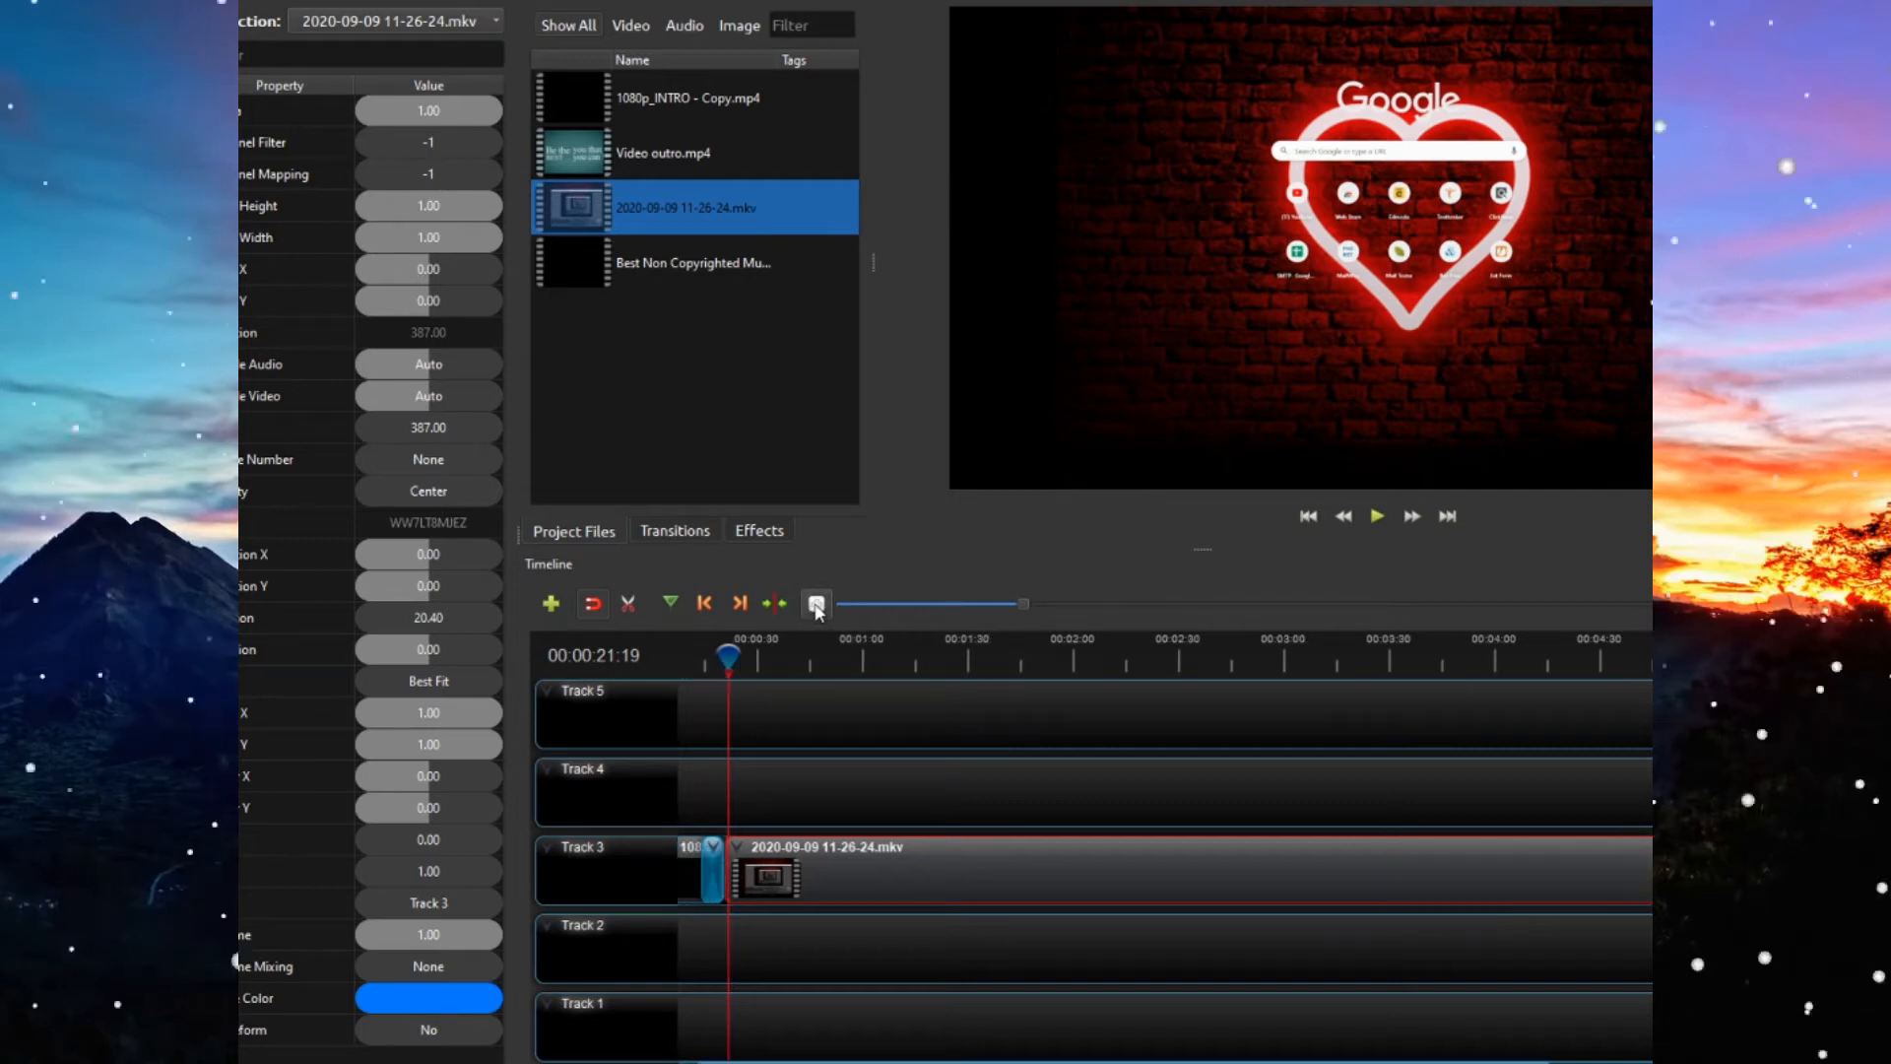
pyautogui.click(817, 604)
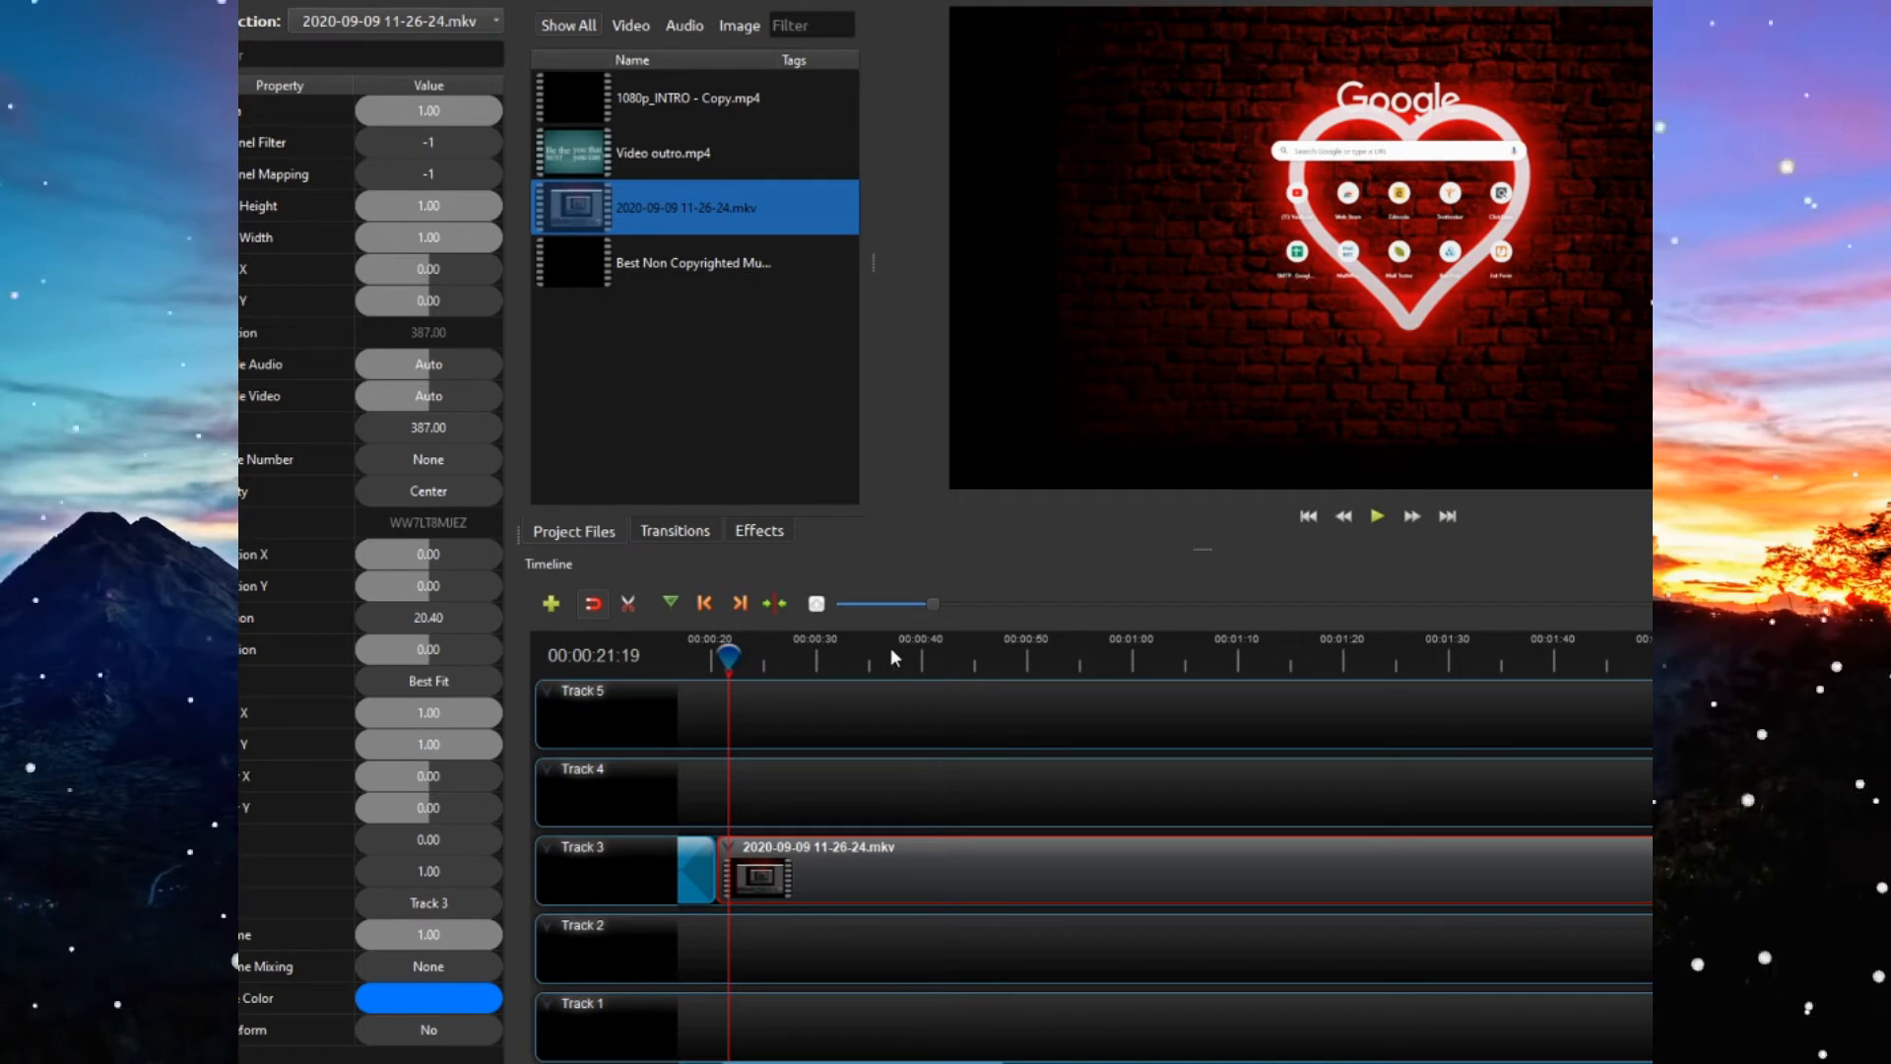
pyautogui.click(817, 603)
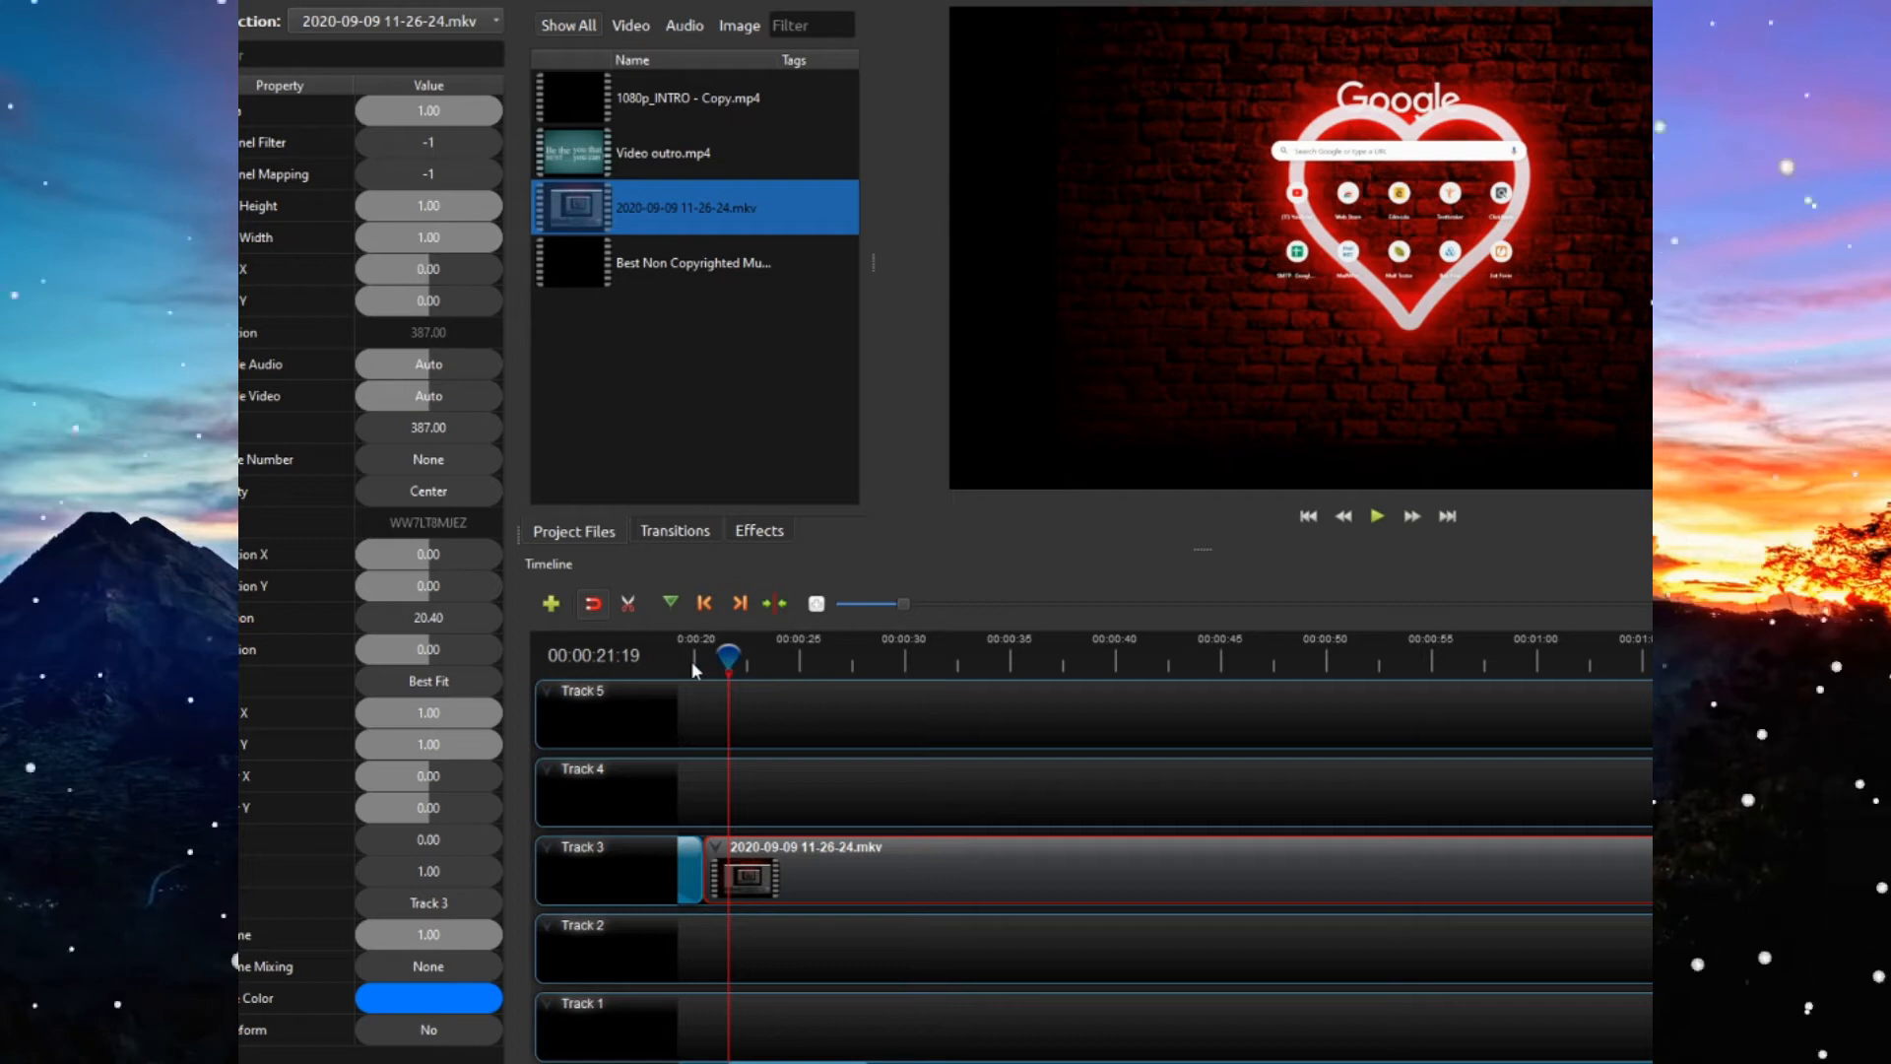
pyautogui.click(817, 604)
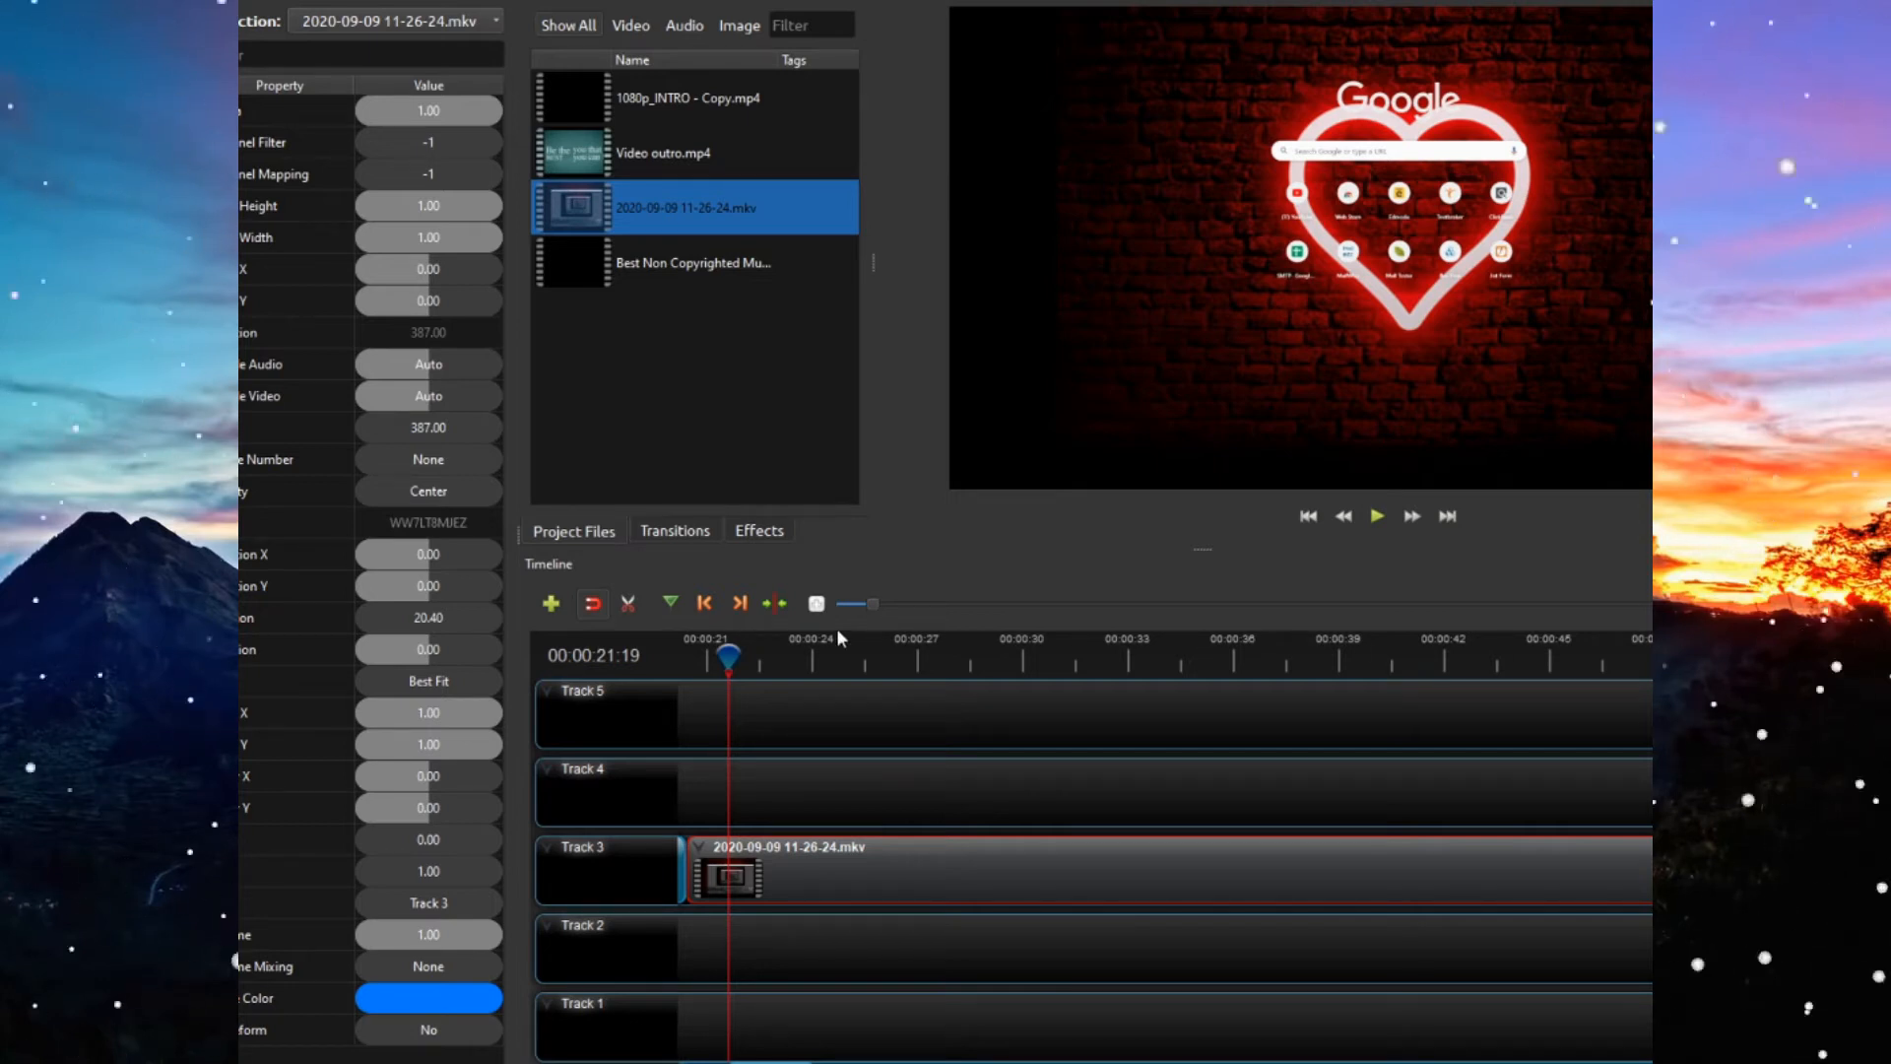
pyautogui.click(813, 615)
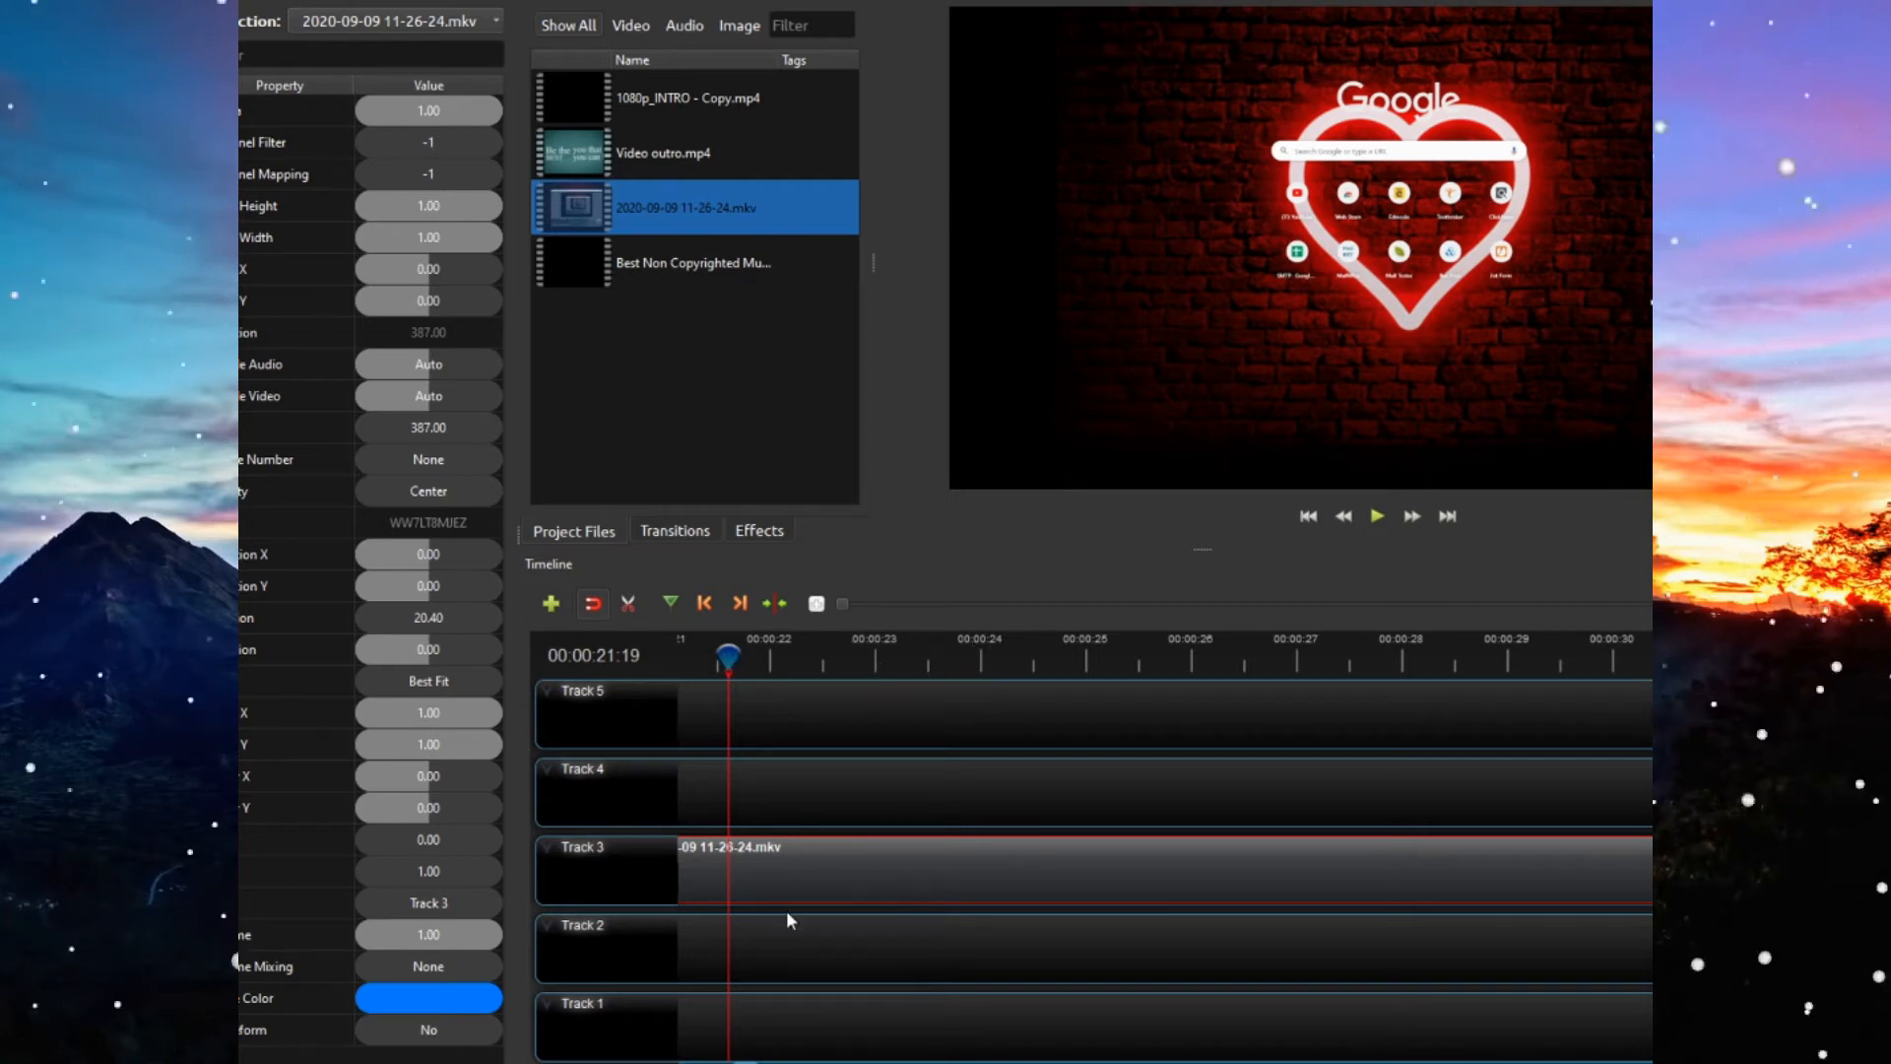
pyautogui.hscroll(-5, 789, 920)
pyautogui.hscroll(1, 1164, 875)
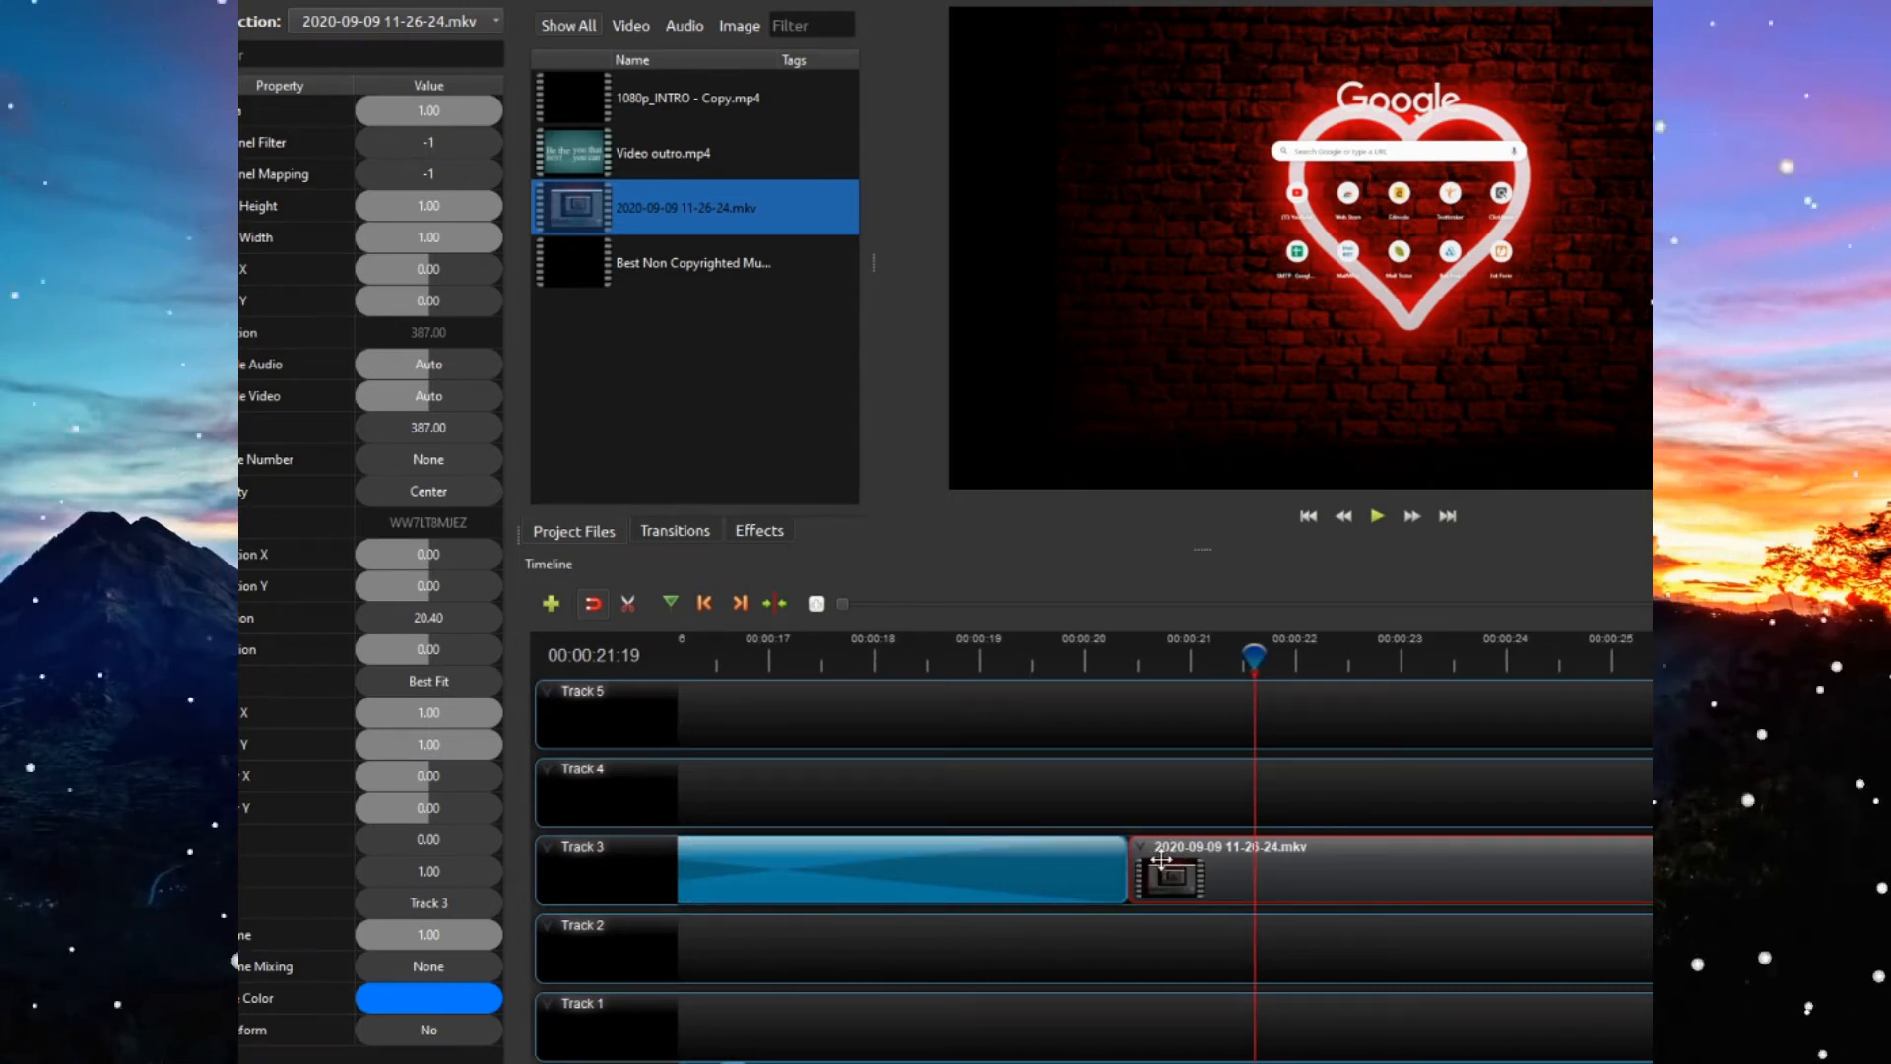
pyautogui.moveTo(1126, 863); pyautogui.dragTo(1119, 798)
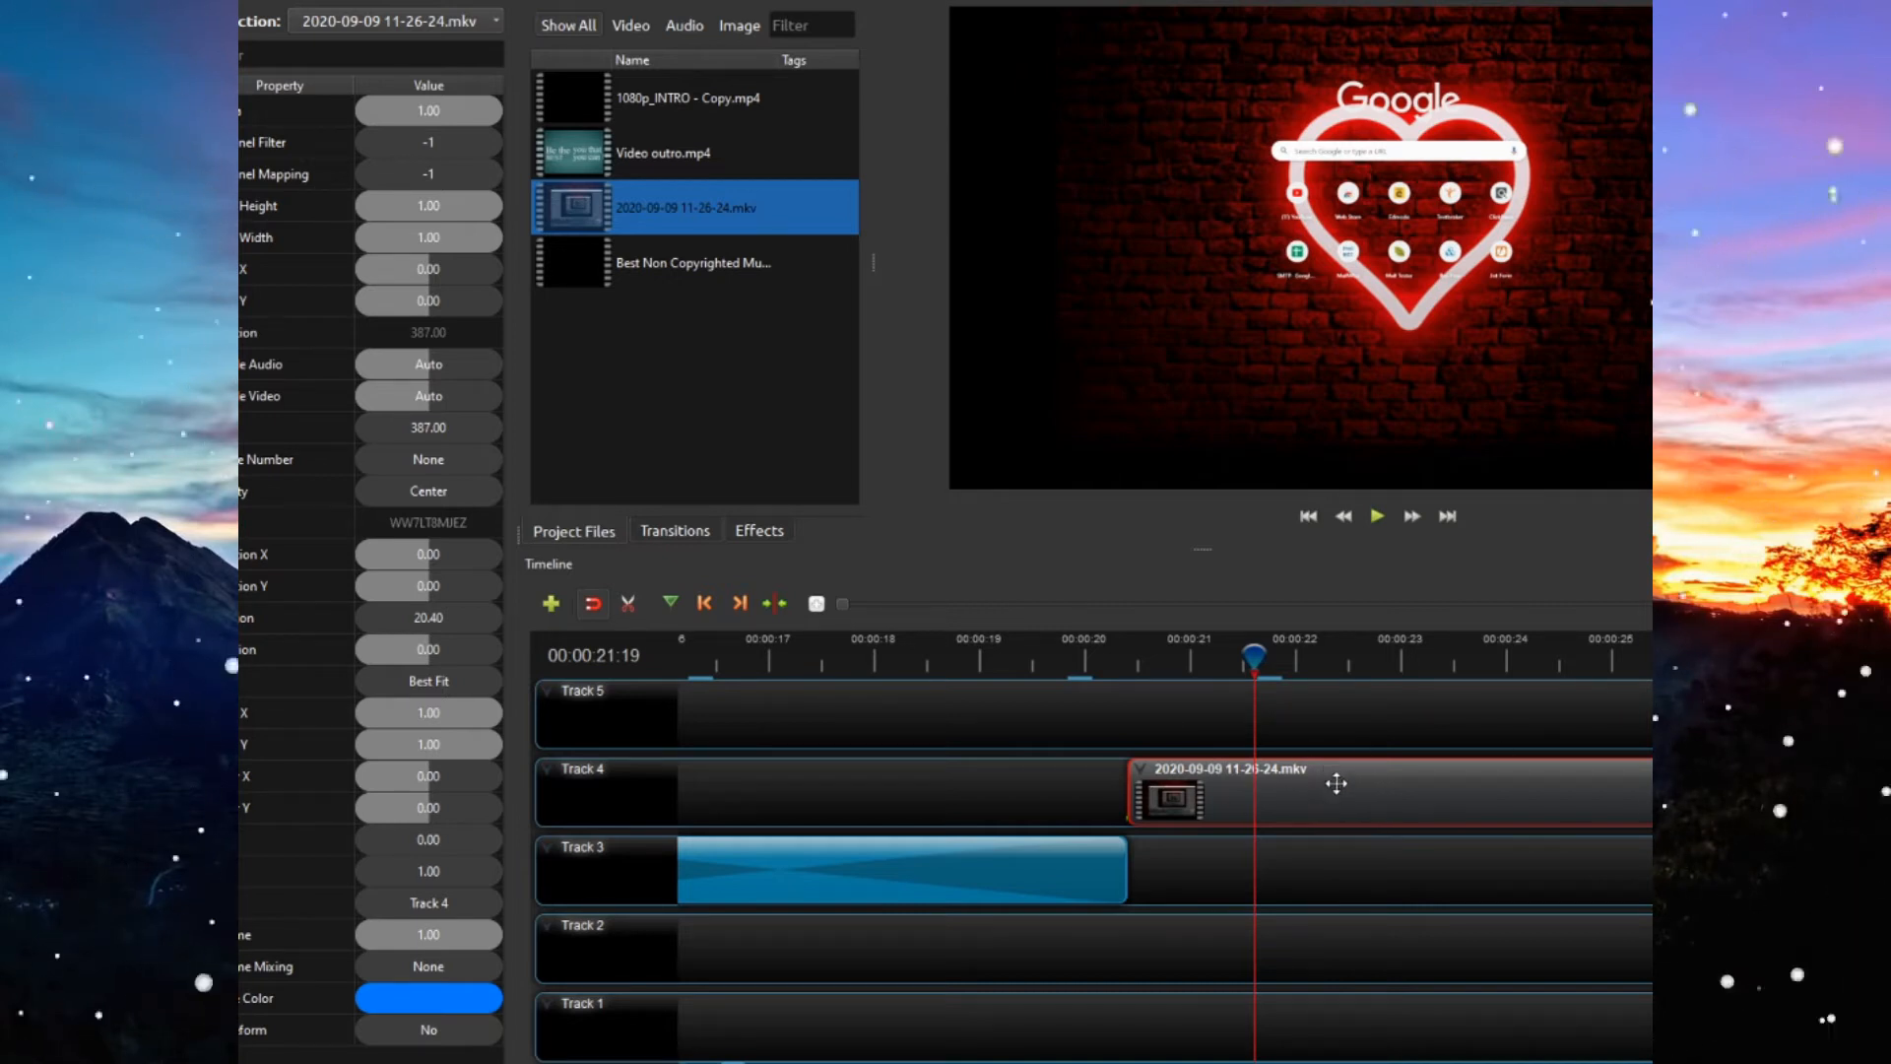
pyautogui.moveTo(1334, 781)
pyautogui.mouseDown()
pyautogui.moveTo(1255, 781)
pyautogui.moveTo(1342, 781)
pyautogui.mouseUp()
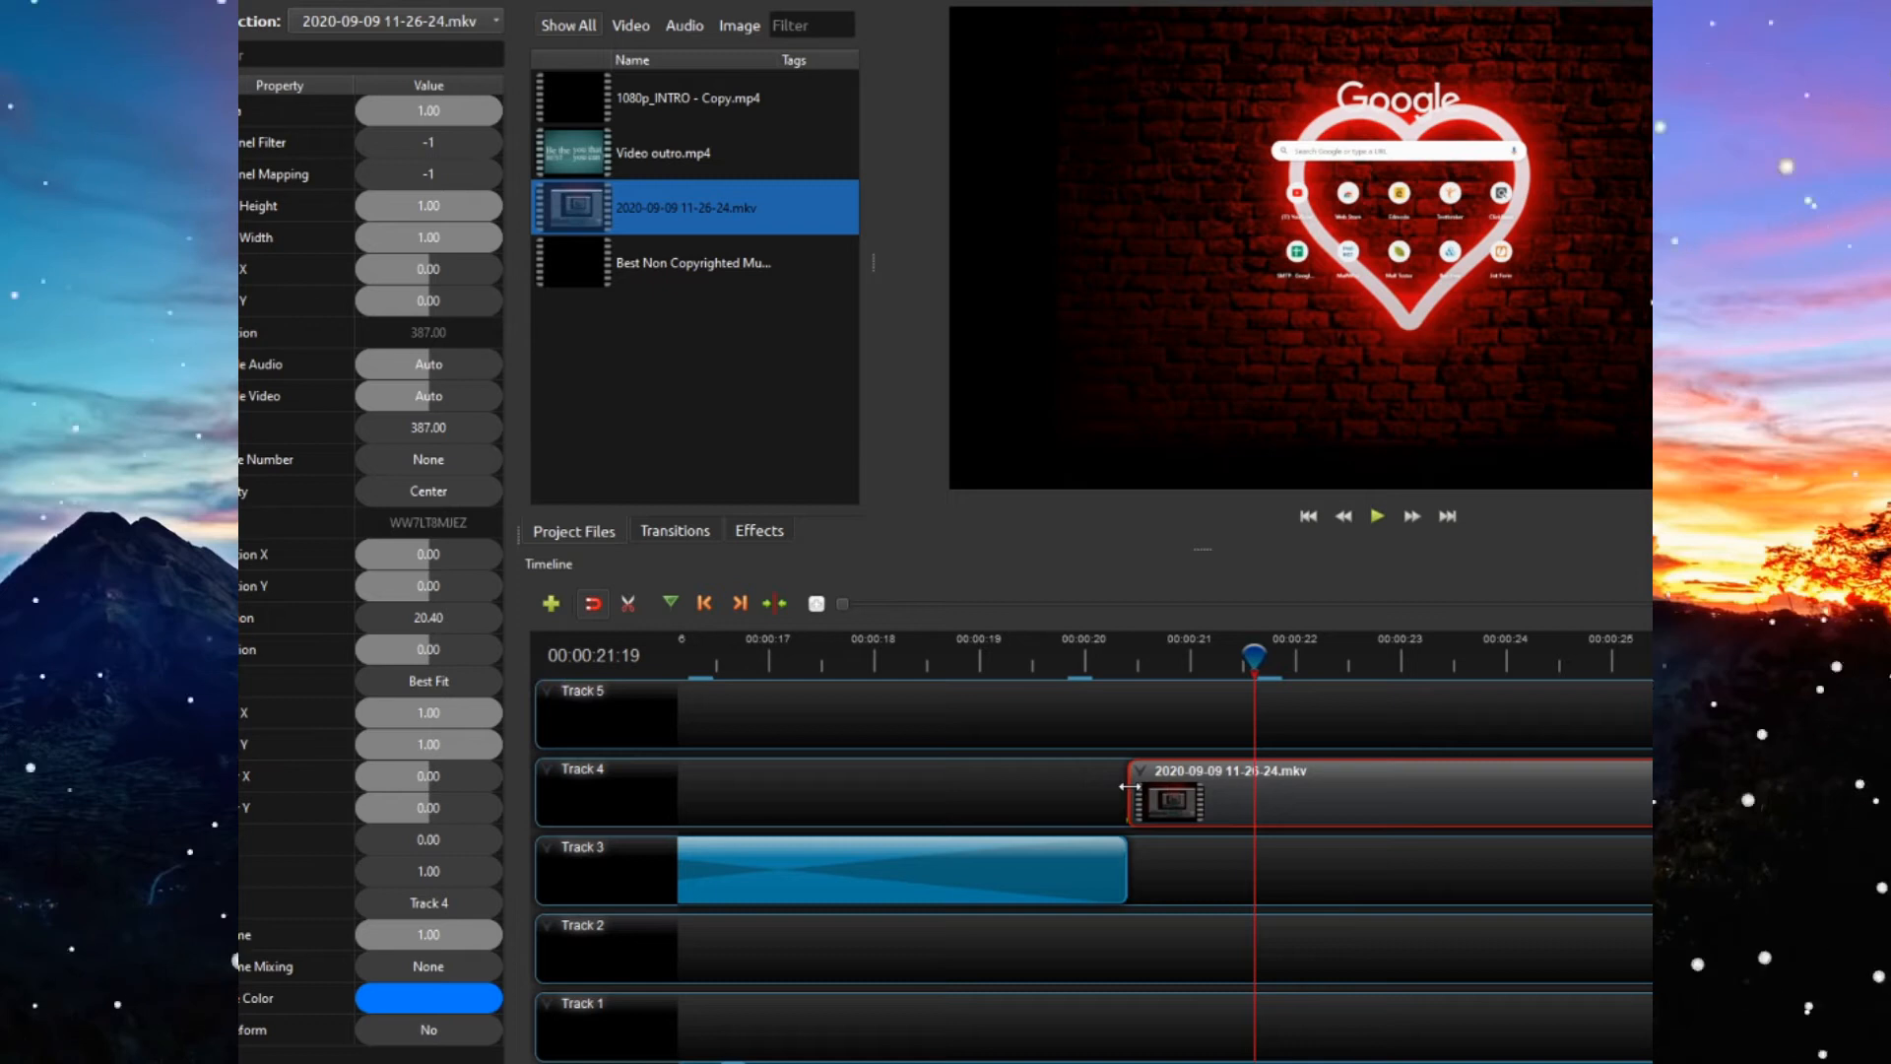
pyautogui.moveTo(1129, 785); pyautogui.dragTo(1197, 774)
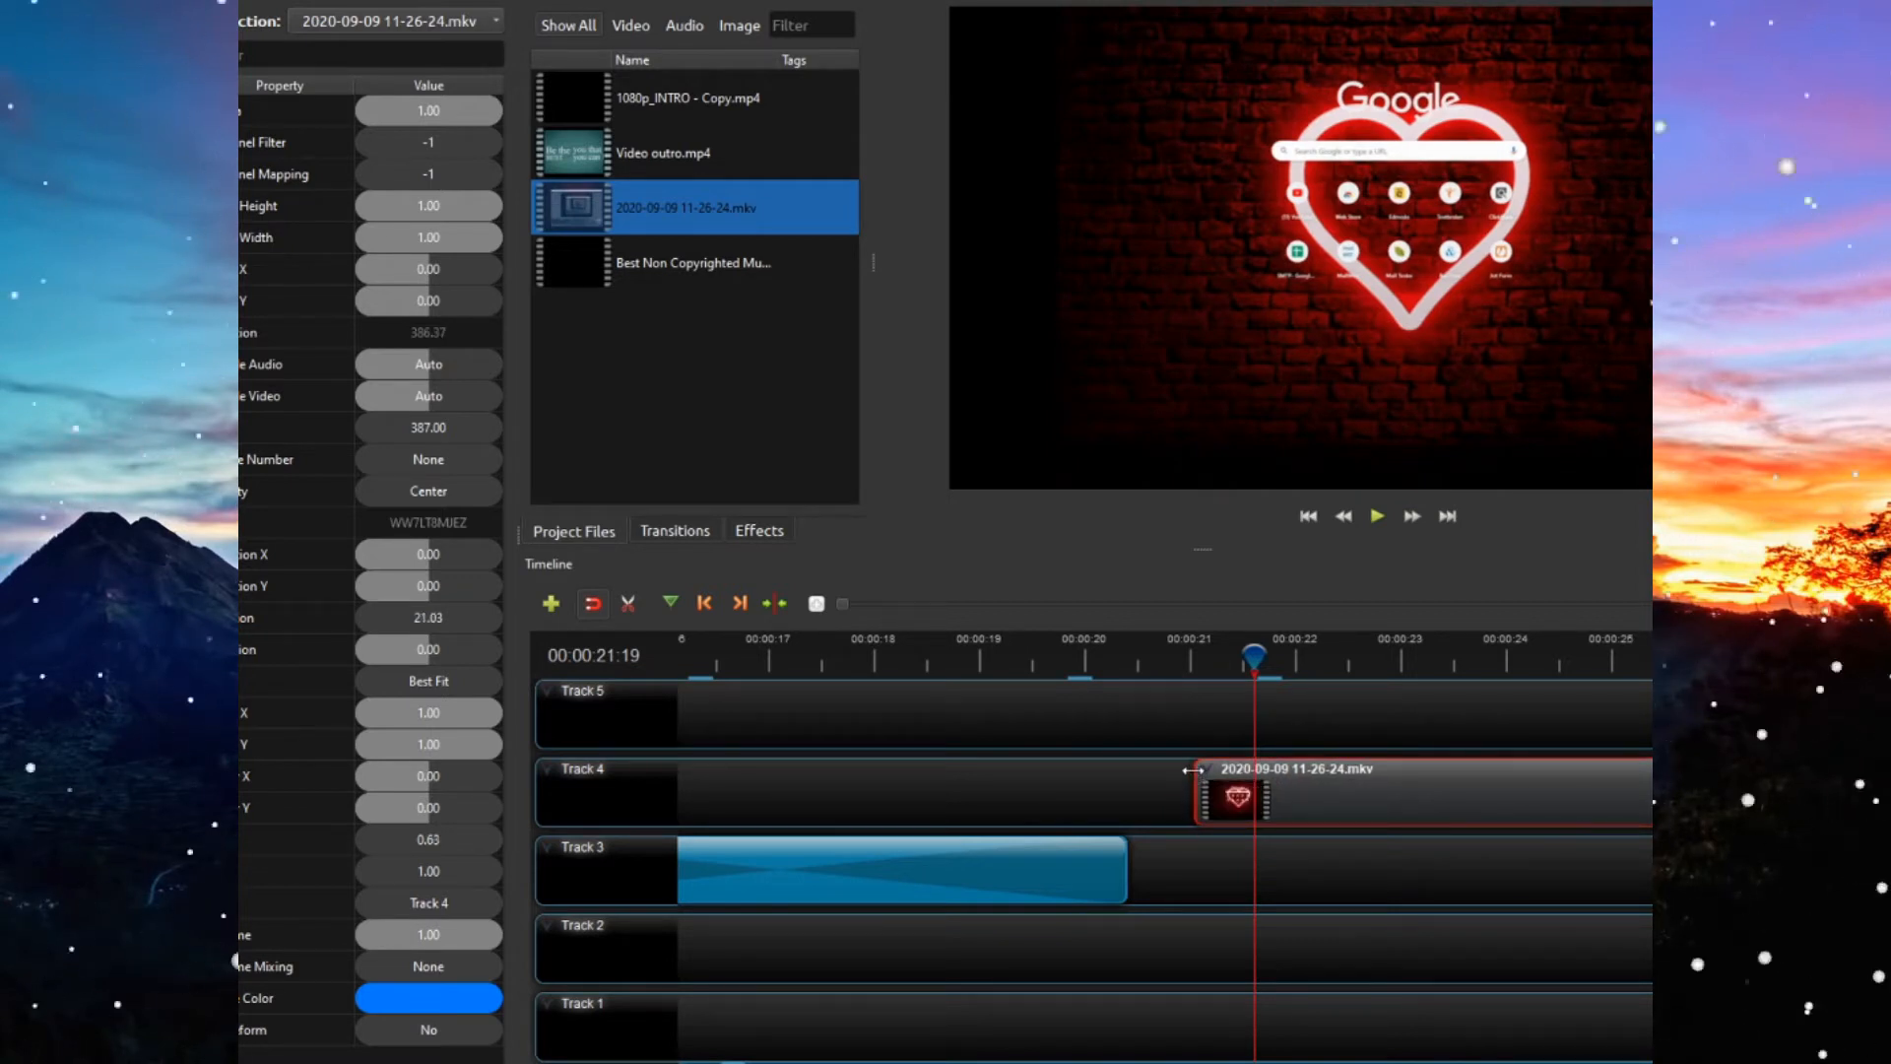
pyautogui.moveTo(1190, 772); pyautogui.dragTo(1098, 770)
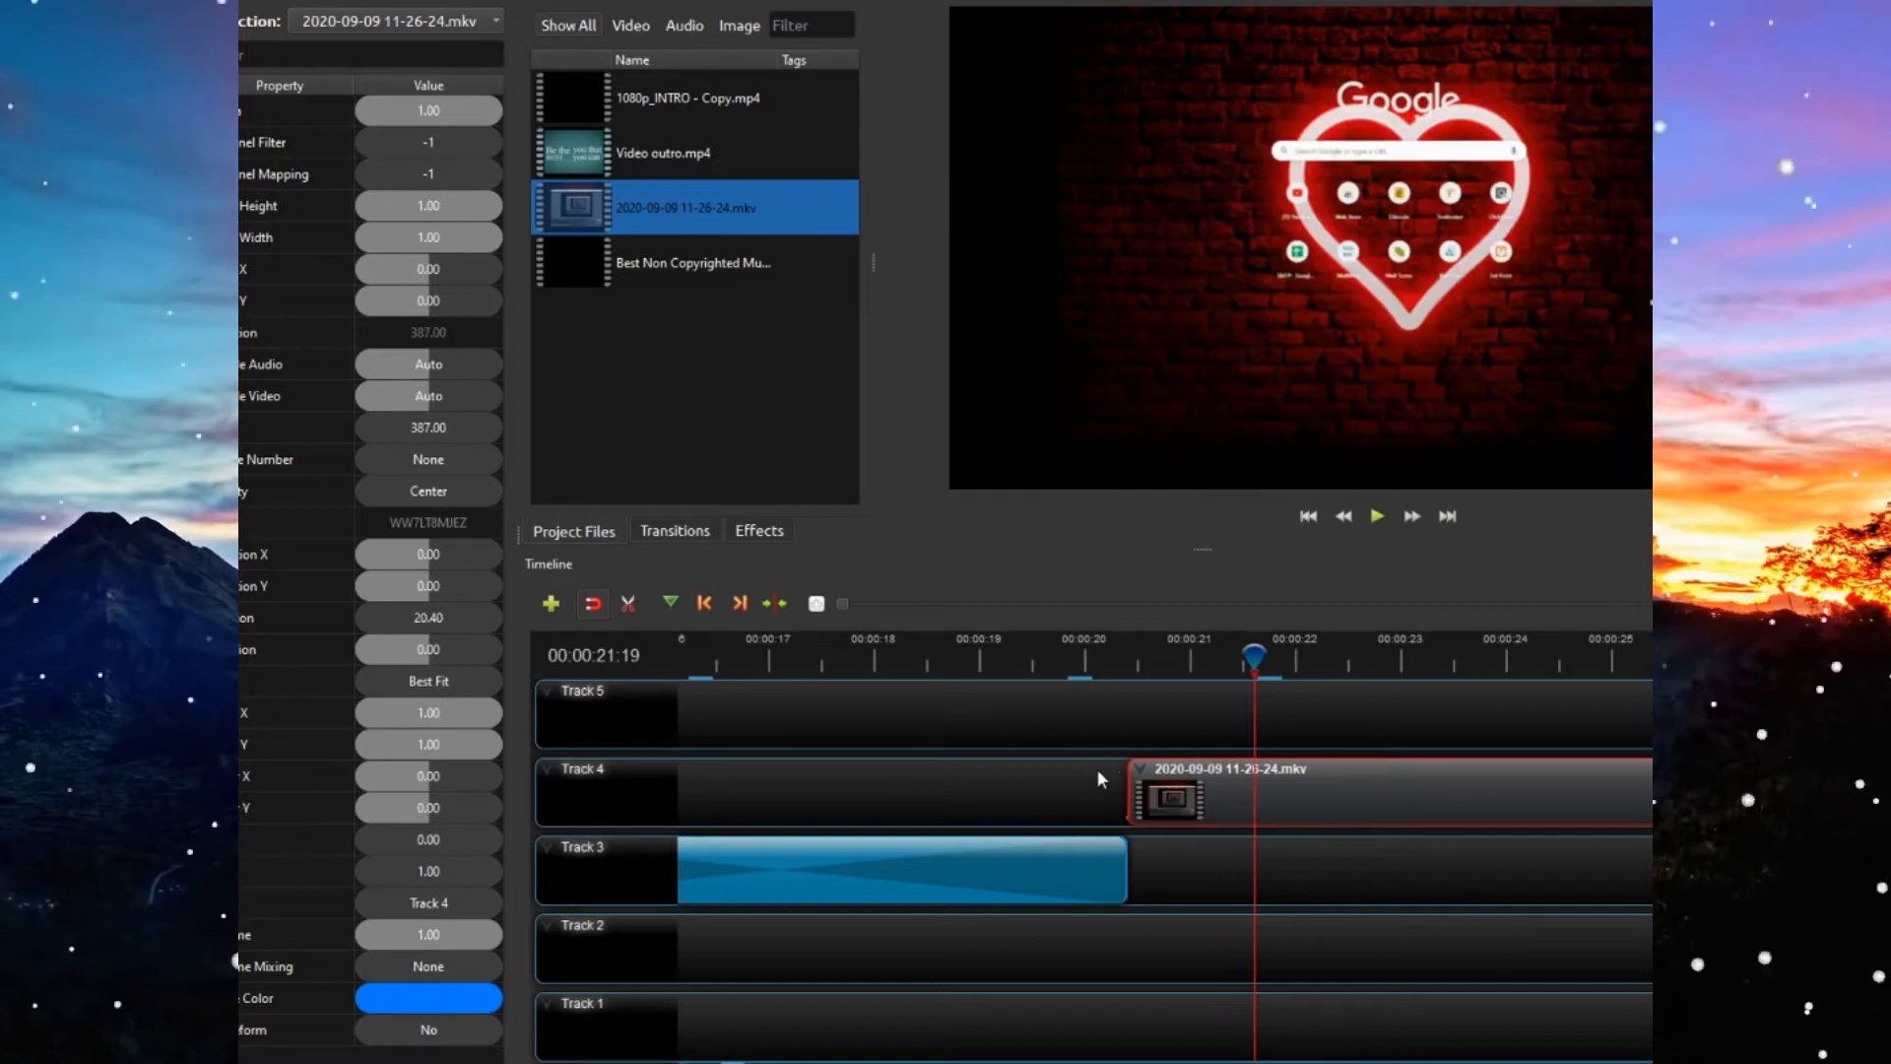
pyautogui.moveTo(1129, 786); pyautogui.dragTo(1182, 775)
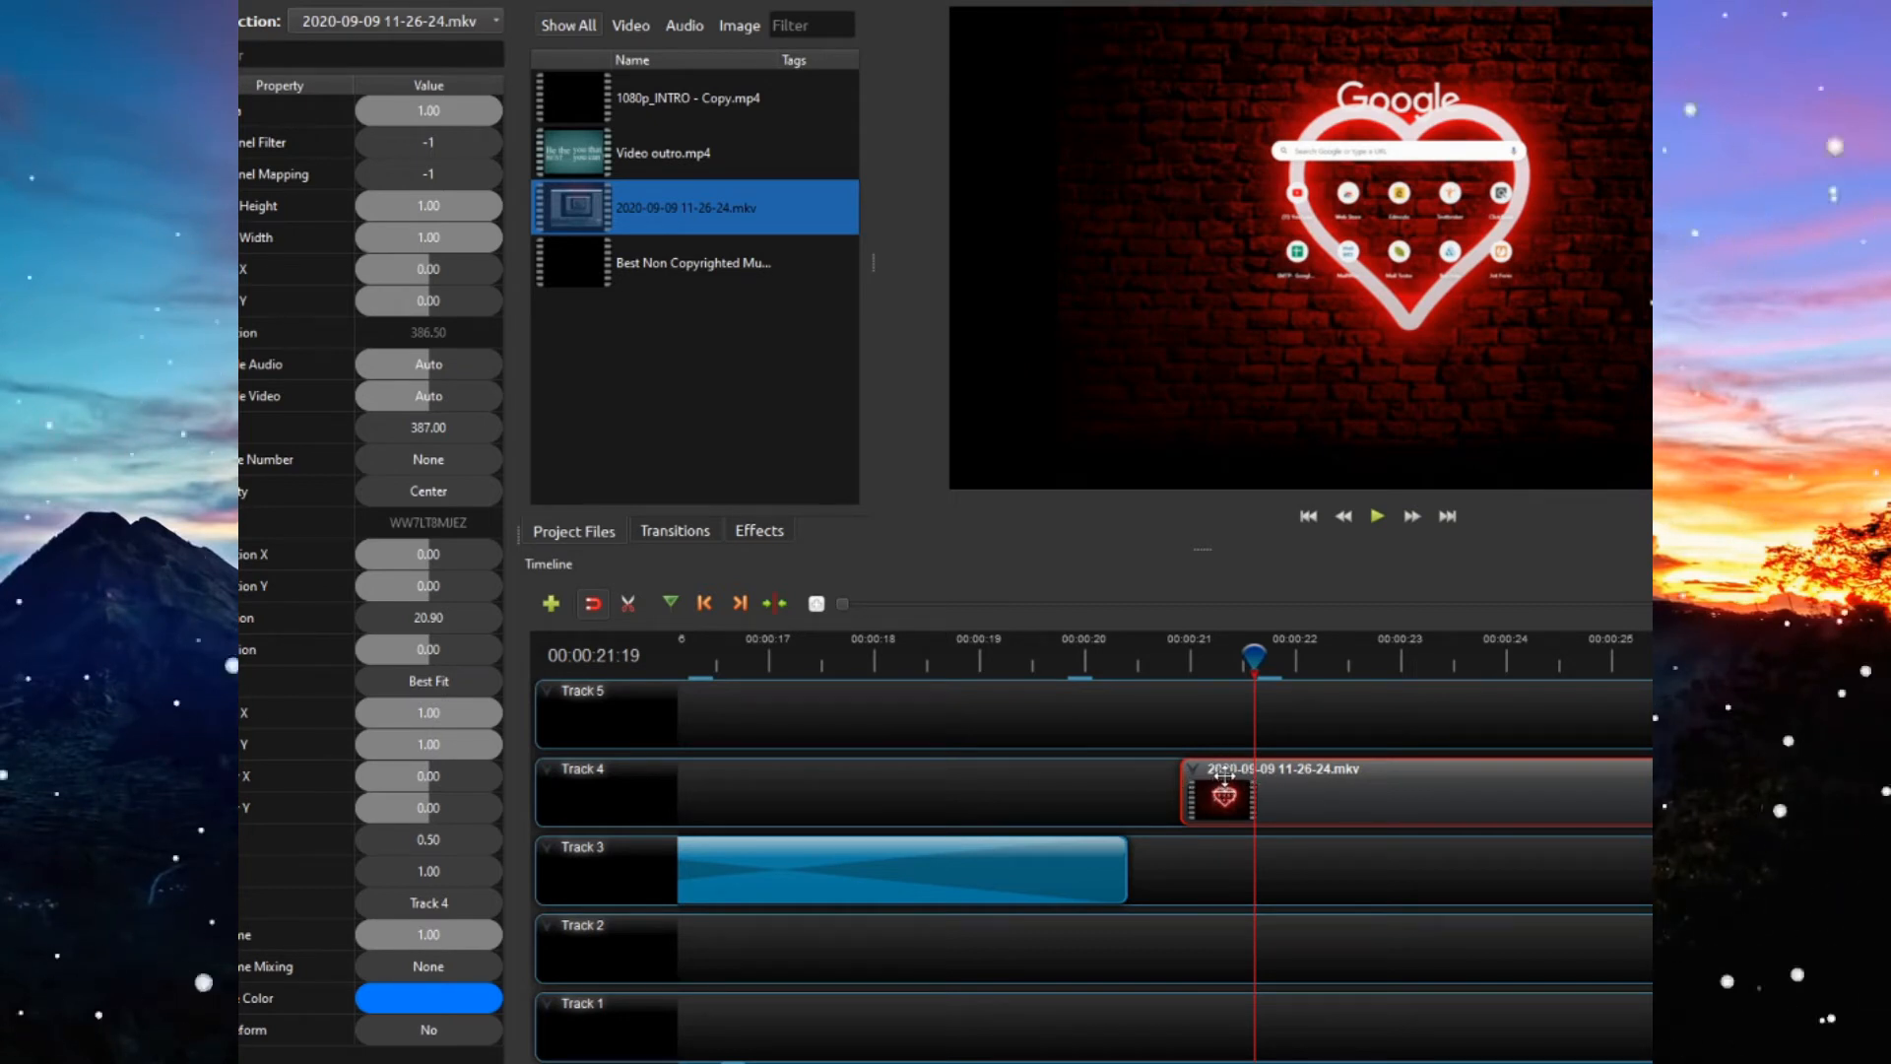
pyautogui.moveTo(1253, 656); pyautogui.dragTo(1181, 656)
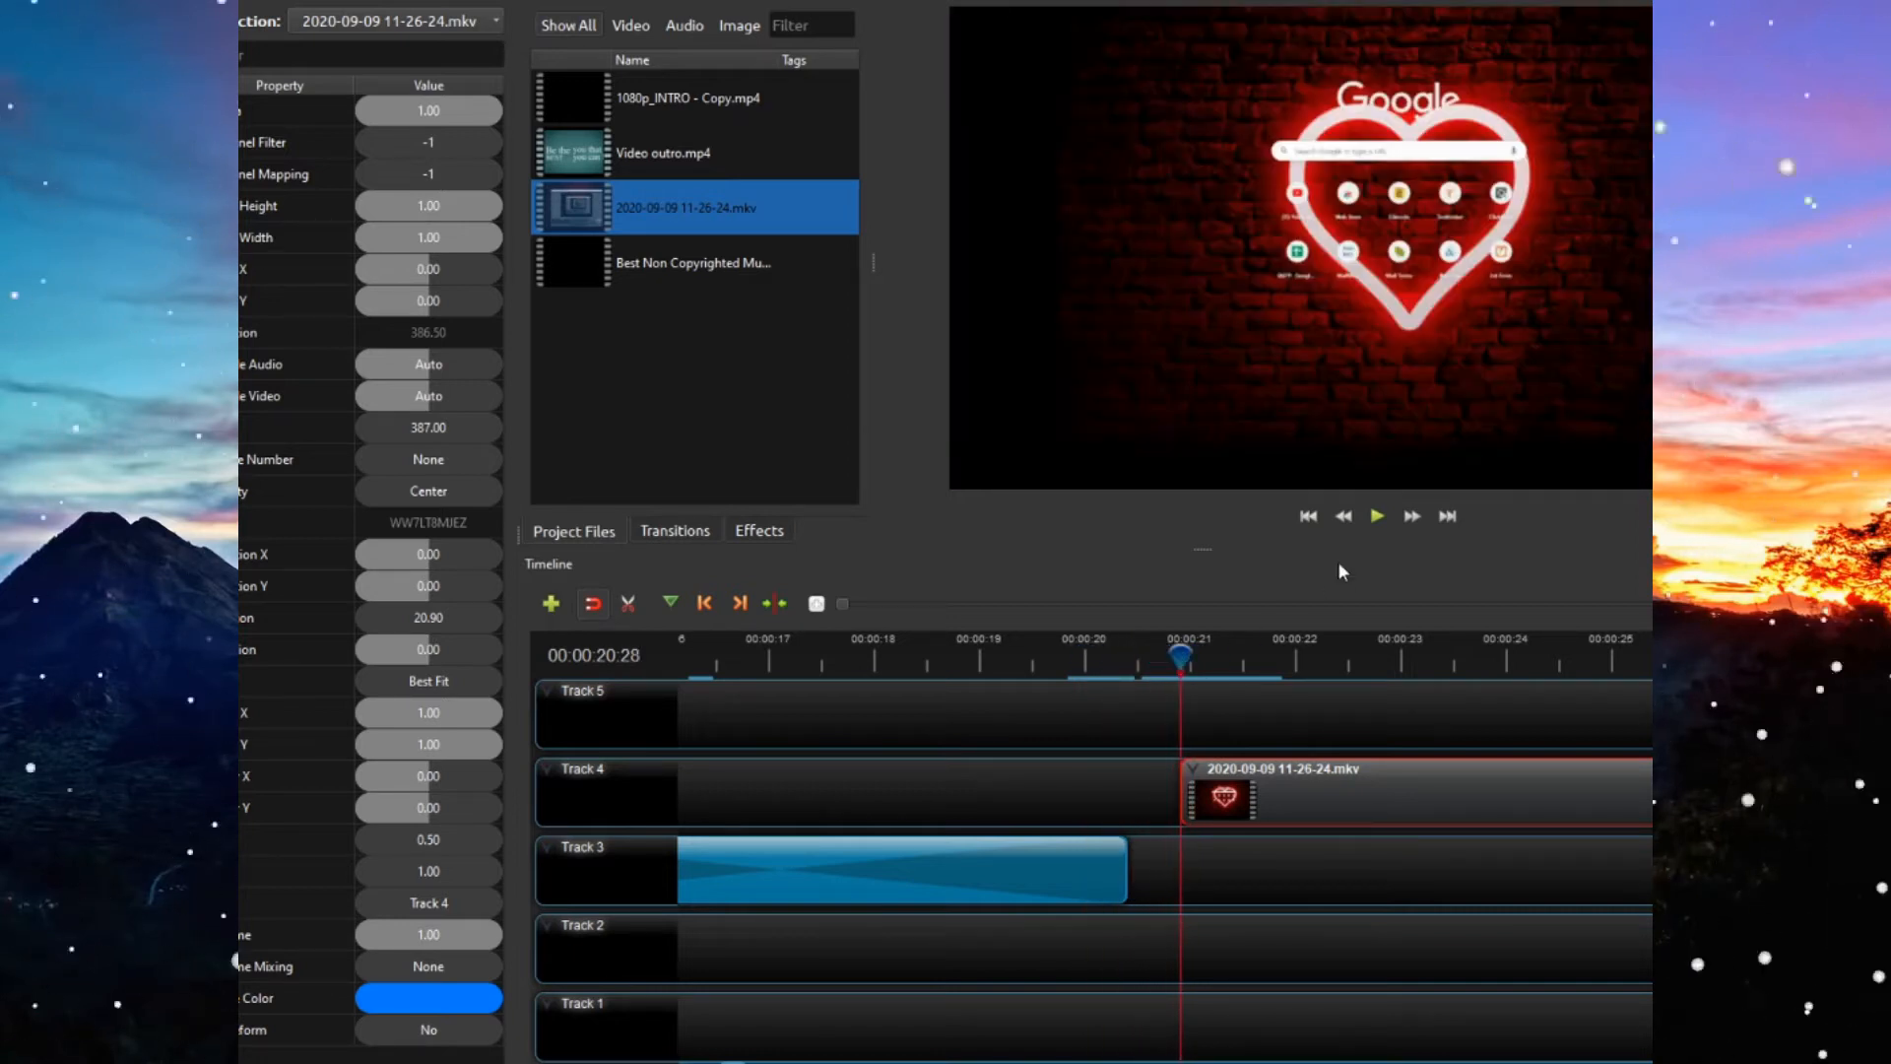
pyautogui.click(1377, 516)
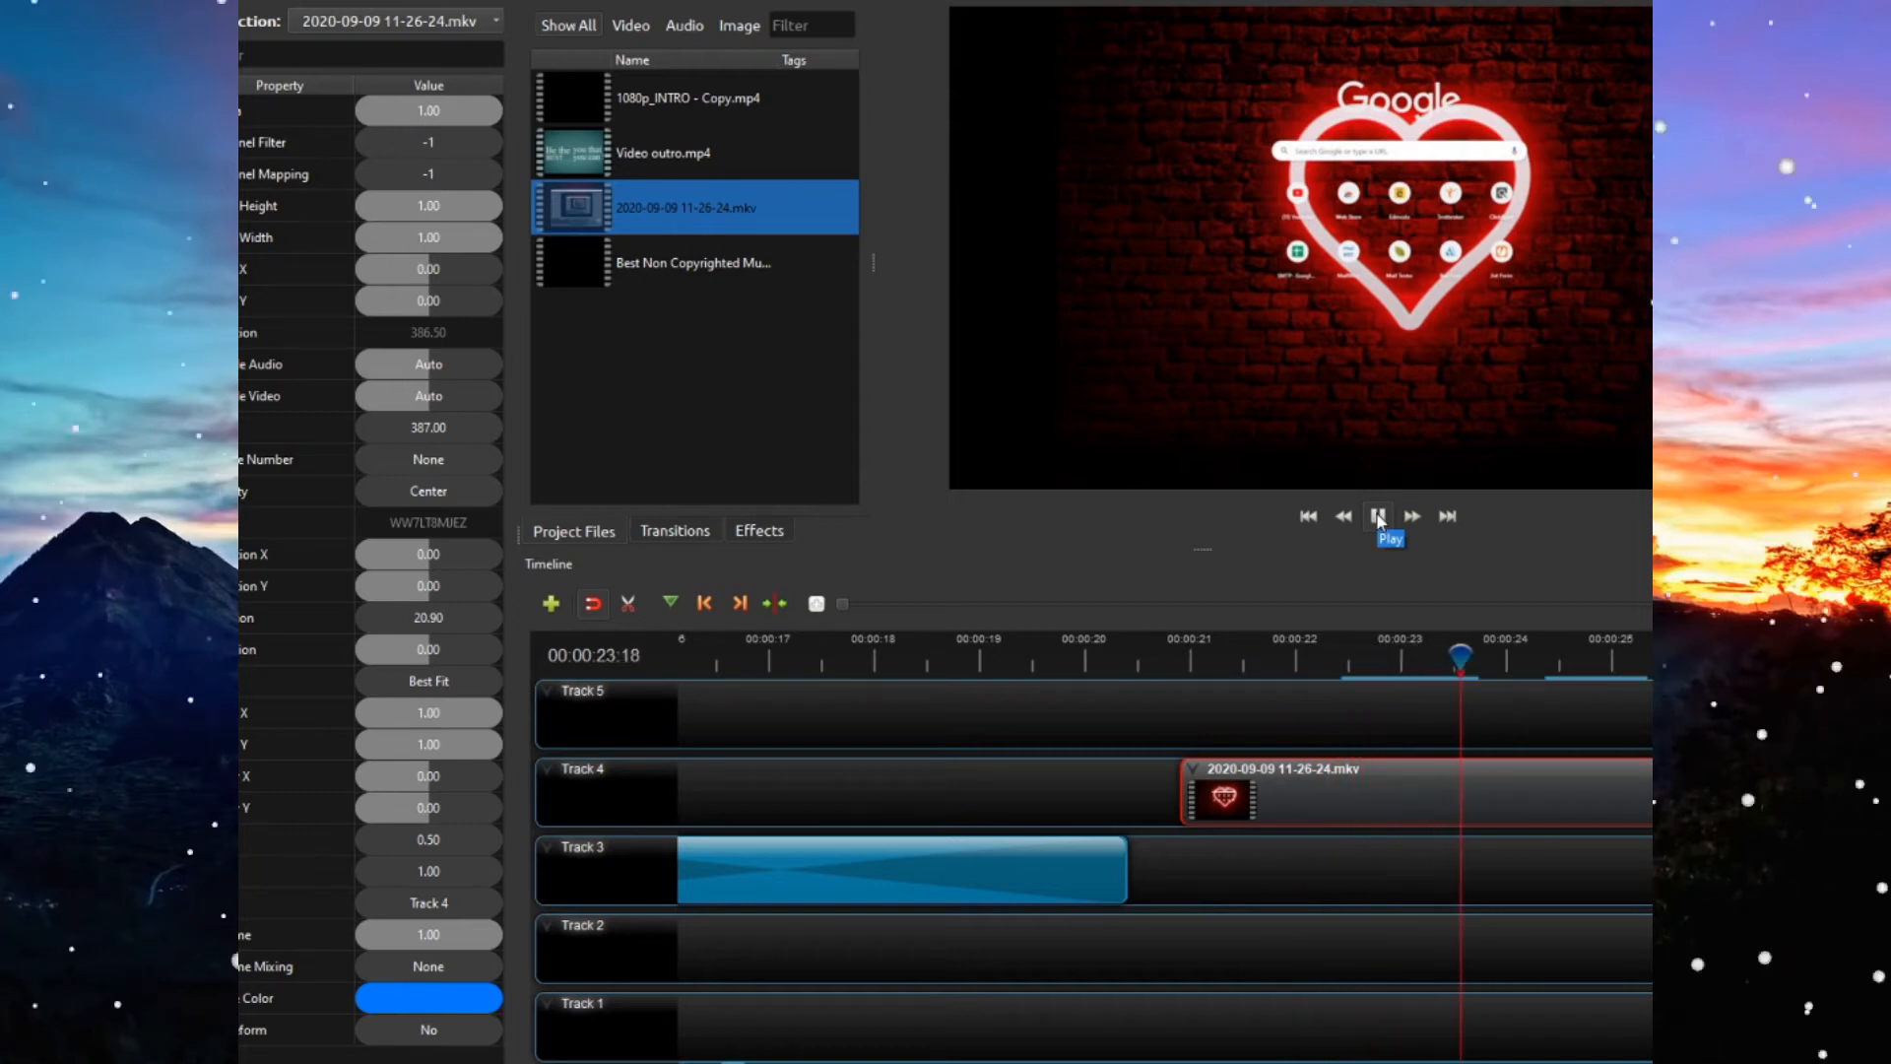
pyautogui.click(1377, 516)
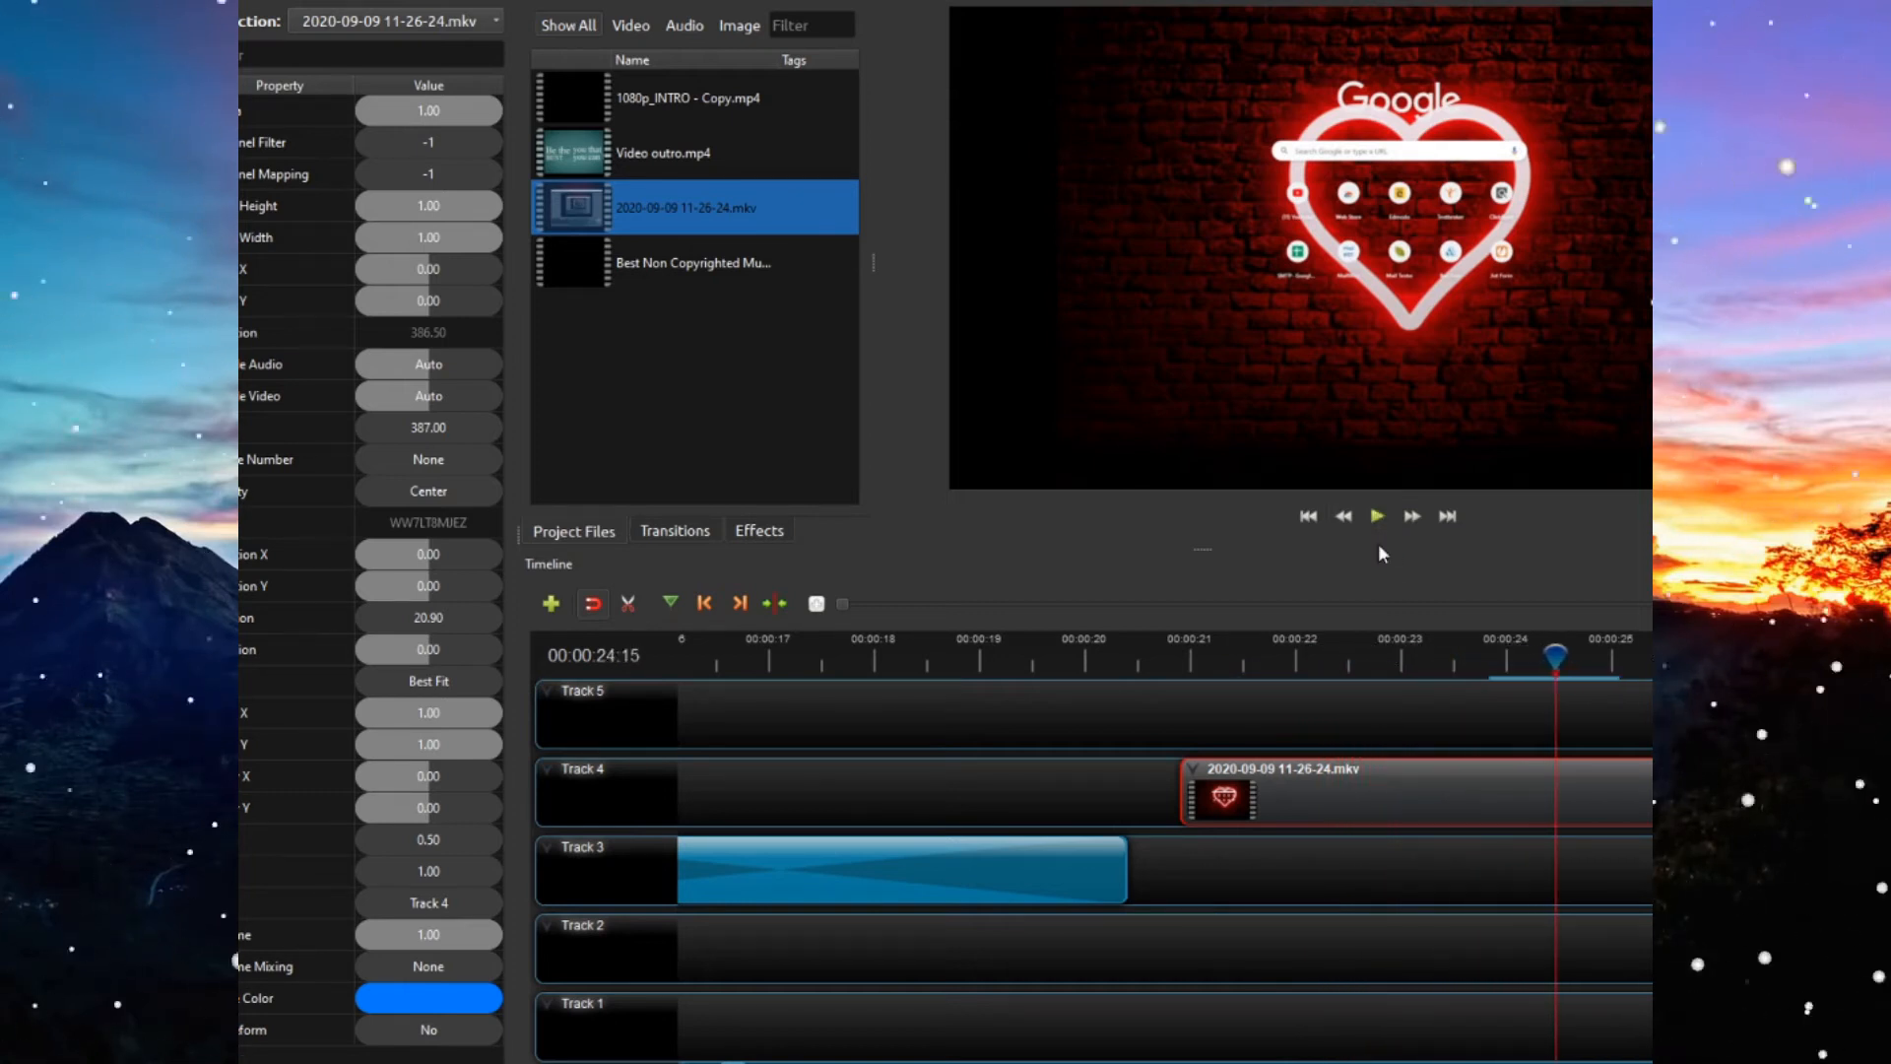
pyautogui.moveTo(1287, 796); pyautogui.dragTo(1239, 856)
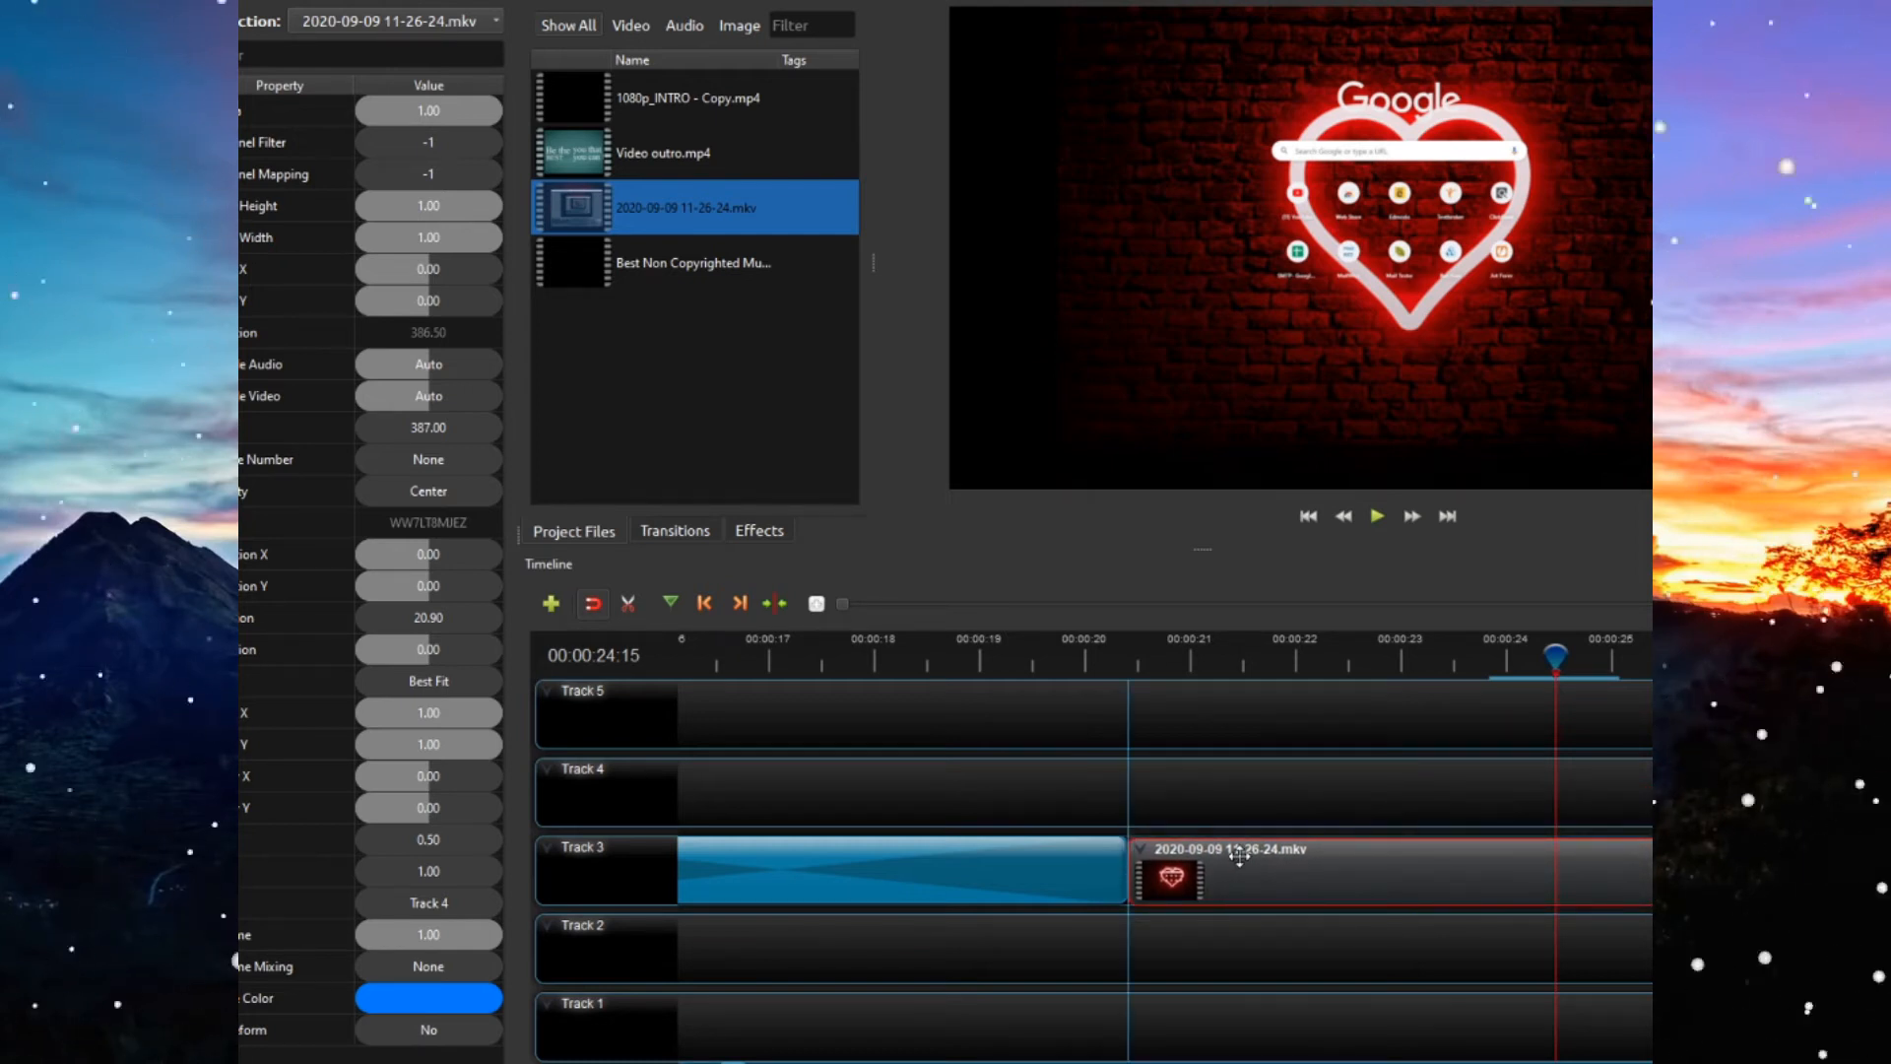
pyautogui.moveTo(1240, 856)
pyautogui.mouseDown()
pyautogui.moveTo(1232, 722)
pyautogui.moveTo(1221, 949)
pyautogui.moveTo(1238, 893)
pyautogui.mouseUp()
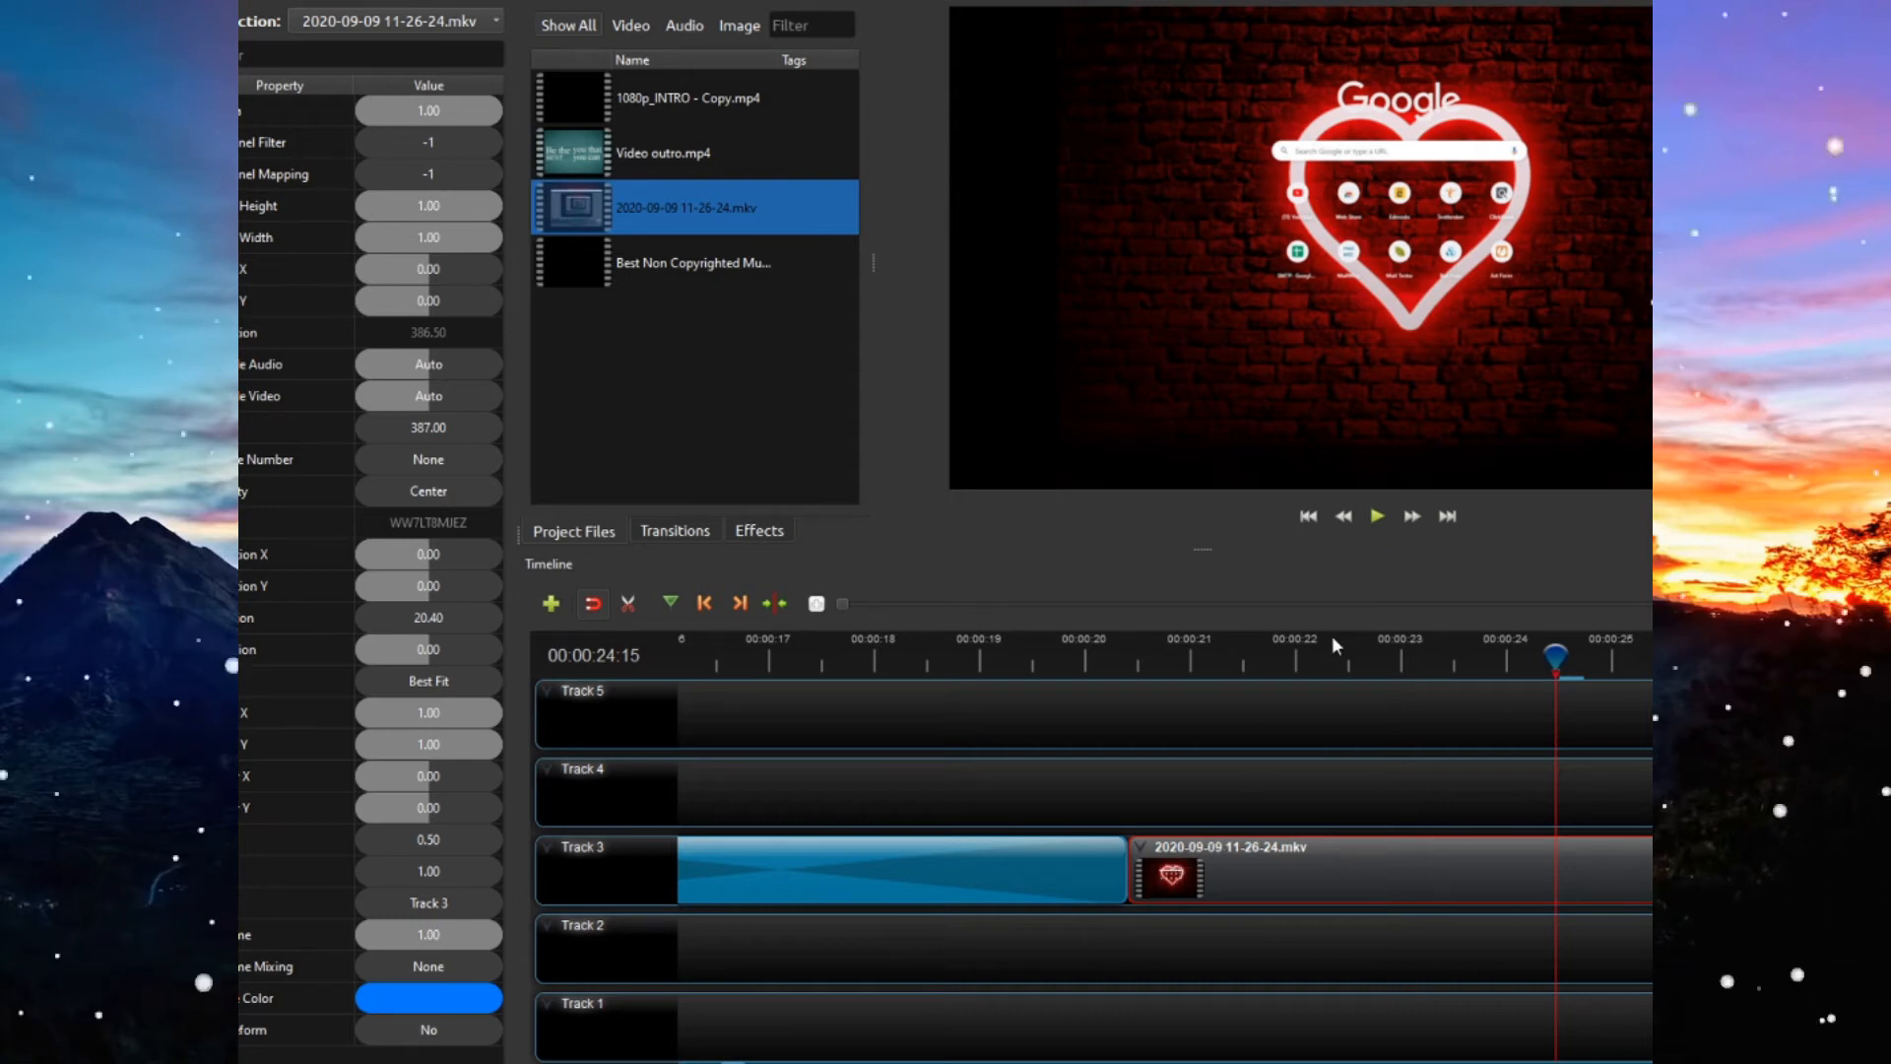
# - Delete the Fade transition that covers the end of the intro clip on Track 3
pyautogui.press('-')
pyautogui.press('-')
pyautogui.press('-')
pyautogui.press('-')
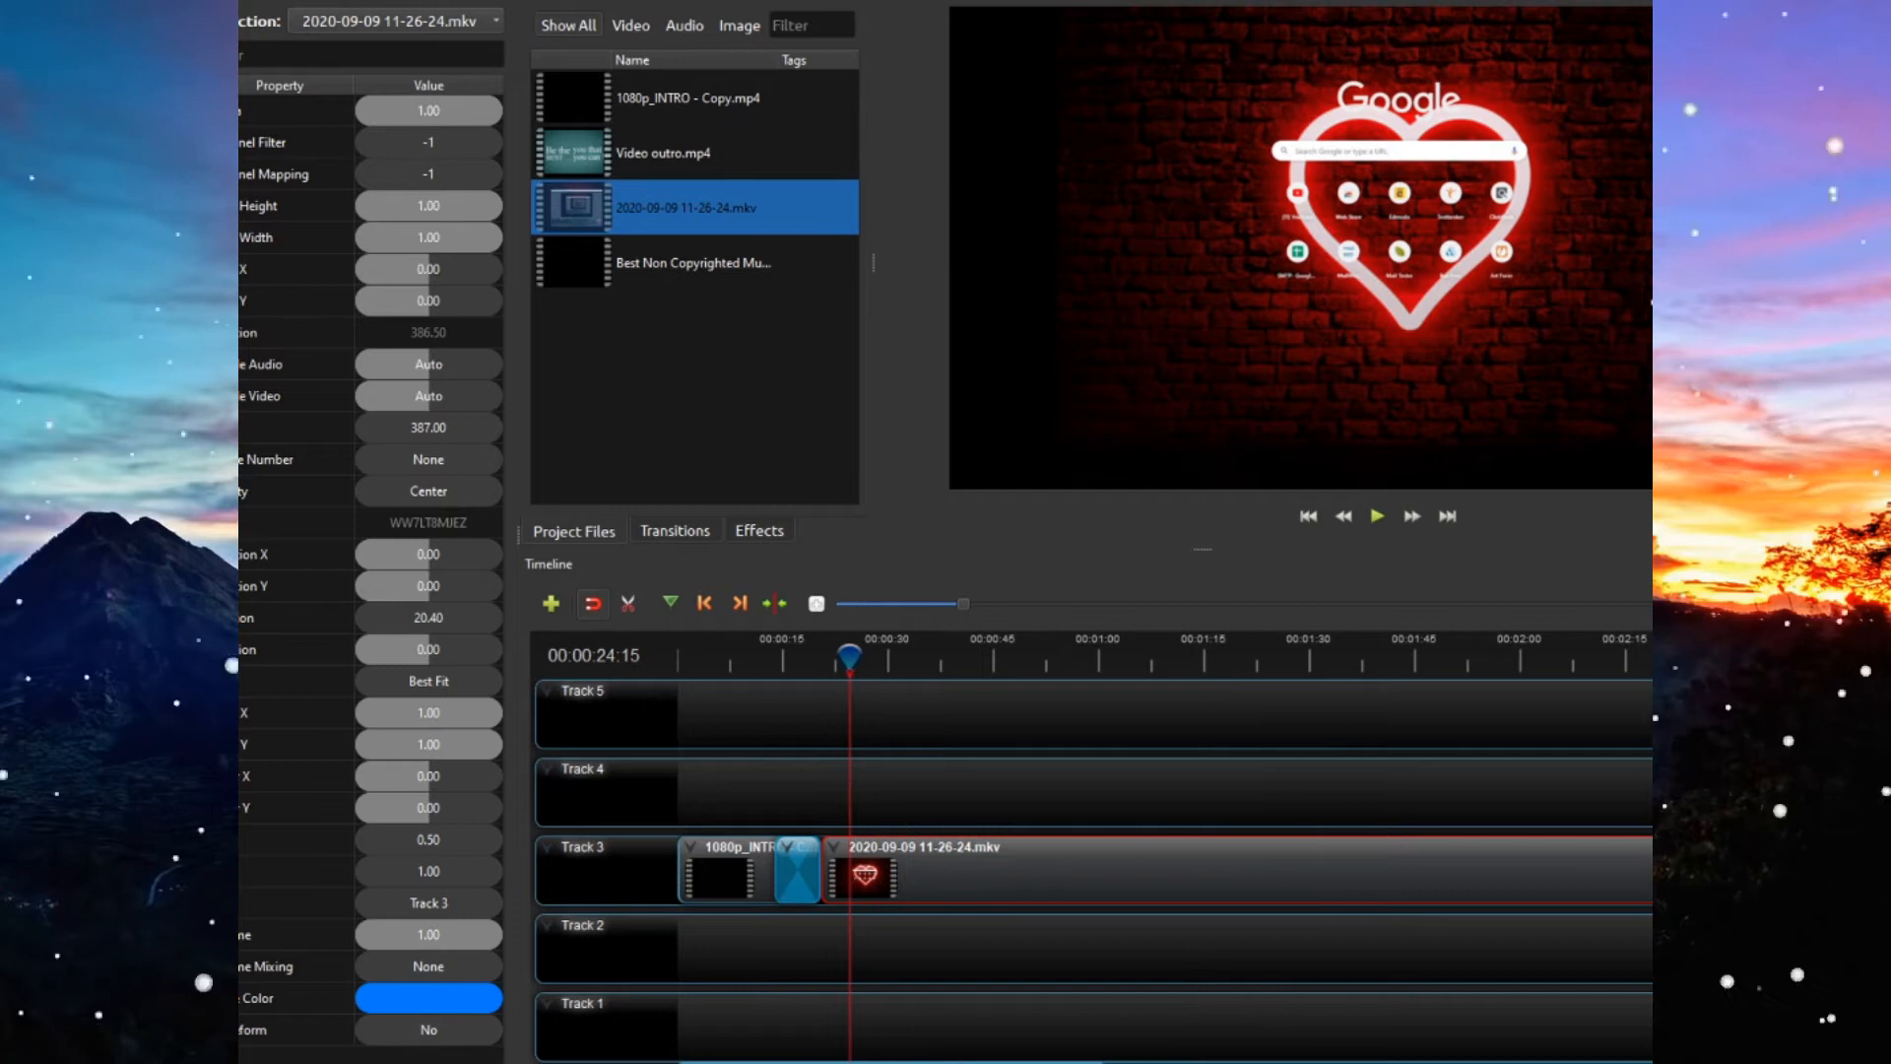
pyautogui.click(798, 871)
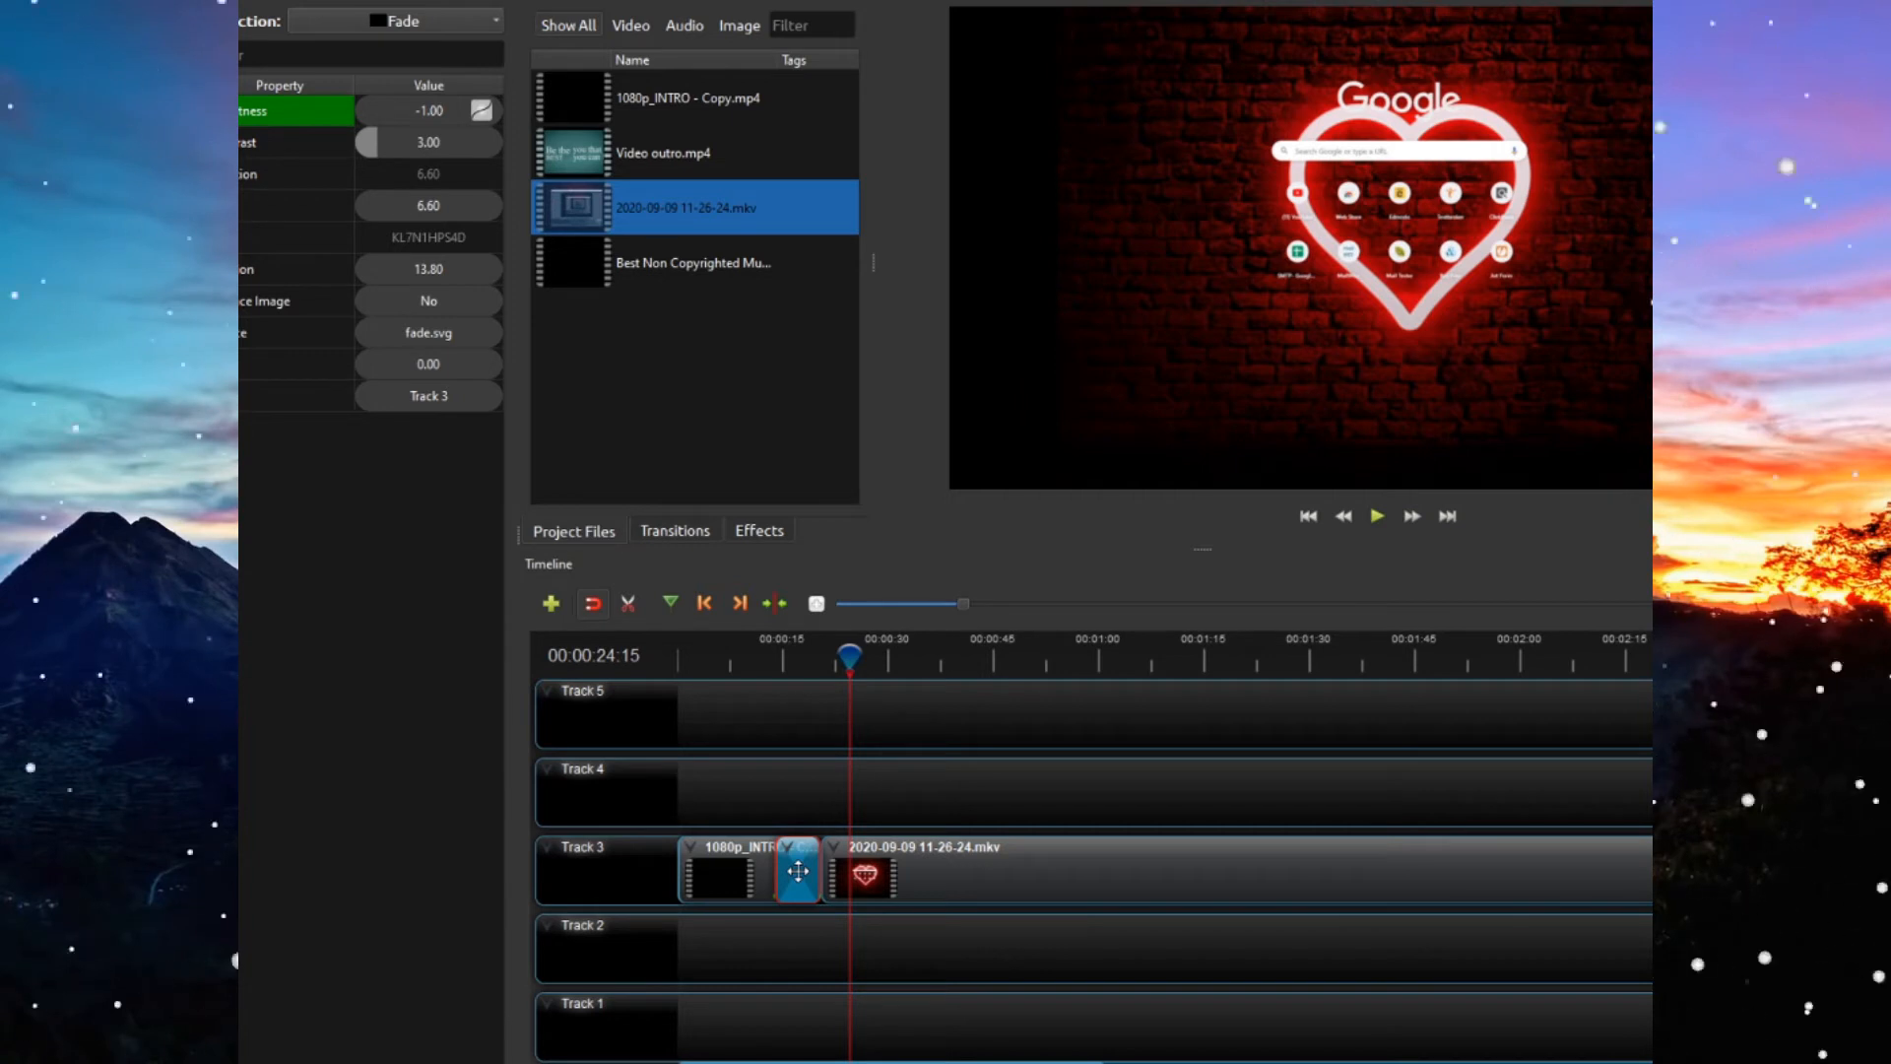
pyautogui.press('Delete')
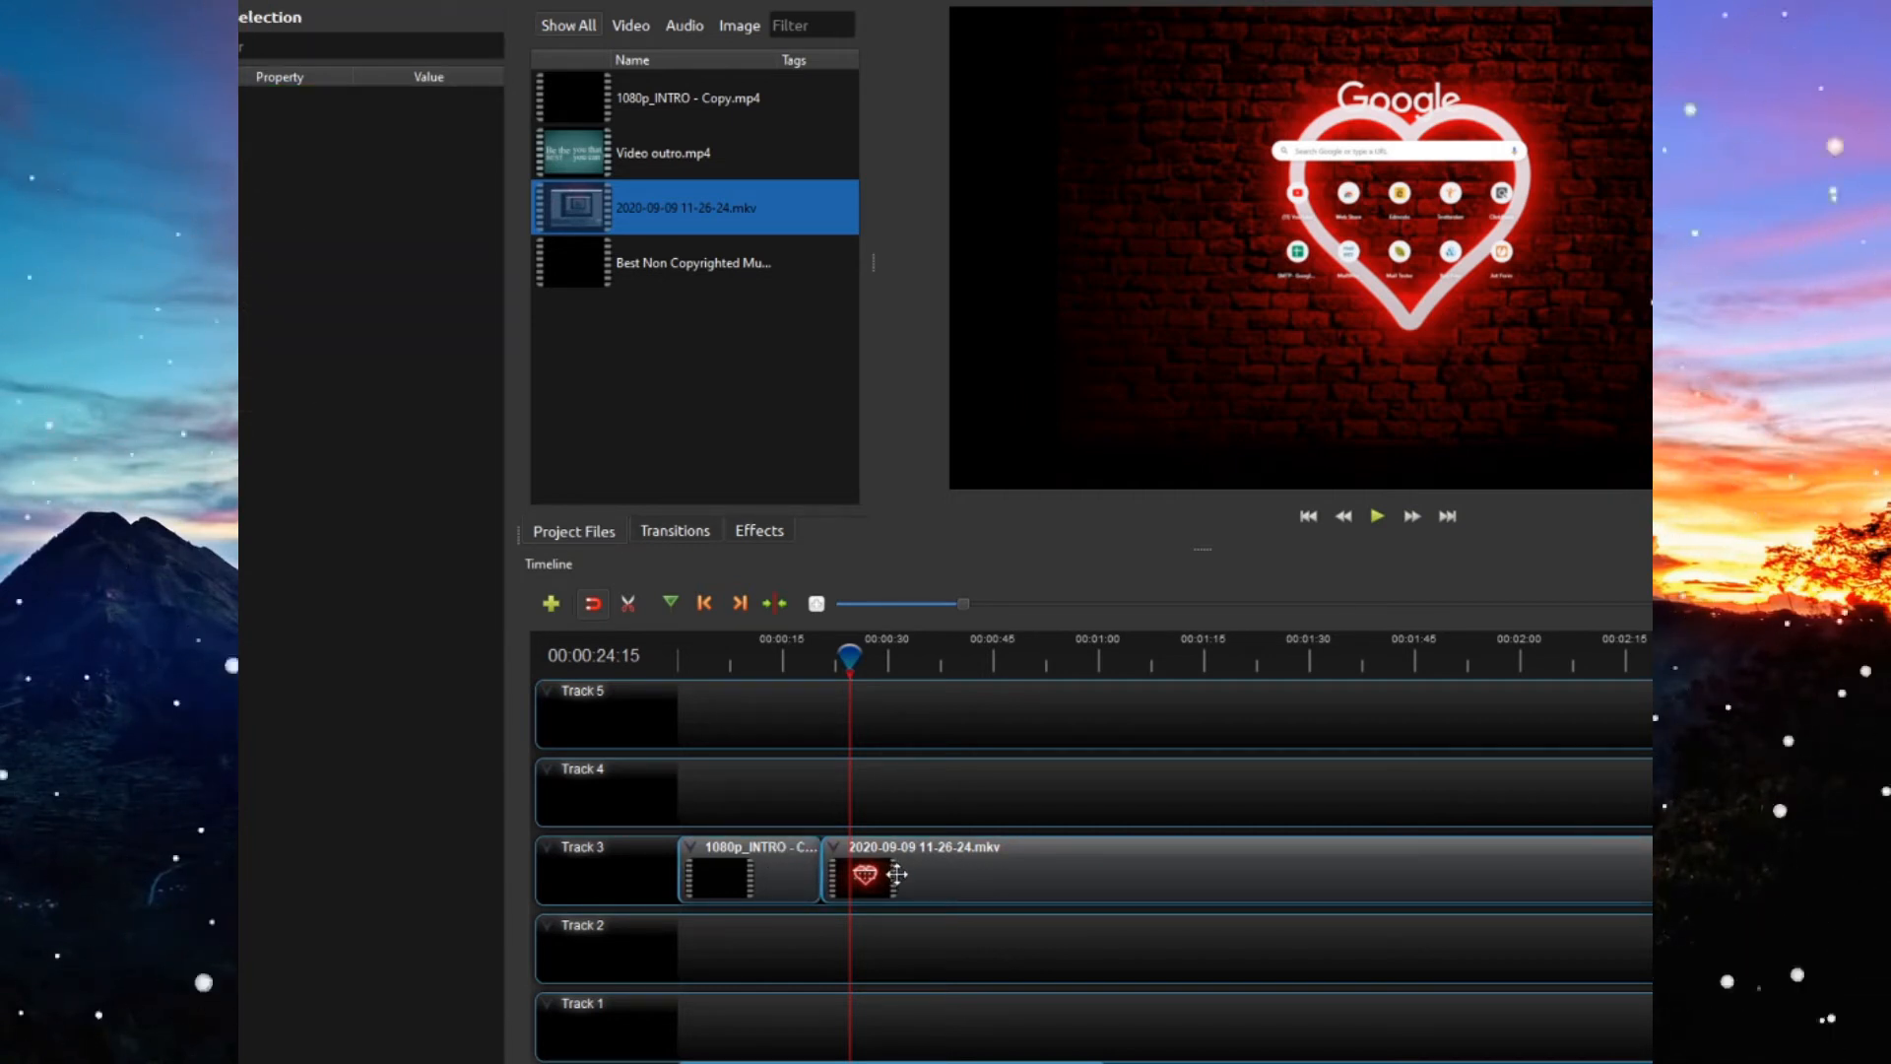
pyautogui.press('-')
pyautogui.press('-')
pyautogui.press('-')
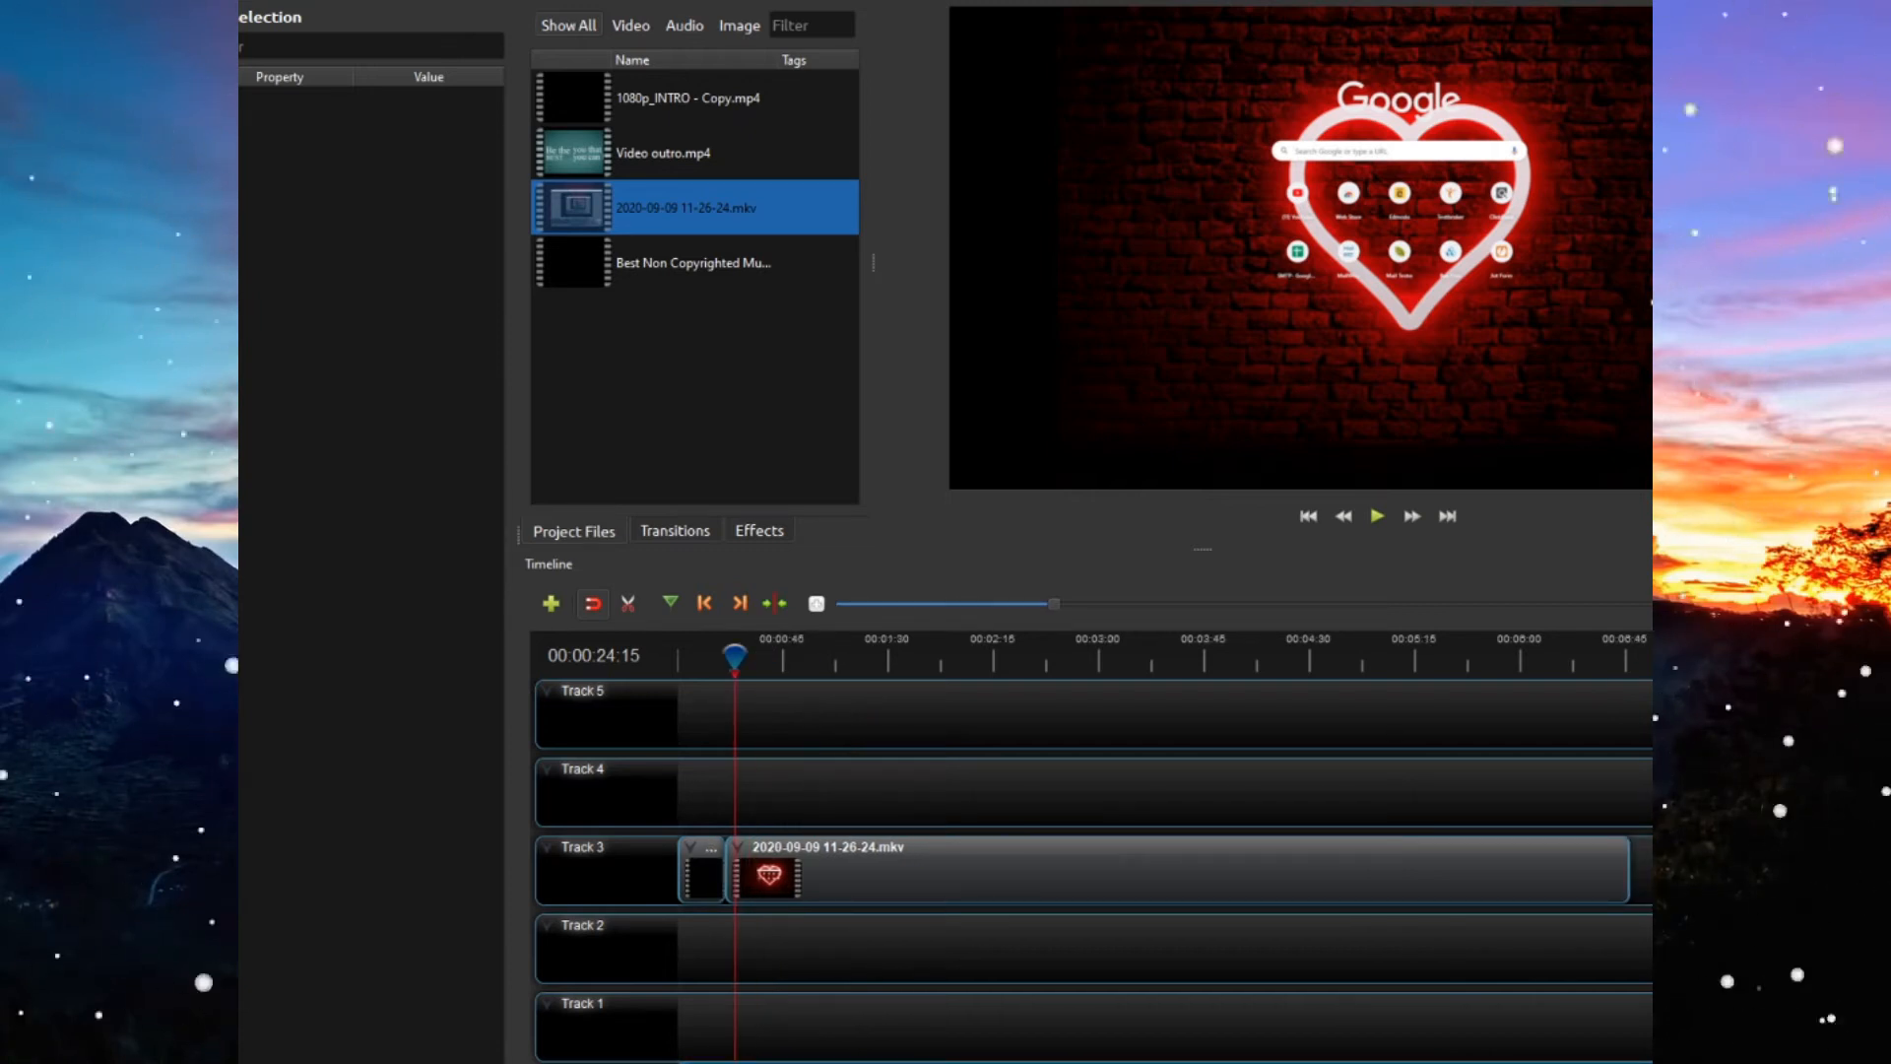
pyautogui.click(1508, 878)
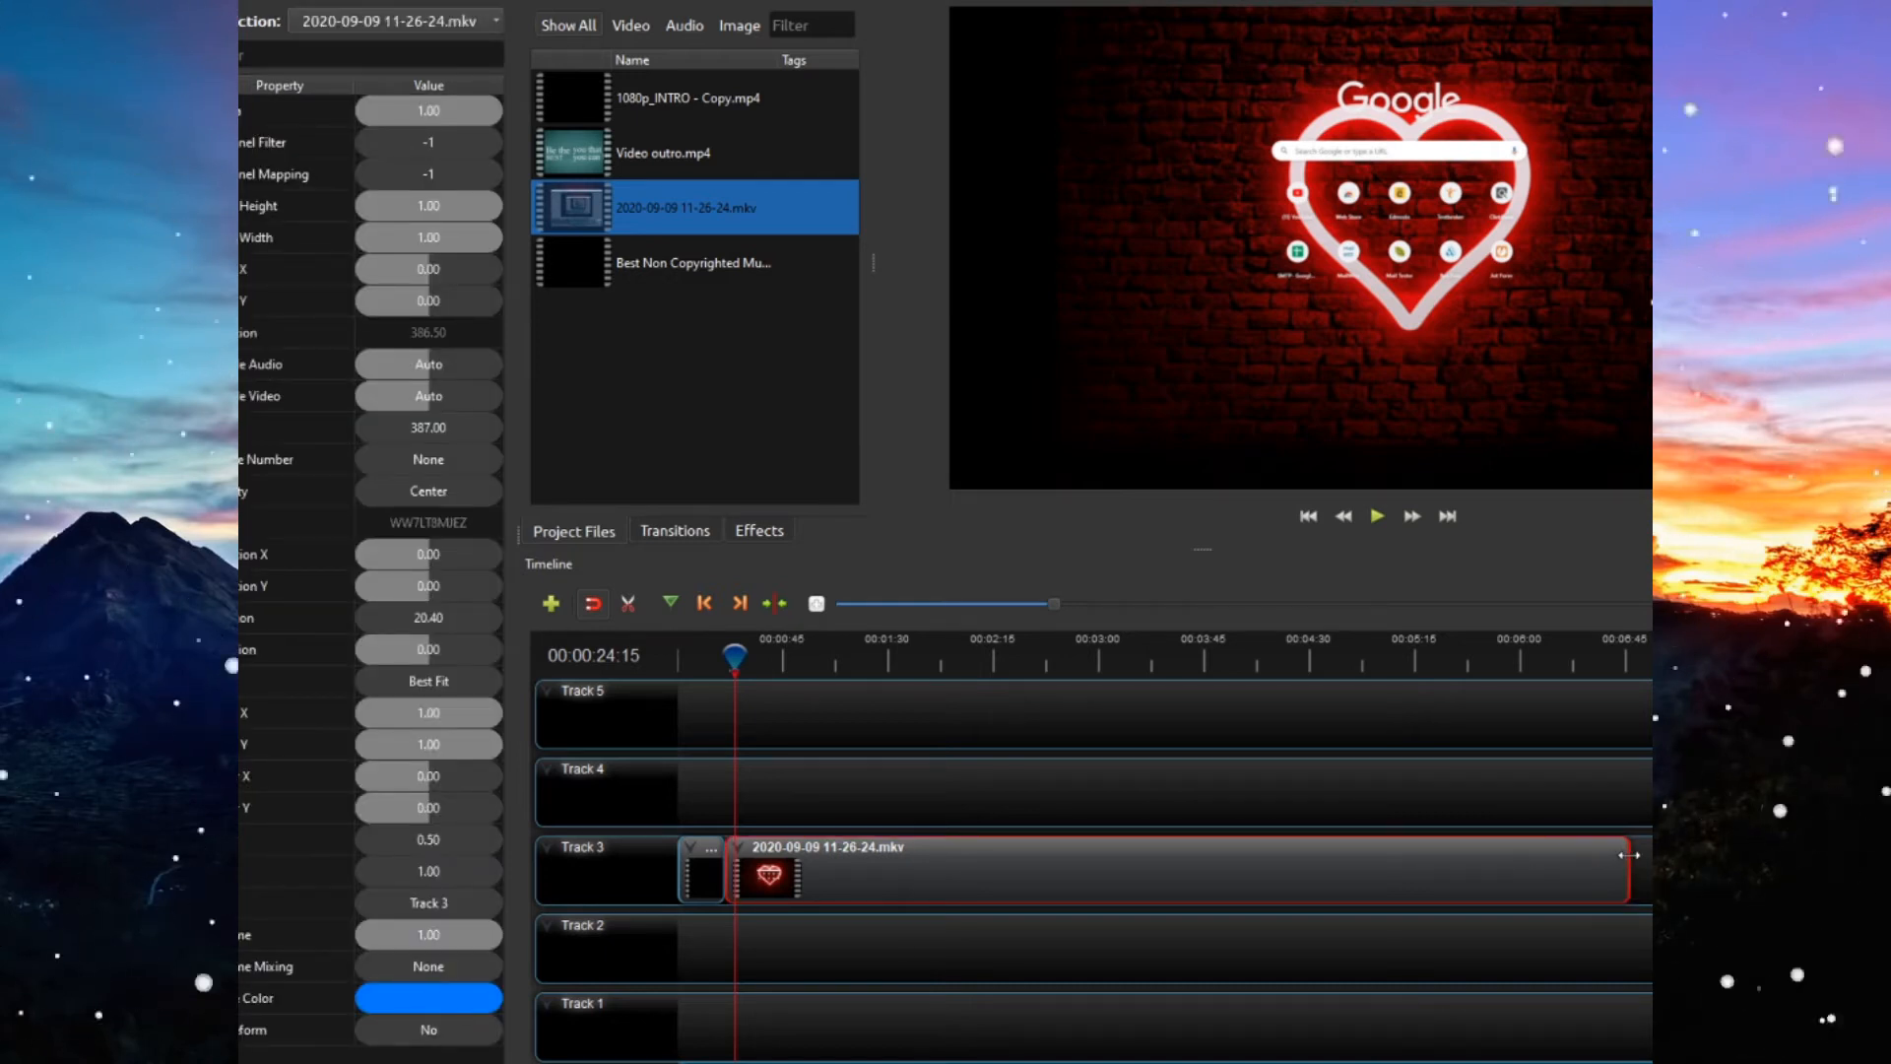
pyautogui.moveTo(1629, 855); pyautogui.dragTo(1456, 878)
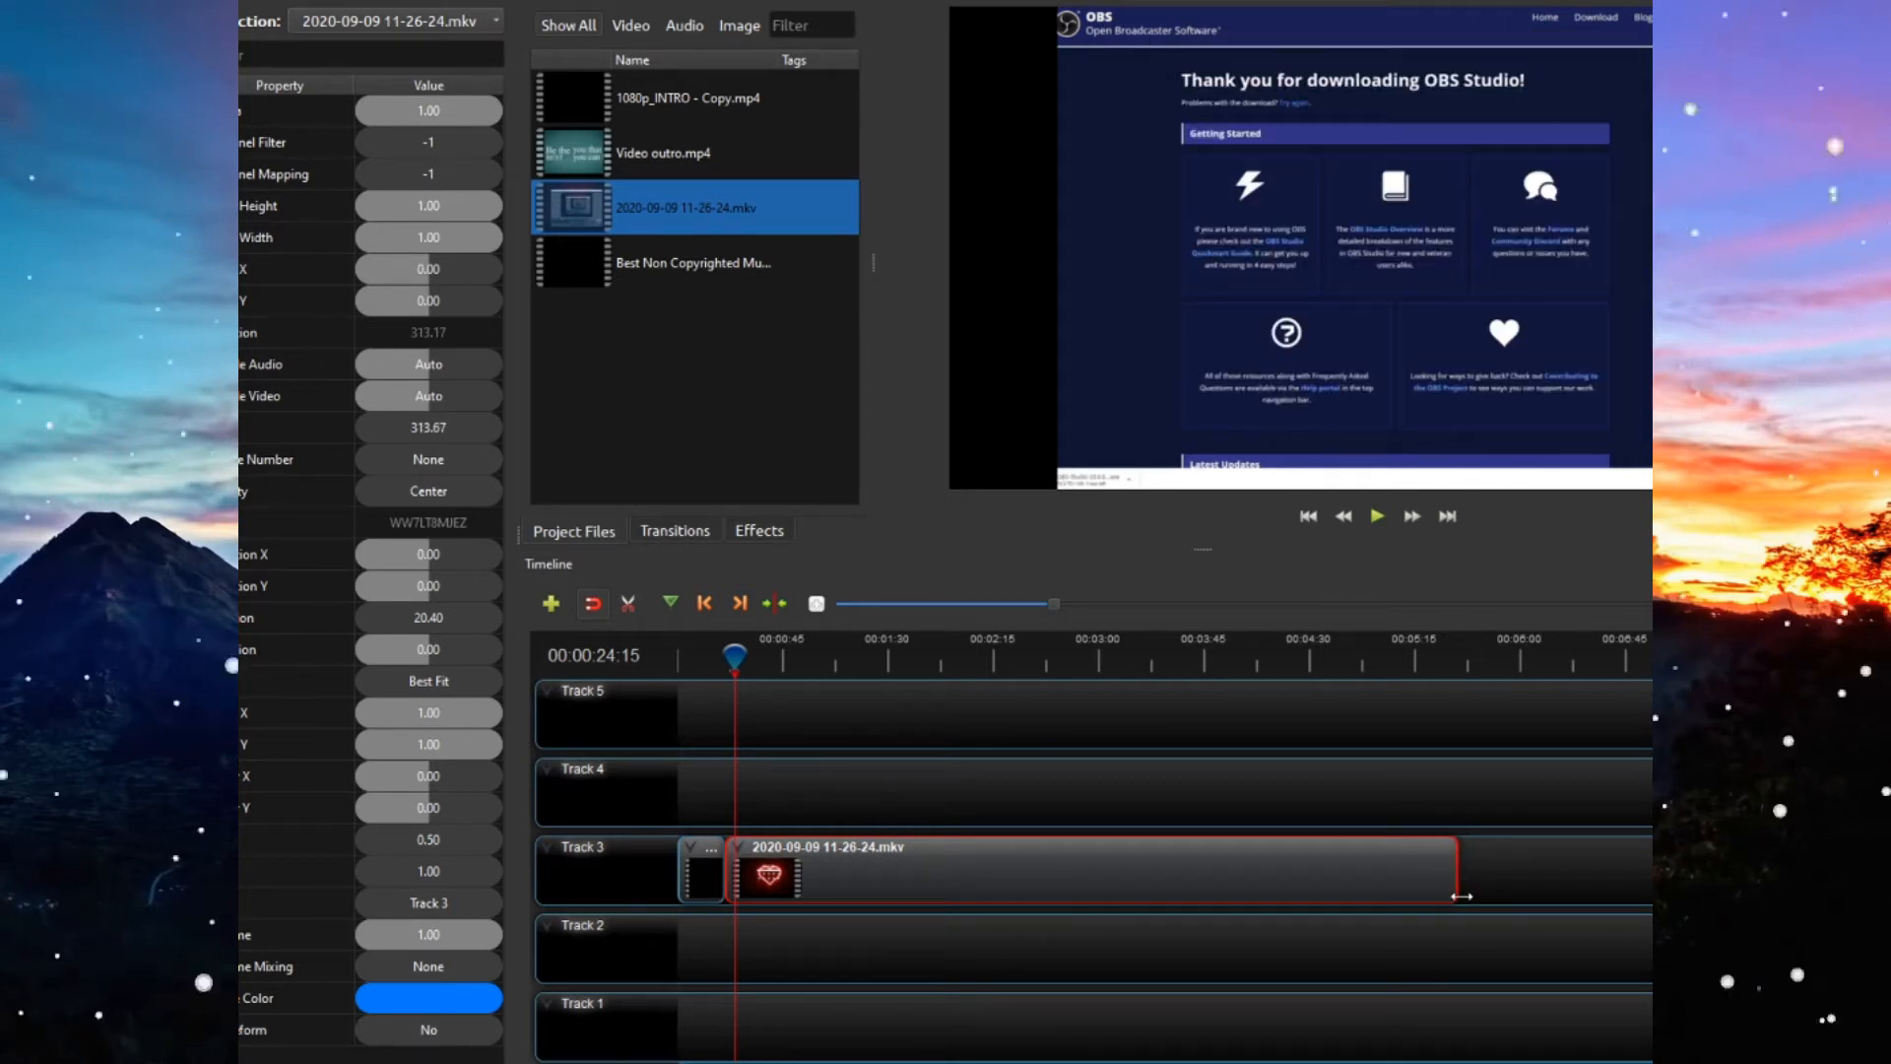
# - Place Video outro.mp4 on Track 3 directly after the recording and scrub the playhead through the recording to about 00:05:11
pyautogui.moveTo(662, 157); pyautogui.dragTo(1462, 828)
pyautogui.moveTo(736, 653); pyautogui.dragTo(1168, 657)
pyautogui.moveTo(1245, 670); pyautogui.dragTo(1406, 655)
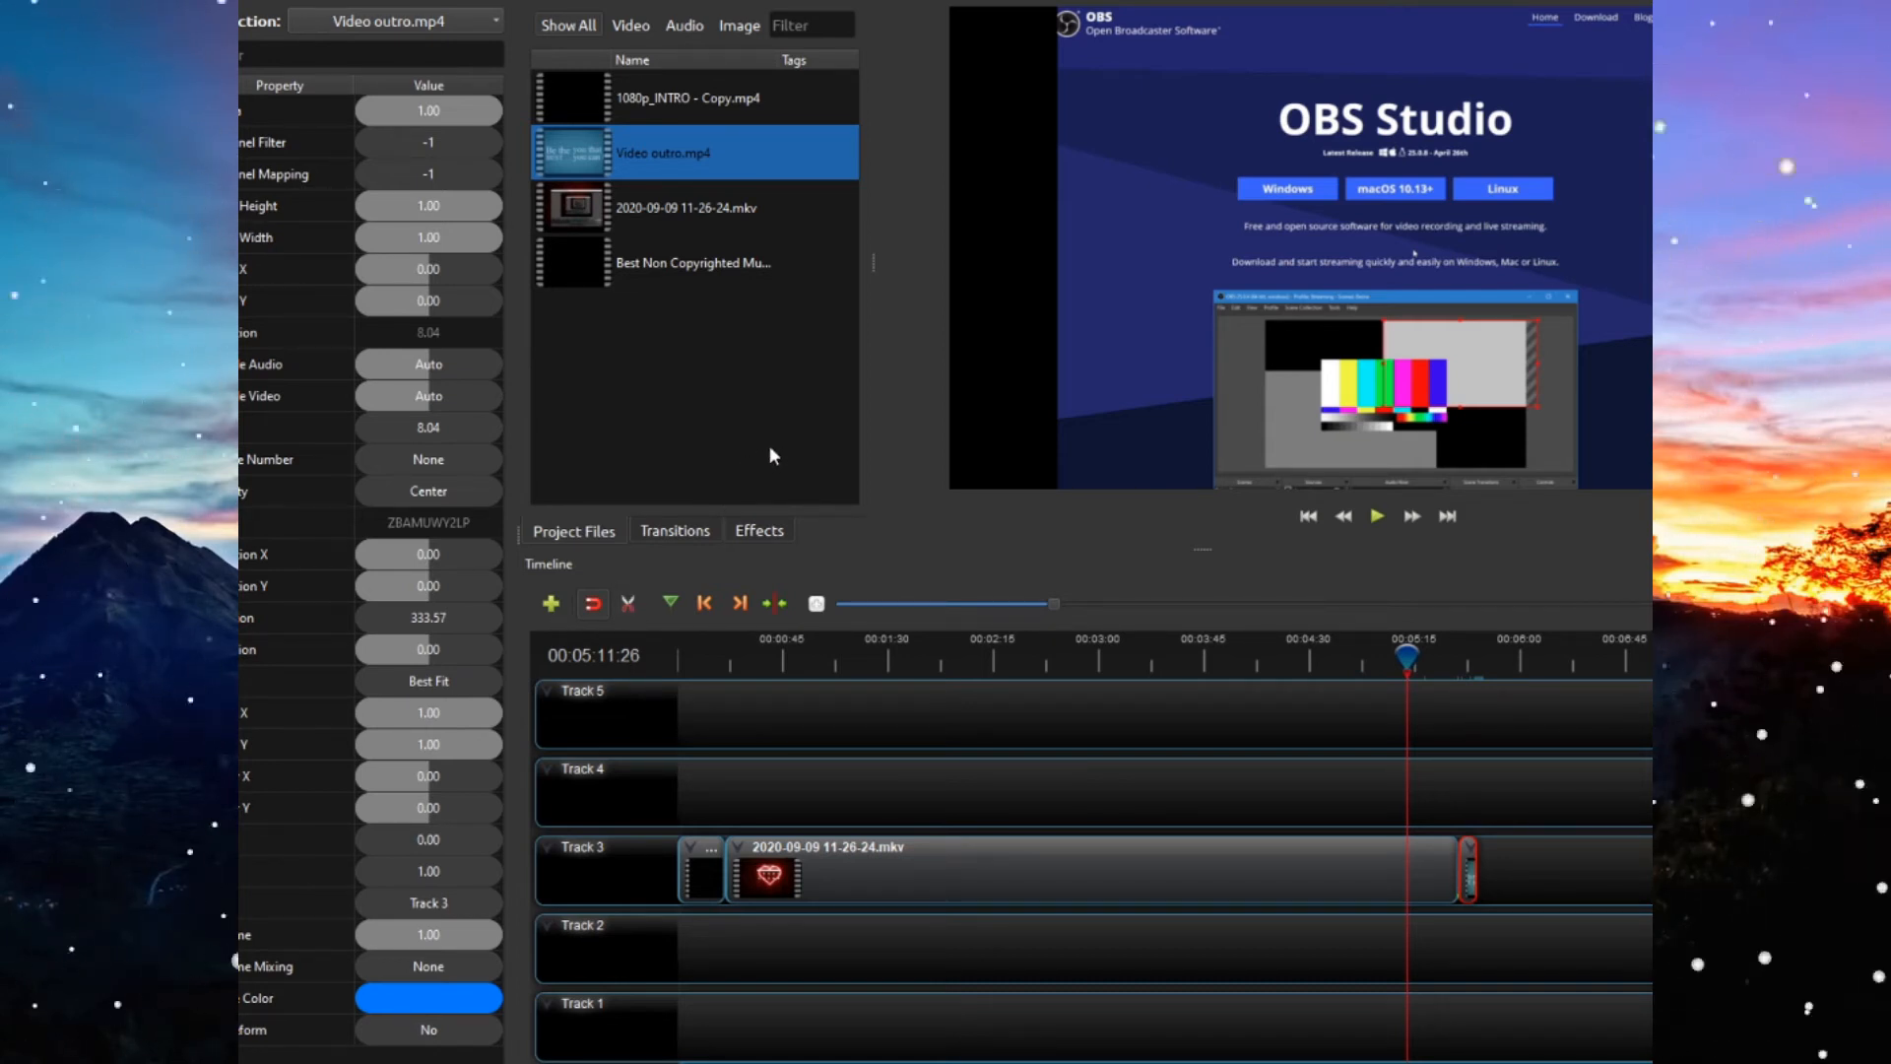
pyautogui.click(628, 602)
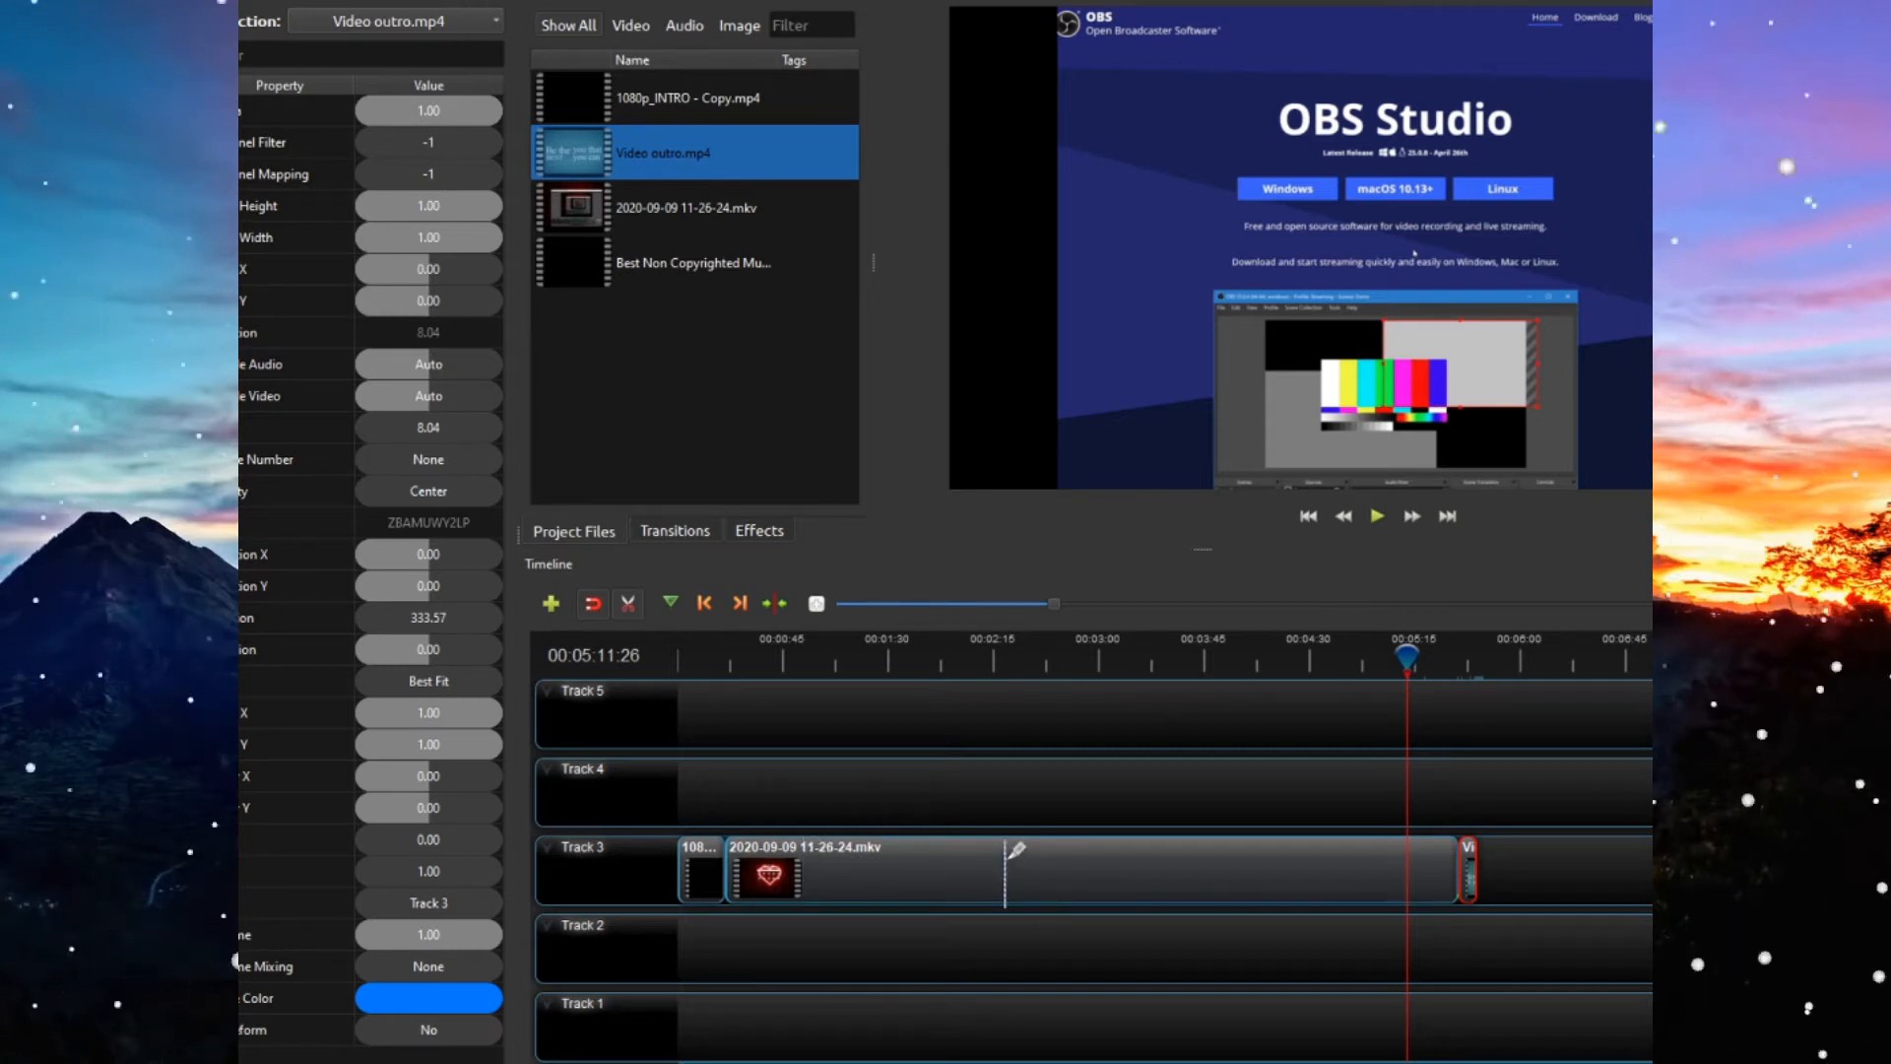
pyautogui.moveTo(1408, 652); pyautogui.dragTo(1357, 654)
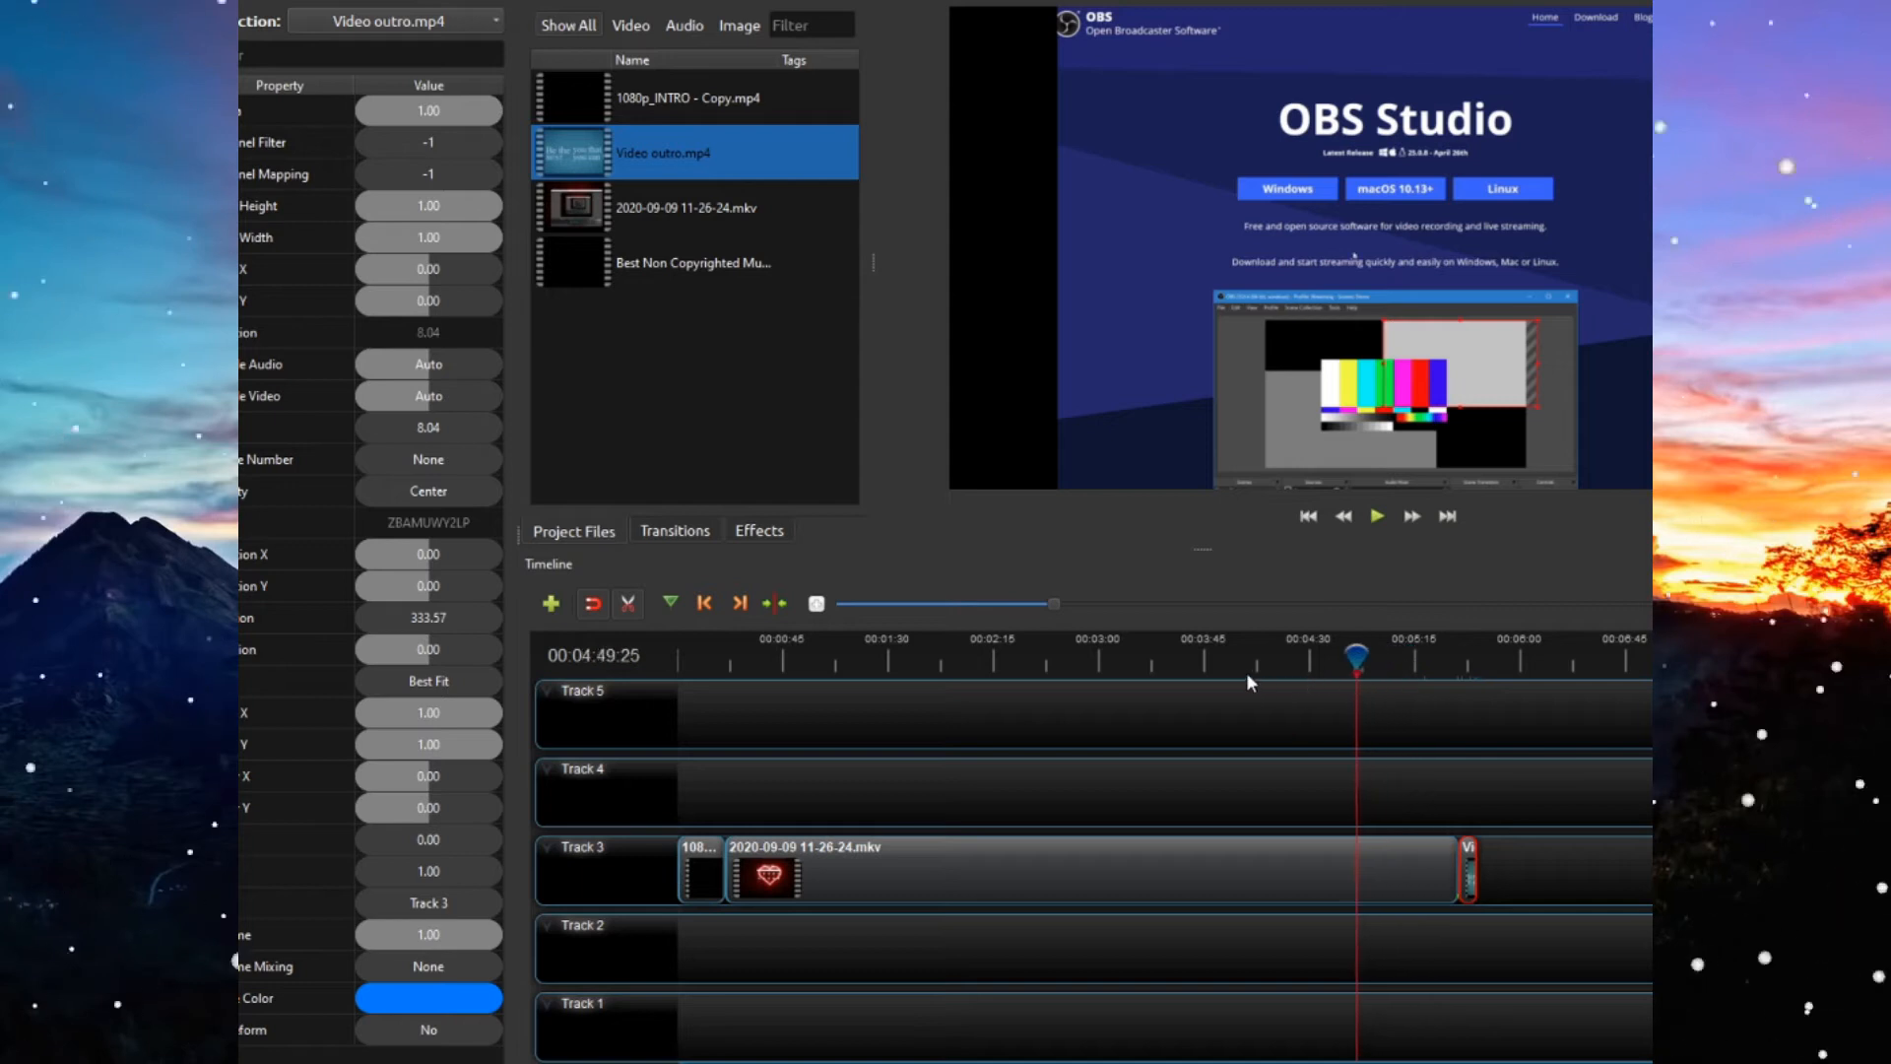
pyautogui.click(1245, 670)
pyautogui.moveTo(1241, 657); pyautogui.dragTo(949, 656)
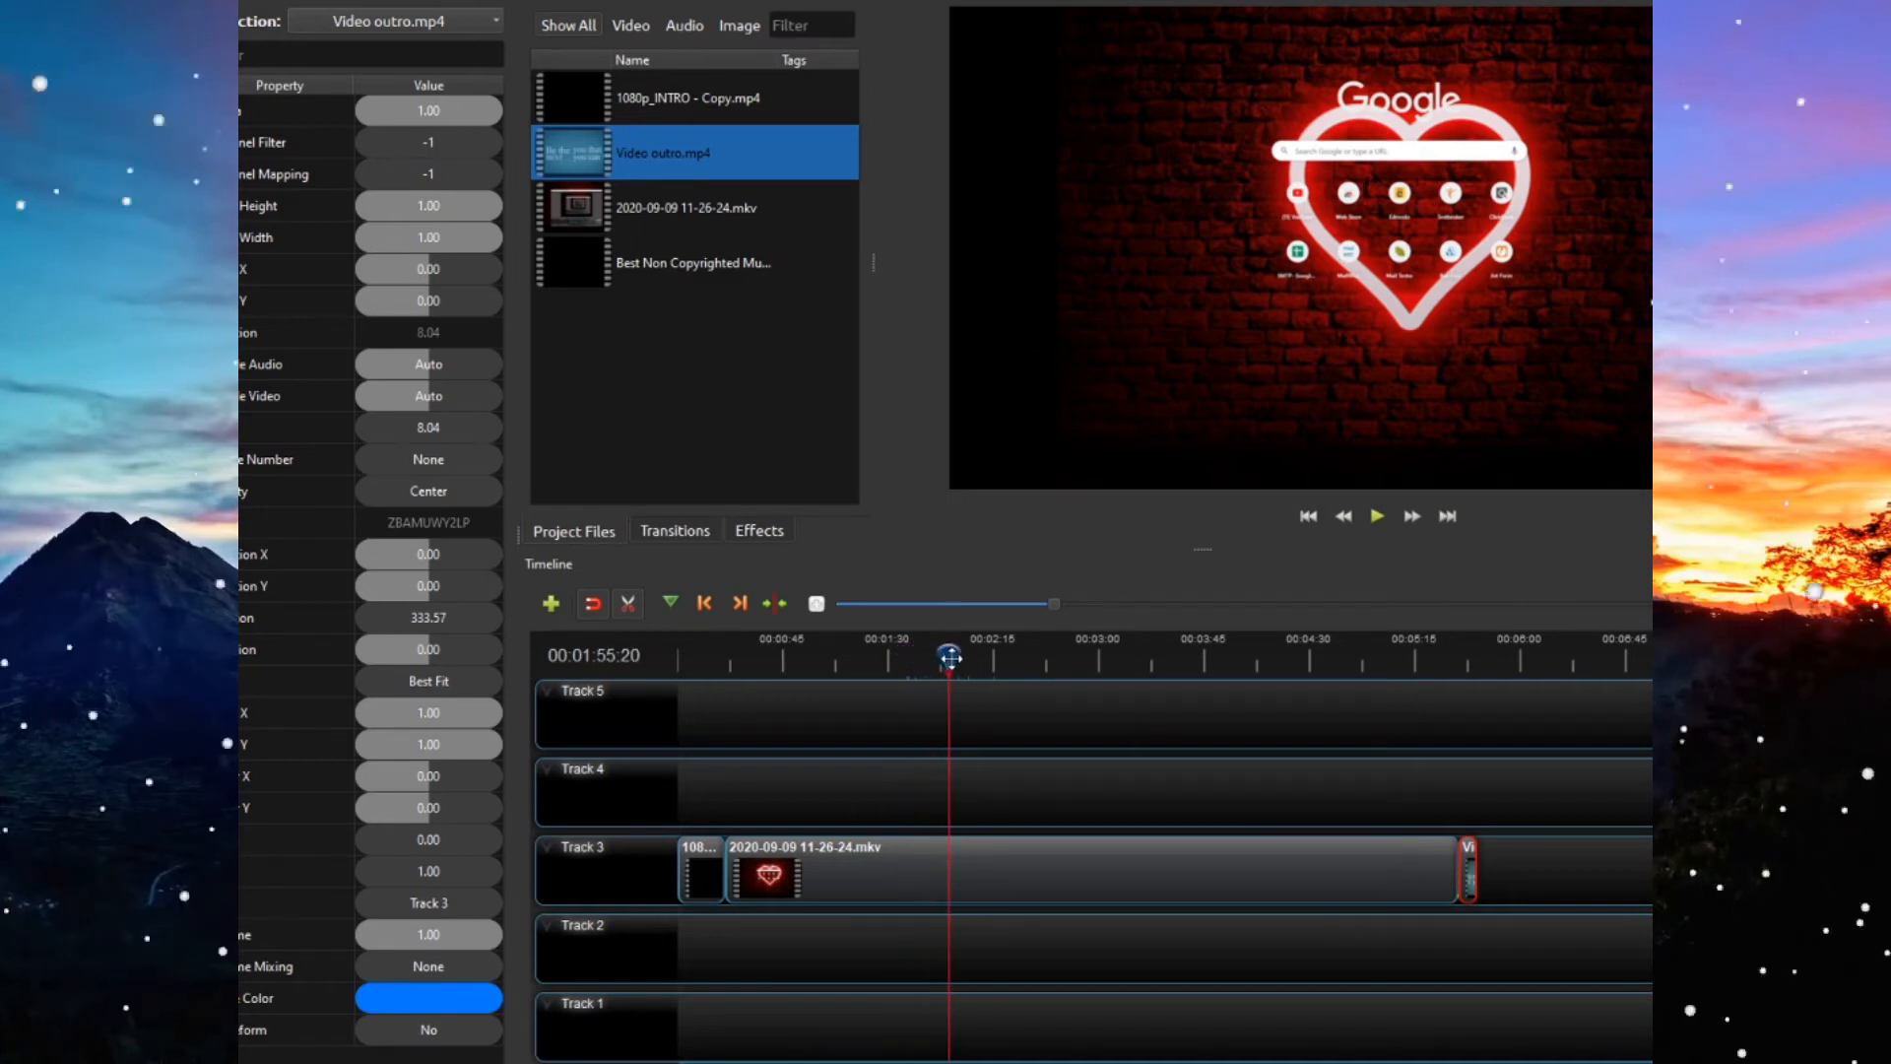
pyautogui.click(953, 849)
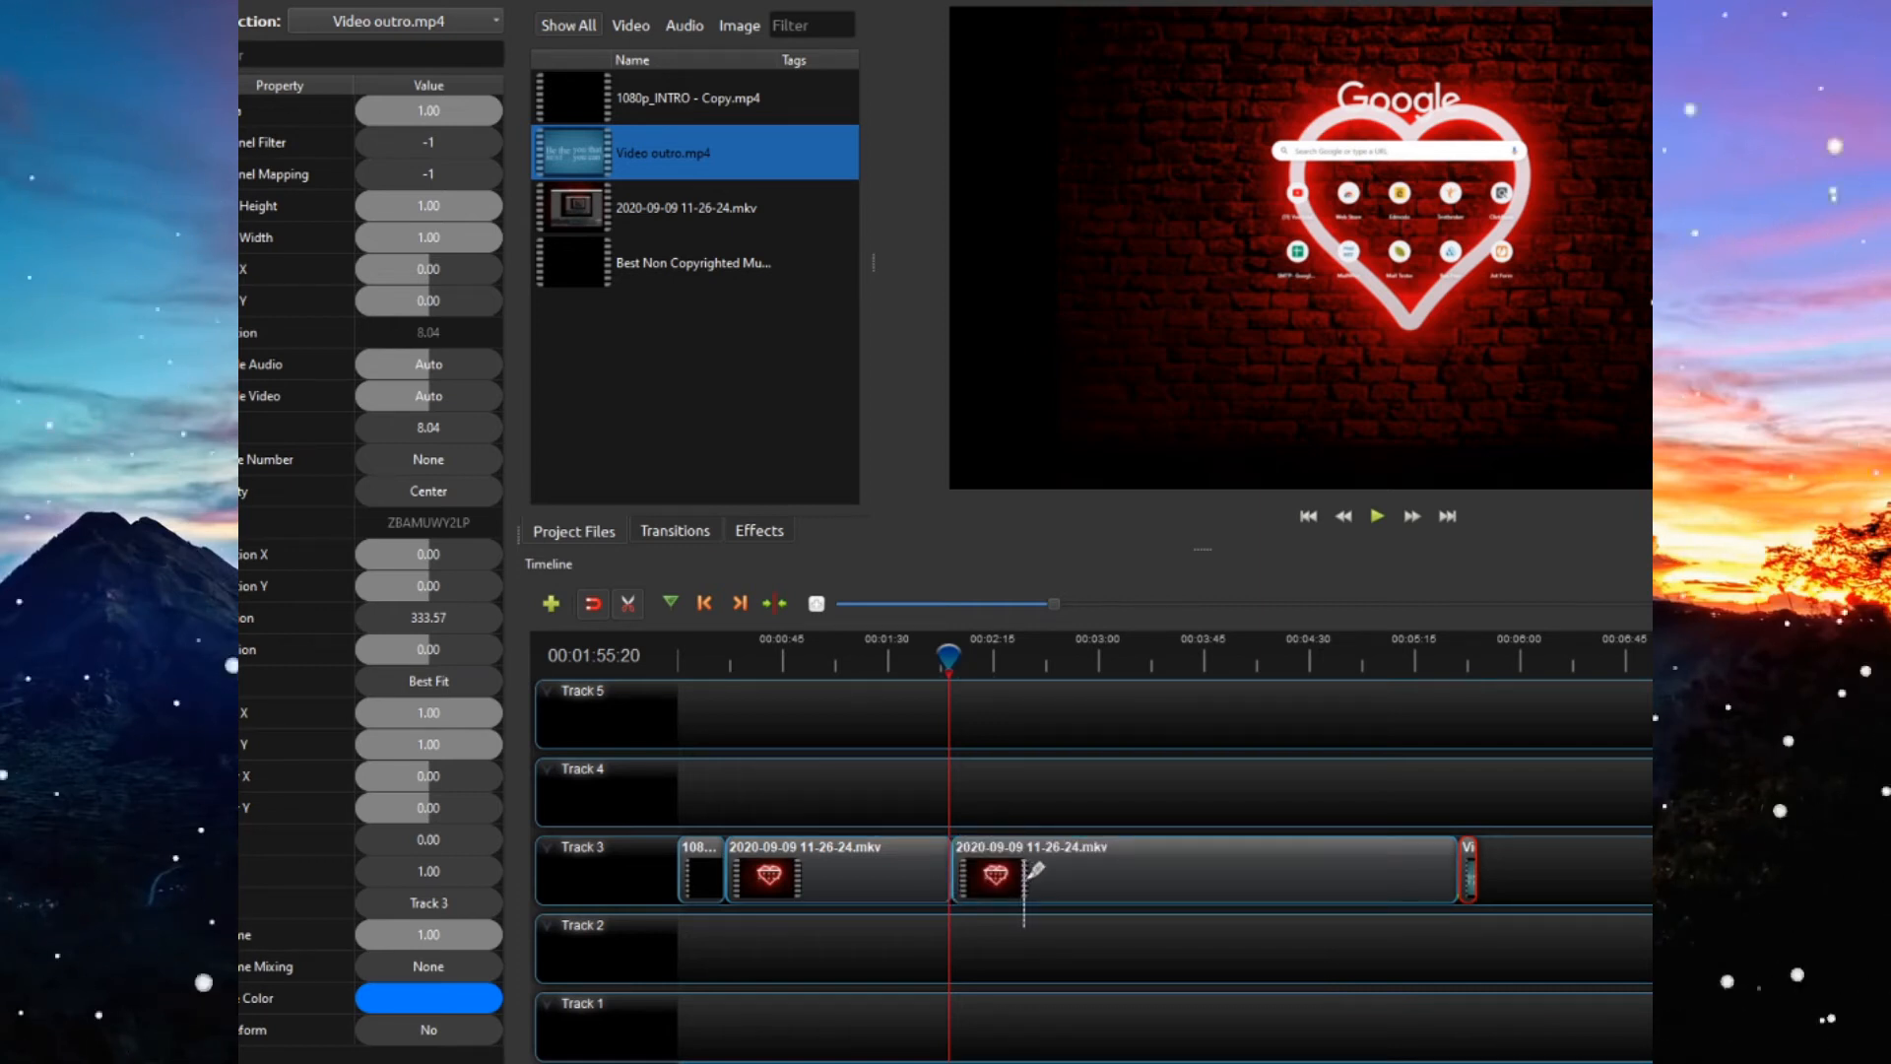
# - Move the second piece of the split recording away from the cut and back against it, and undo the last move
pyautogui.click(628, 602)
pyautogui.moveTo(1065, 883); pyautogui.dragTo(1132, 877)
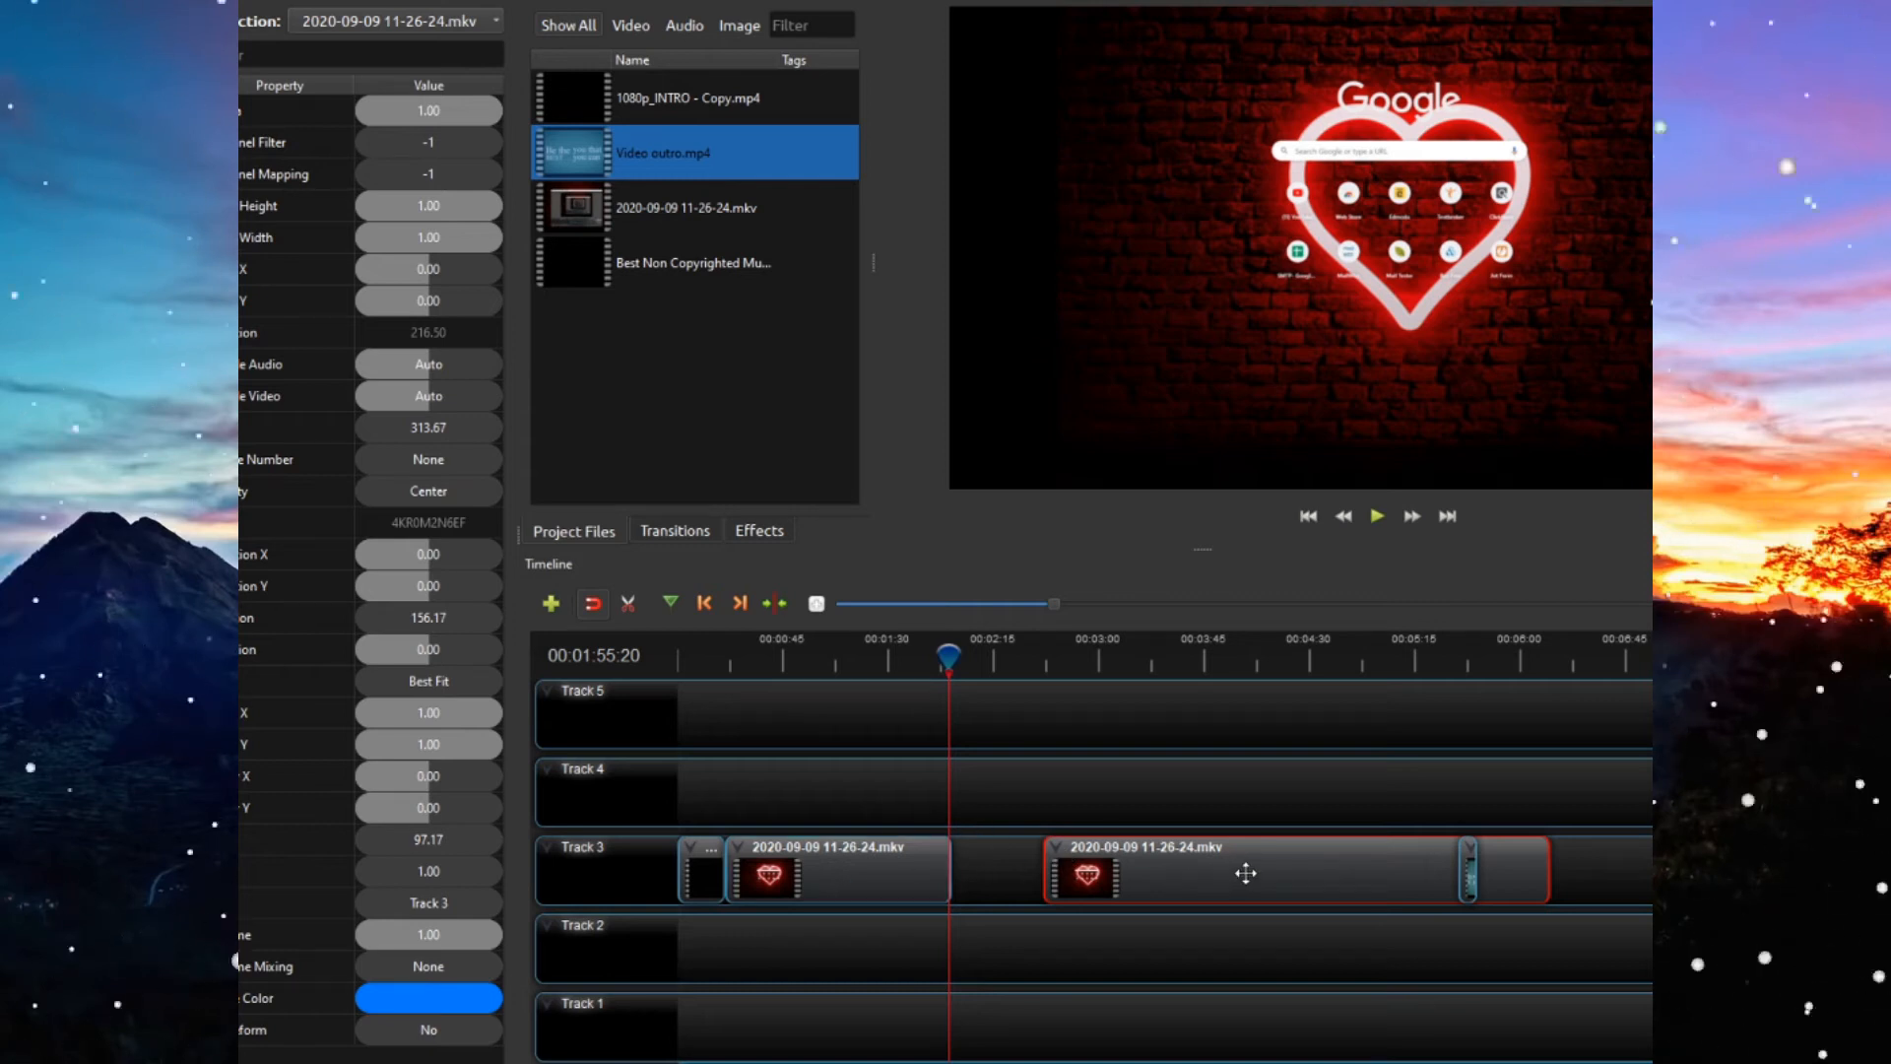
pyautogui.moveTo(1238, 878); pyautogui.dragTo(1151, 874)
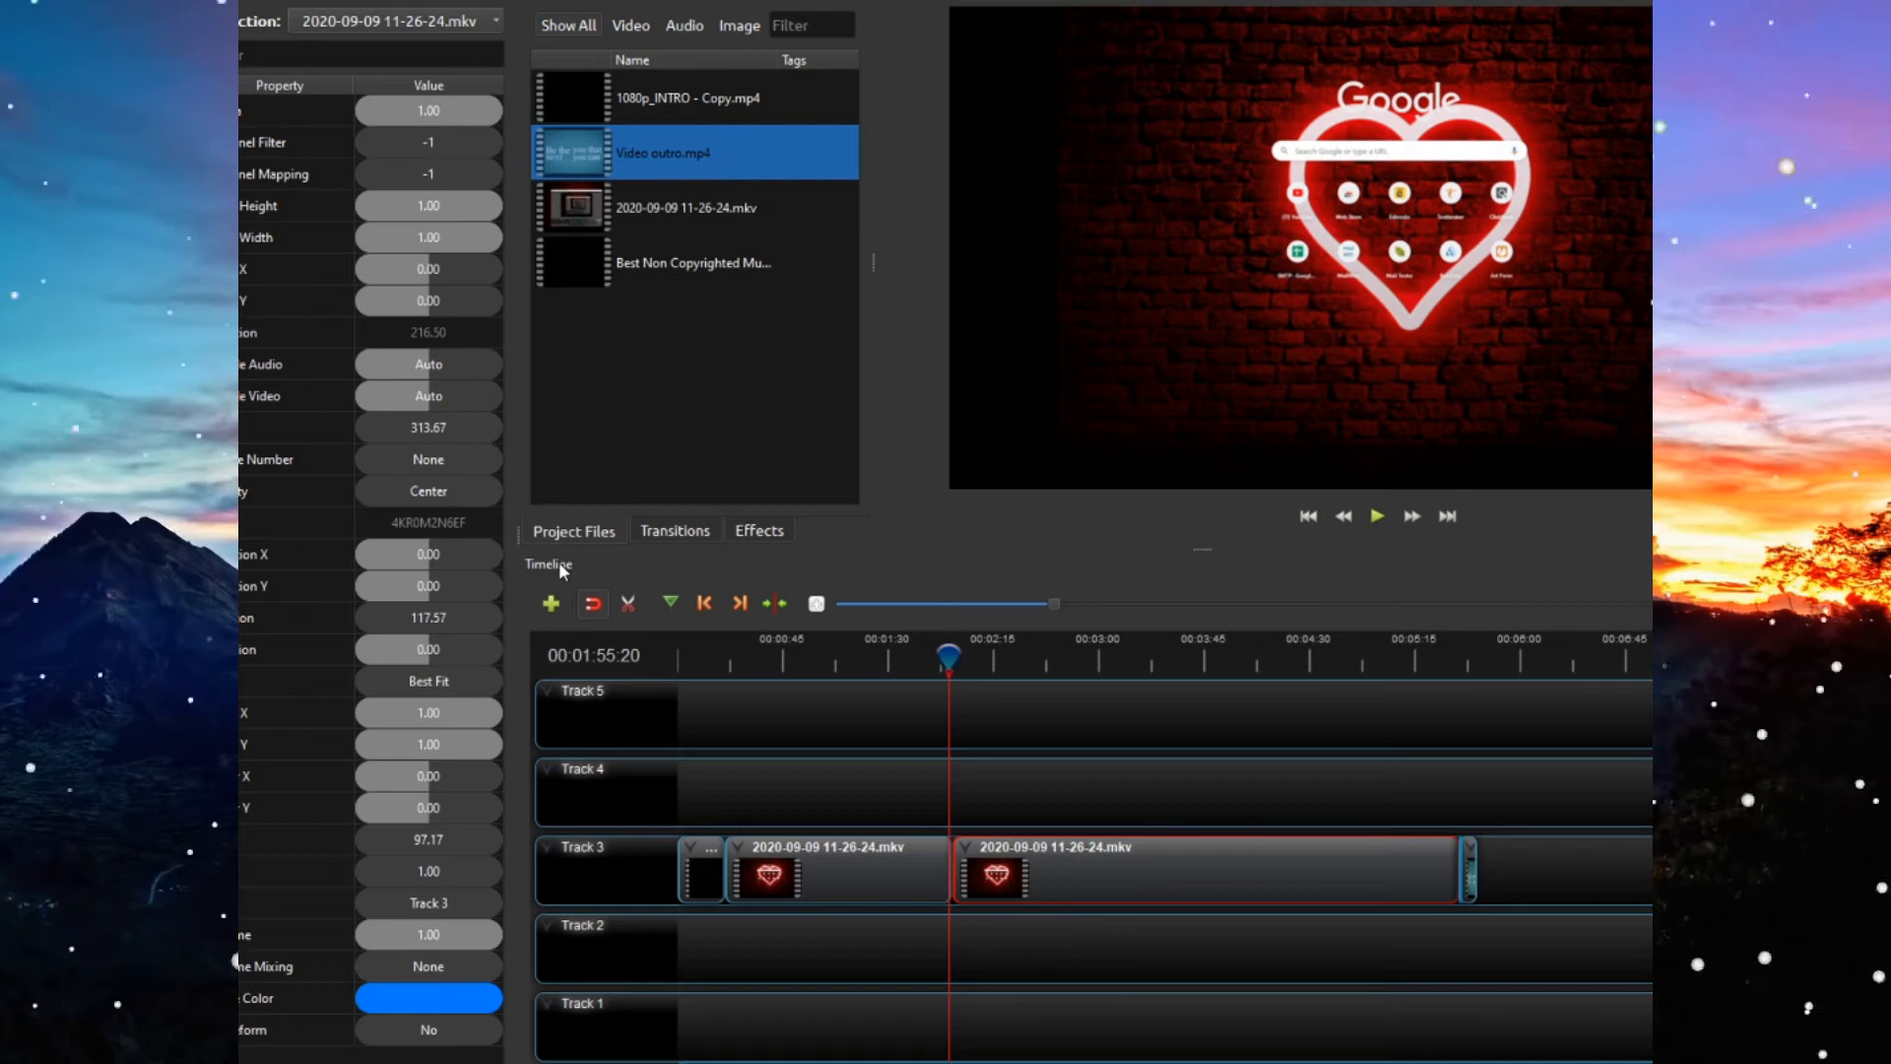
pyautogui.hotkey('ctrl', 'z')
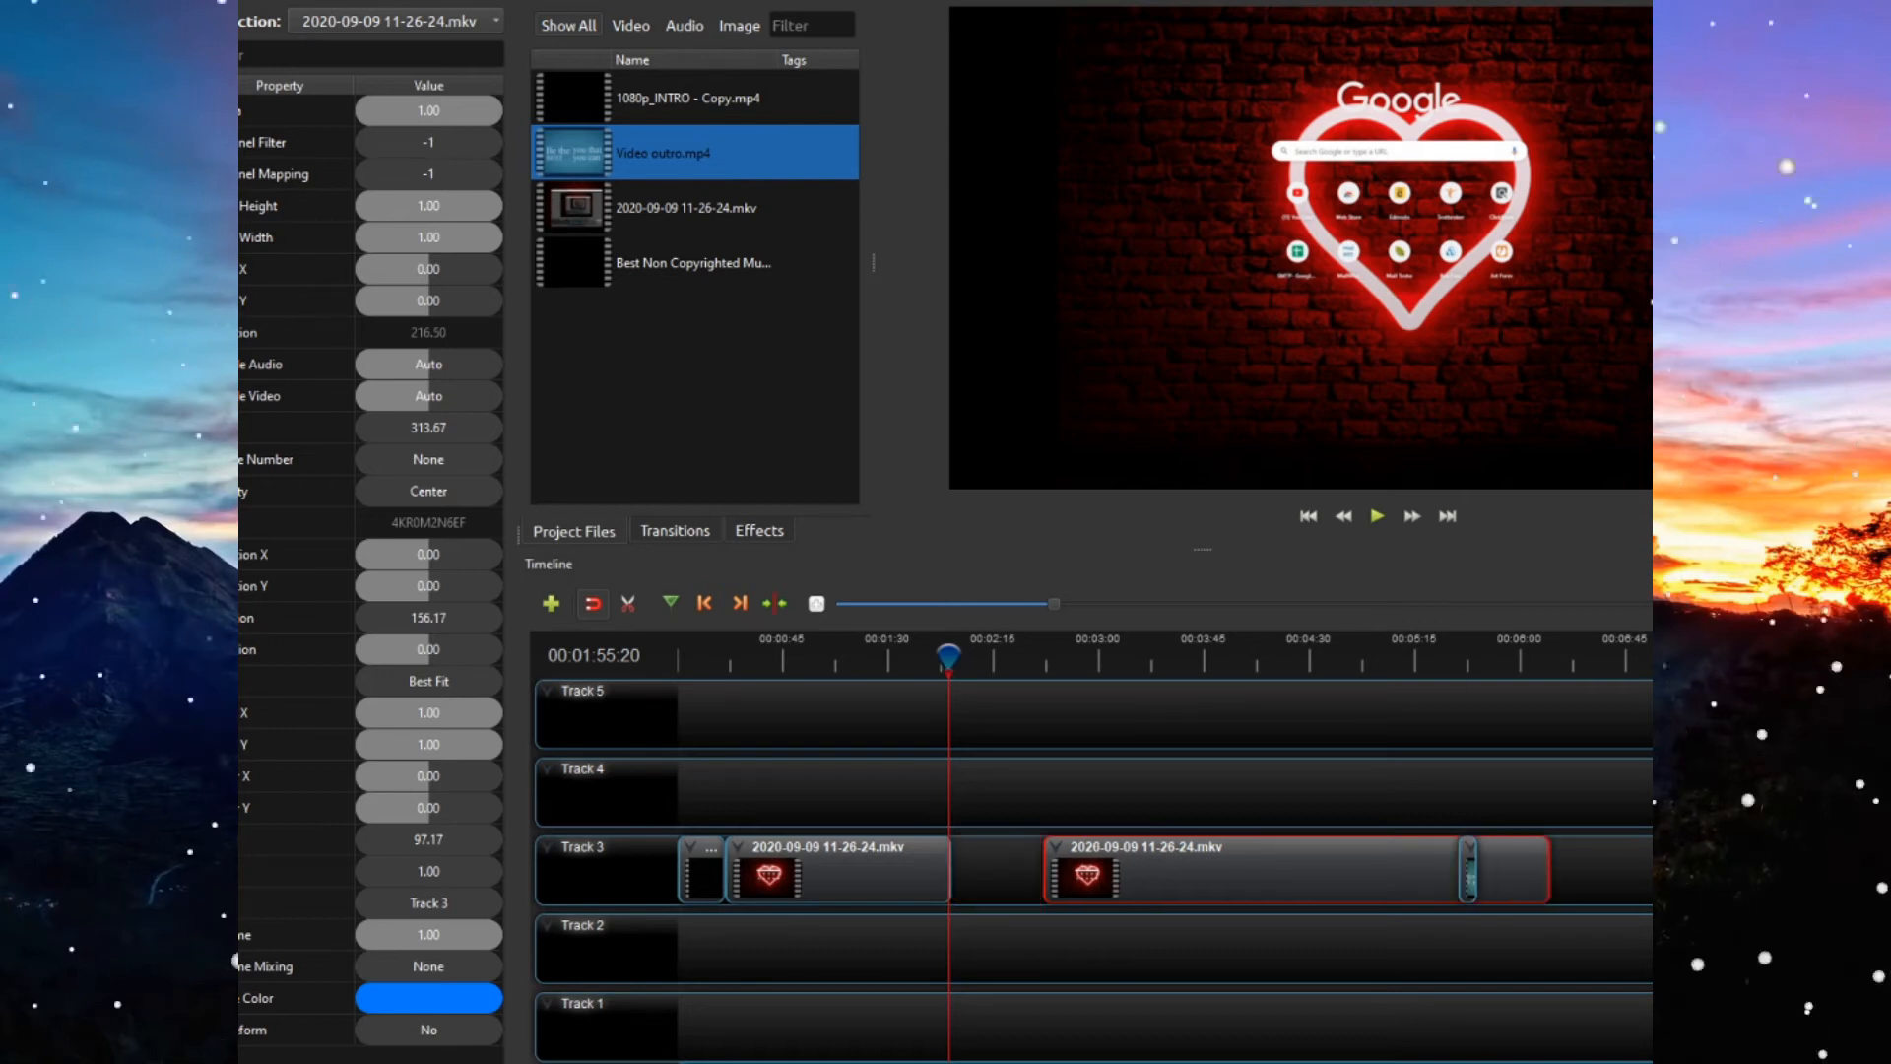
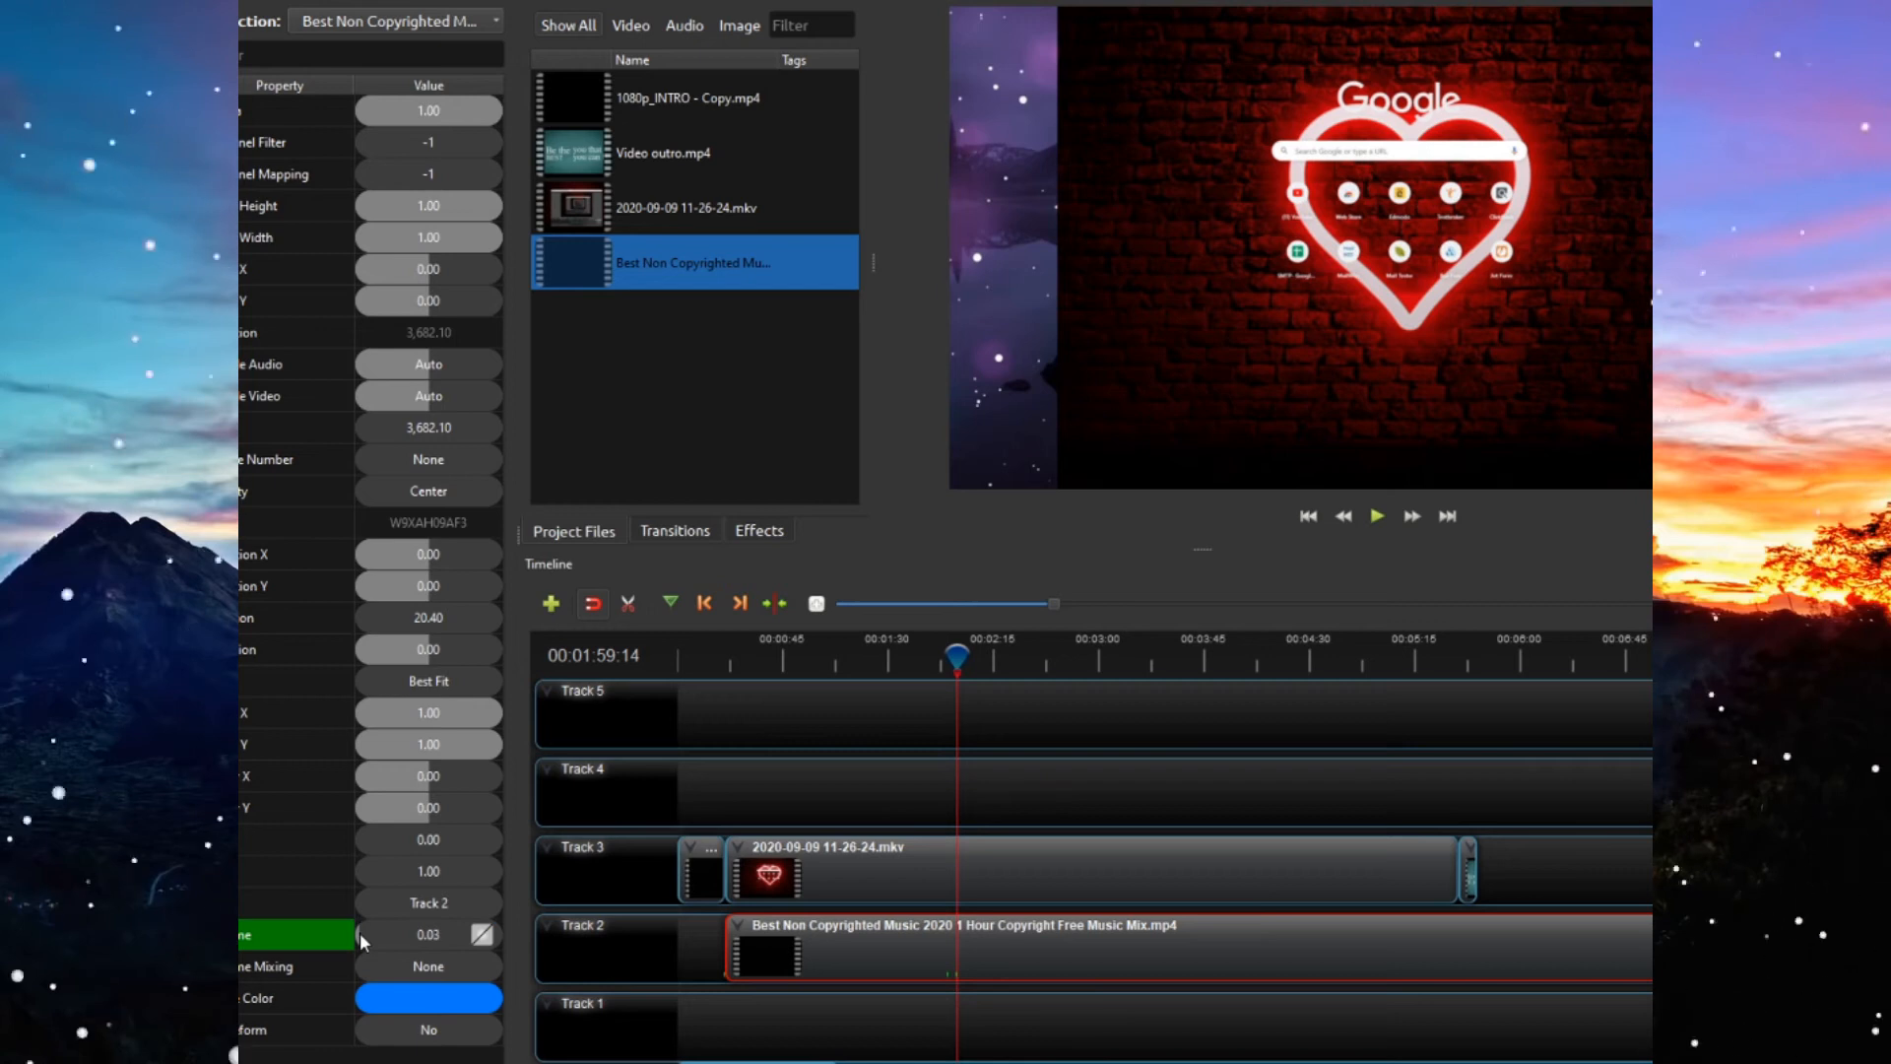
# - Set the music clip's volume to 0.04 at 00:01:59:14 and change the interpolation of that volume keyframe
pyautogui.click(475, 938)
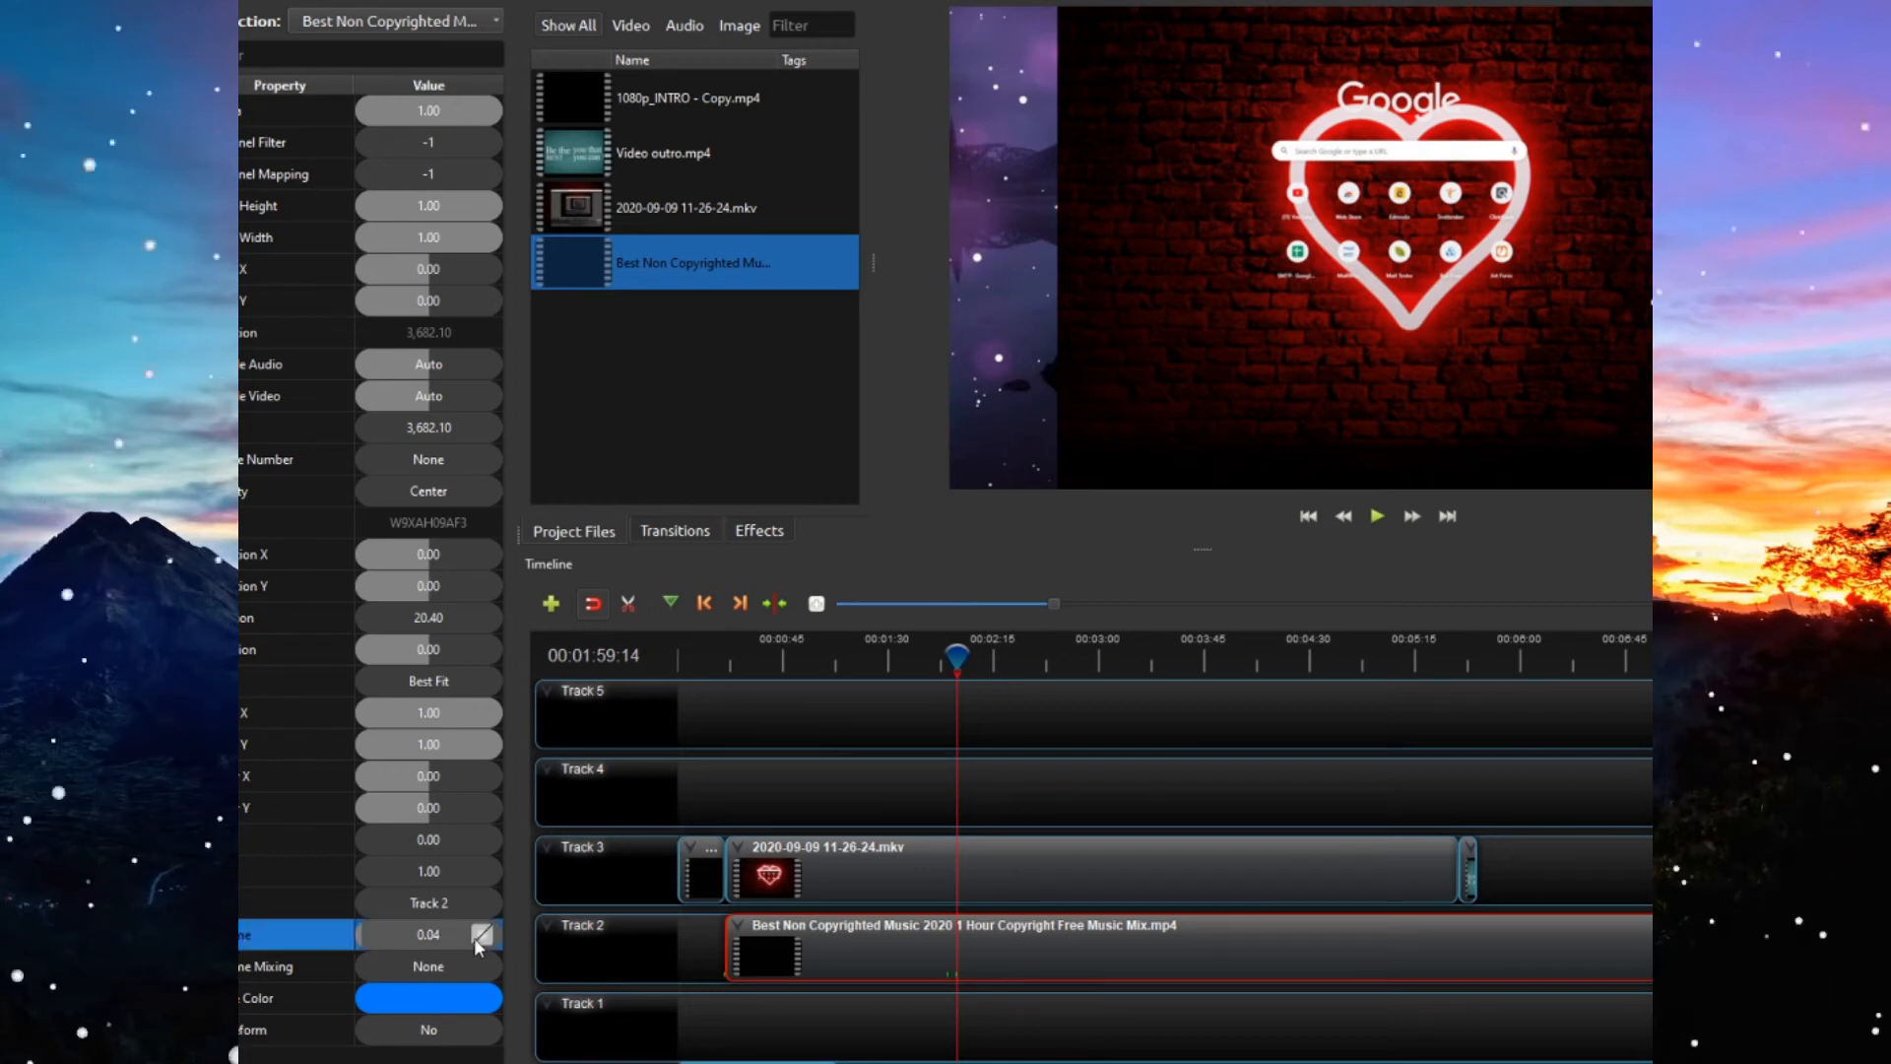
pyautogui.rightClick(475, 938)
pyautogui.click(532, 996)
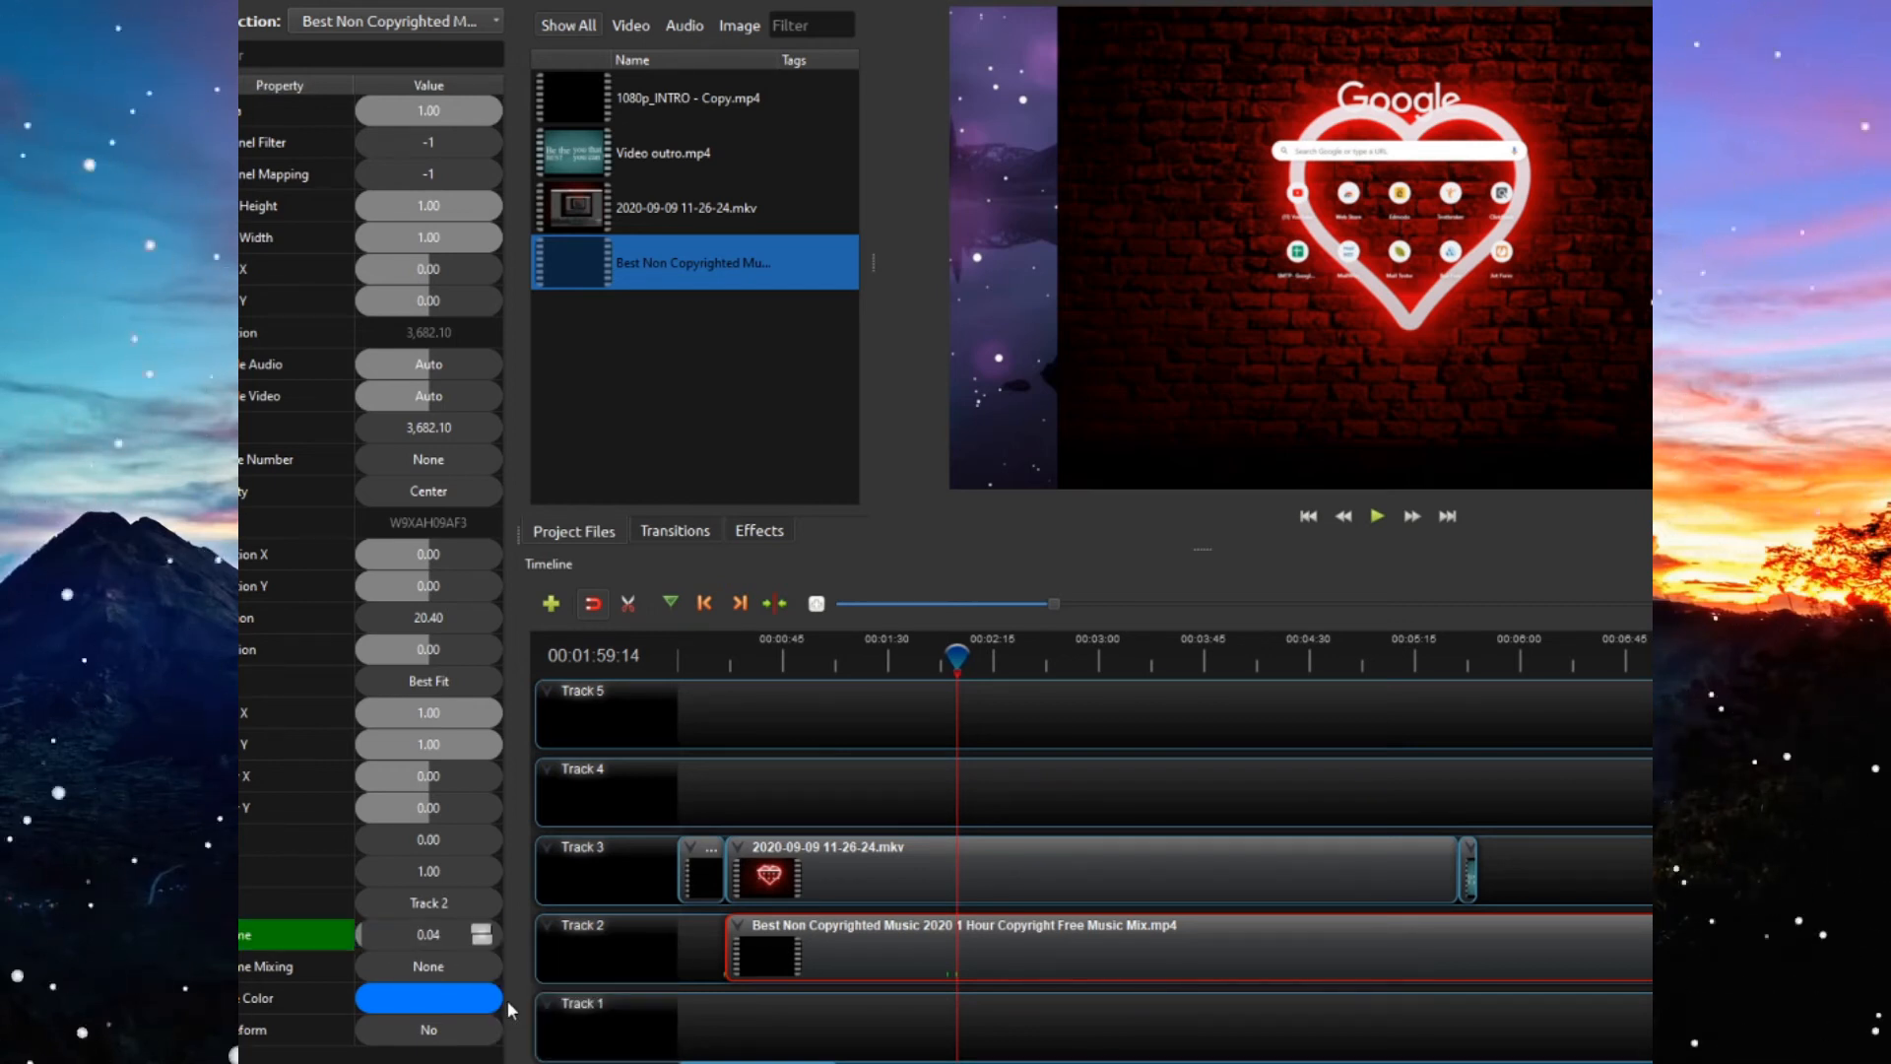
# - Set the music clip's volume to 0.02 at its start, at about 00:00:20, and preview a few seconds of playback
pyautogui.moveTo(951, 662); pyautogui.dragTo(723, 658)
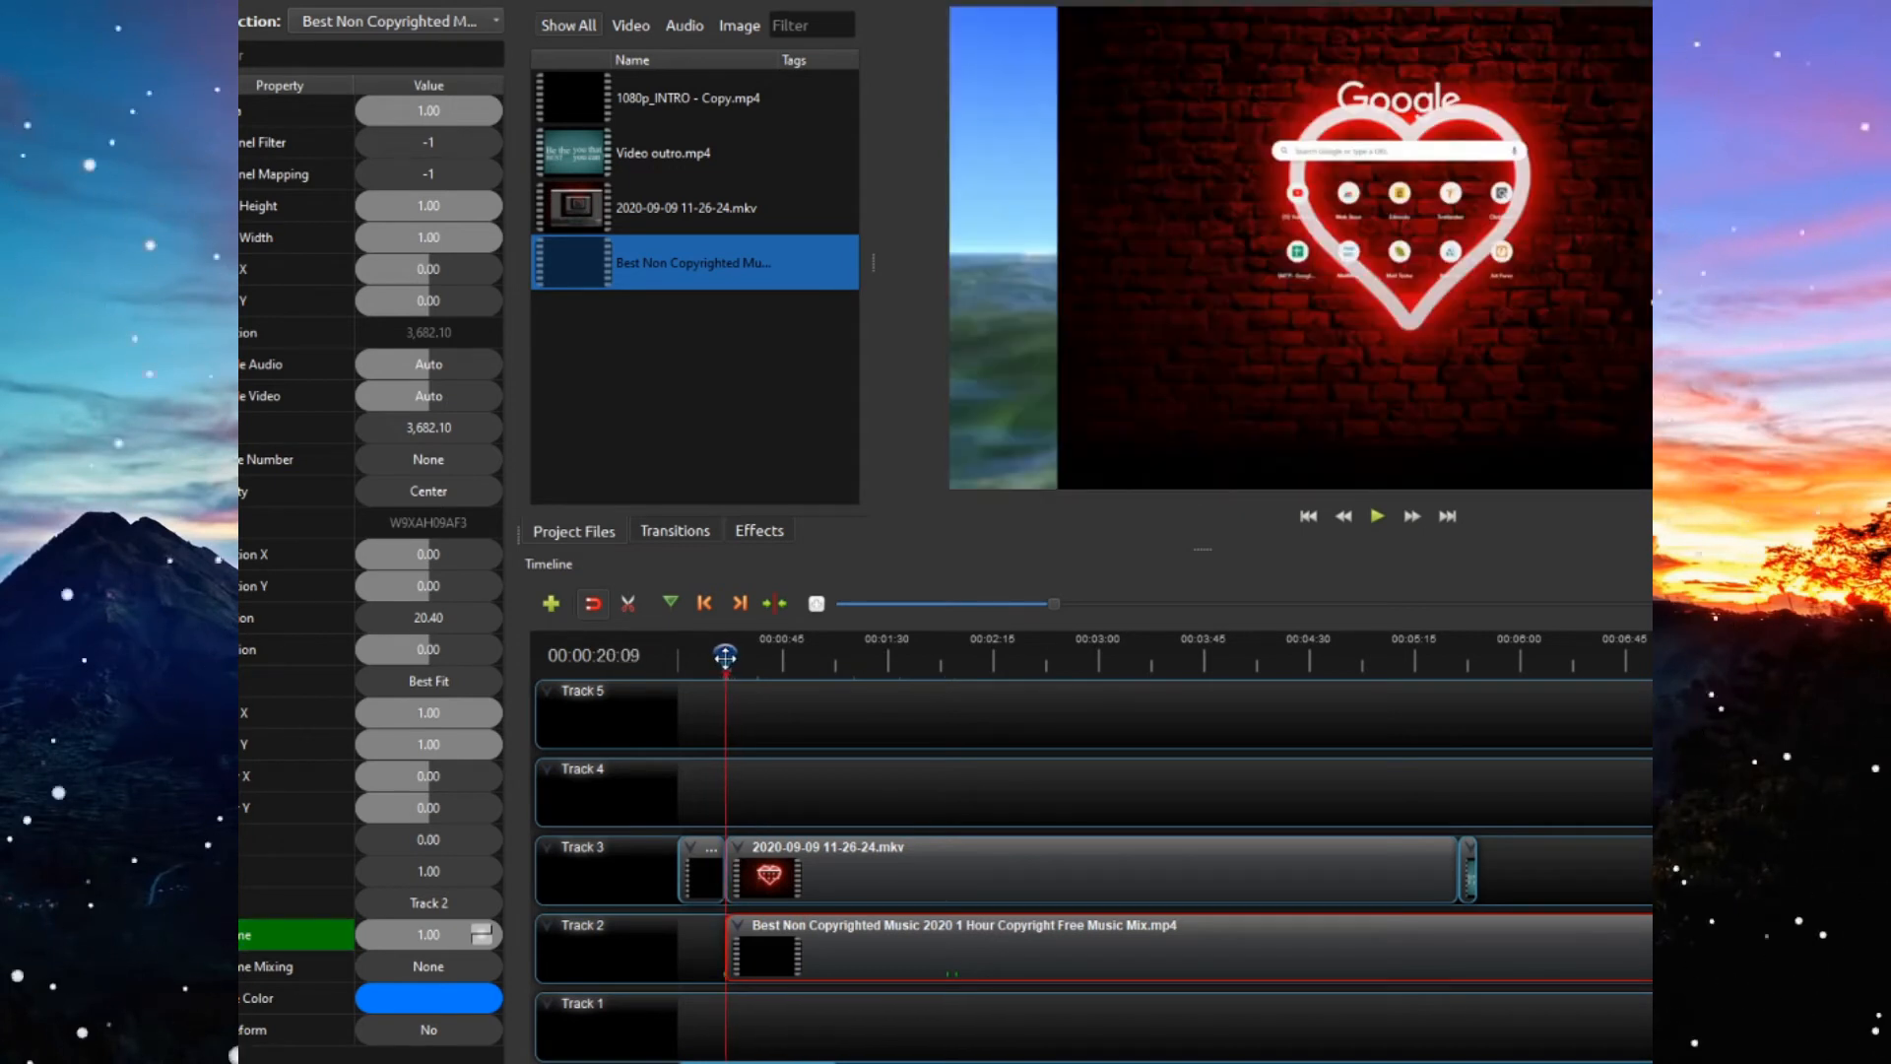
pyautogui.click(749, 944)
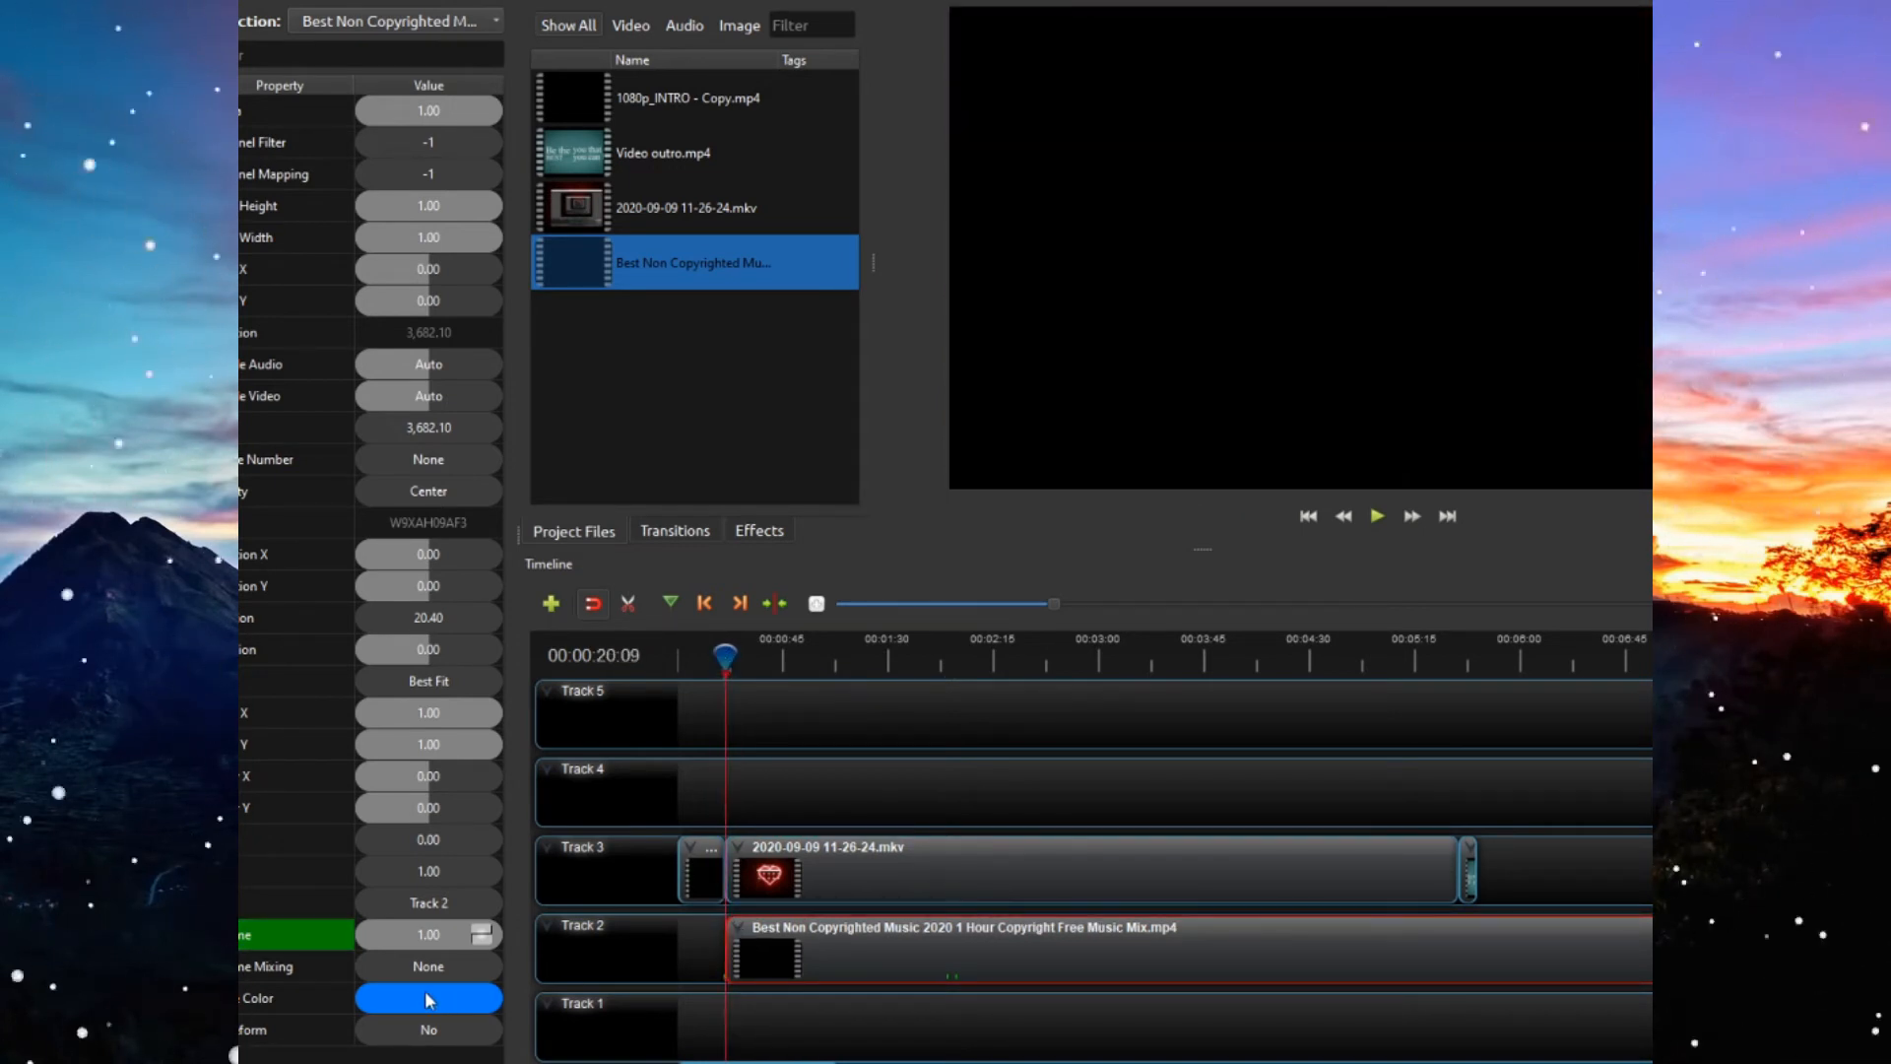
pyautogui.moveTo(500, 936); pyautogui.dragTo(366, 932)
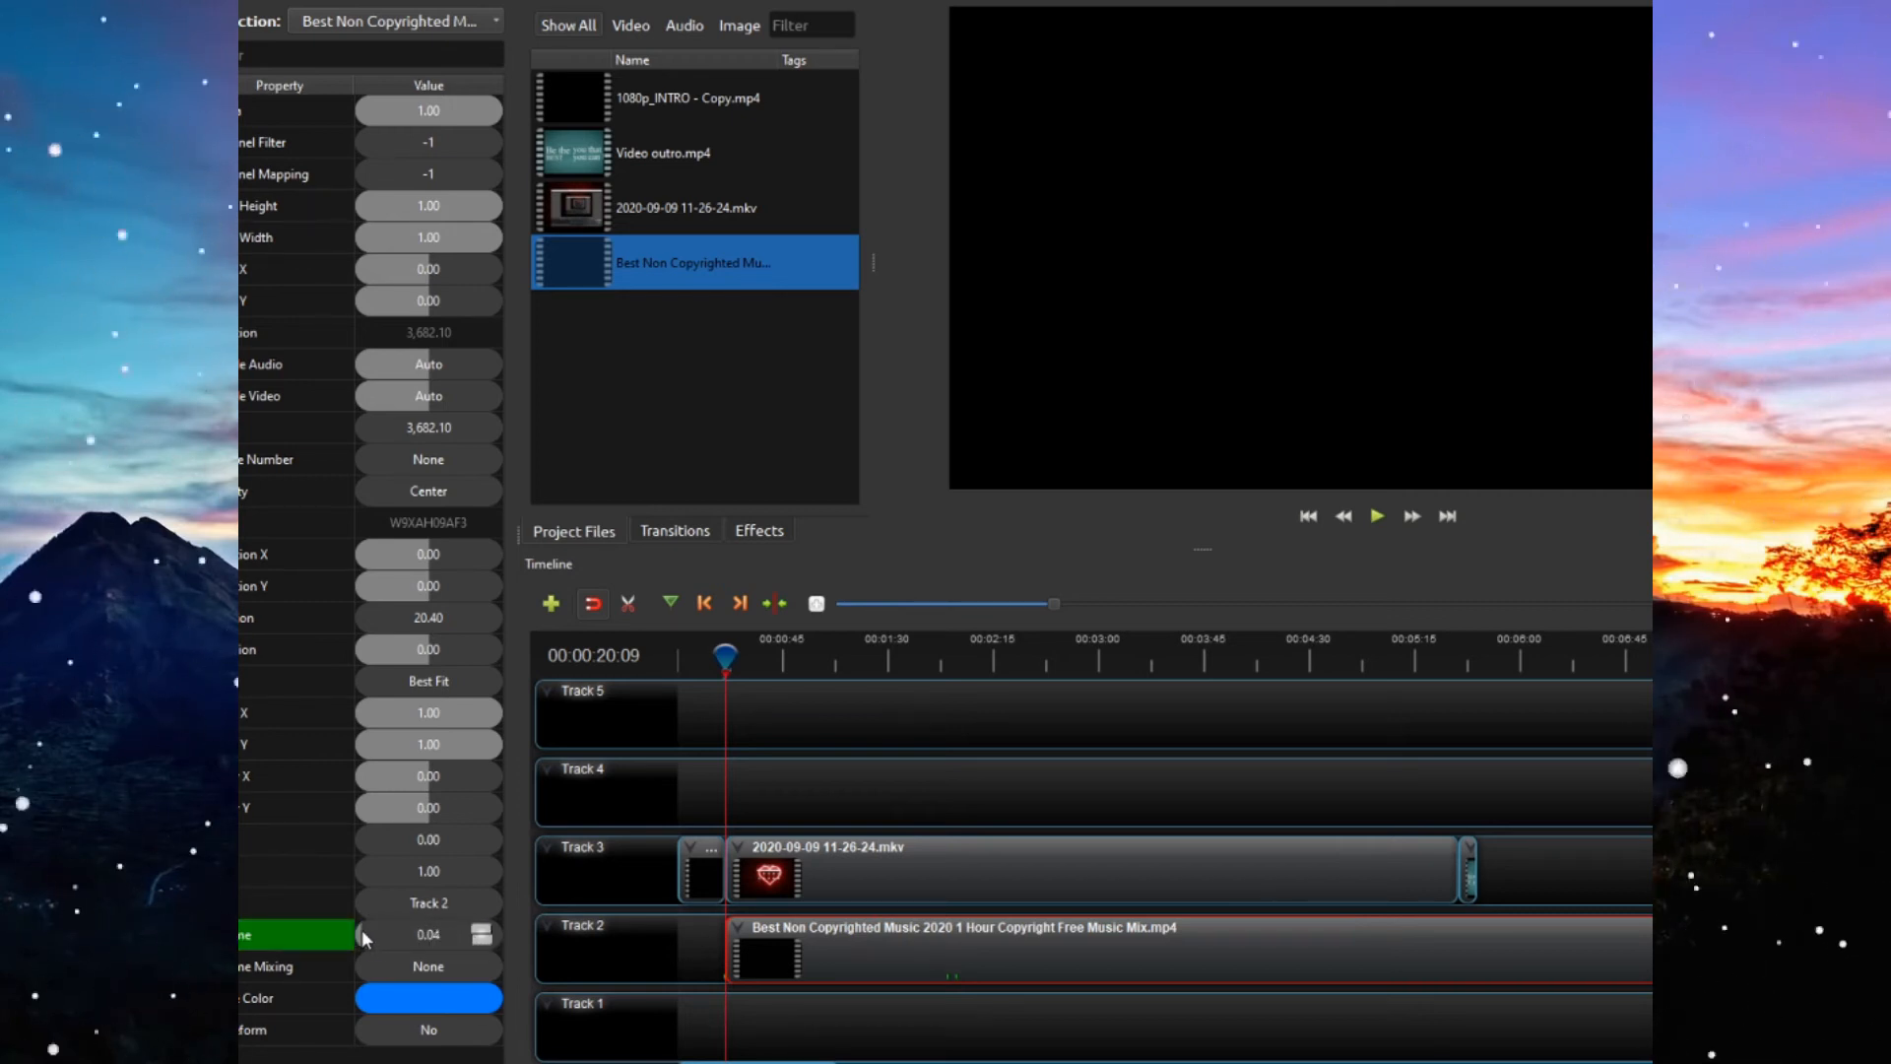
pyautogui.moveTo(363, 938); pyautogui.dragTo(360, 938)
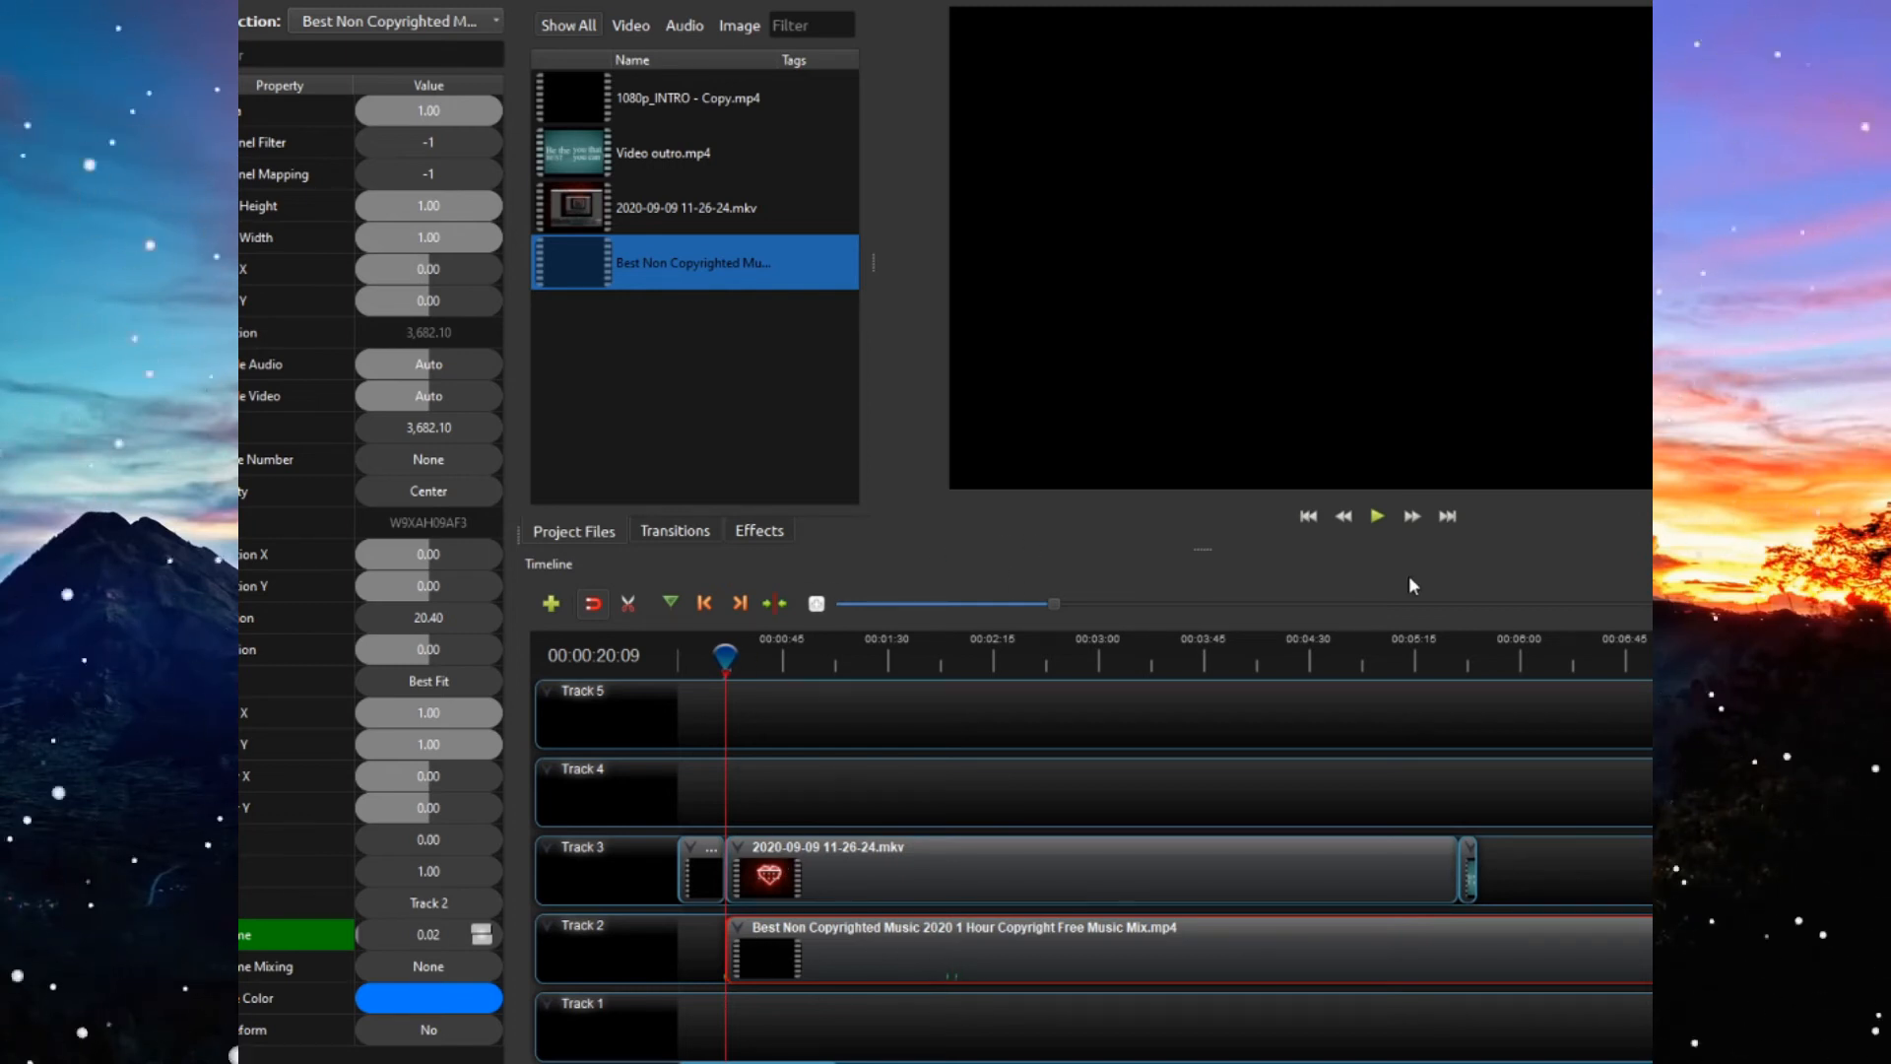
pyautogui.click(1378, 516)
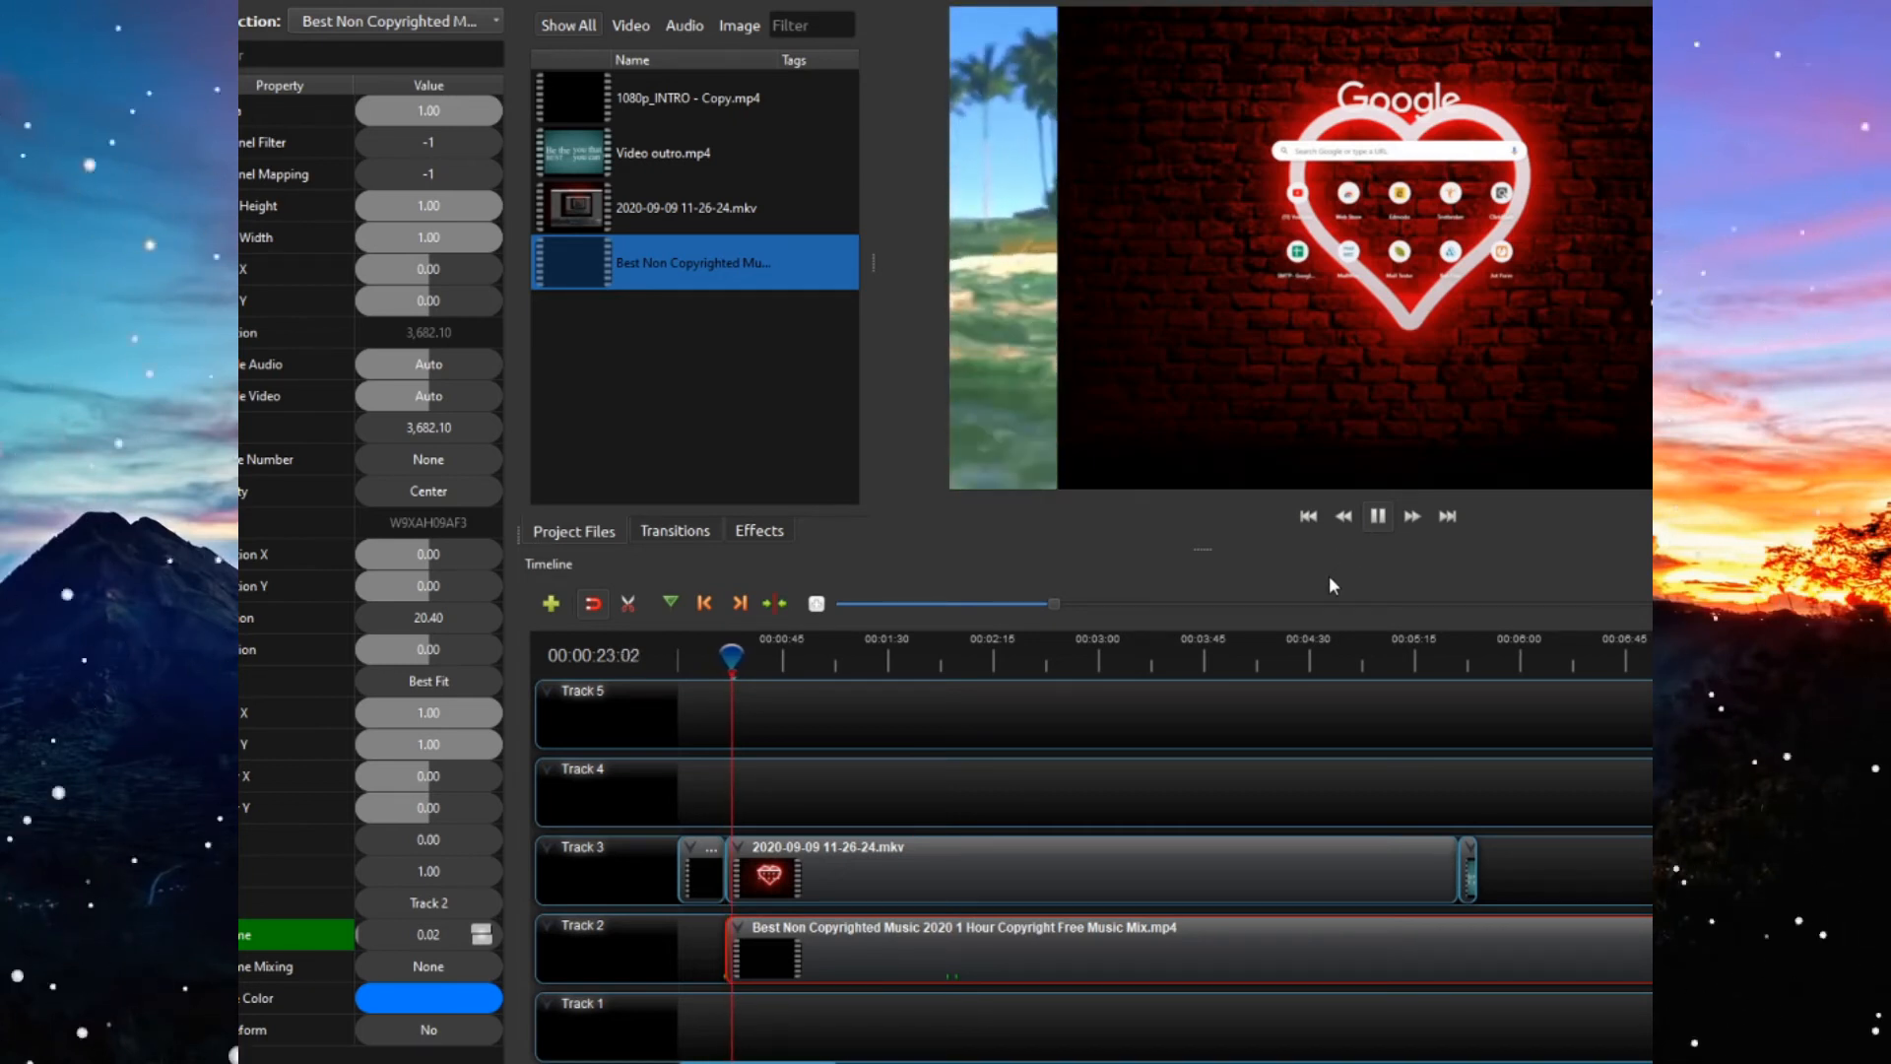
pyautogui.click(1379, 516)
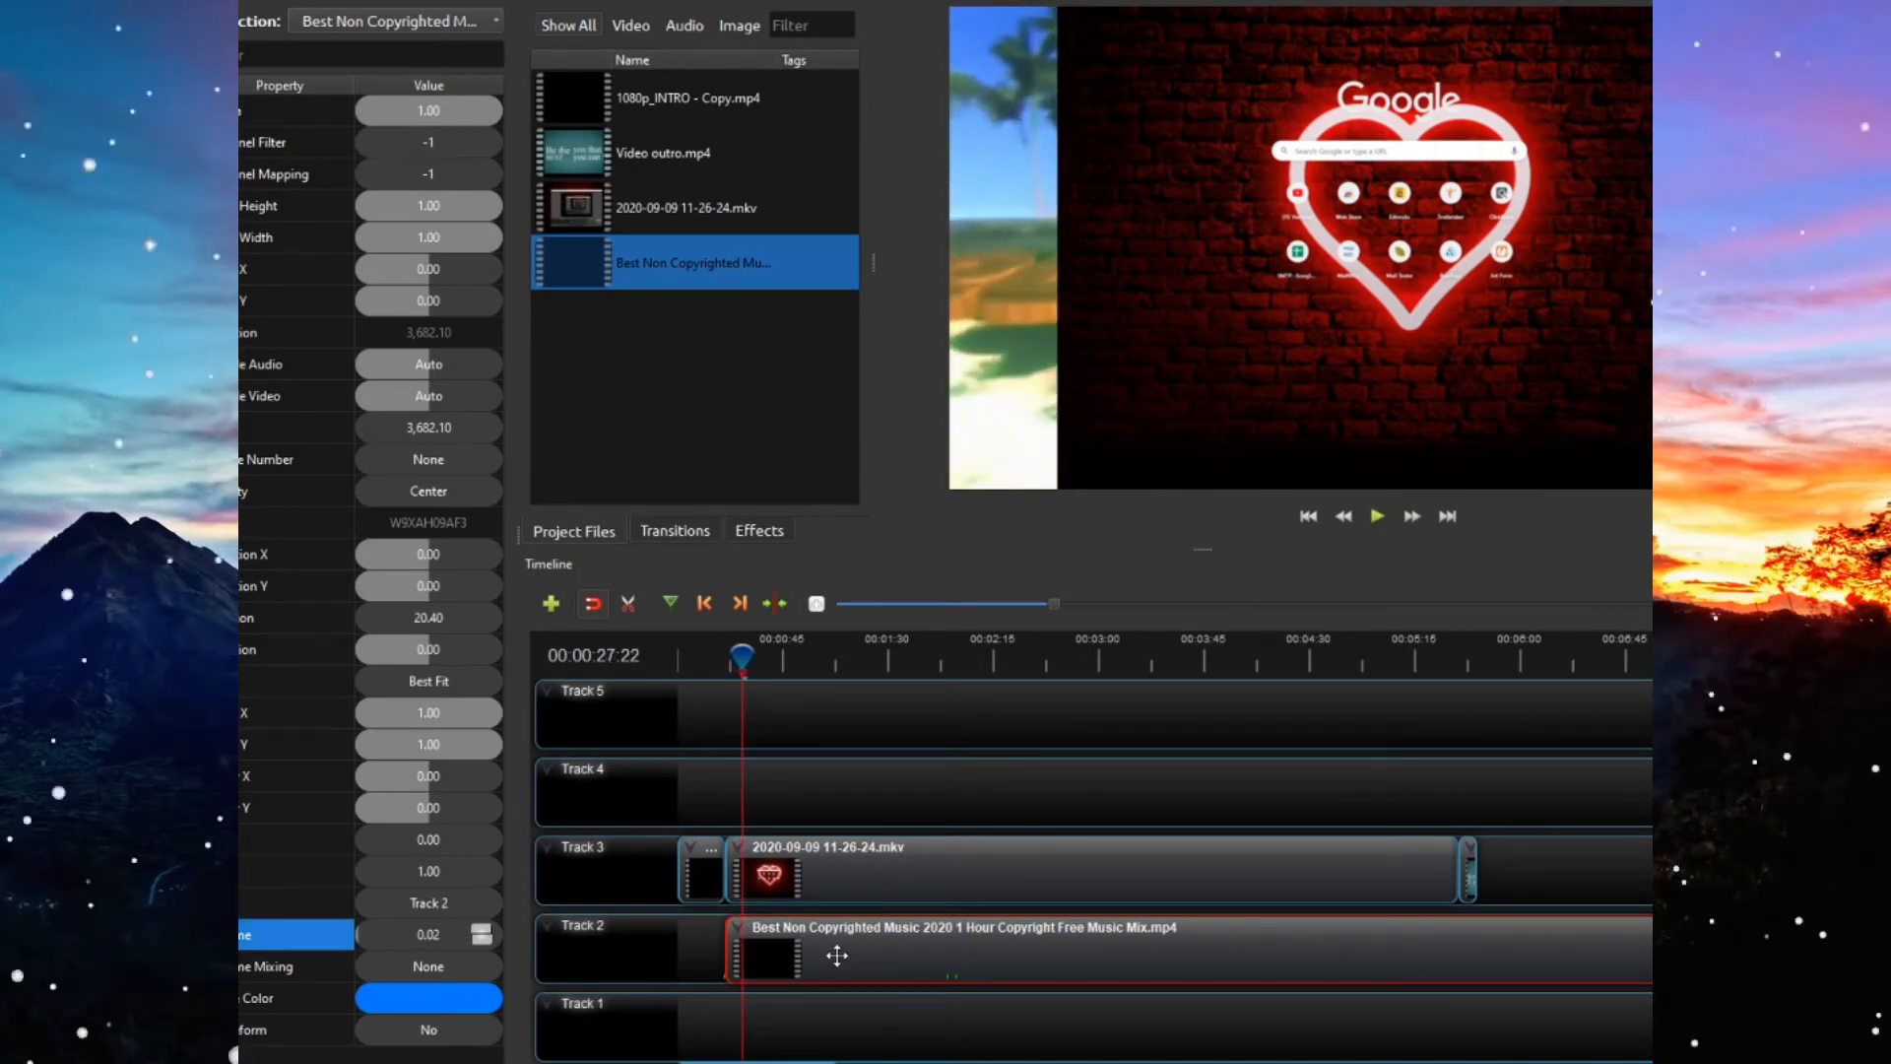
# - Move the music clip up to Track 4 above the recording, preview it briefly, and move it back down to Track 2
pyautogui.moveTo(838, 958); pyautogui.dragTo(860, 775)
pyautogui.click(1373, 524)
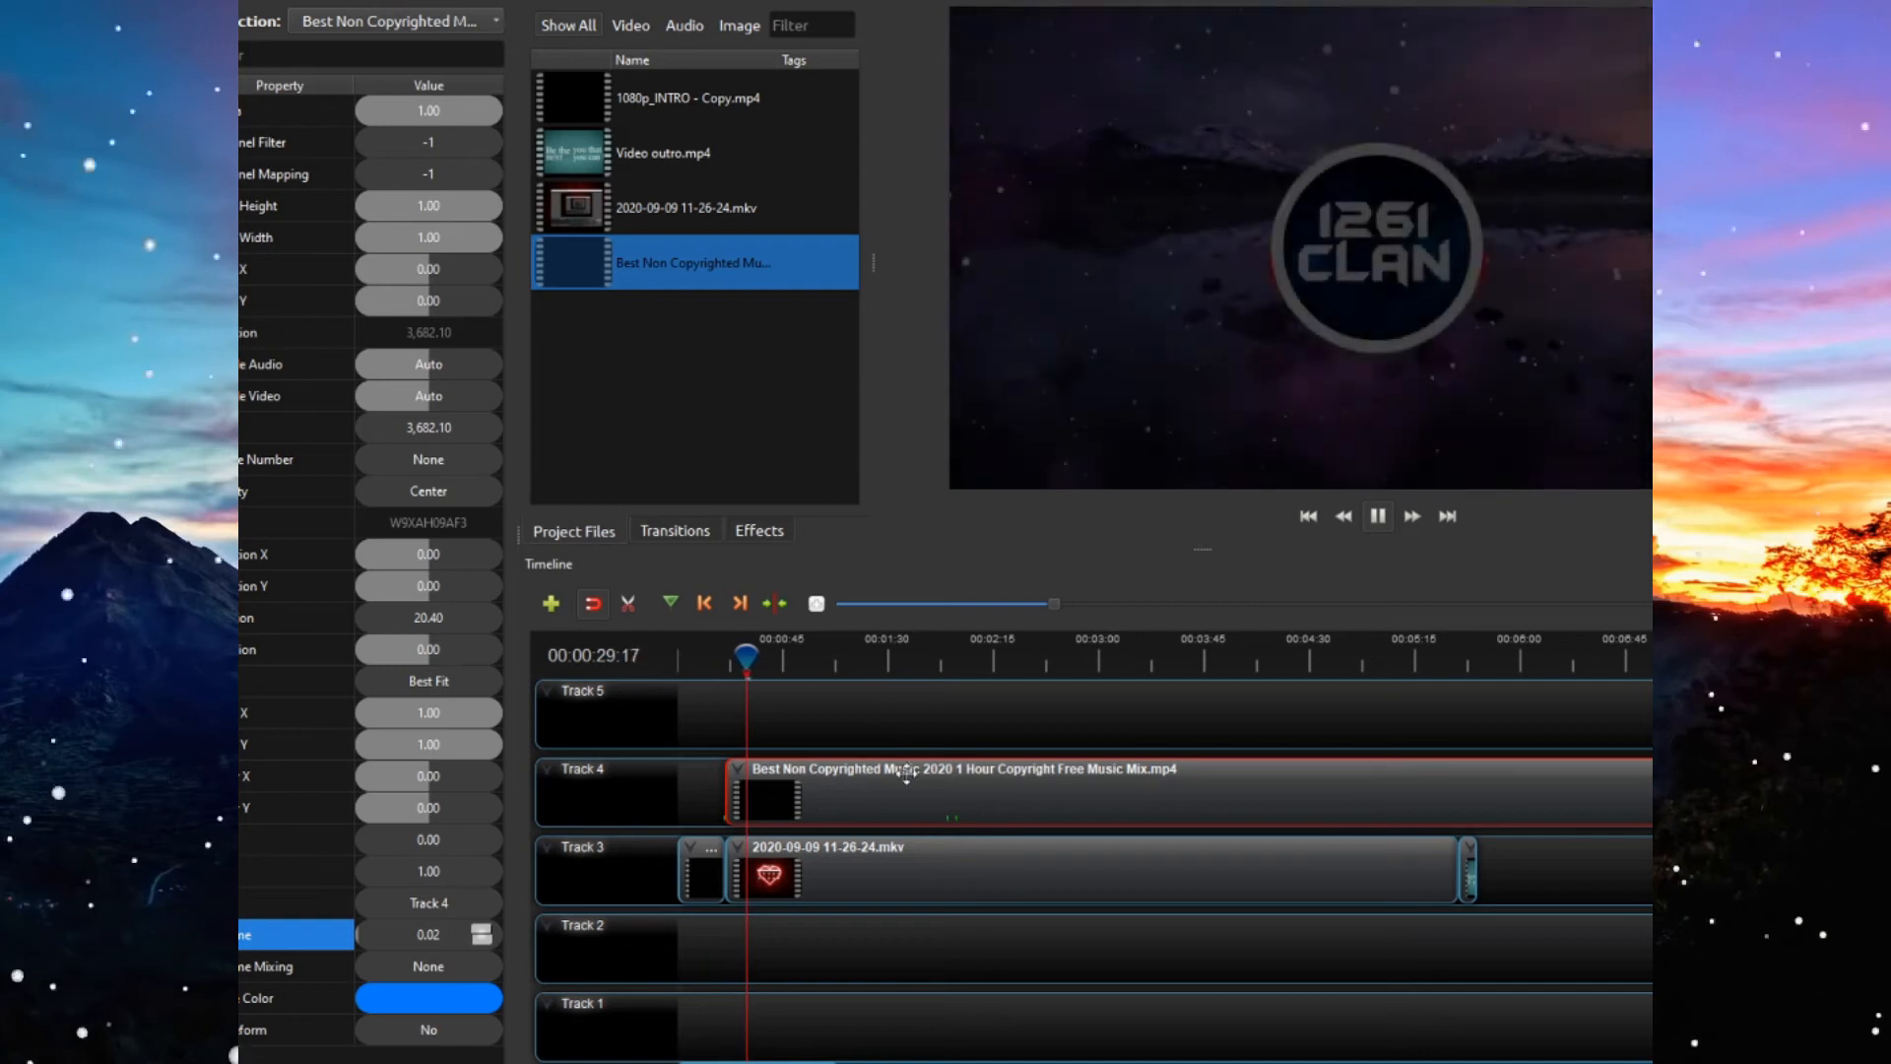
pyautogui.click(1378, 516)
pyautogui.moveTo(899, 807); pyautogui.dragTo(907, 946)
pyautogui.click(921, 874)
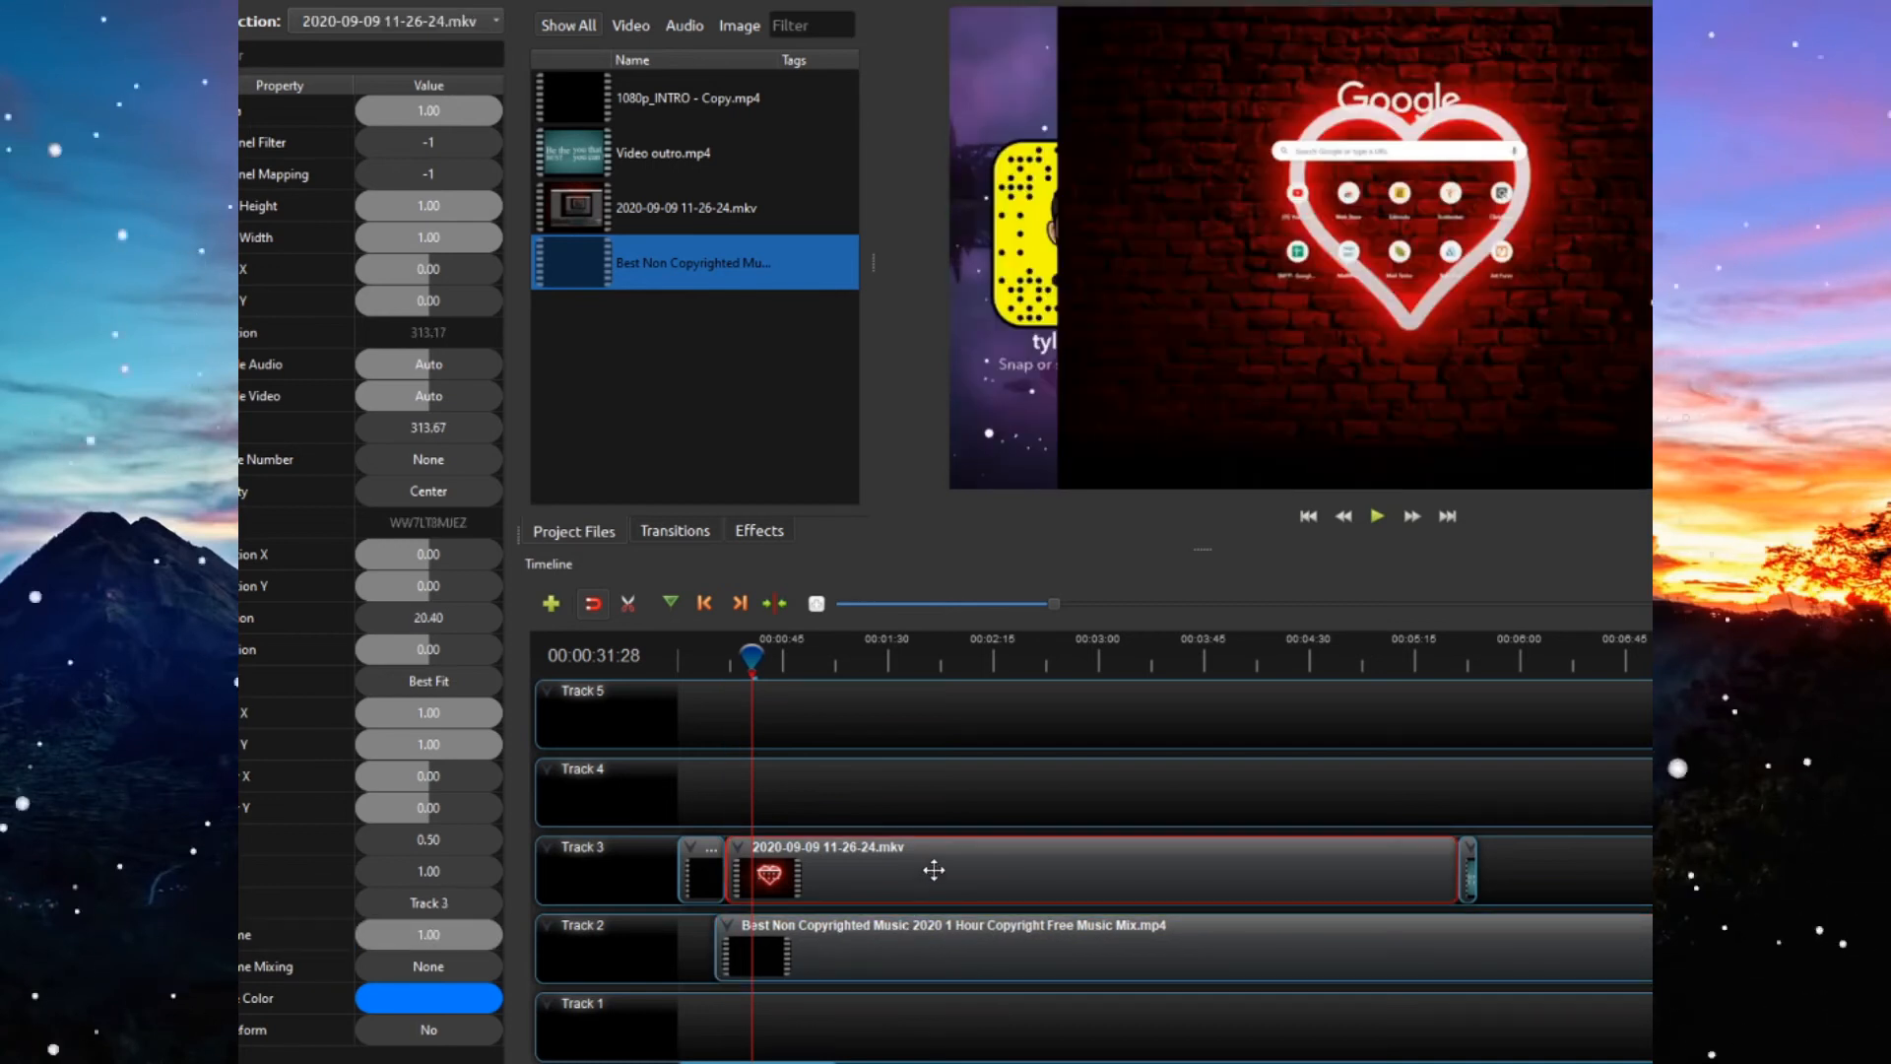
pyautogui.rightClick(934, 870)
pyautogui.click(460, 933)
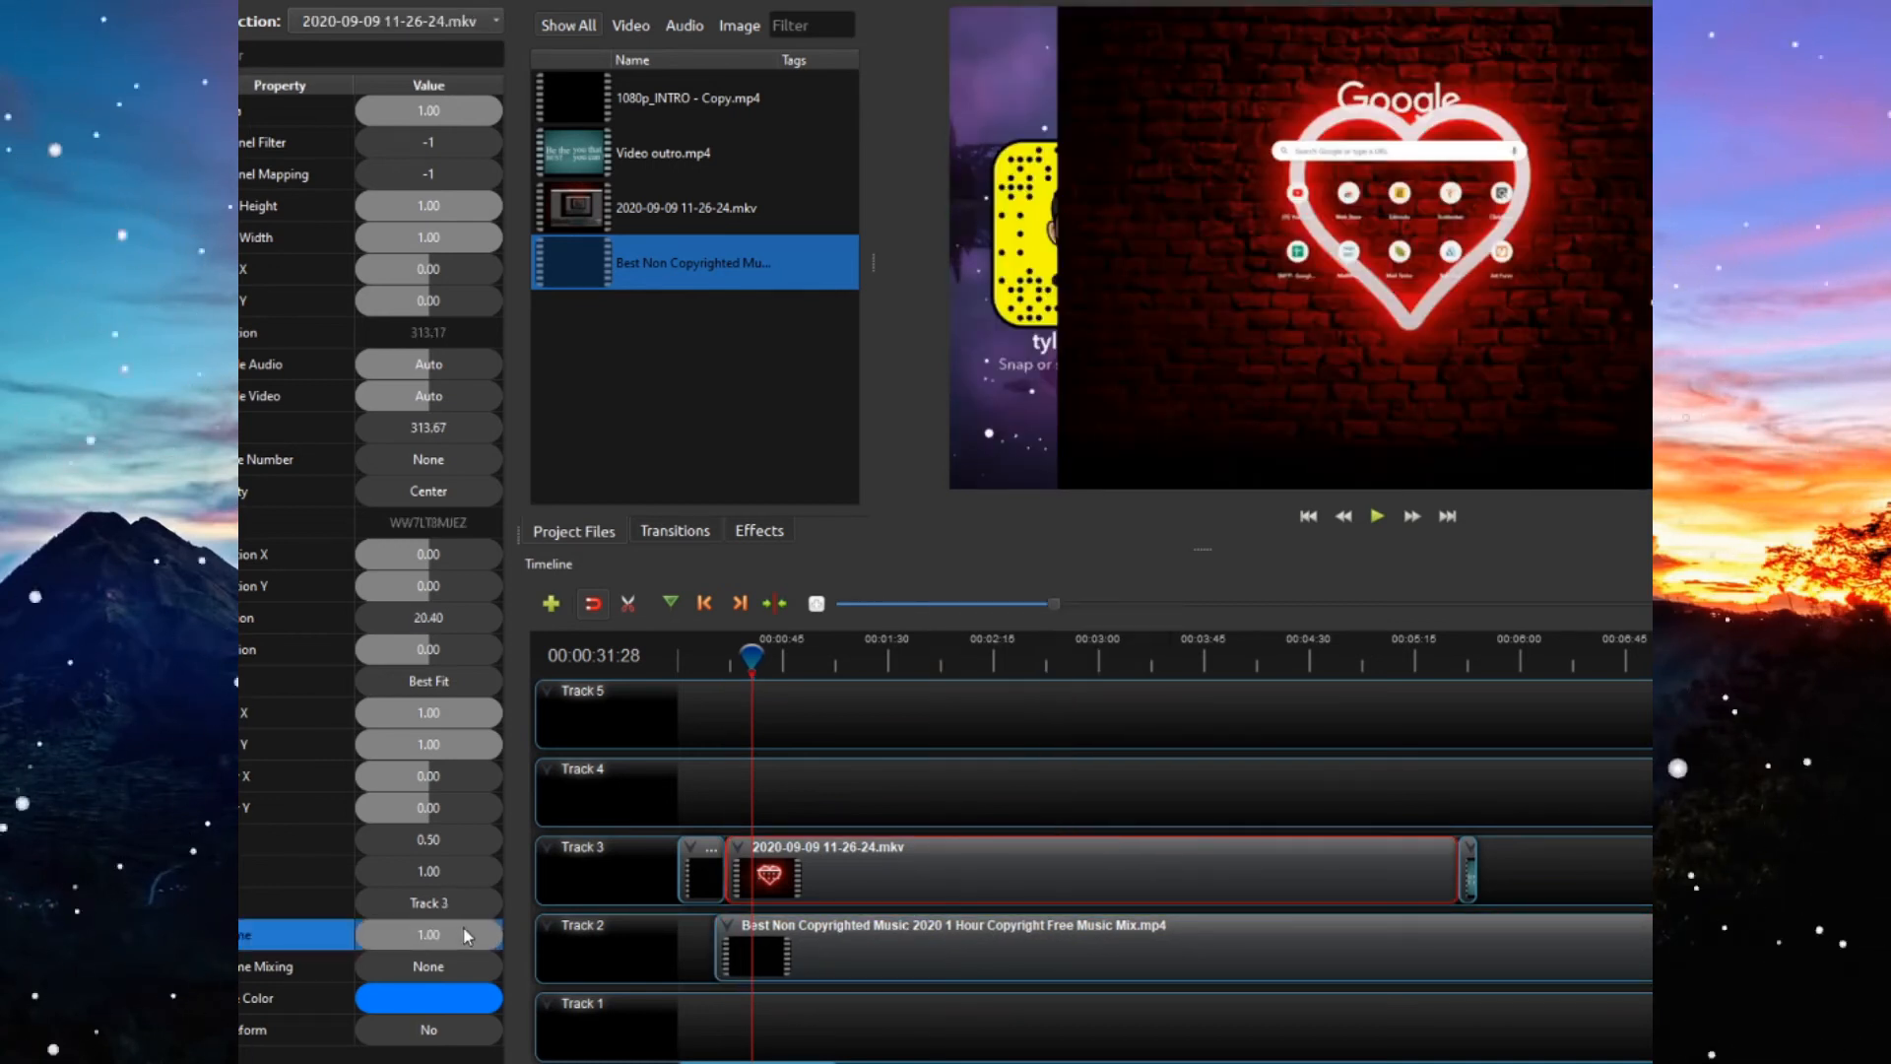
# - Align the start of the music clip on Track 2 with the start of the recording on Track 3, at 20.40 seconds
pyautogui.click(835, 948)
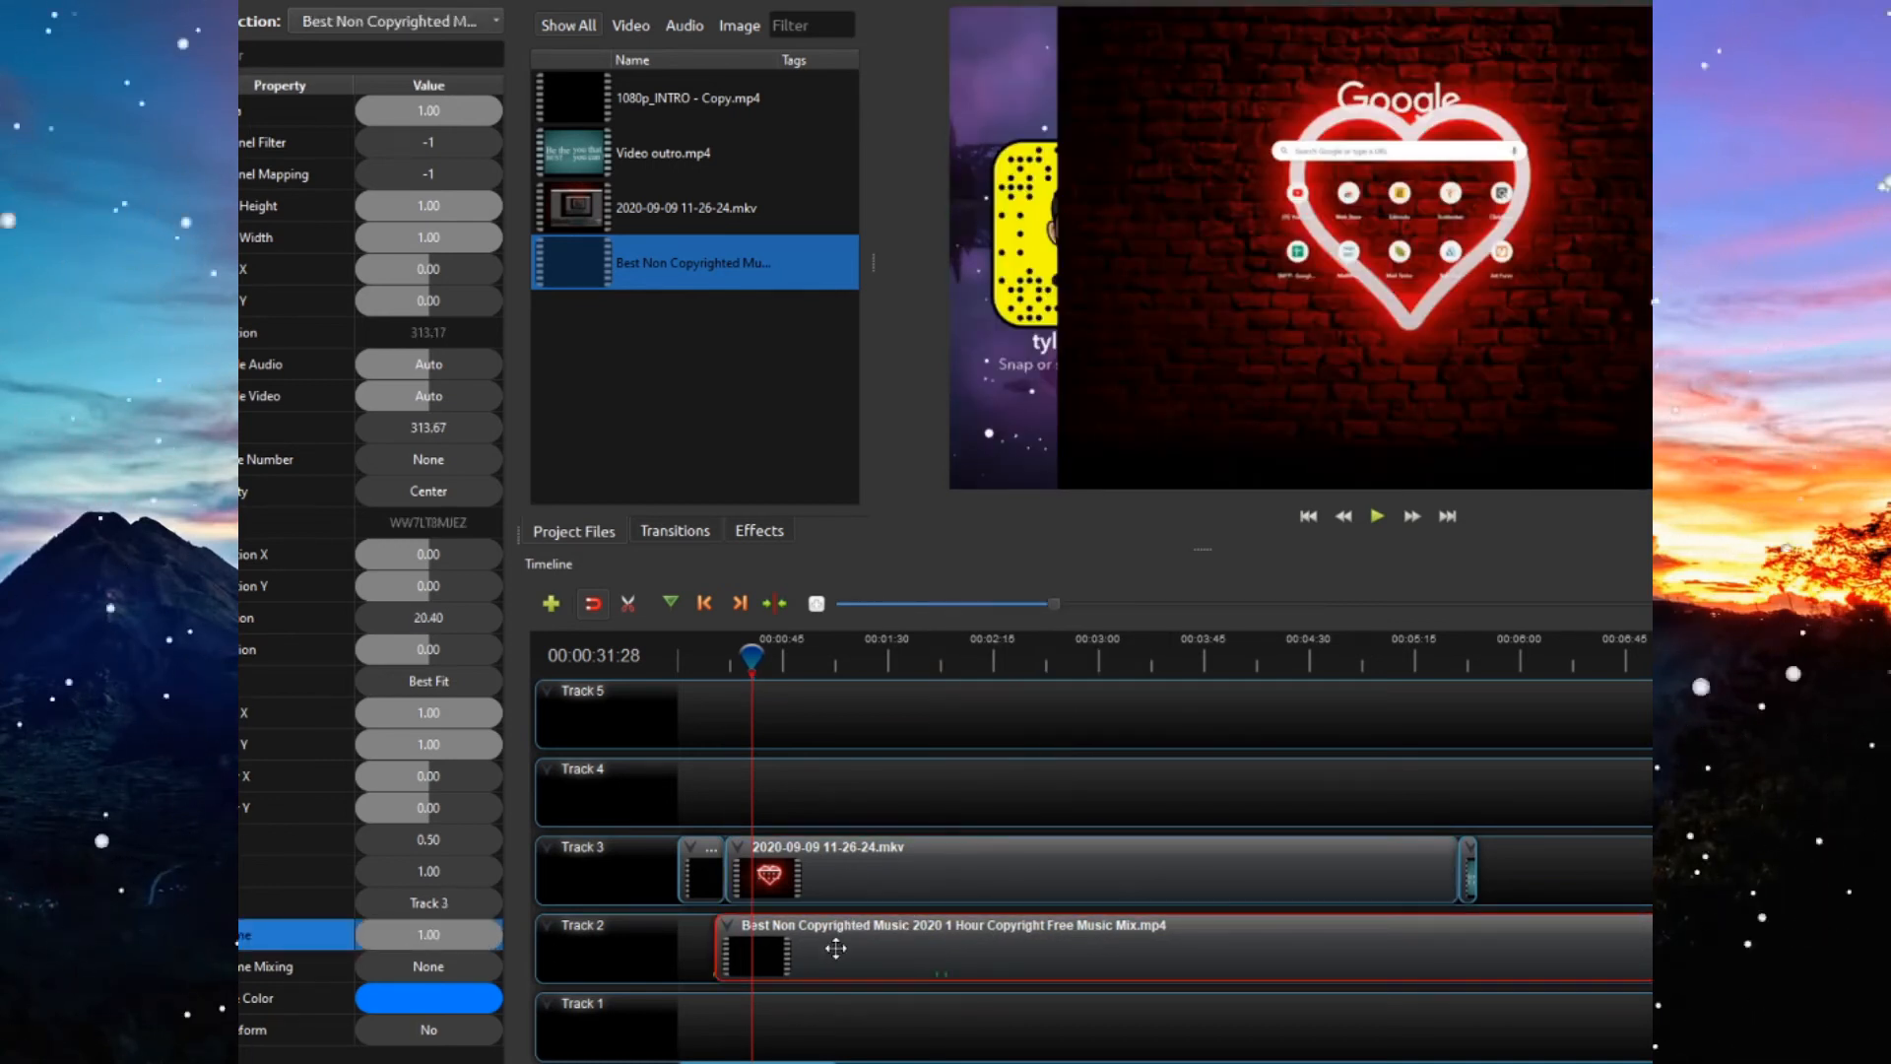
pyautogui.click(841, 887)
pyautogui.moveTo(819, 960); pyautogui.dragTo(816, 959)
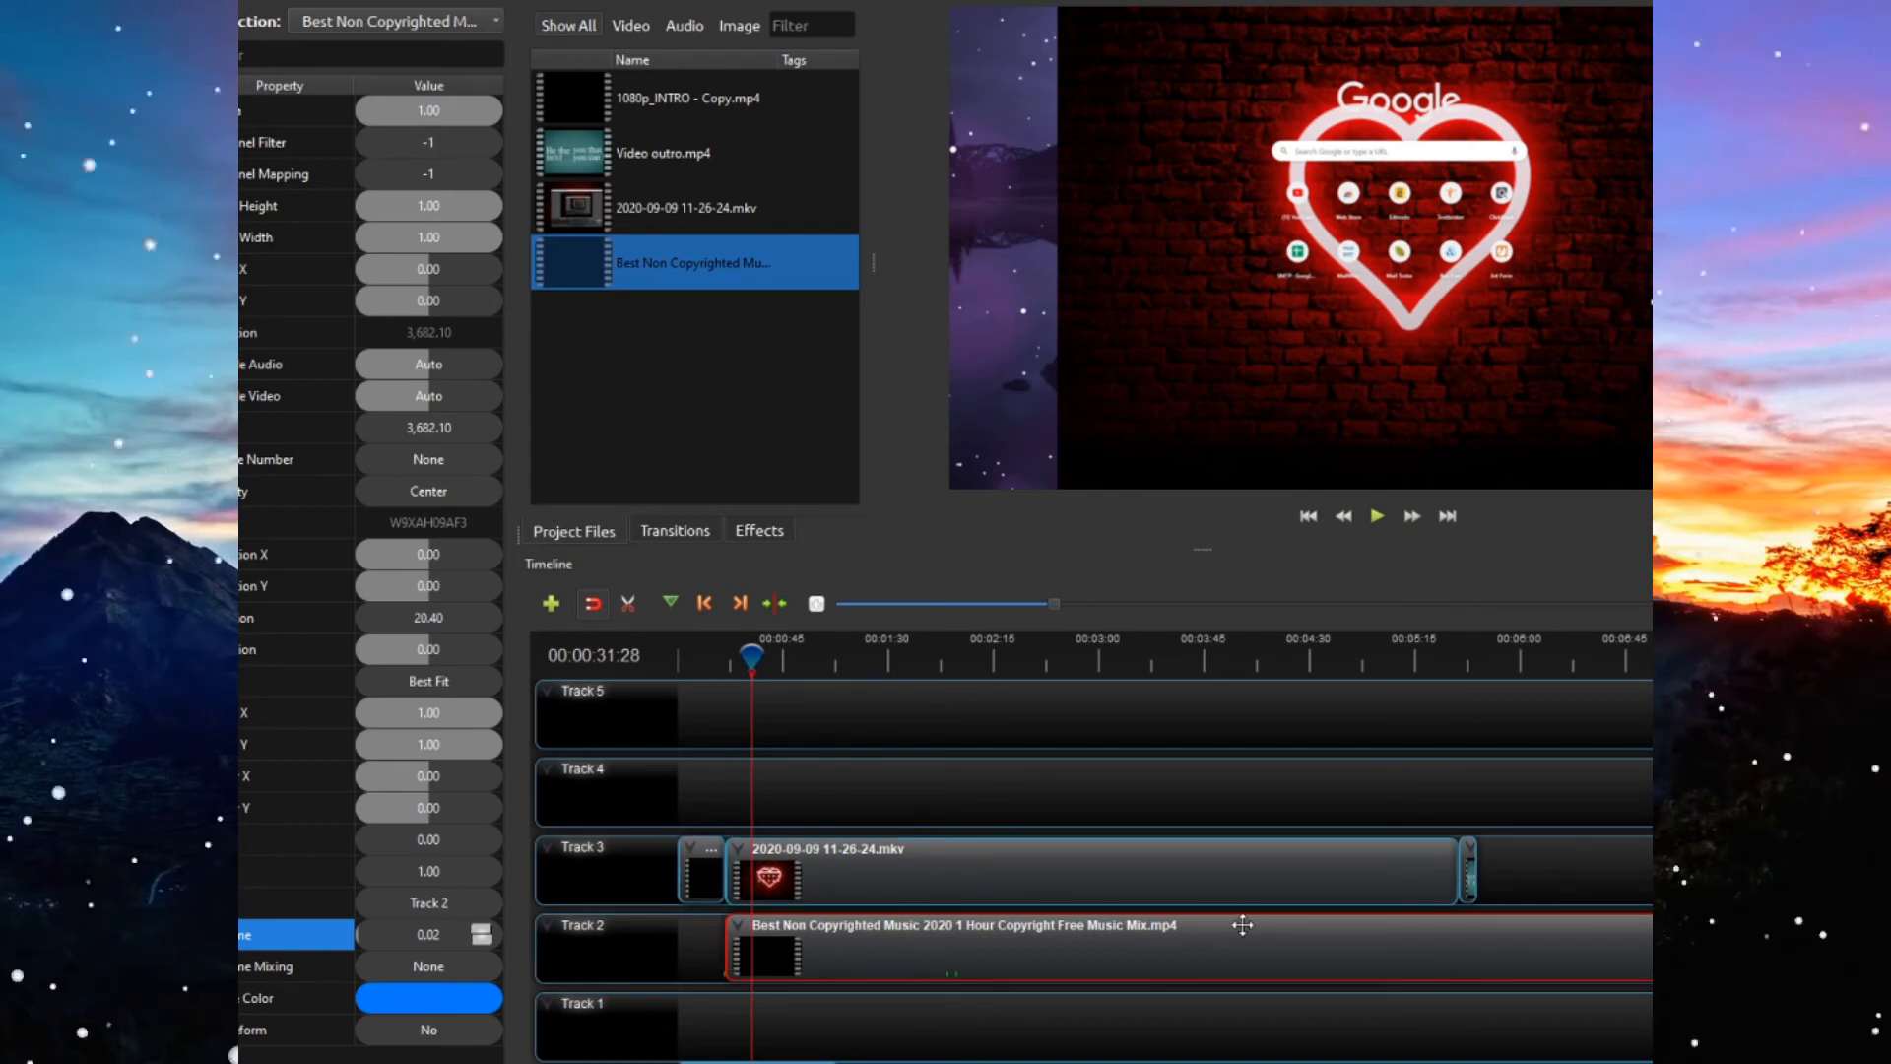
# - Shorten the music clip on Track 2 to about 370 seconds, ending just past the clips on Track 3
pyautogui.click(759, 426)
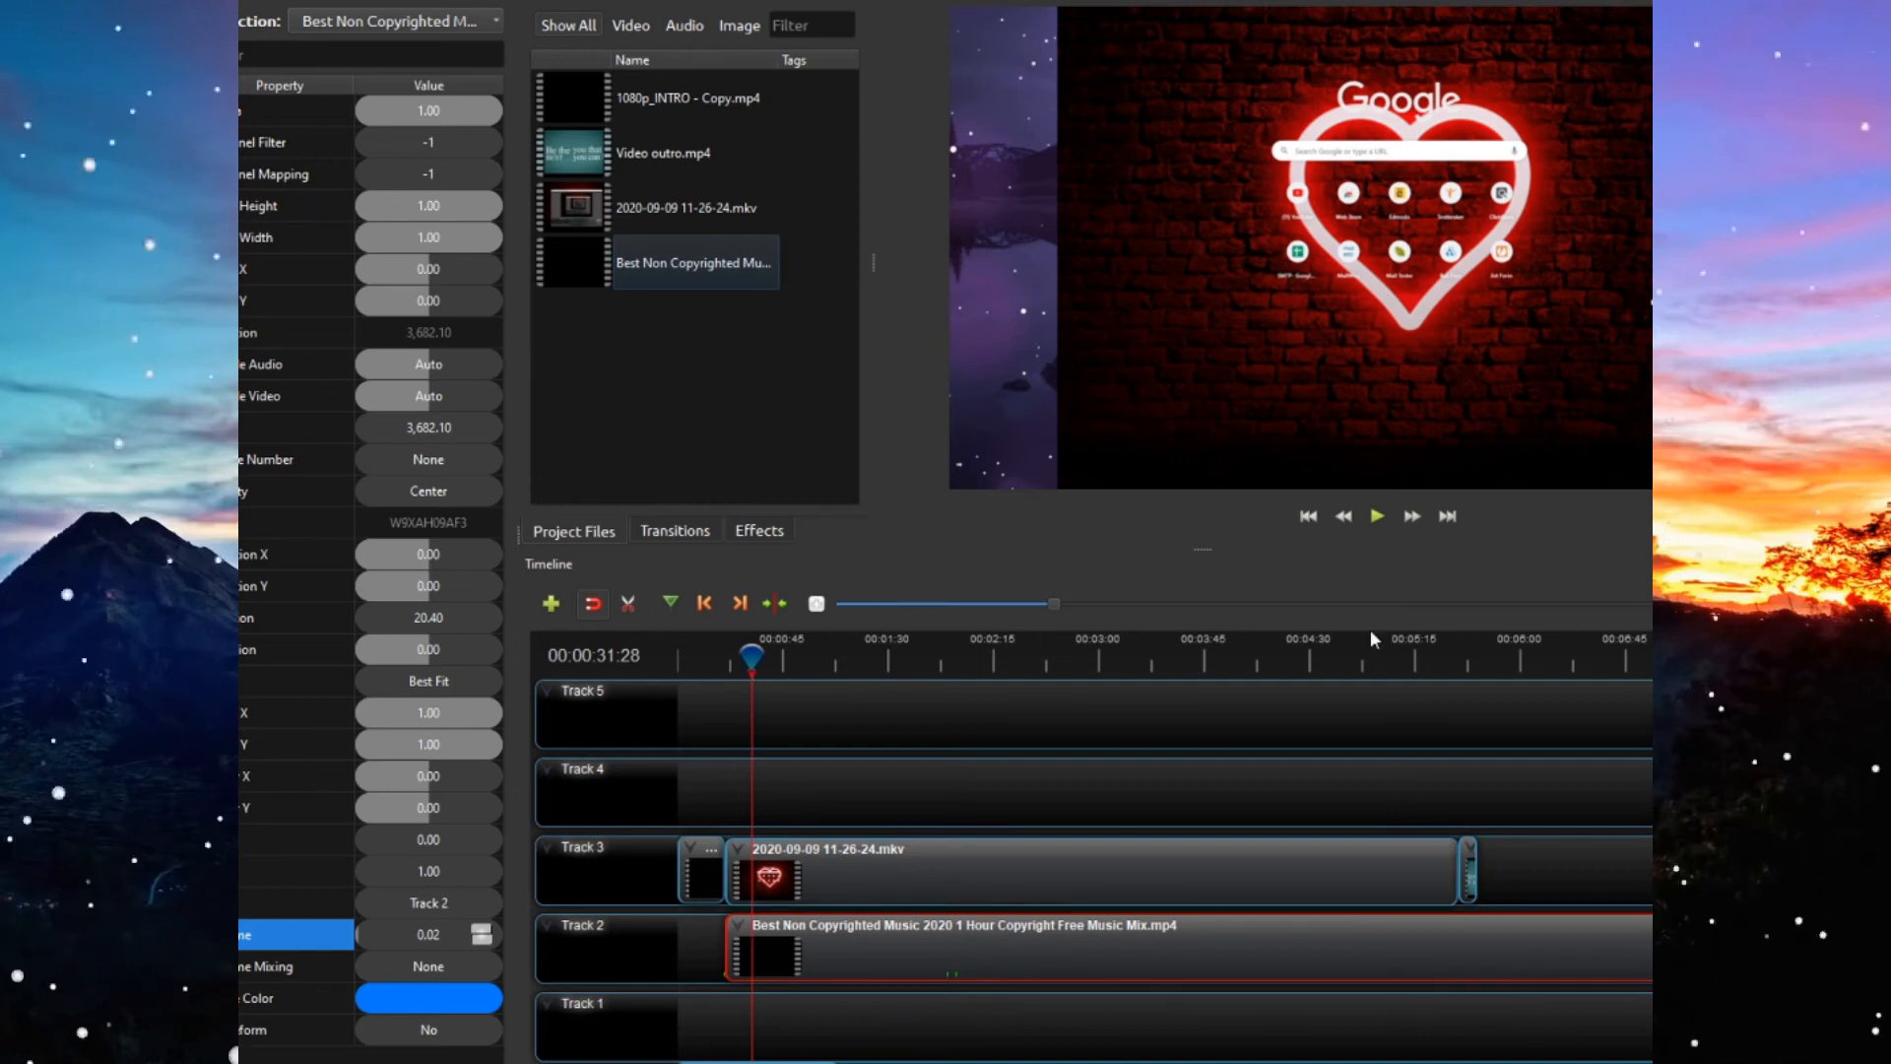
pyautogui.scroll(-2, 1432, 992)
pyautogui.scroll(-1, 1433, 992)
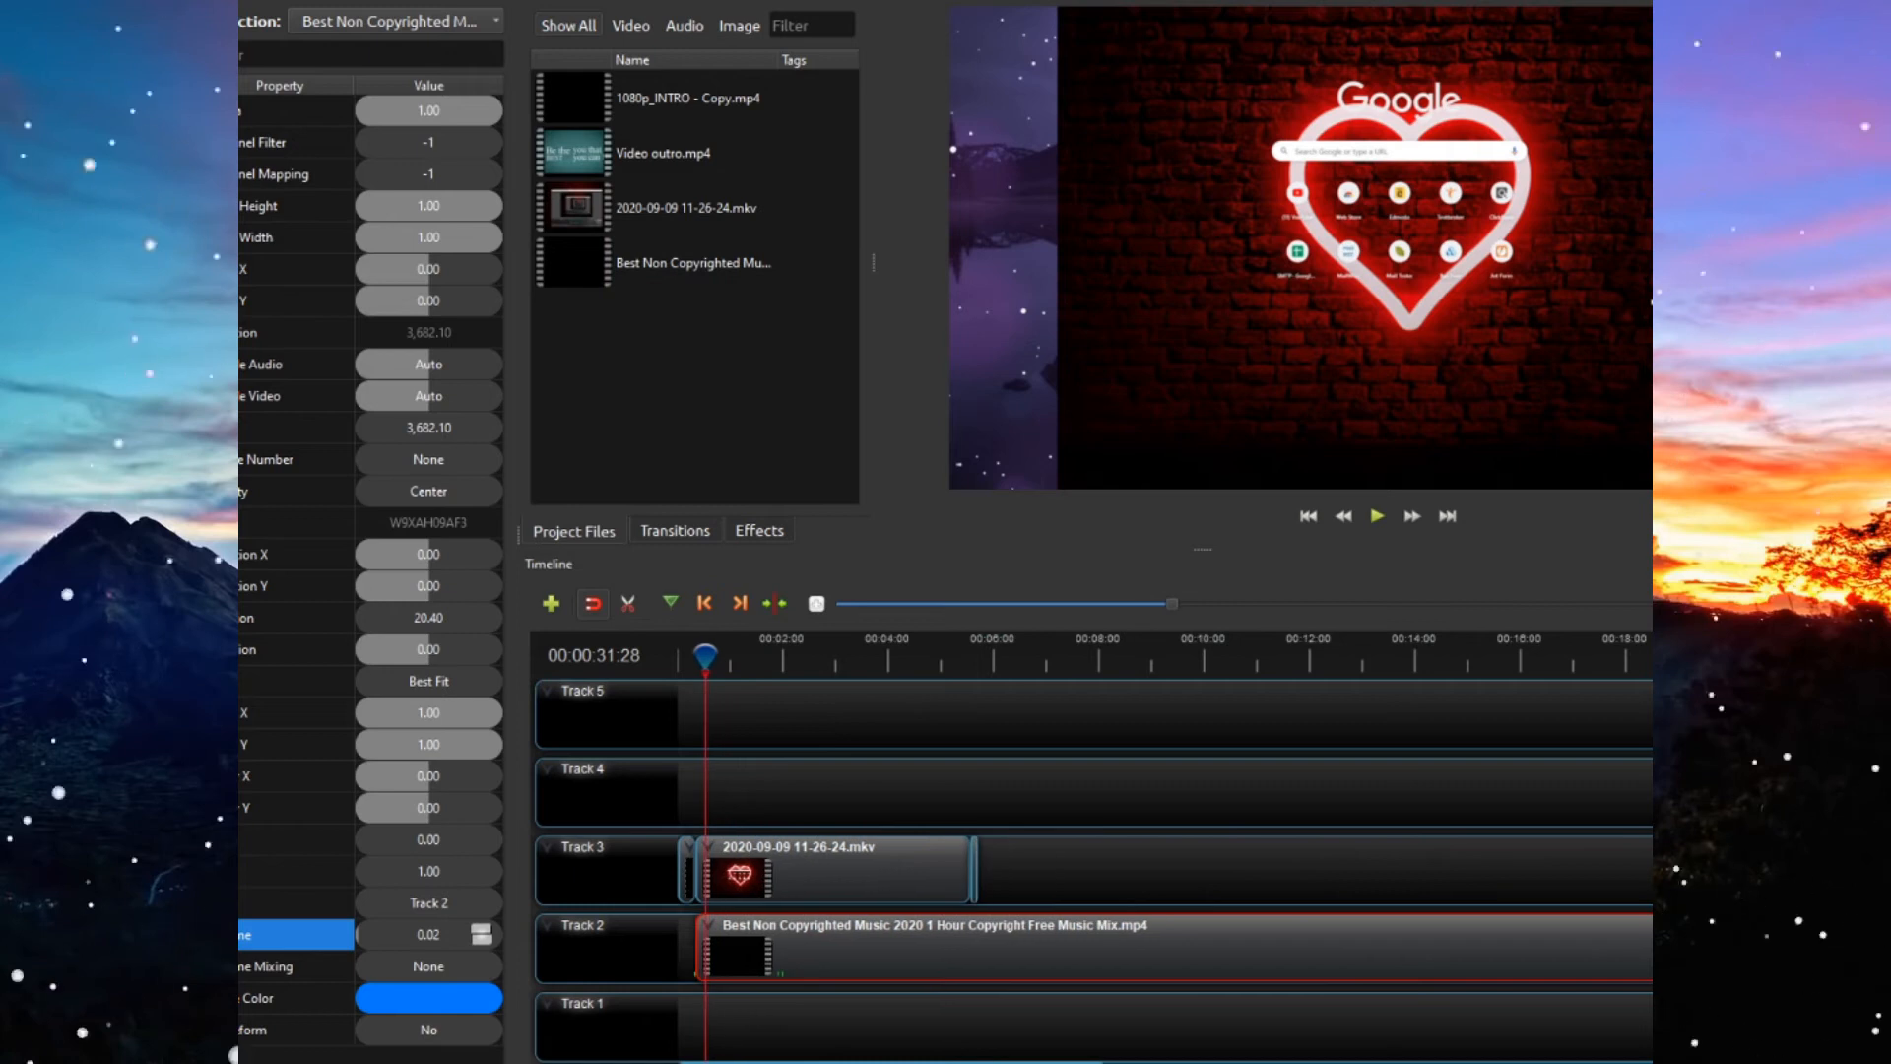
pyautogui.scroll(-2, 1433, 992)
pyautogui.scroll(-2, 1325, 952)
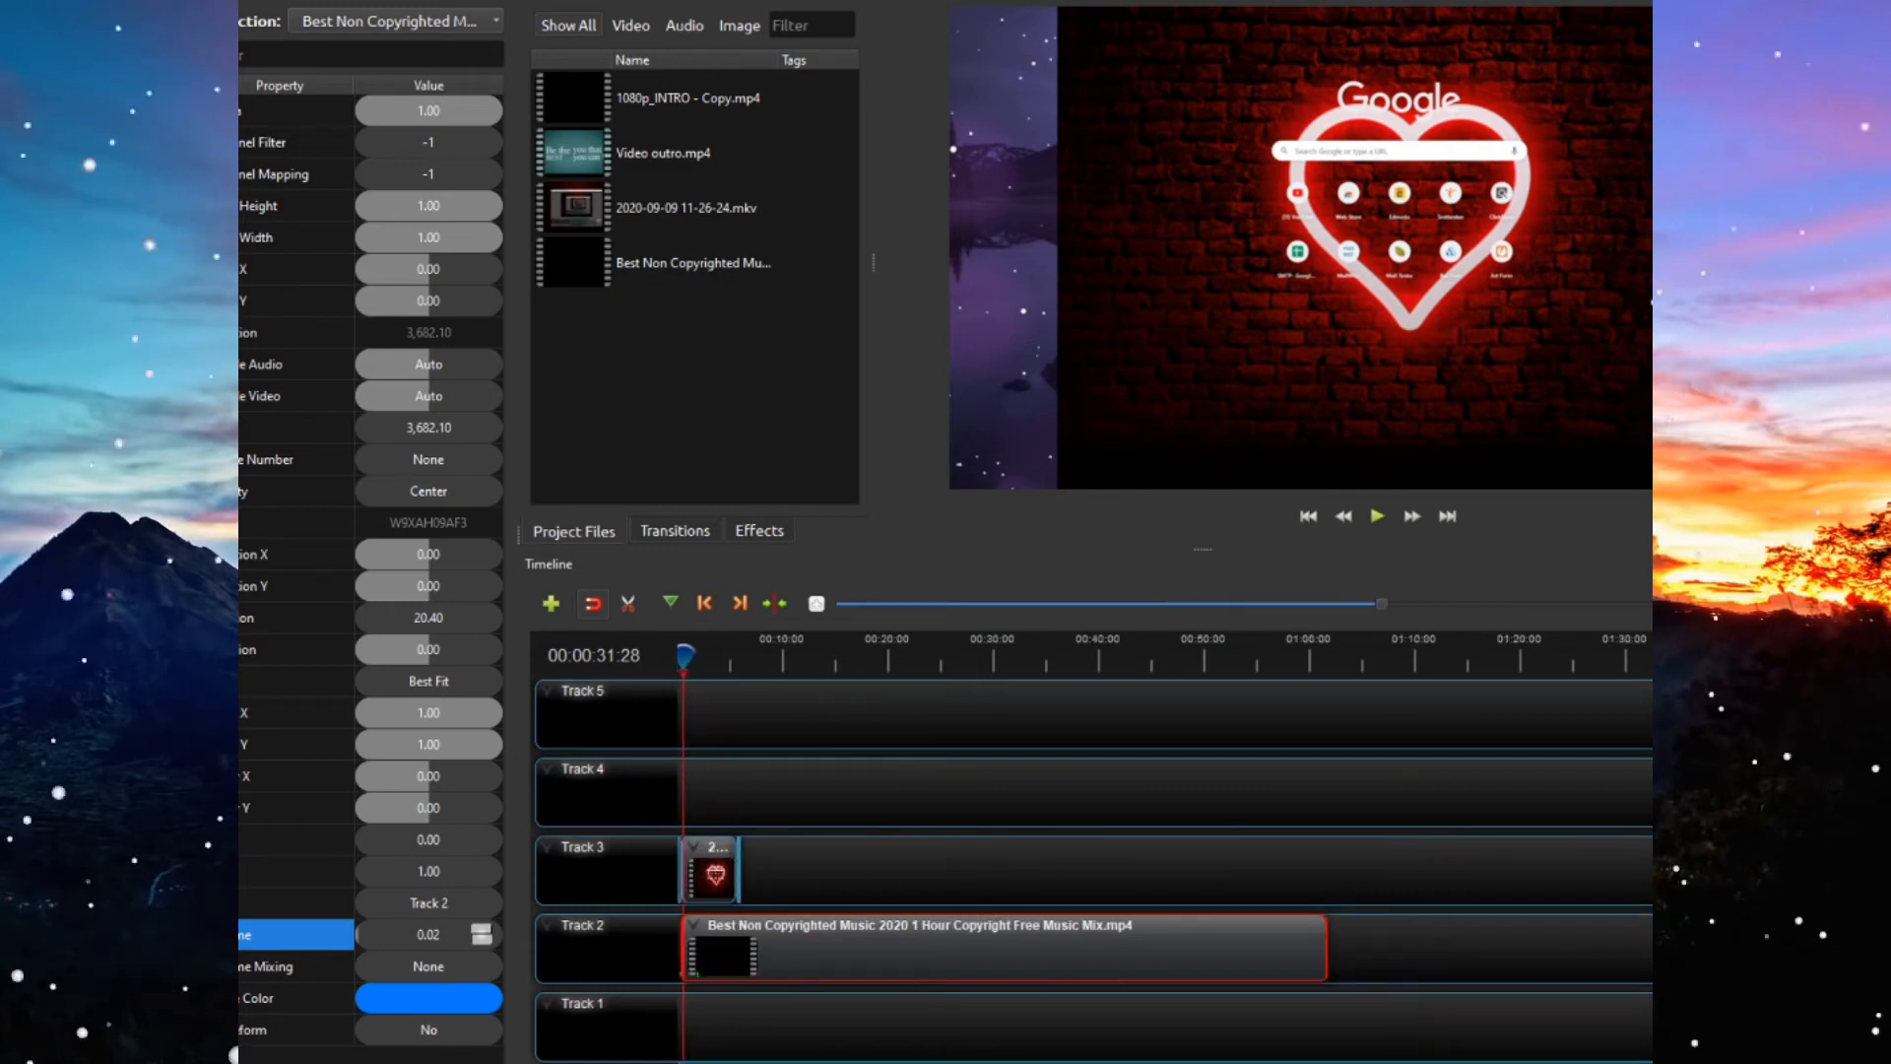
pyautogui.scroll(-1, 1182, 946)
pyautogui.moveTo(1069, 938); pyautogui.dragTo(745, 946)
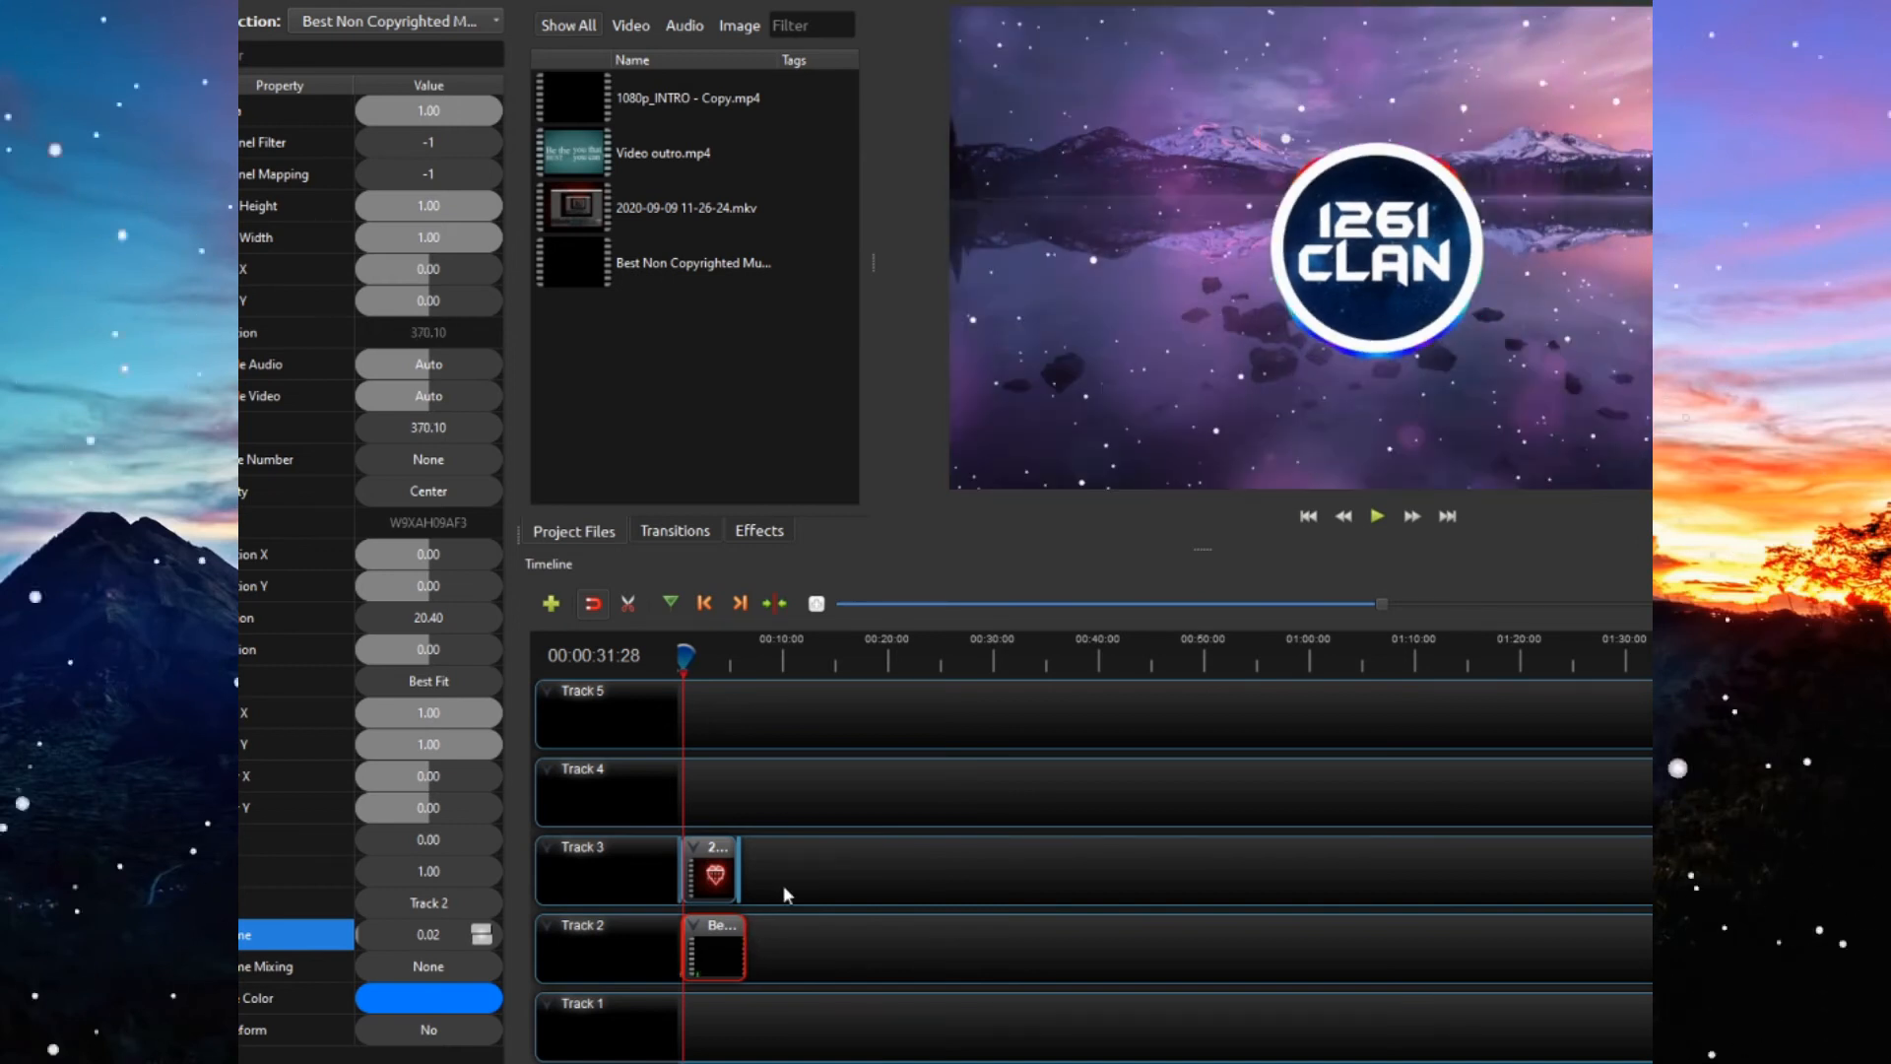
# - Trim the end of the music clip on Track 2 to line up with the end of the recording on Track 3
pyautogui.click(817, 603)
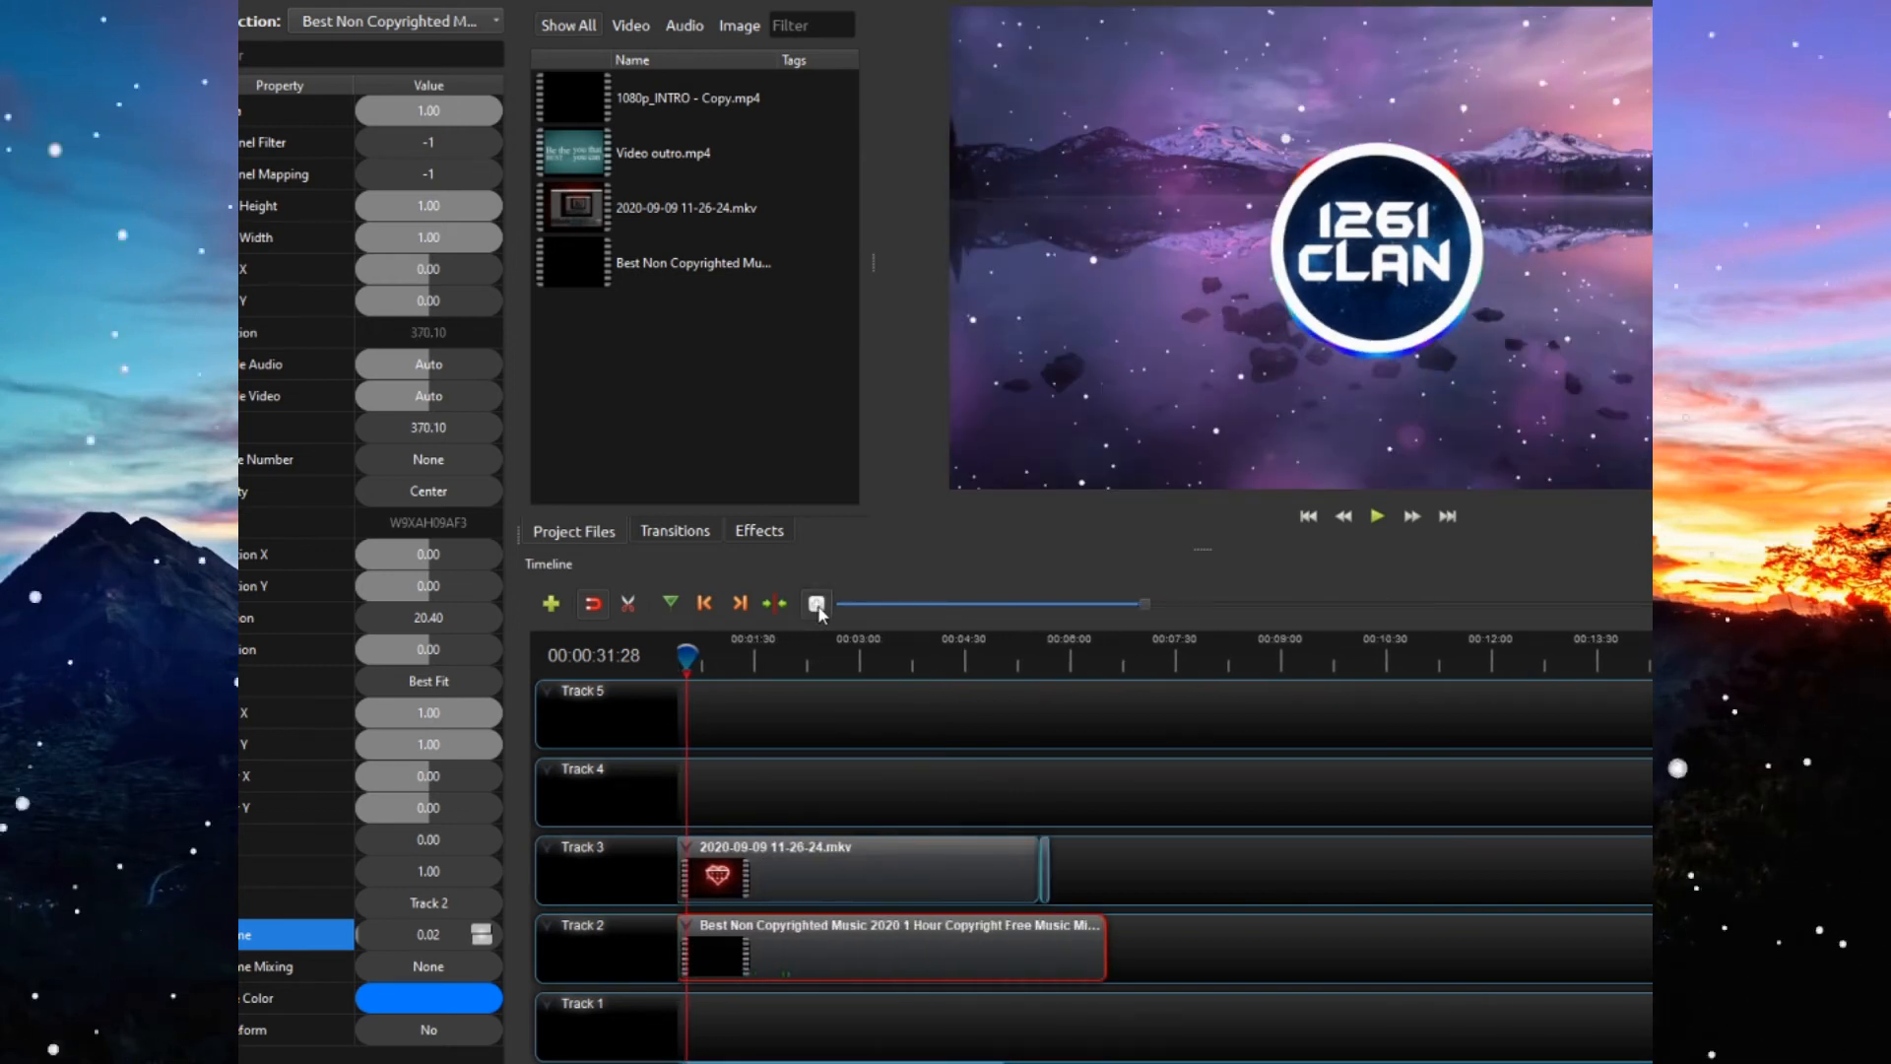
pyautogui.moveTo(751, 1062); pyautogui.dragTo(825, 1062)
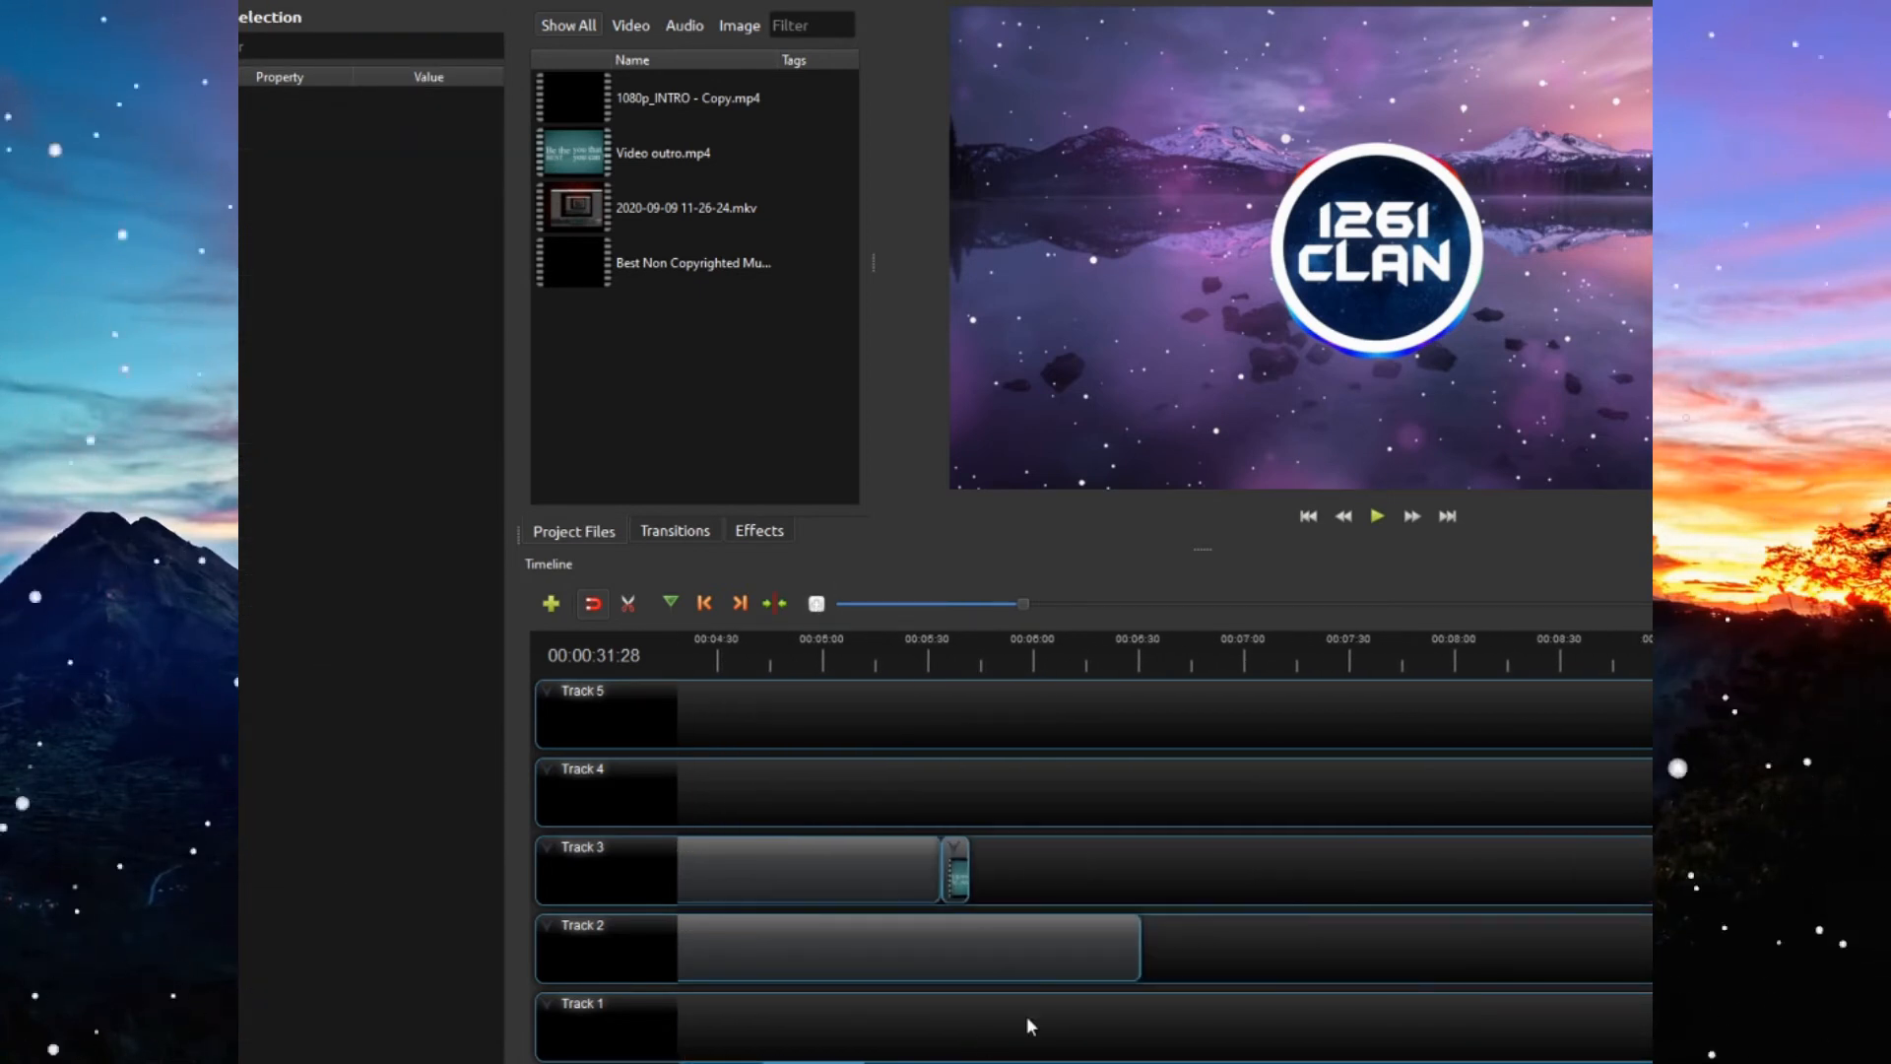
pyautogui.moveTo(1140, 932); pyautogui.dragTo(943, 926)
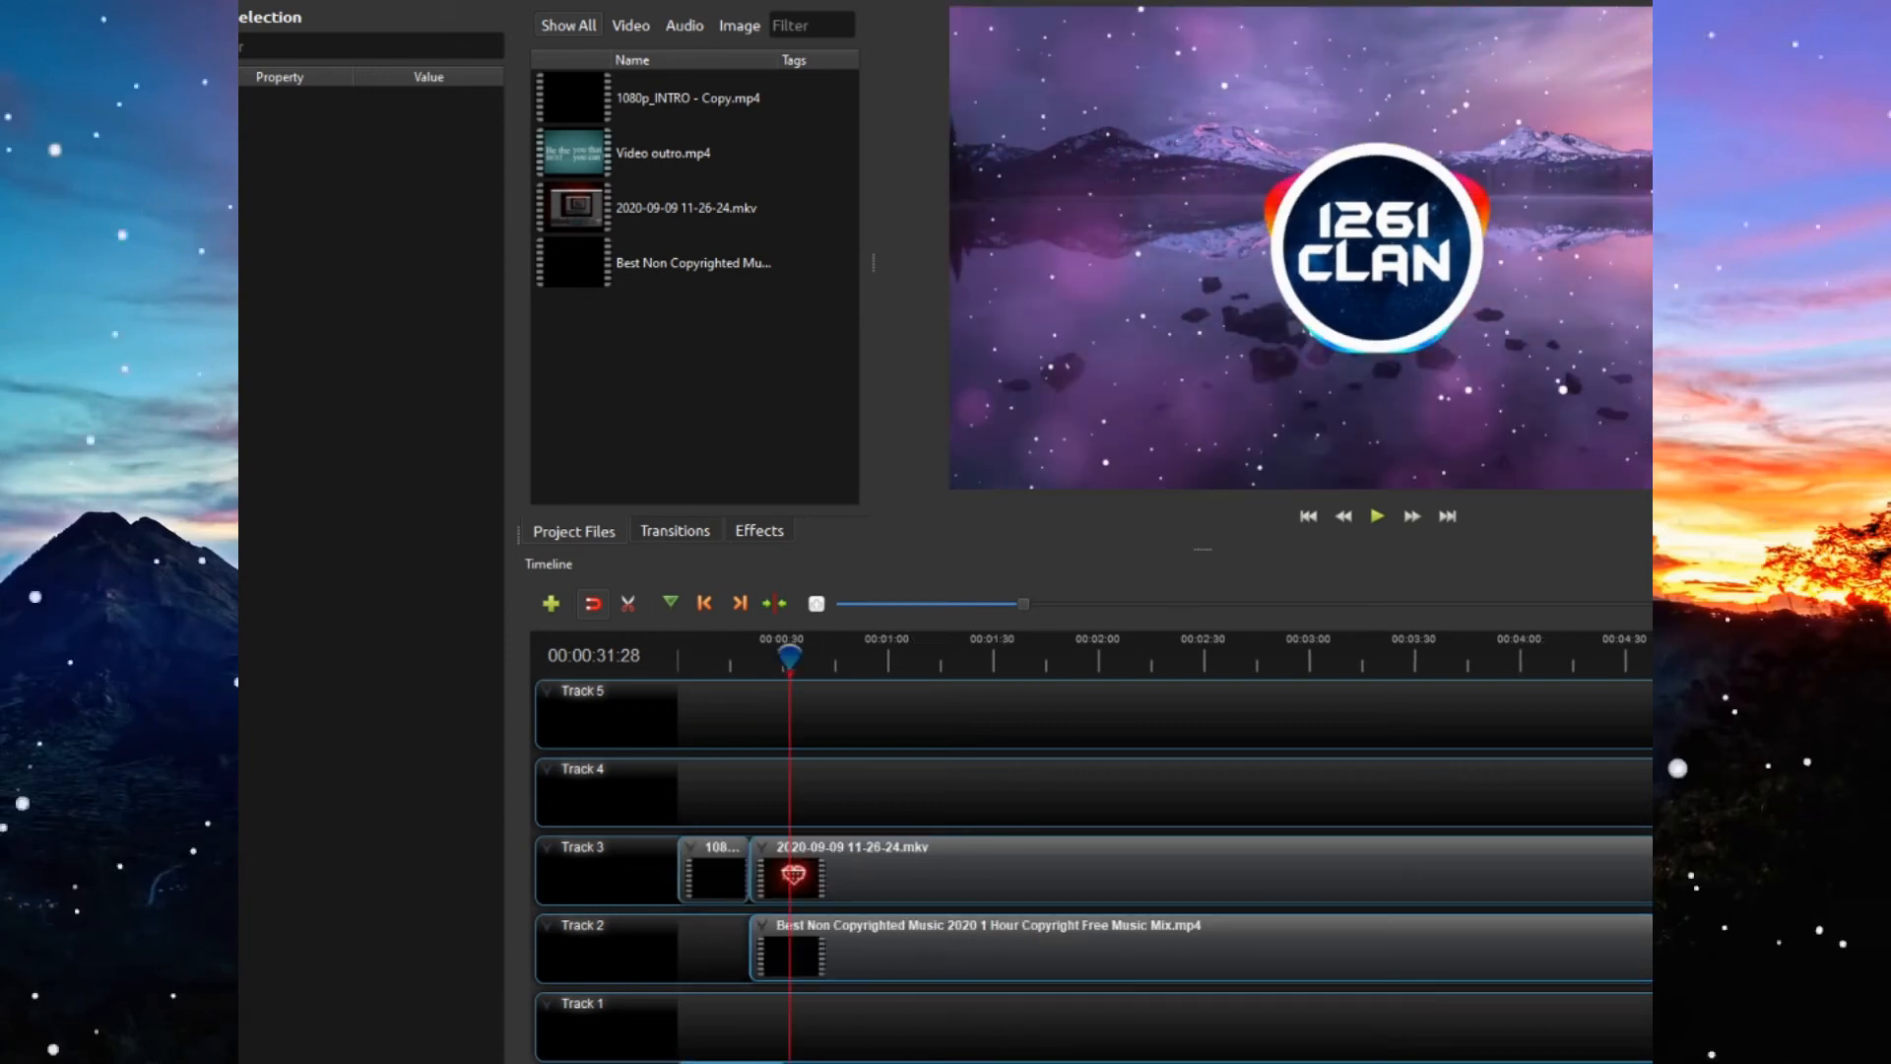
pyautogui.moveTo(771, 1062); pyautogui.dragTo(849, 1062)
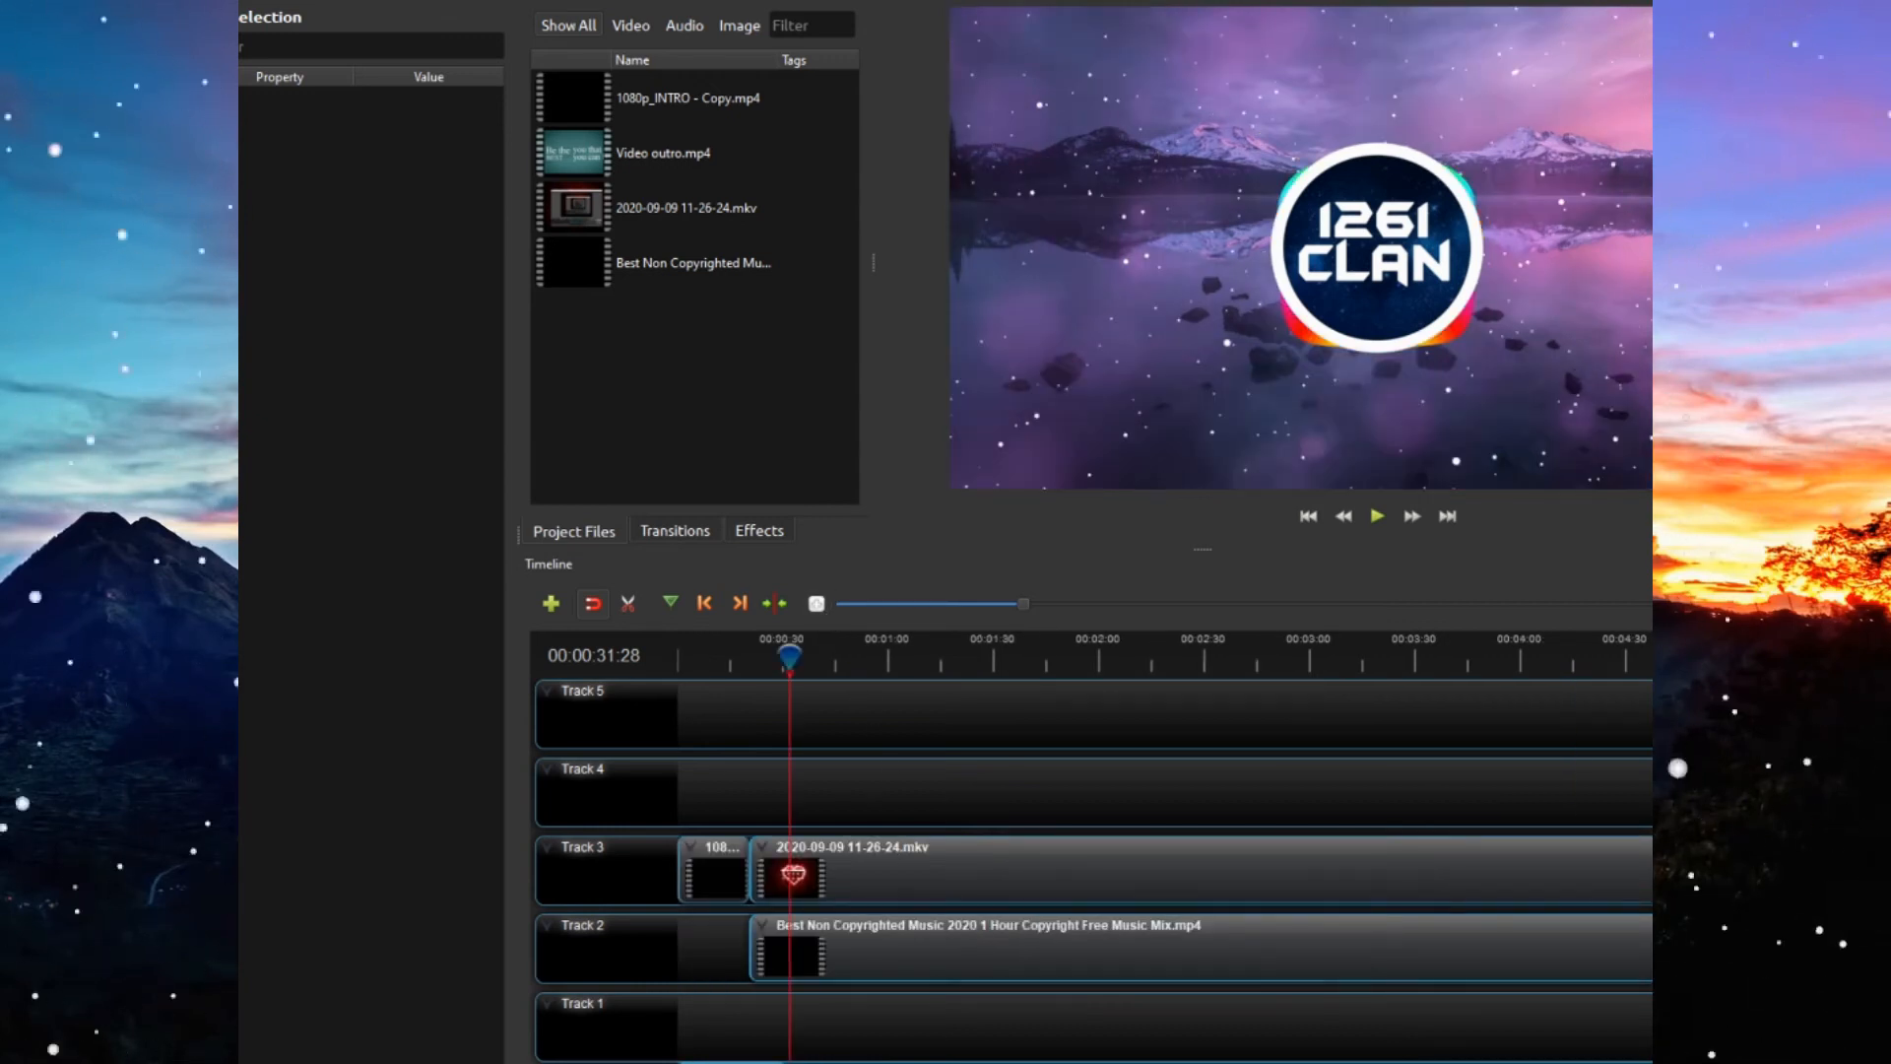
# - Move the playhead back to the start of the timeline, and open and dismiss the video export settings
pyautogui.moveTo(787, 657); pyautogui.dragTo(683, 657)
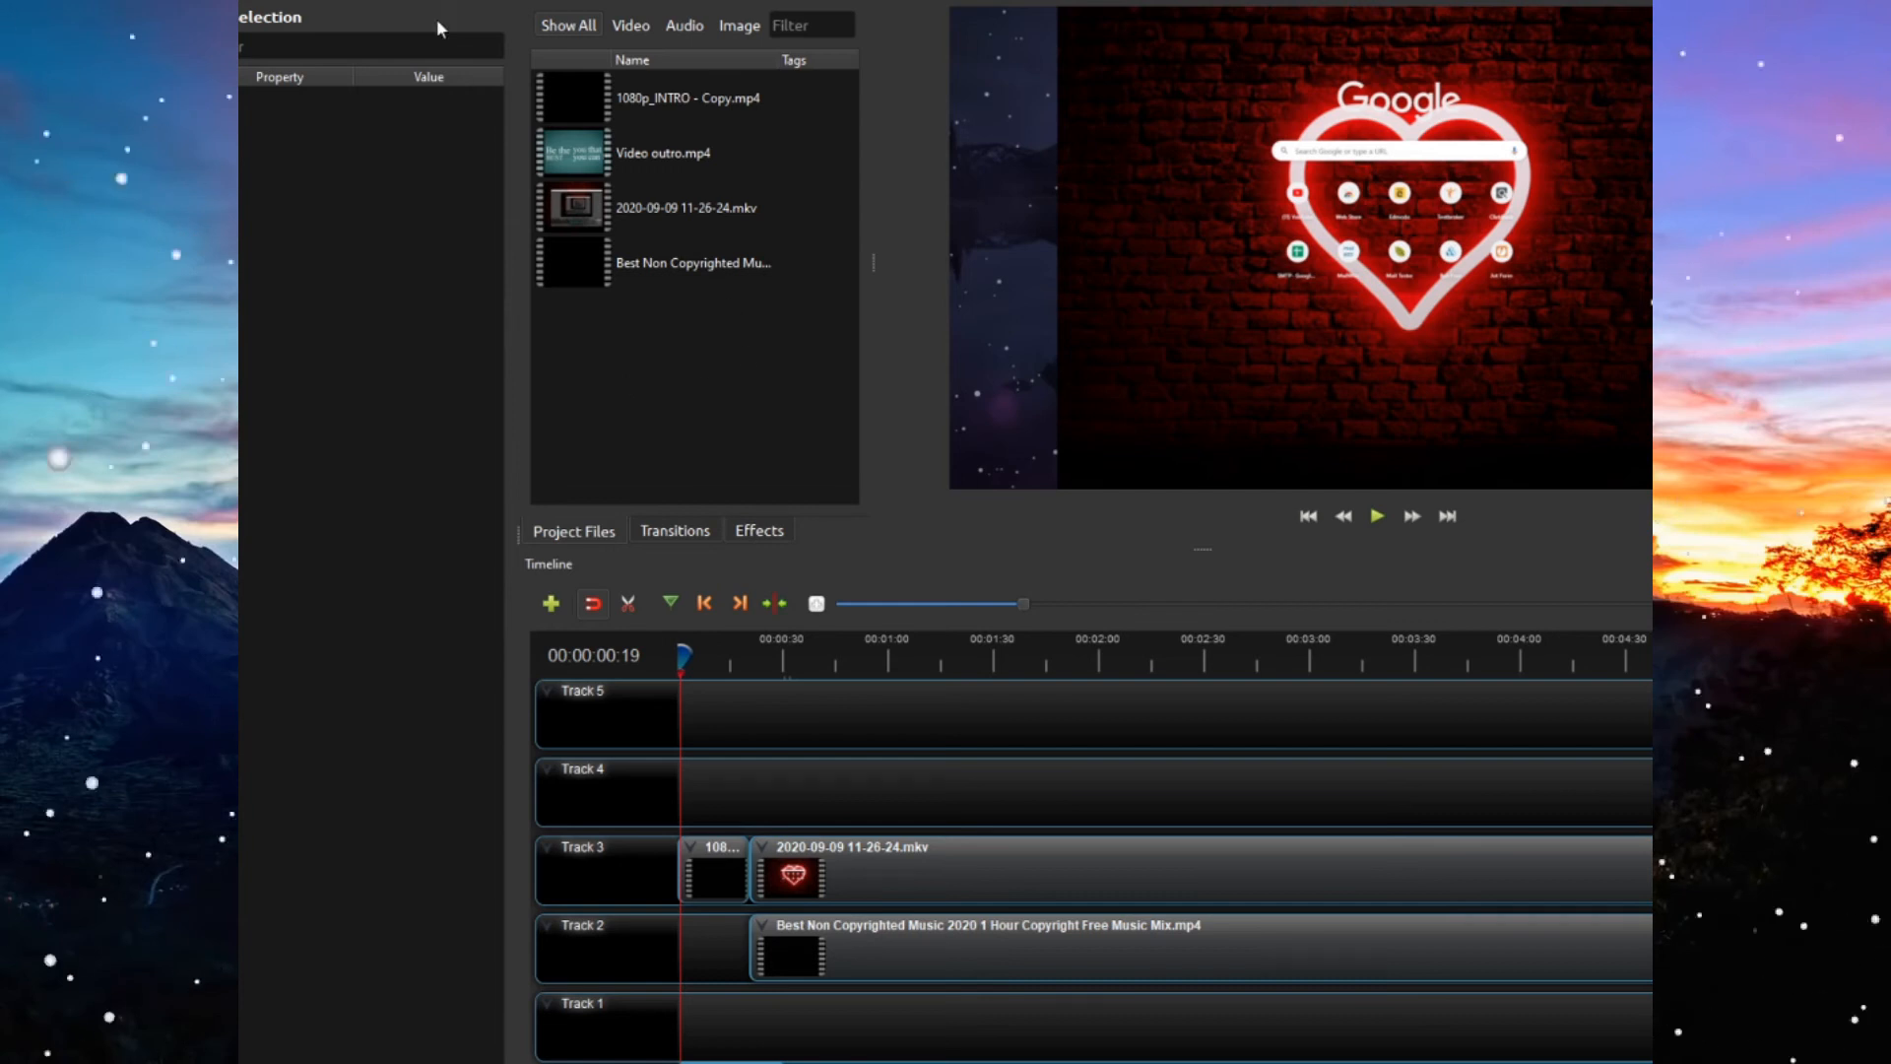
pyautogui.hotkey('ctrl', 'e')
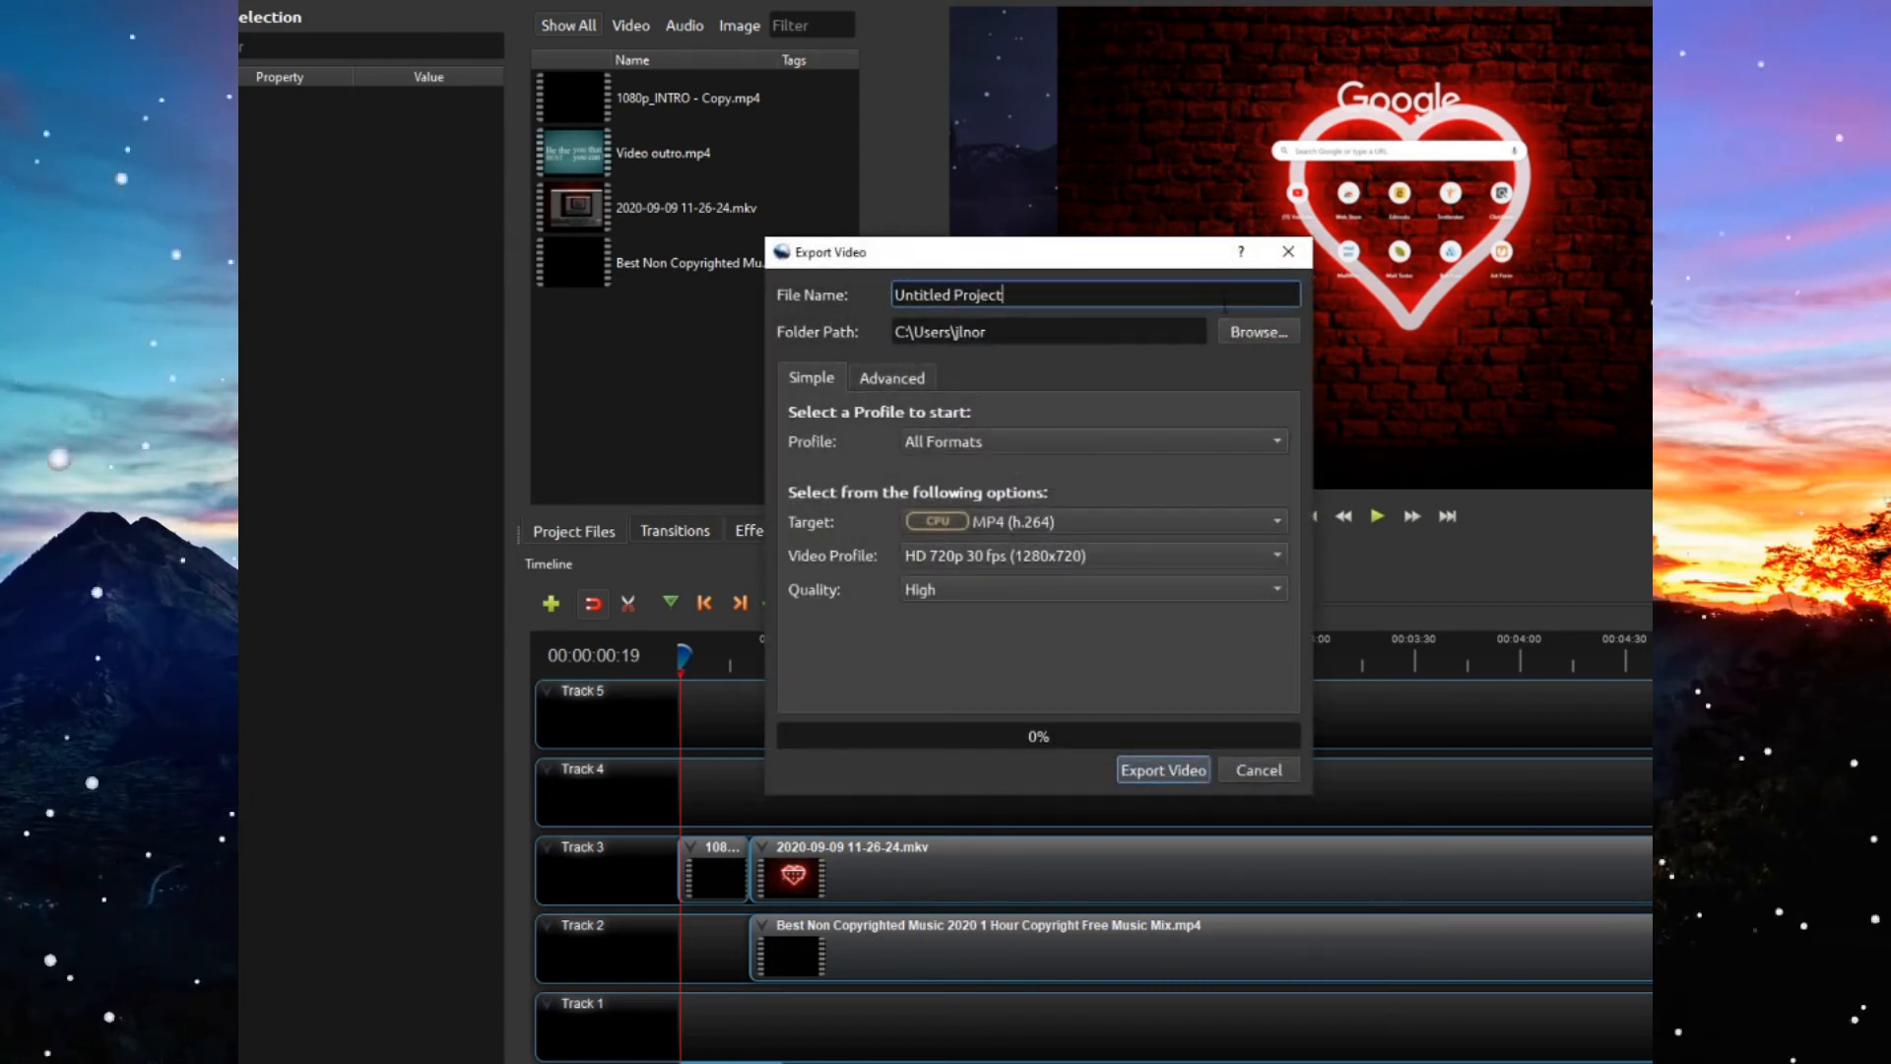
pyautogui.click(1288, 258)
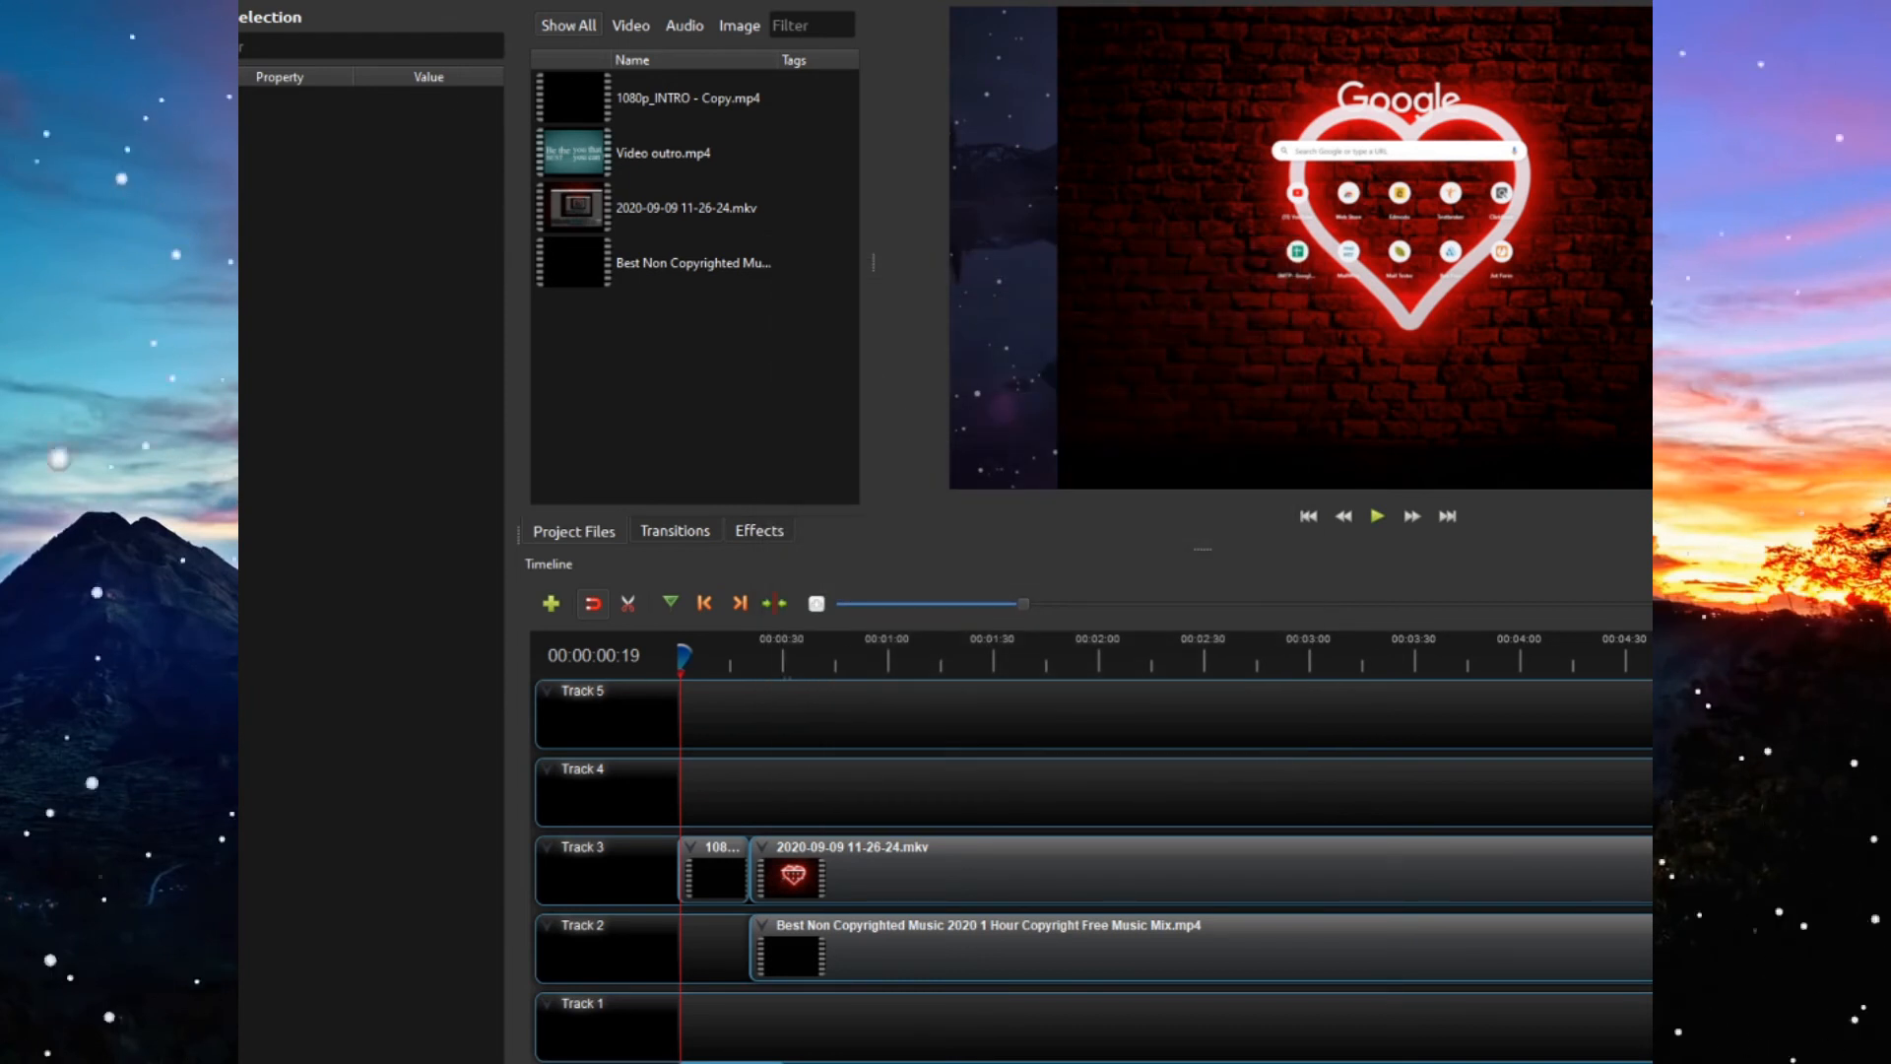
# - Save the project as "Student video" in the Nimitz folder inside Videos
pyautogui.hotkey('alt', 'f')
pyautogui.click(248, 40)
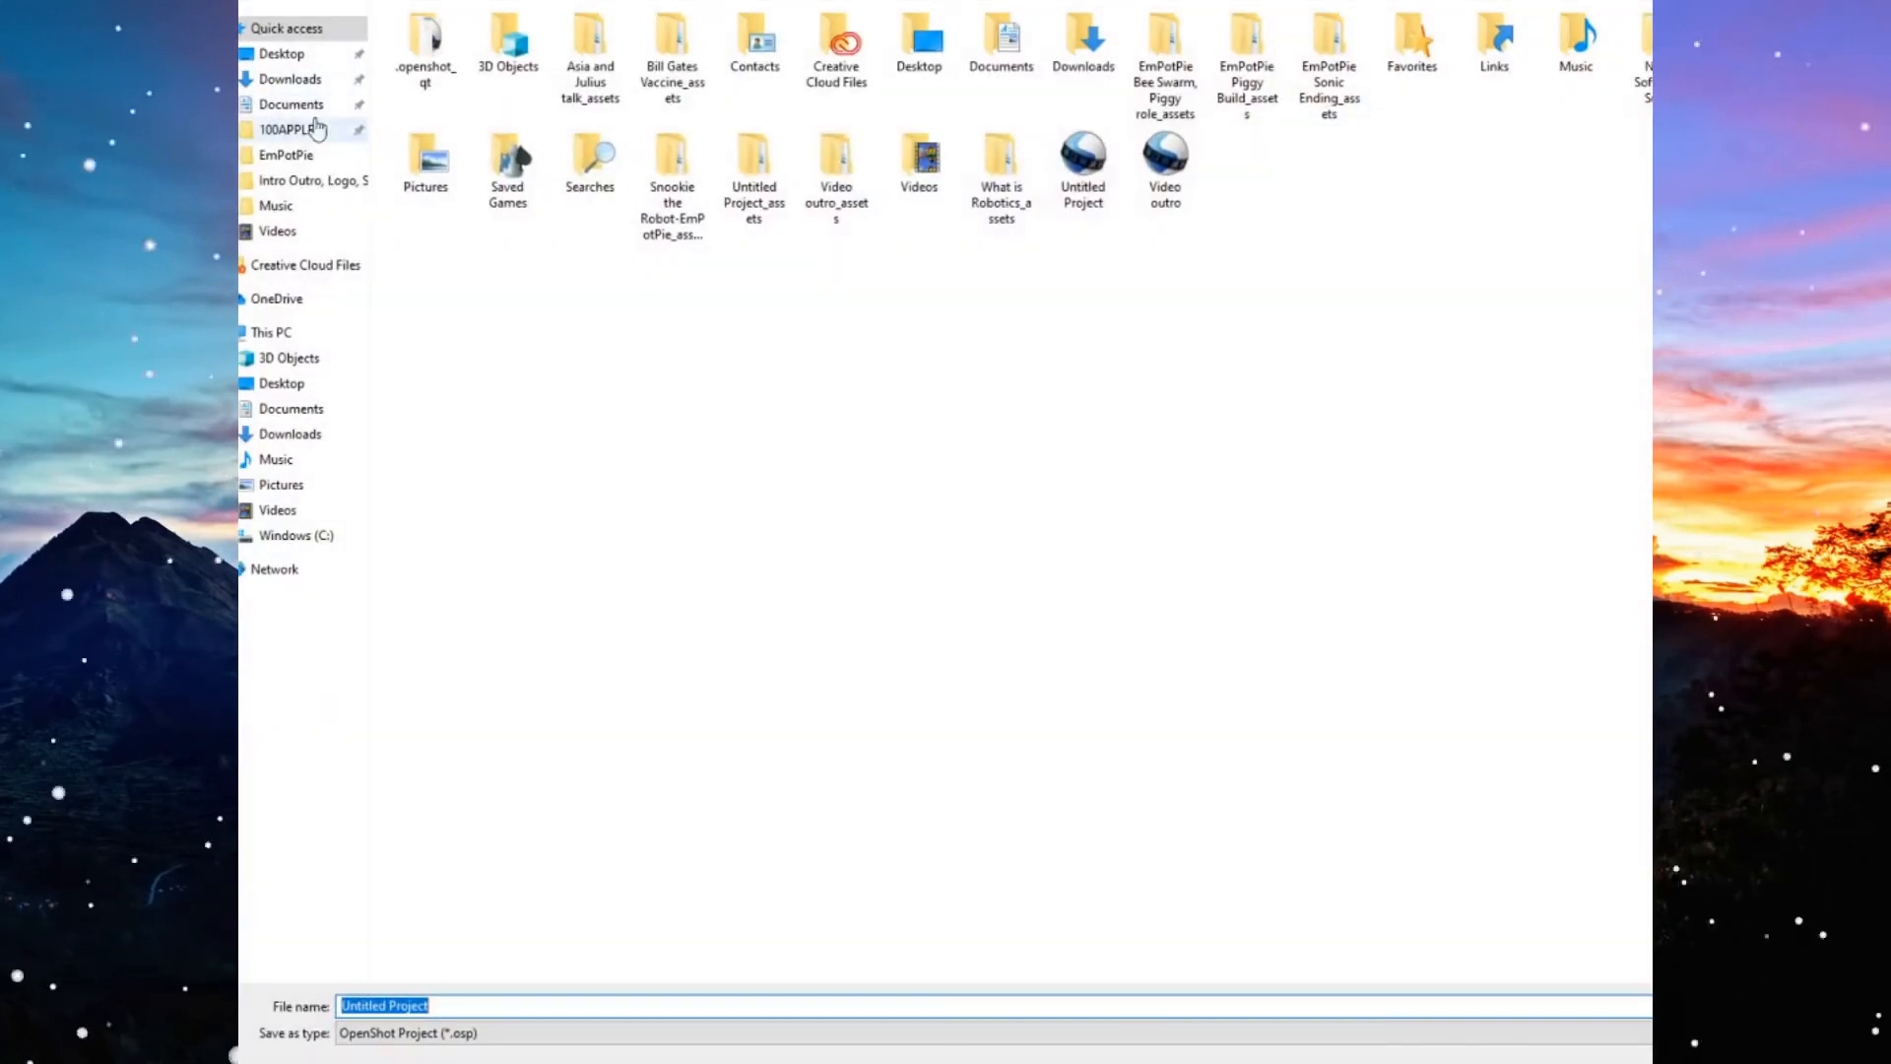
pyautogui.write('Student video')
pyautogui.click(278, 230)
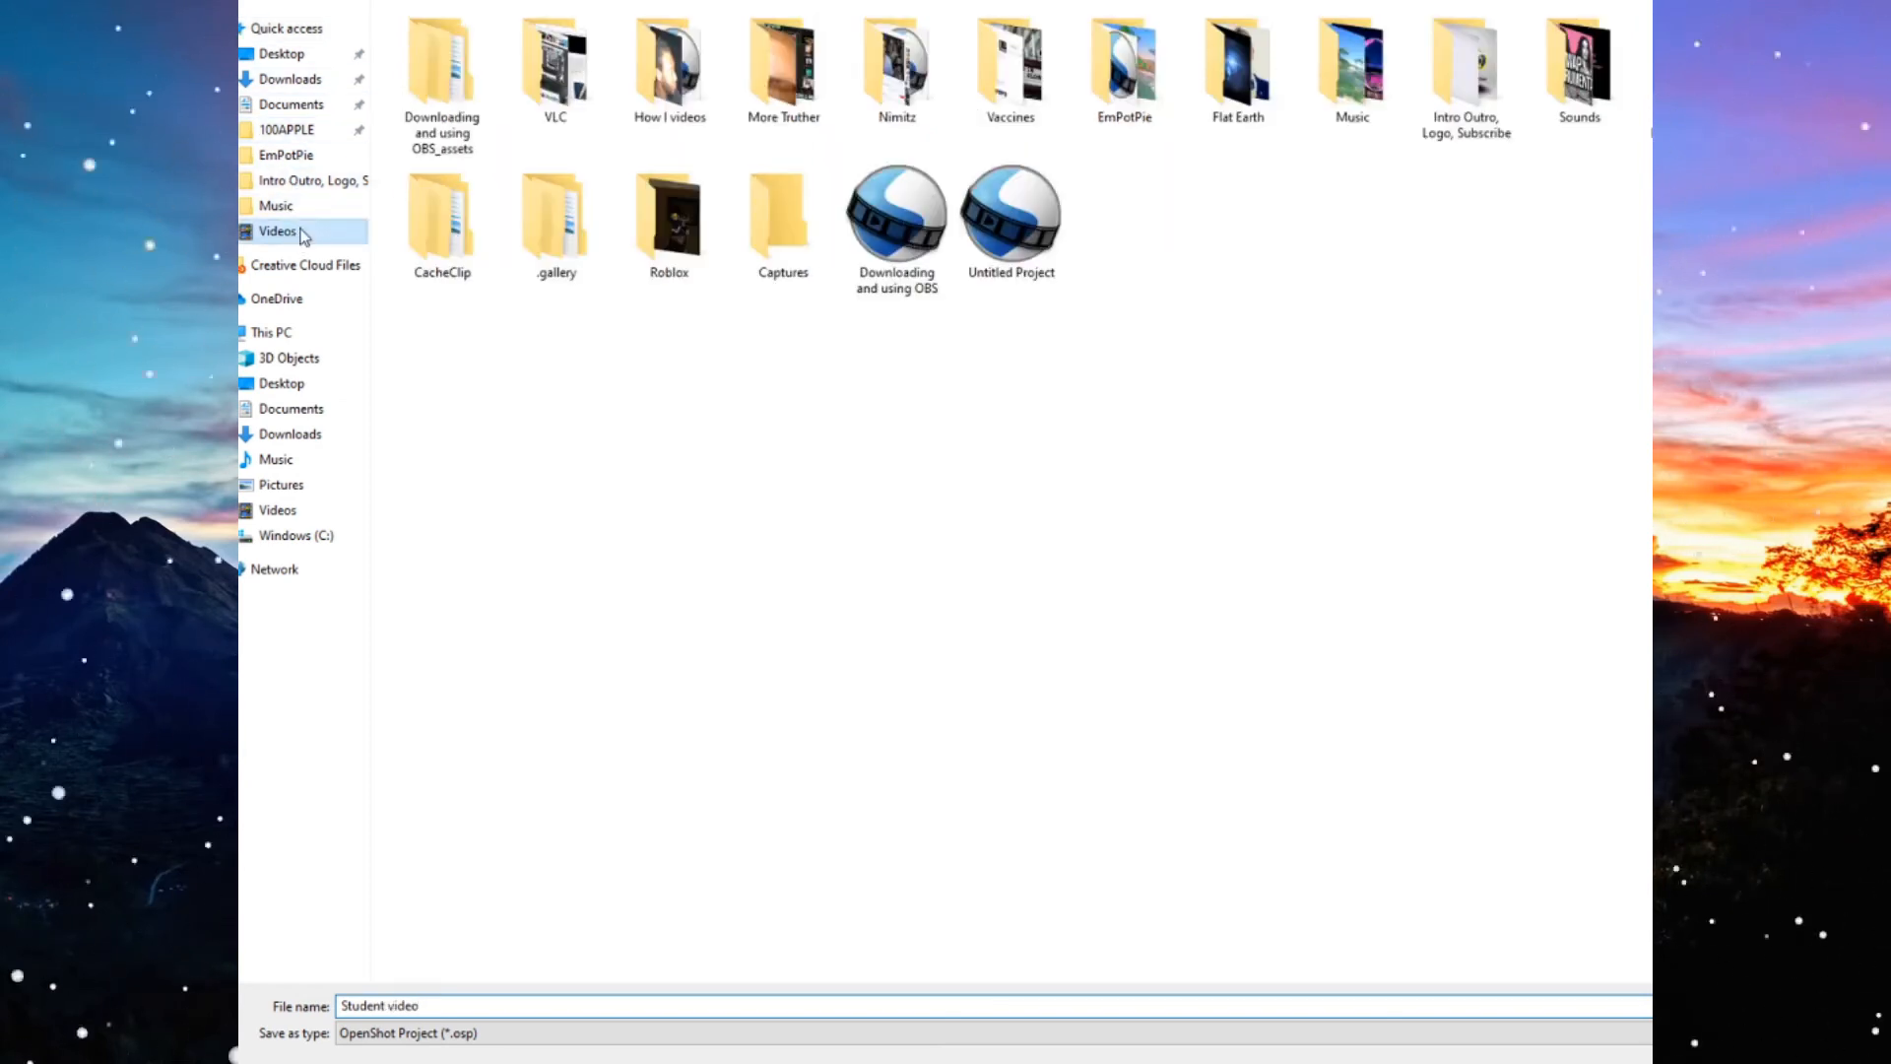
pyautogui.doubleClick(877, 91)
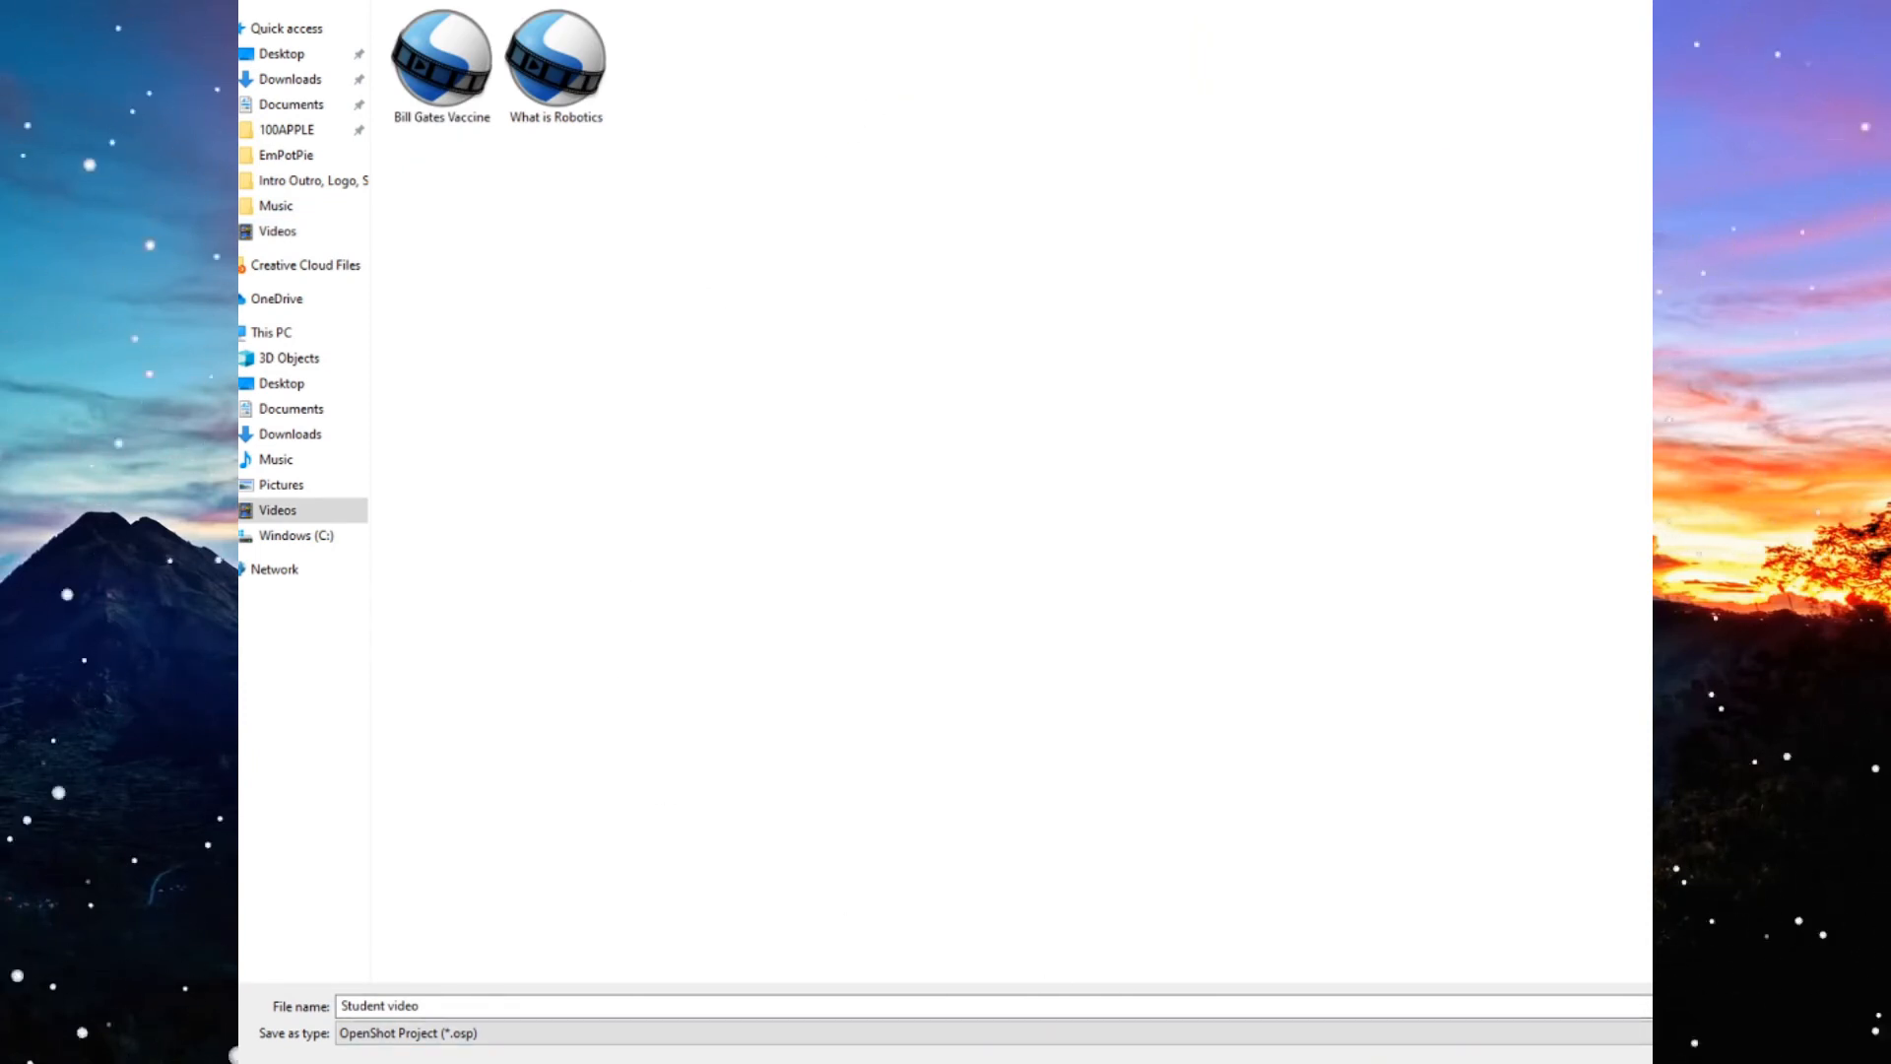
pyautogui.press('Return')
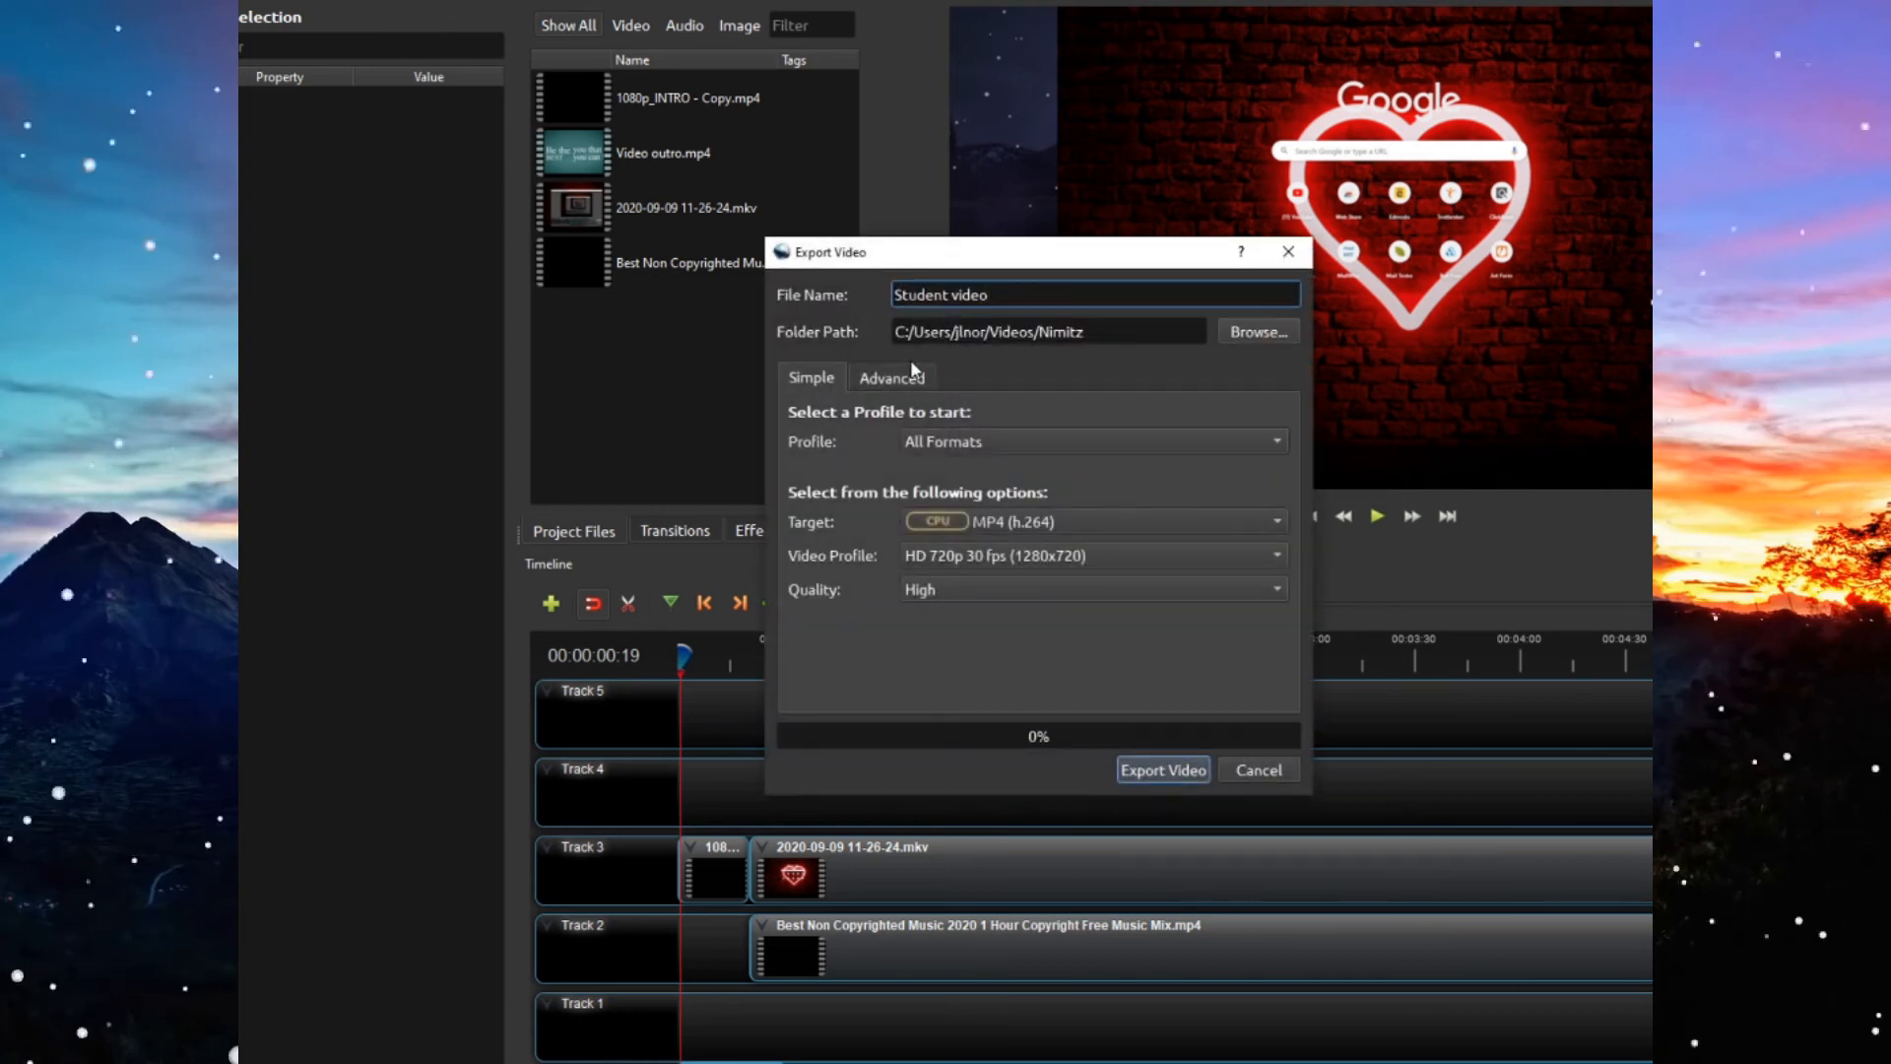
# - Choose the Nimitz folder inside Videos as the destination folder for the video export
pyautogui.click(1256, 332)
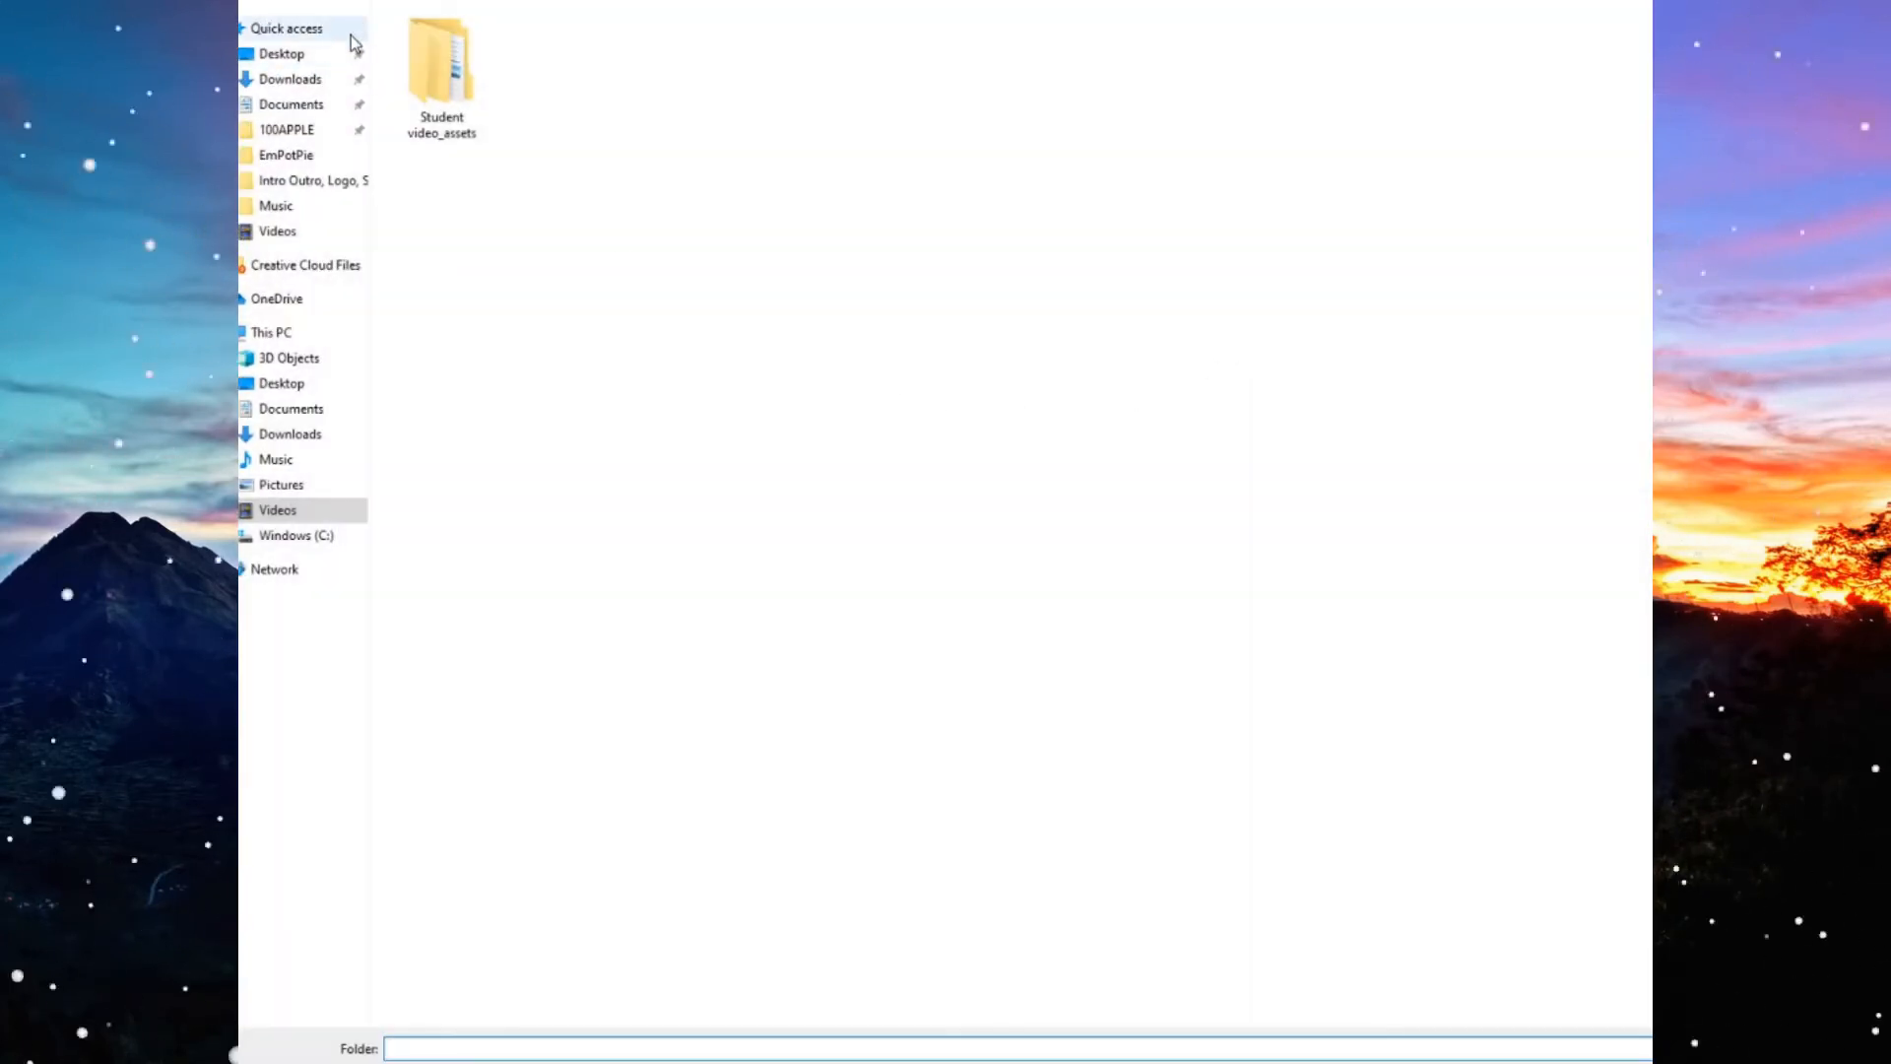
pyautogui.click(396, 0)
pyautogui.click(430, 0)
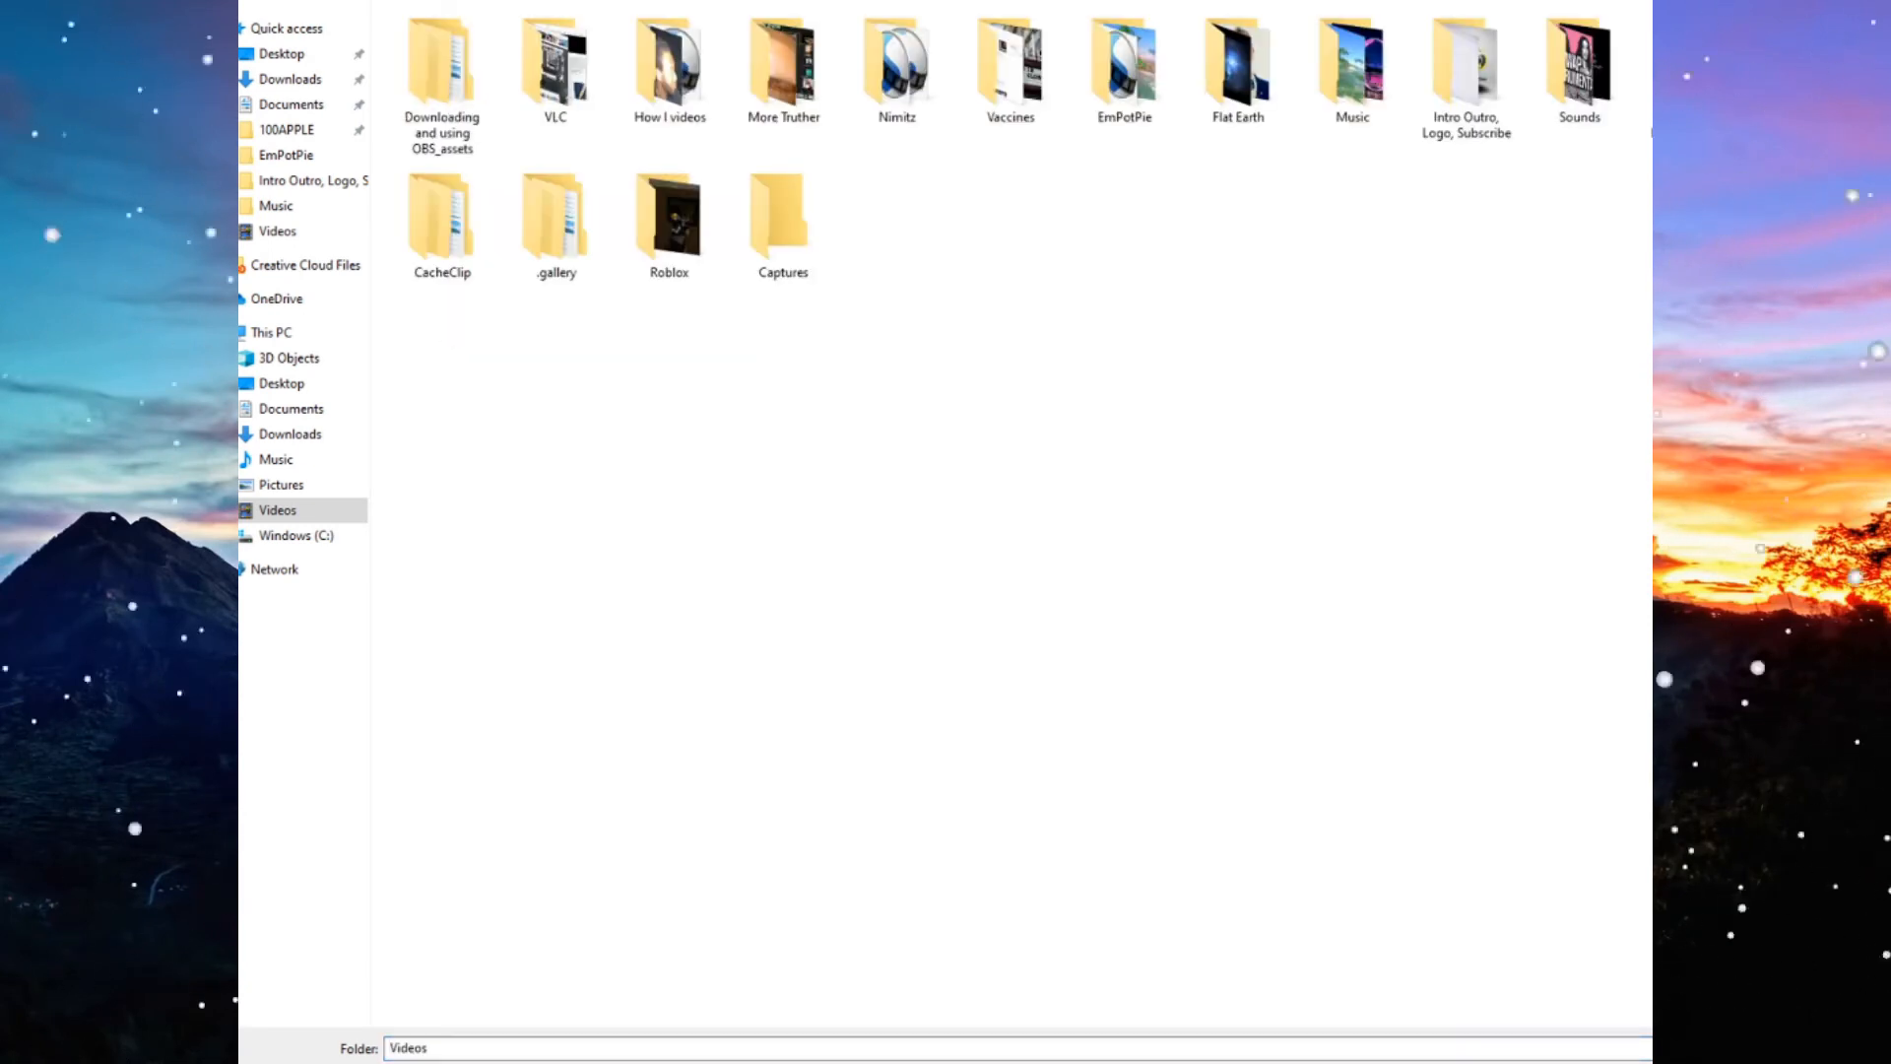
pyautogui.doubleClick(896, 61)
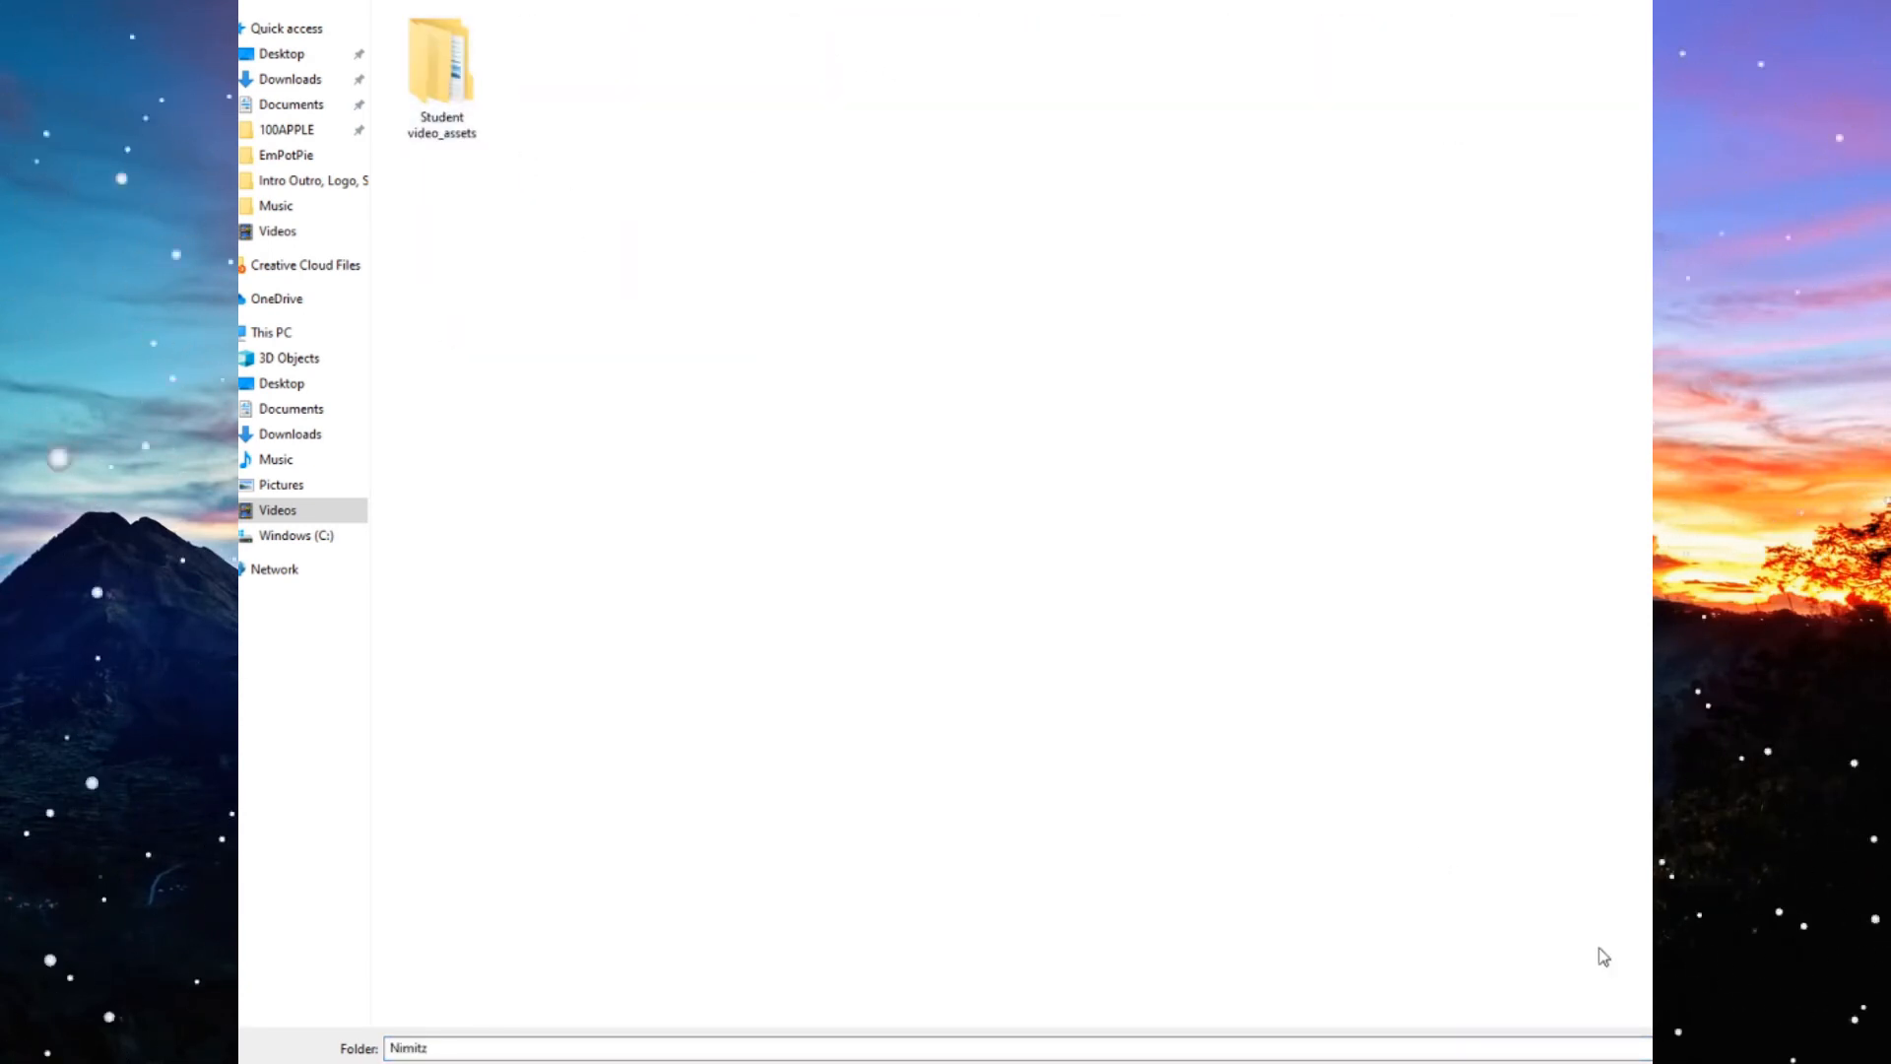
pyautogui.click(1605, 1062)
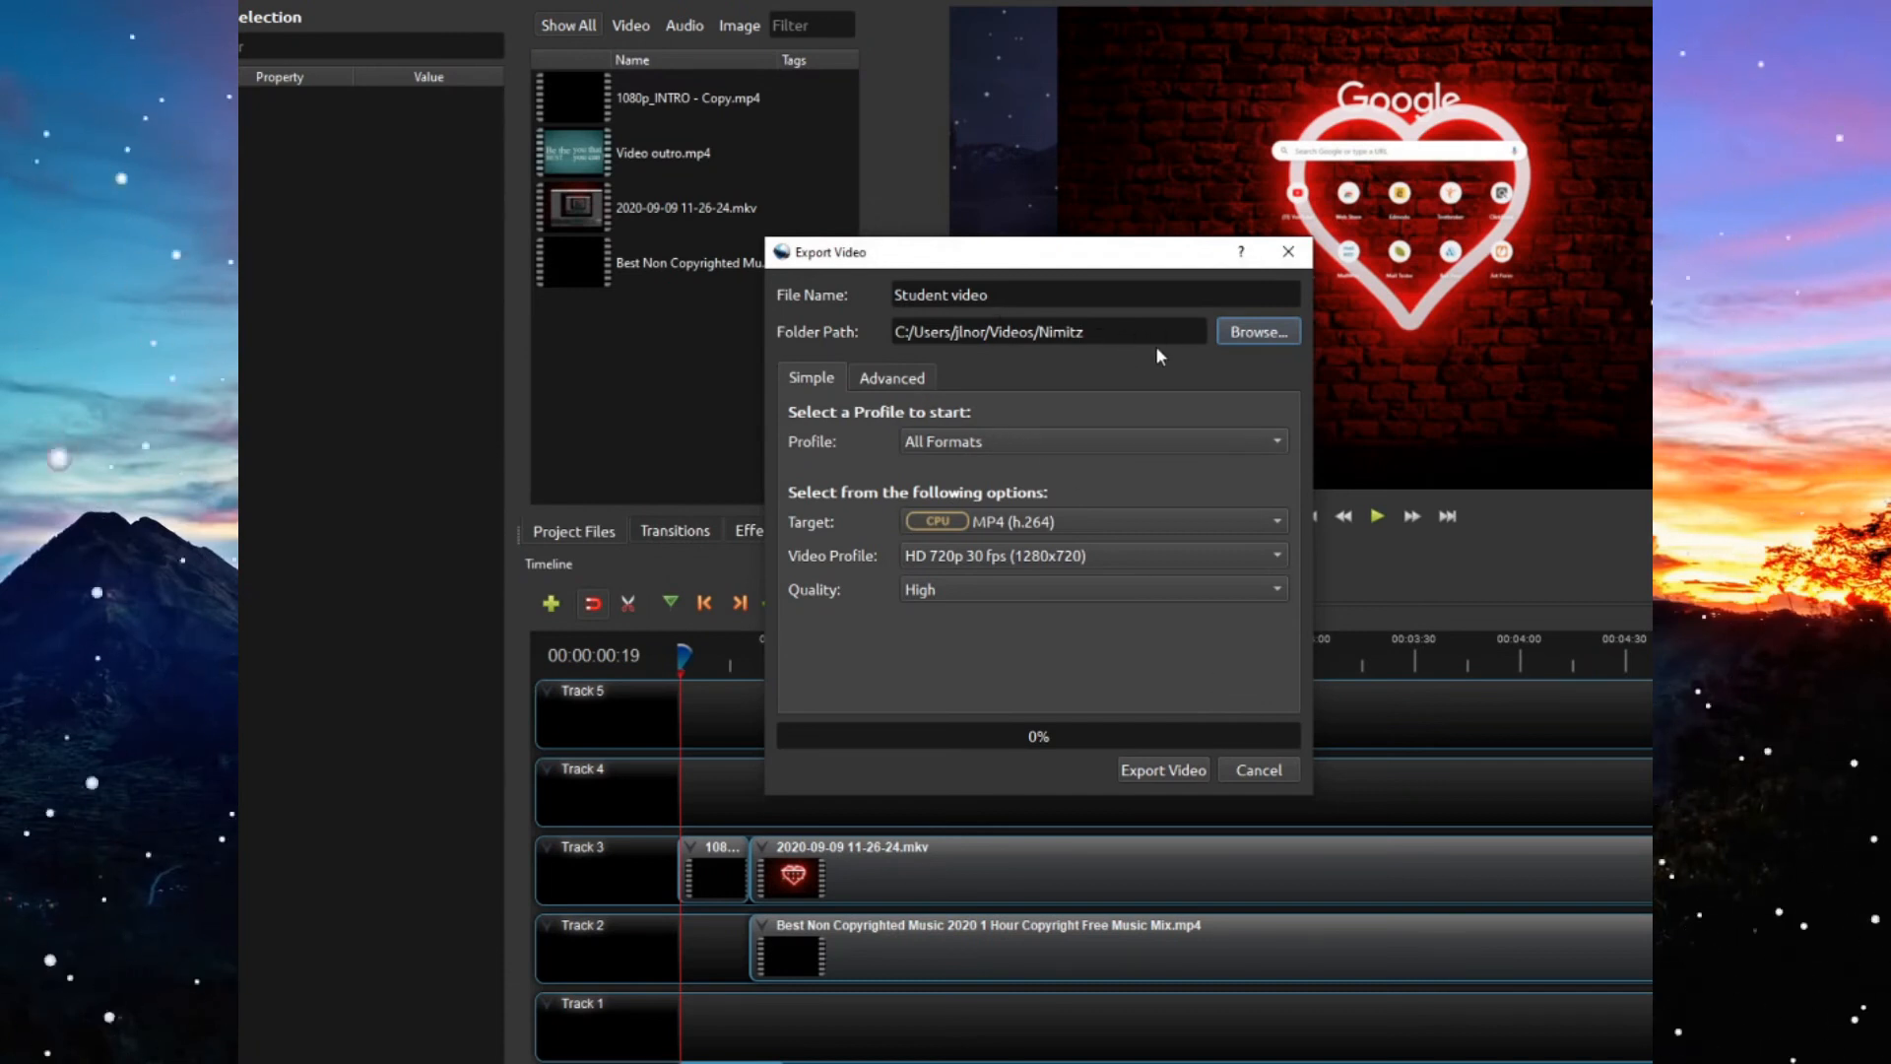
# - Set the export profile to Web and the export target to YouTube-HD
pyautogui.click(946, 443)
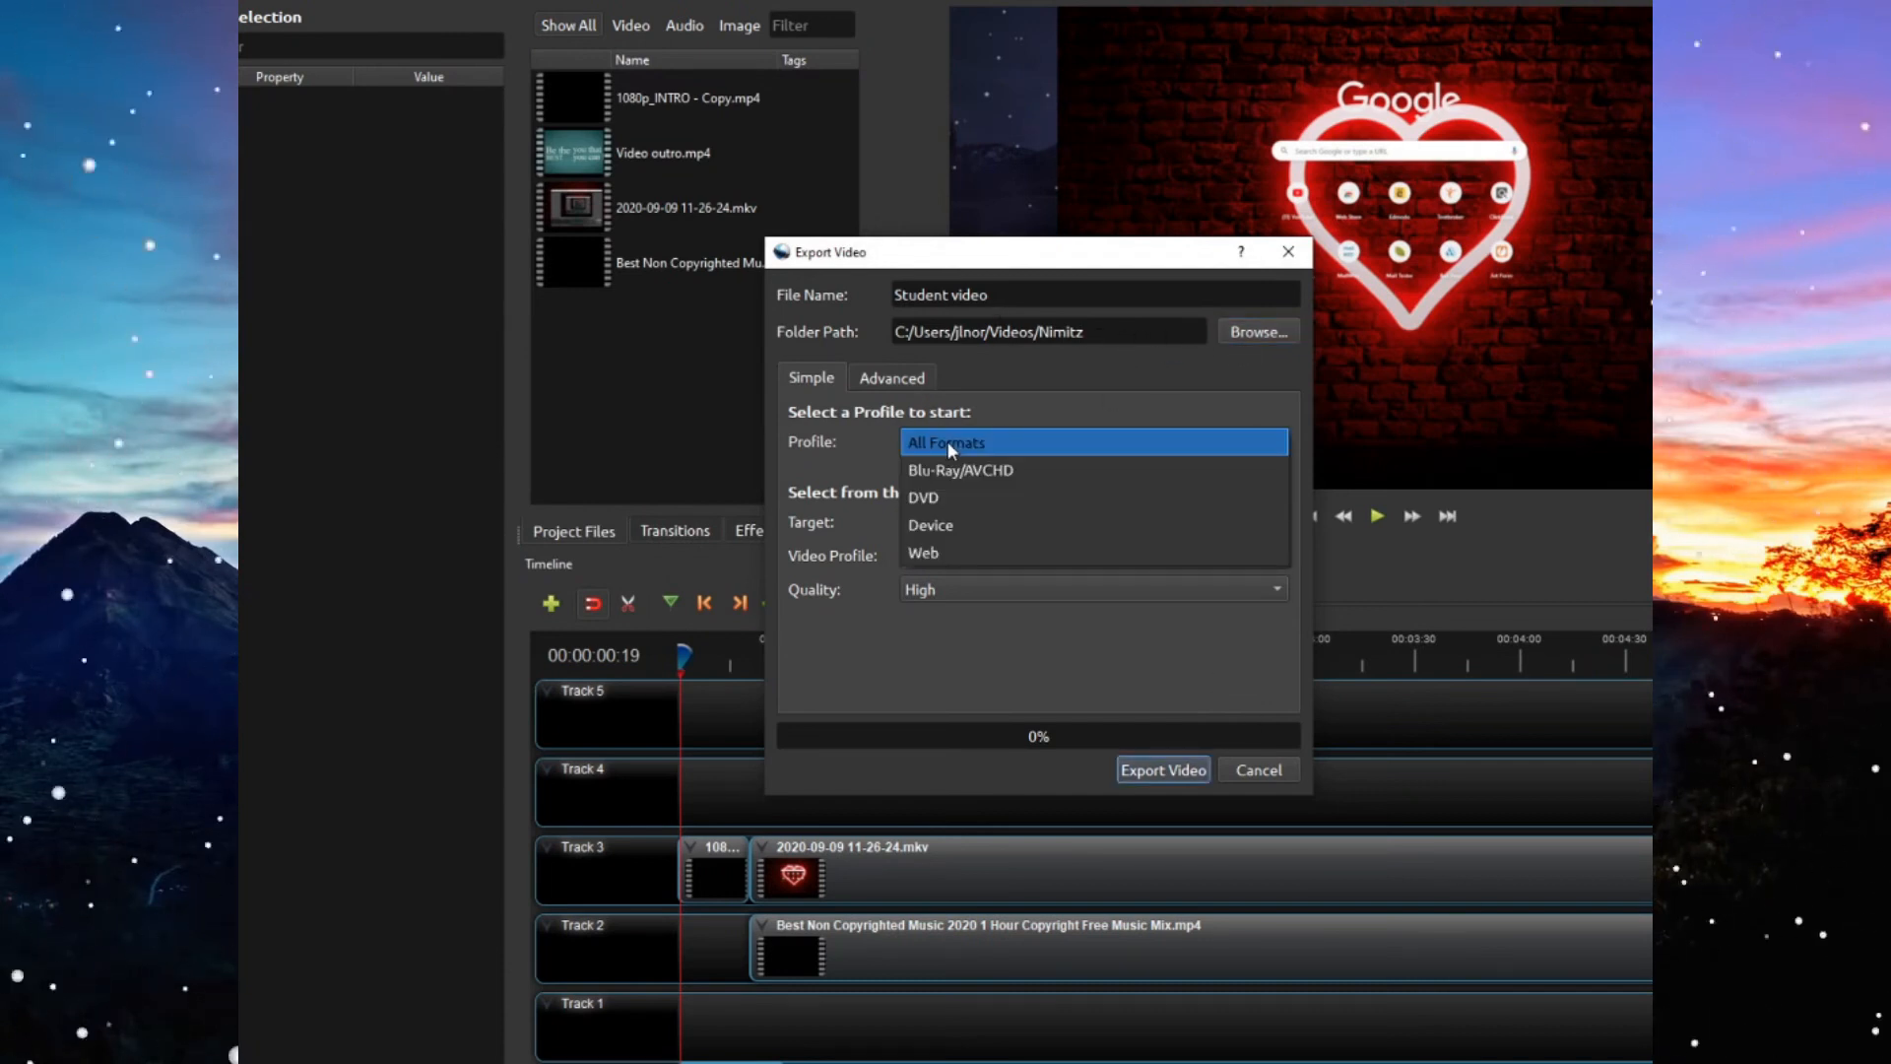
pyautogui.click(961, 557)
pyautogui.click(954, 448)
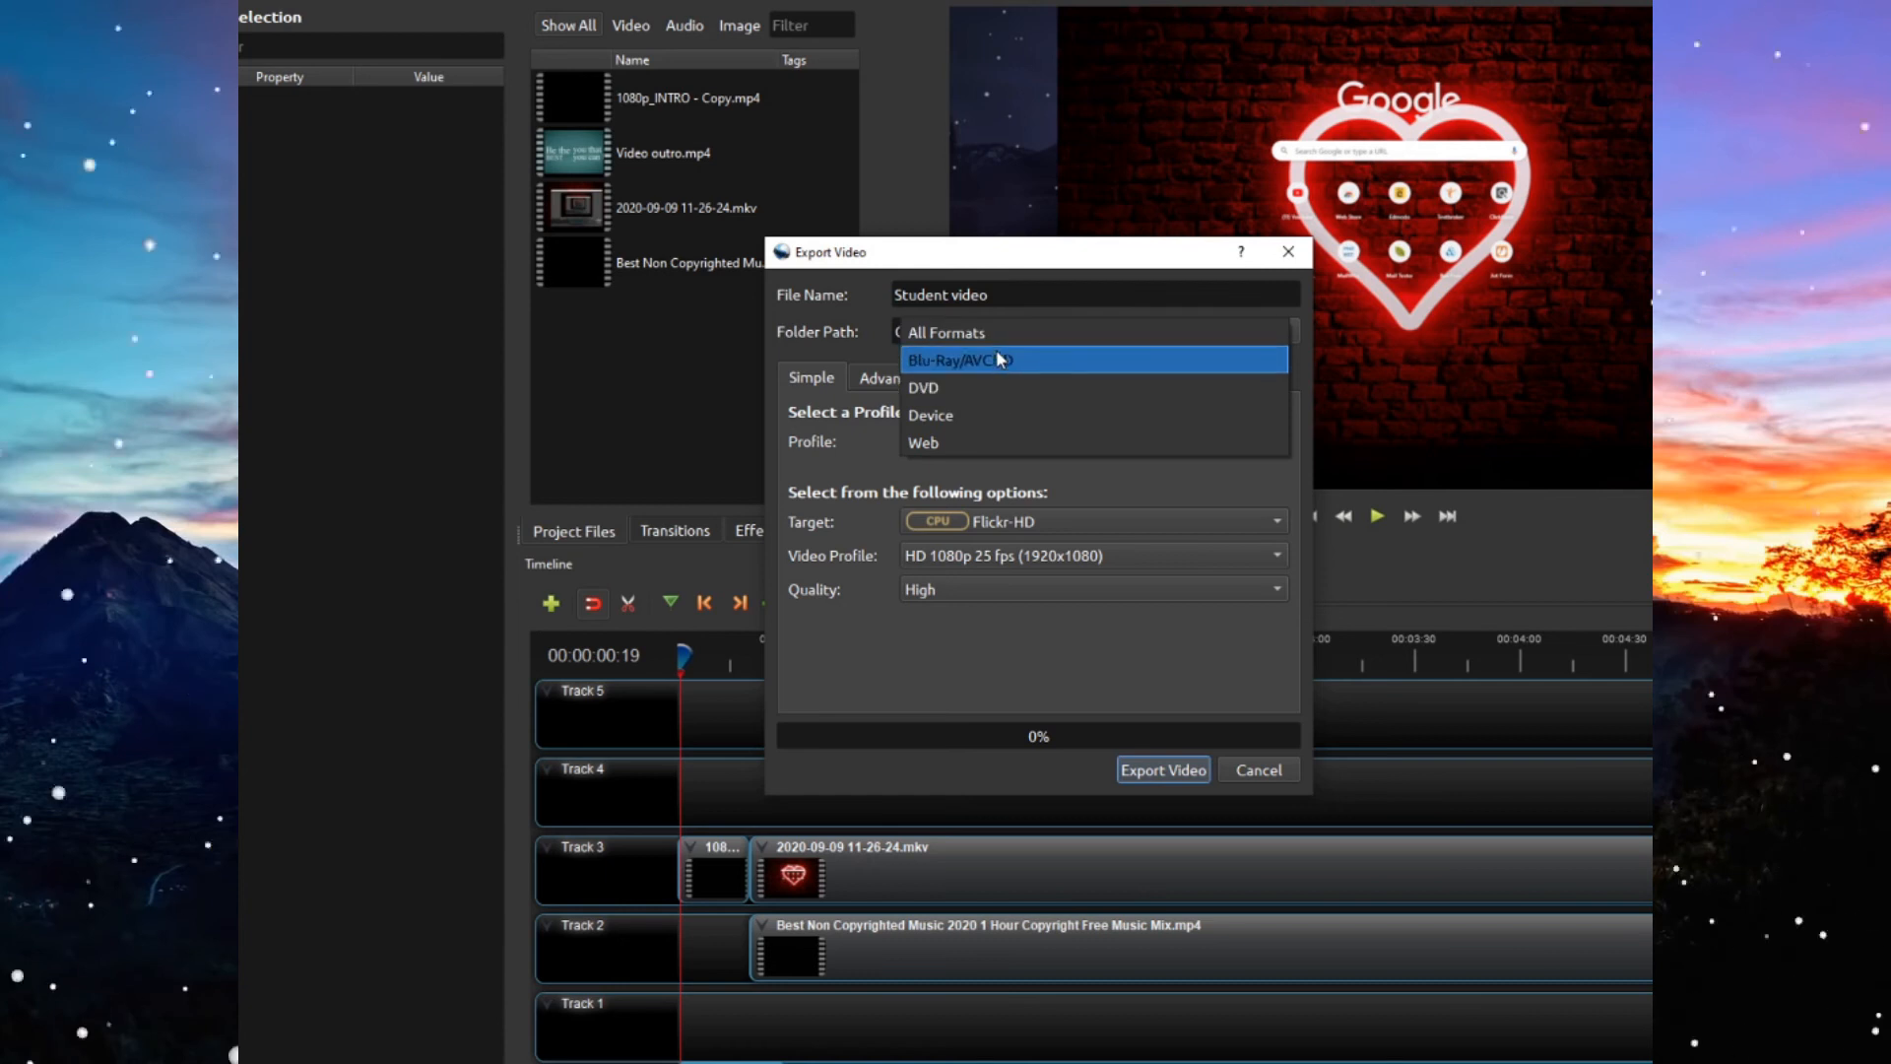
pyautogui.click(991, 441)
pyautogui.click(963, 517)
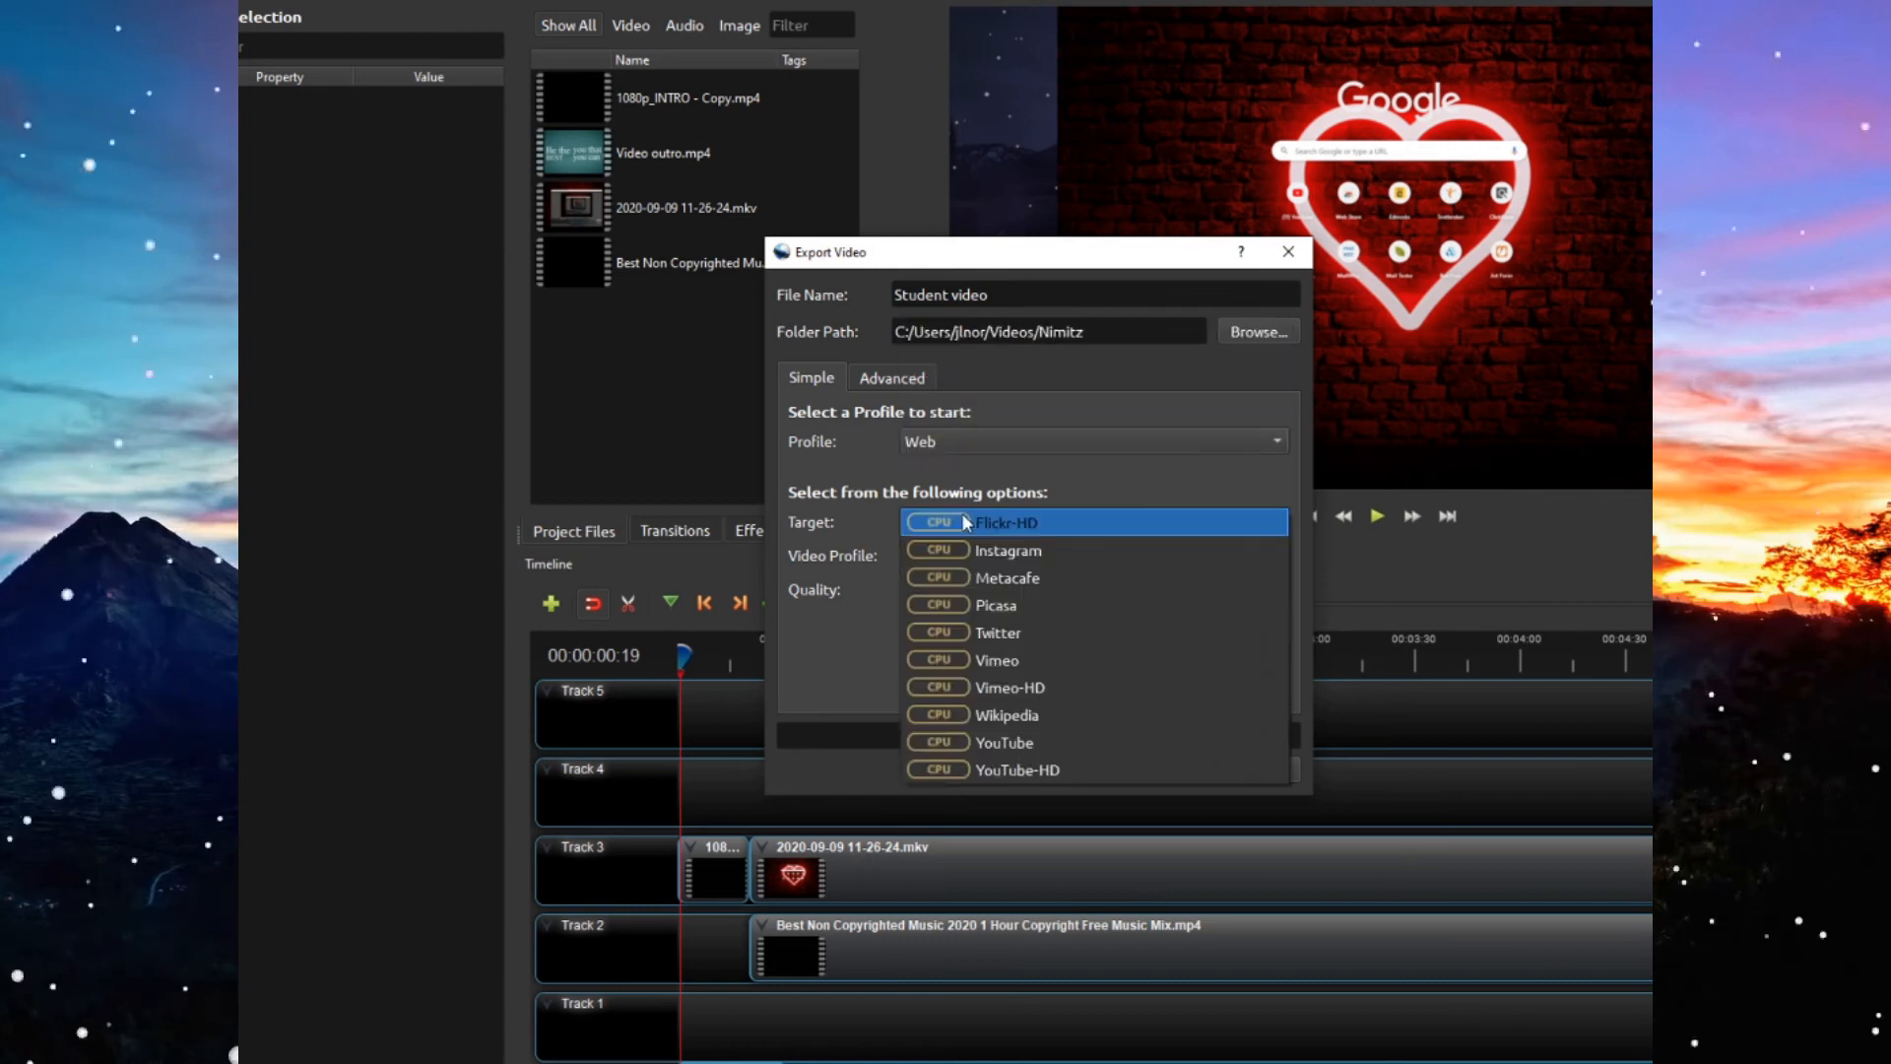
pyautogui.click(1051, 767)
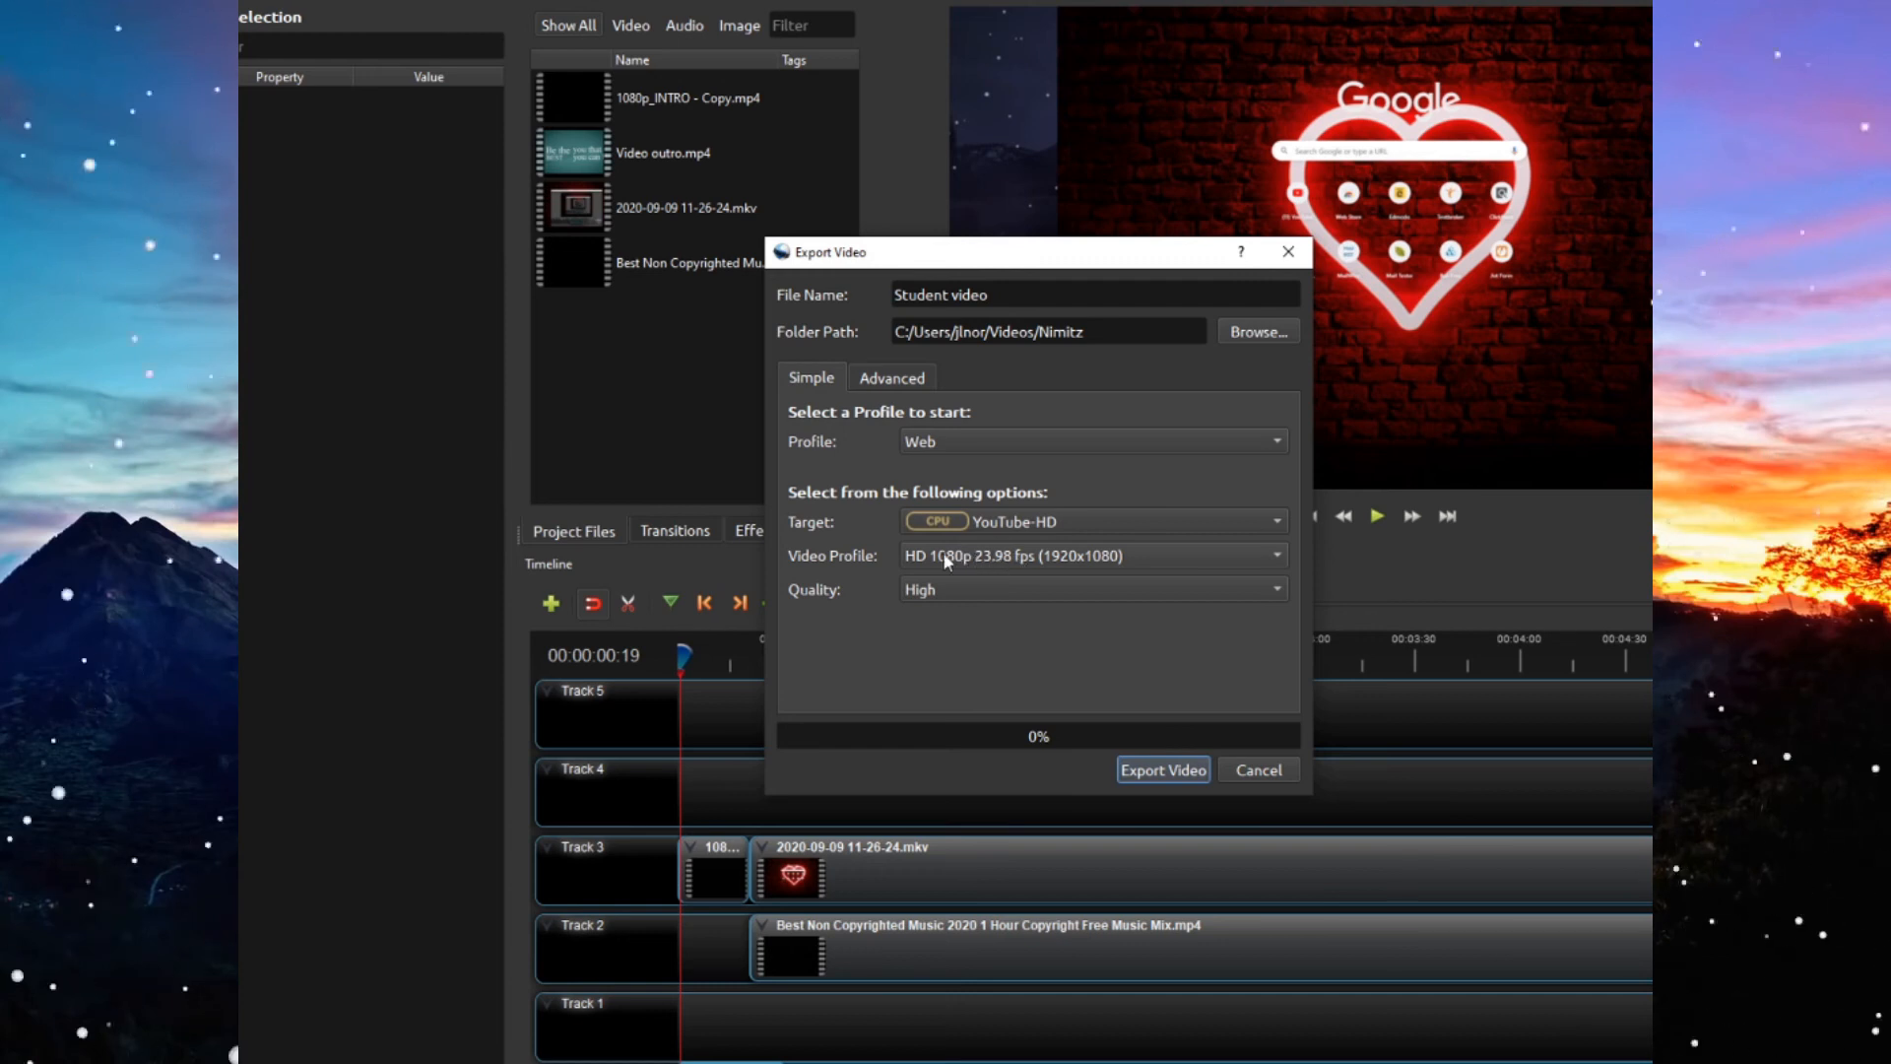
# - Set the video profile to HD 1080p 23.98 fps (1920x1080) and start exporting the video
pyautogui.click(993, 558)
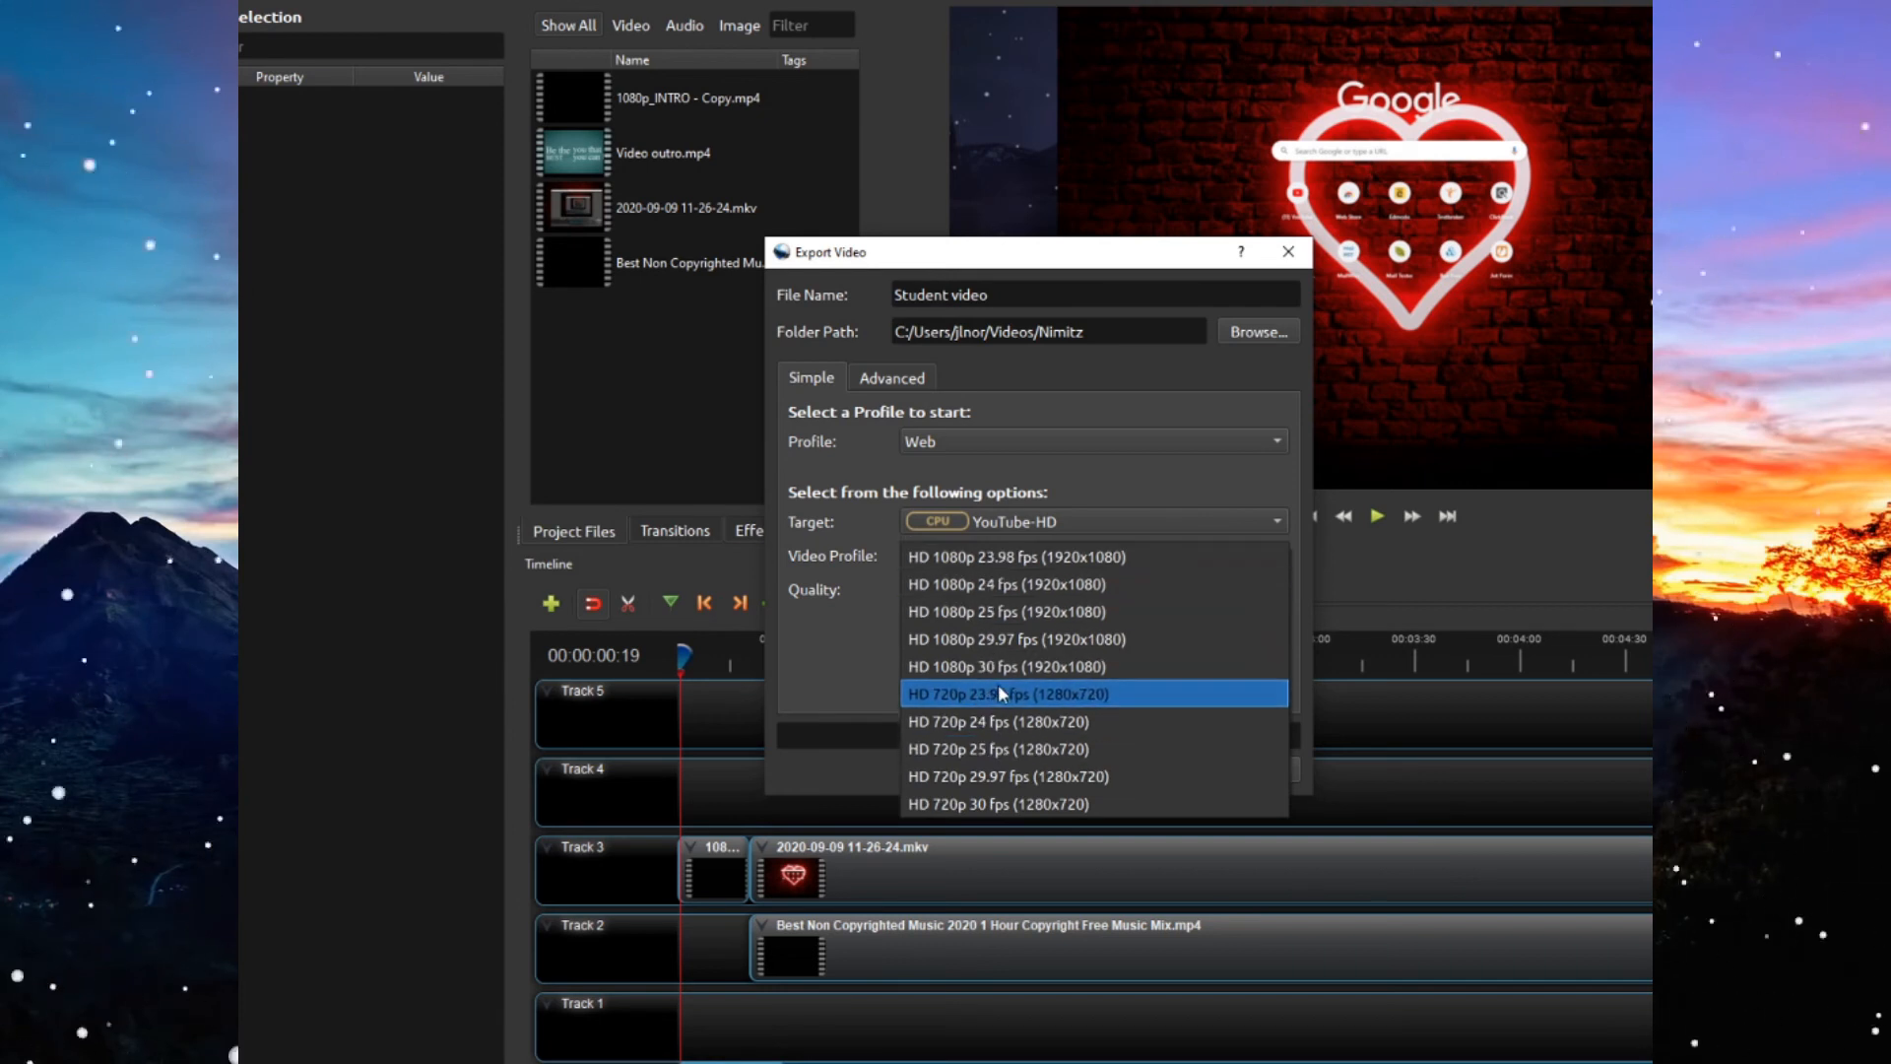
pyautogui.click(1013, 554)
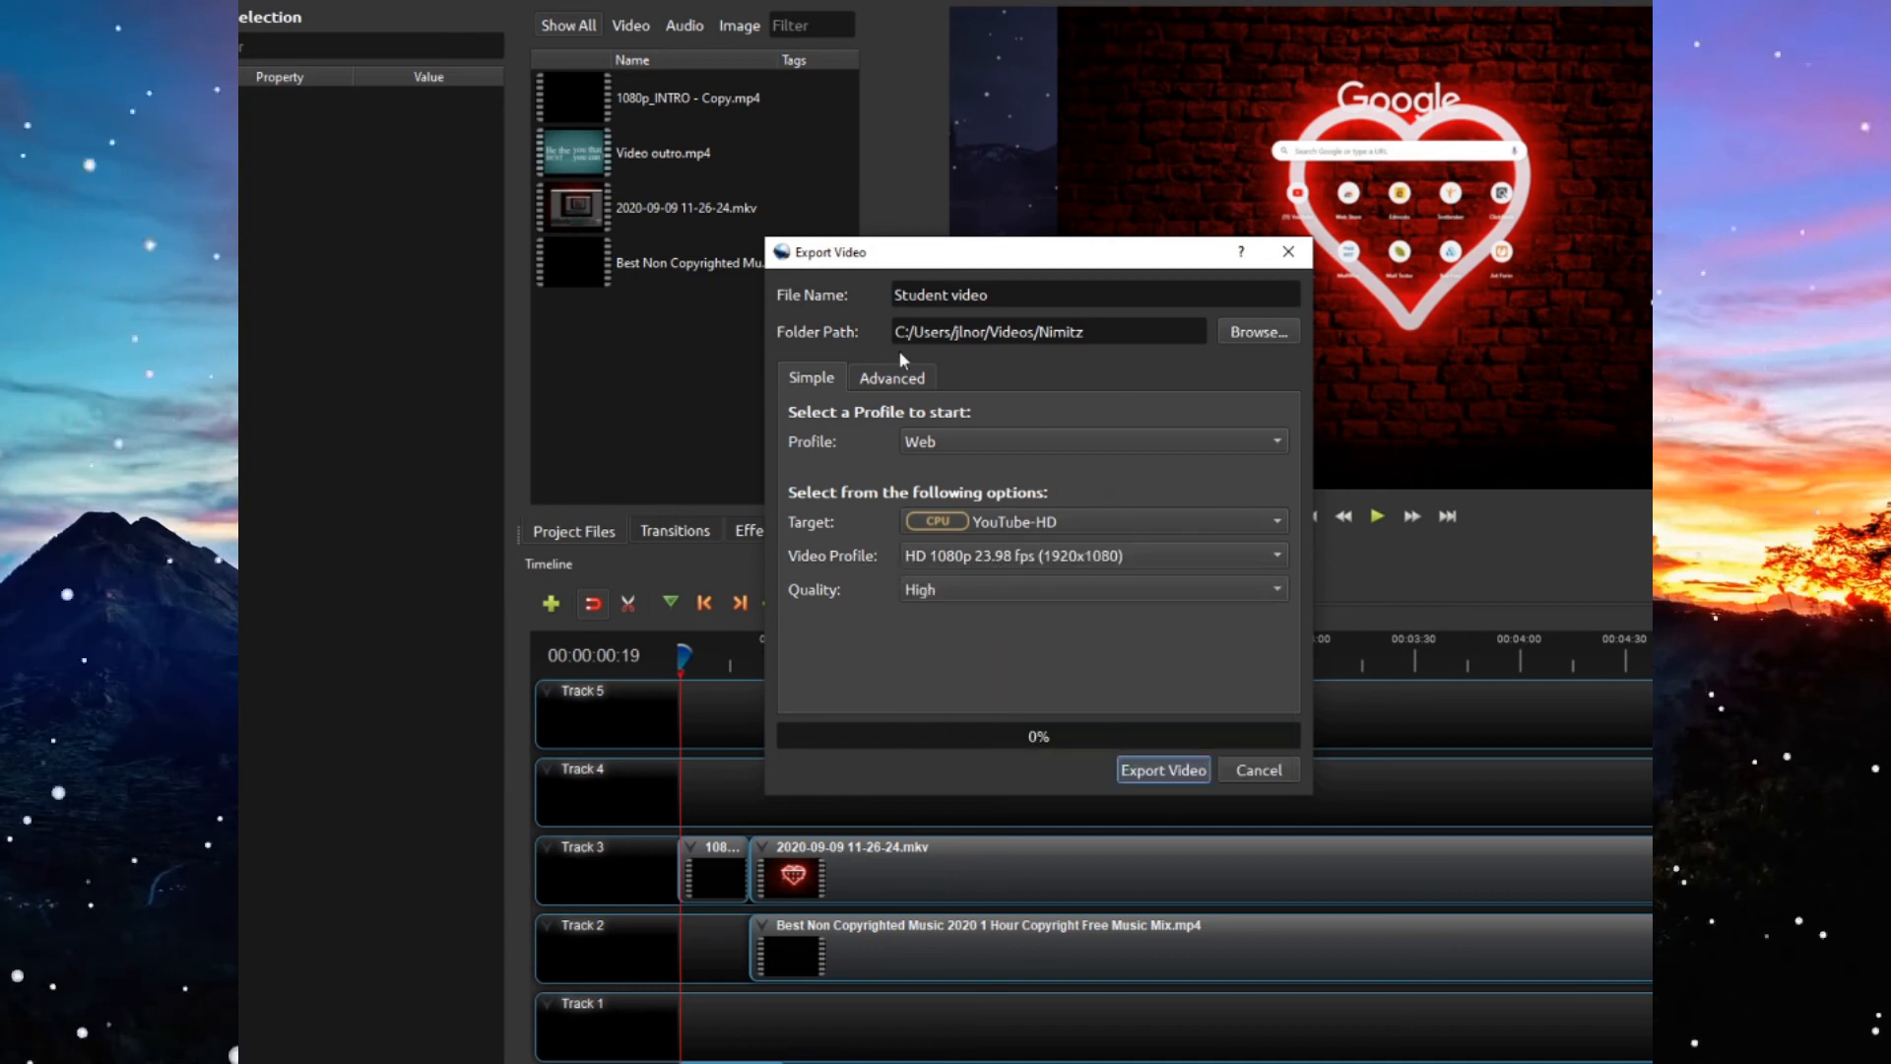
pyautogui.click(1144, 771)
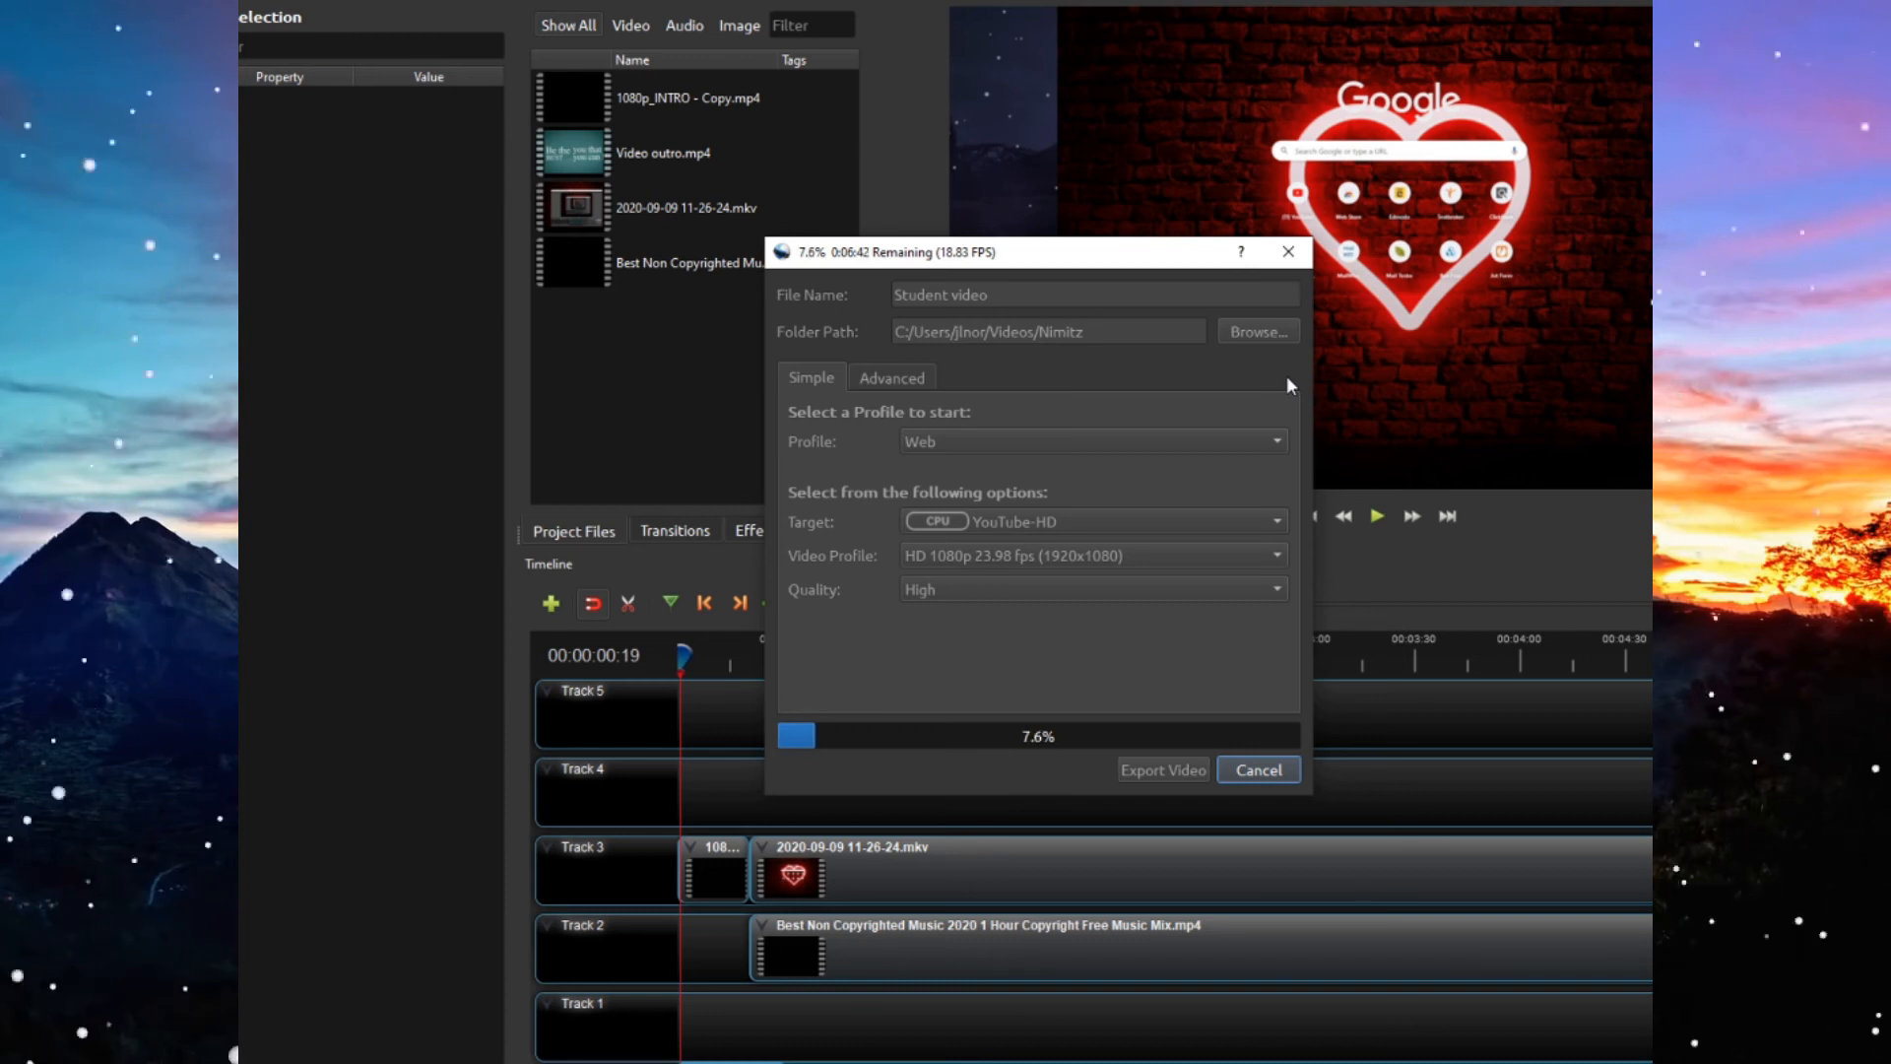
# - Switch to OBS, show the Video Capture Device source, enlarge the webcam image near the canvas centre, and minimize OBS
pyautogui.click(1189, 1061)
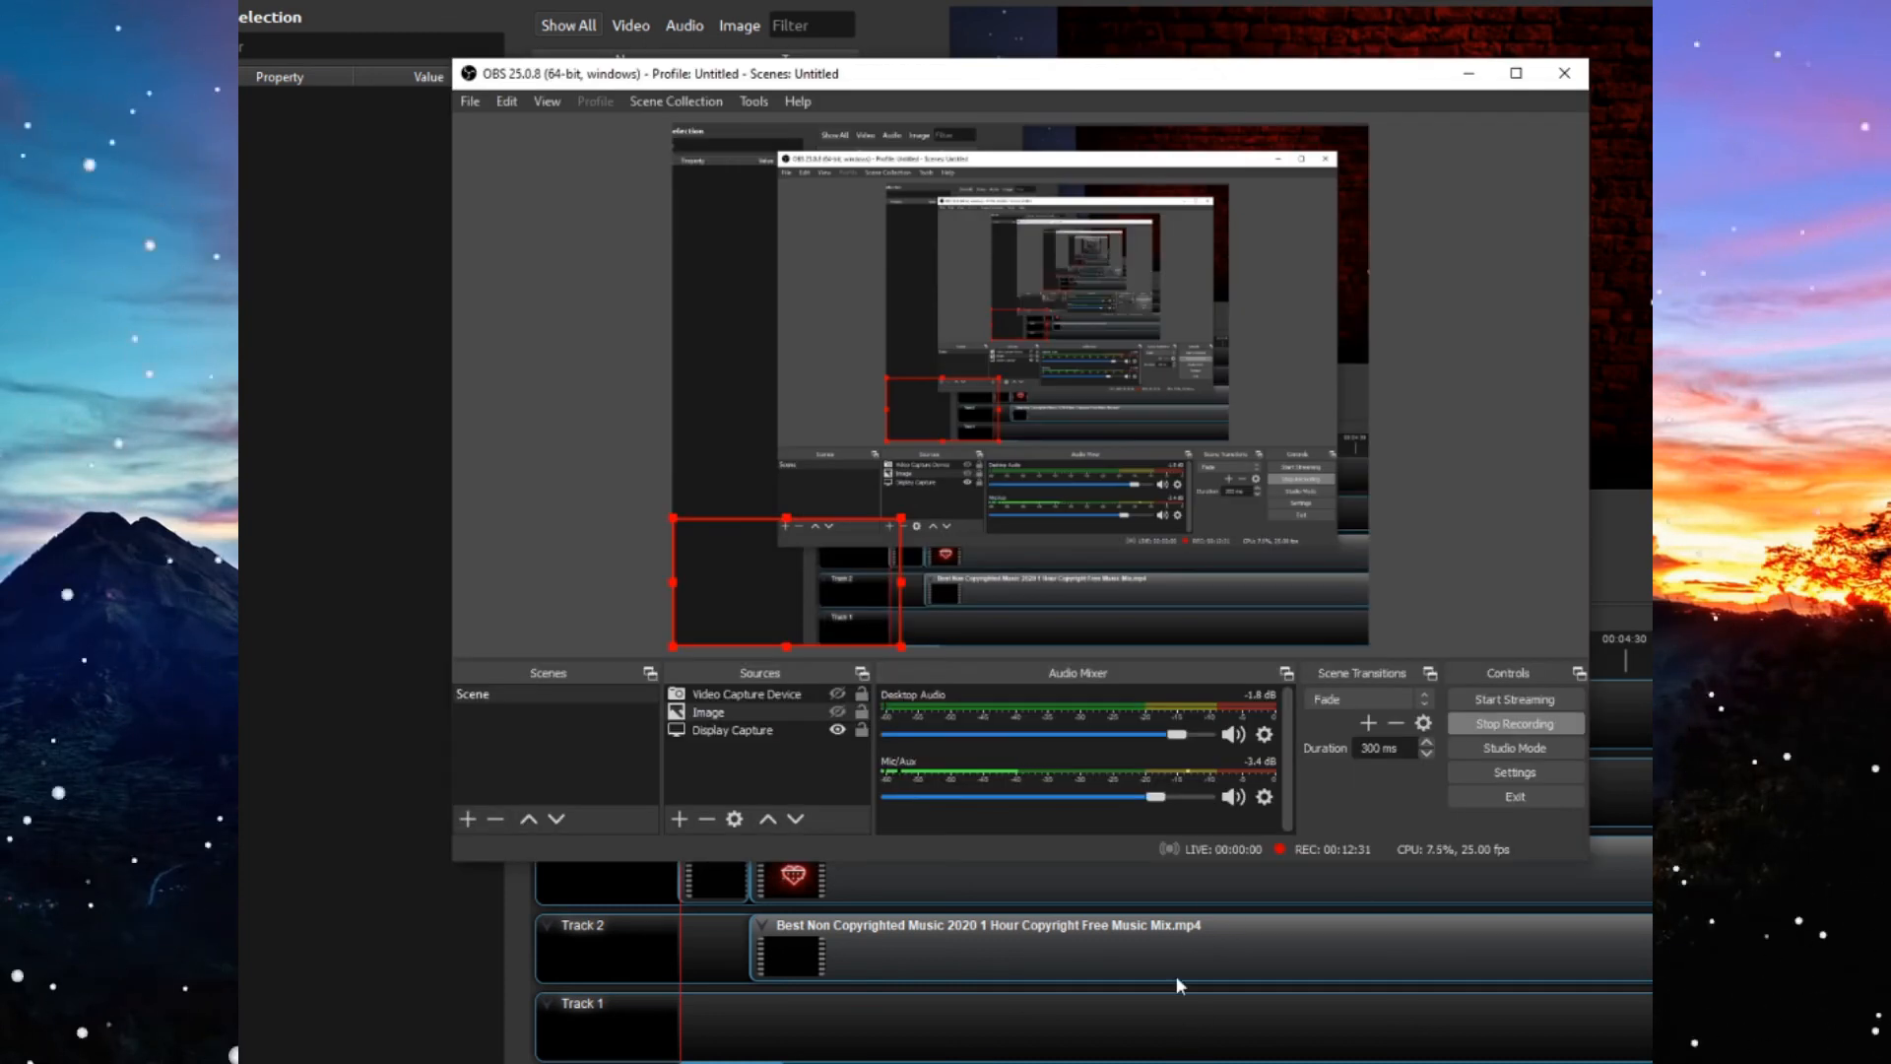
pyautogui.click(836, 693)
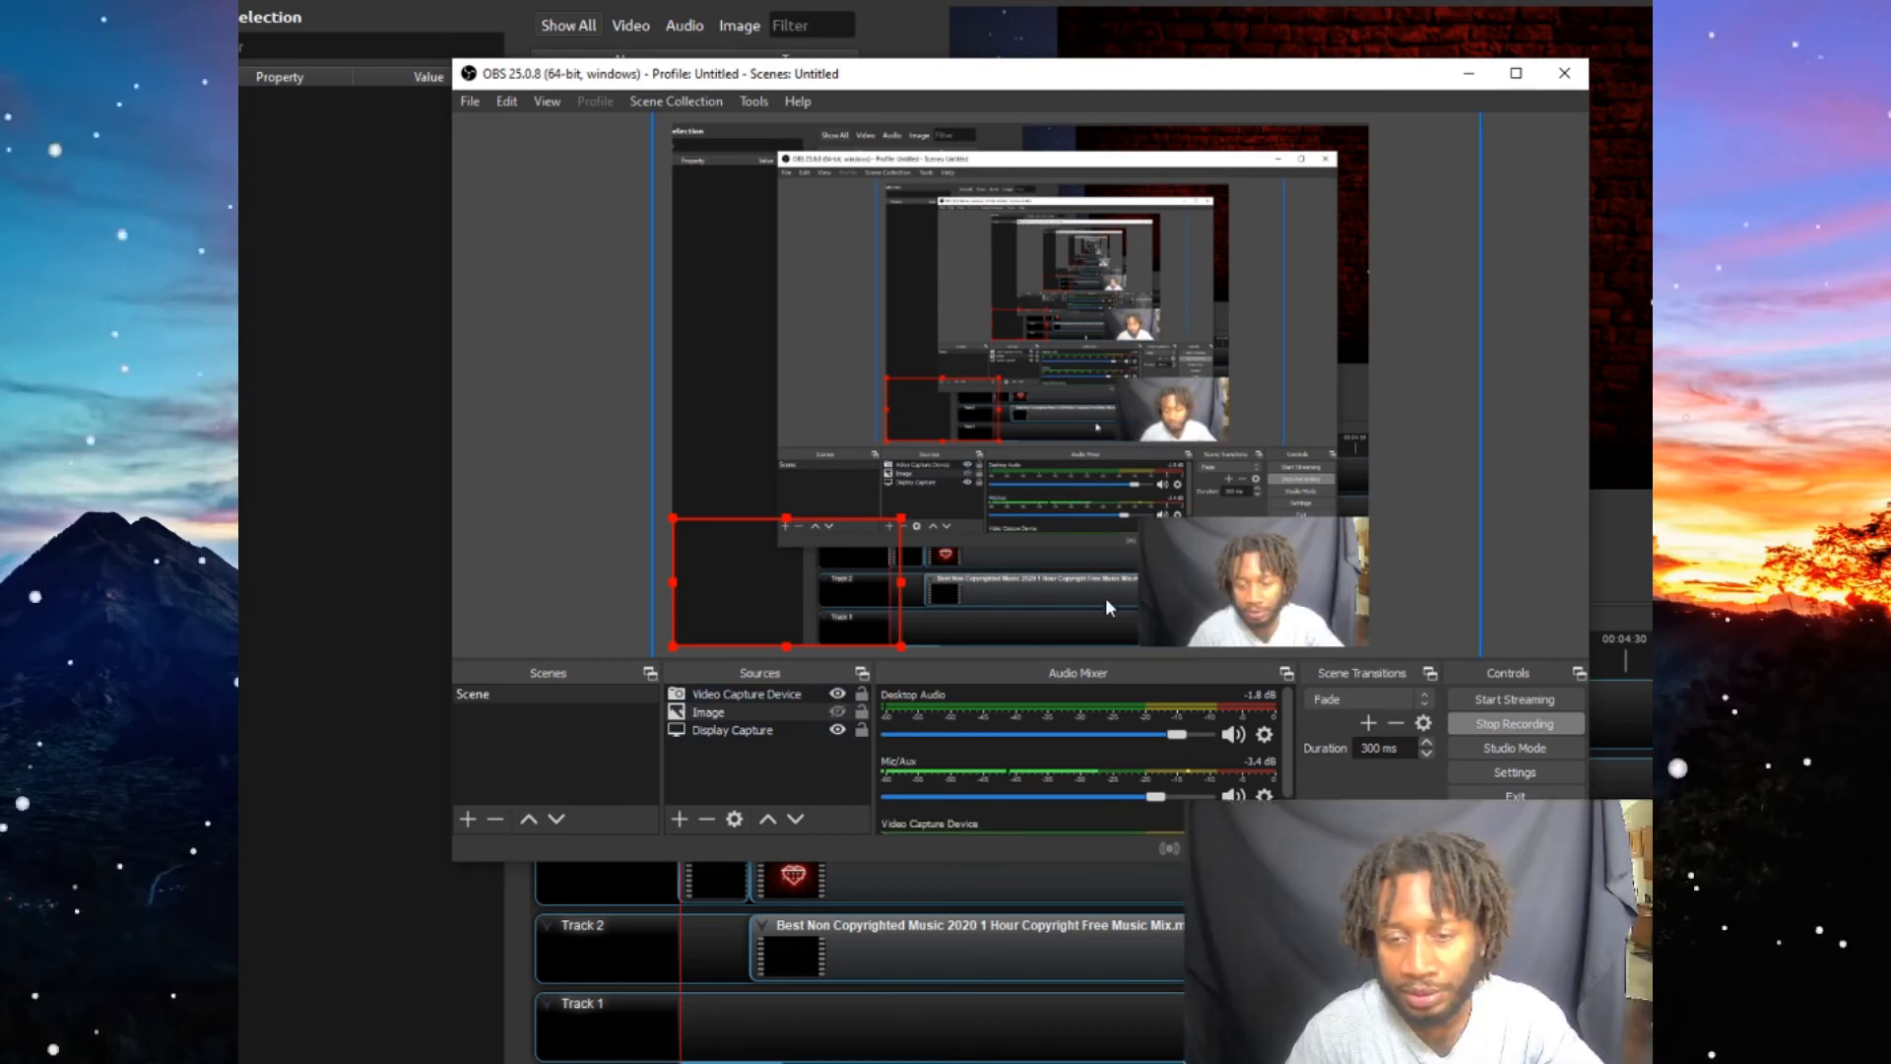
pyautogui.click(1159, 563)
pyautogui.moveTo(1139, 518); pyautogui.dragTo(854, 304)
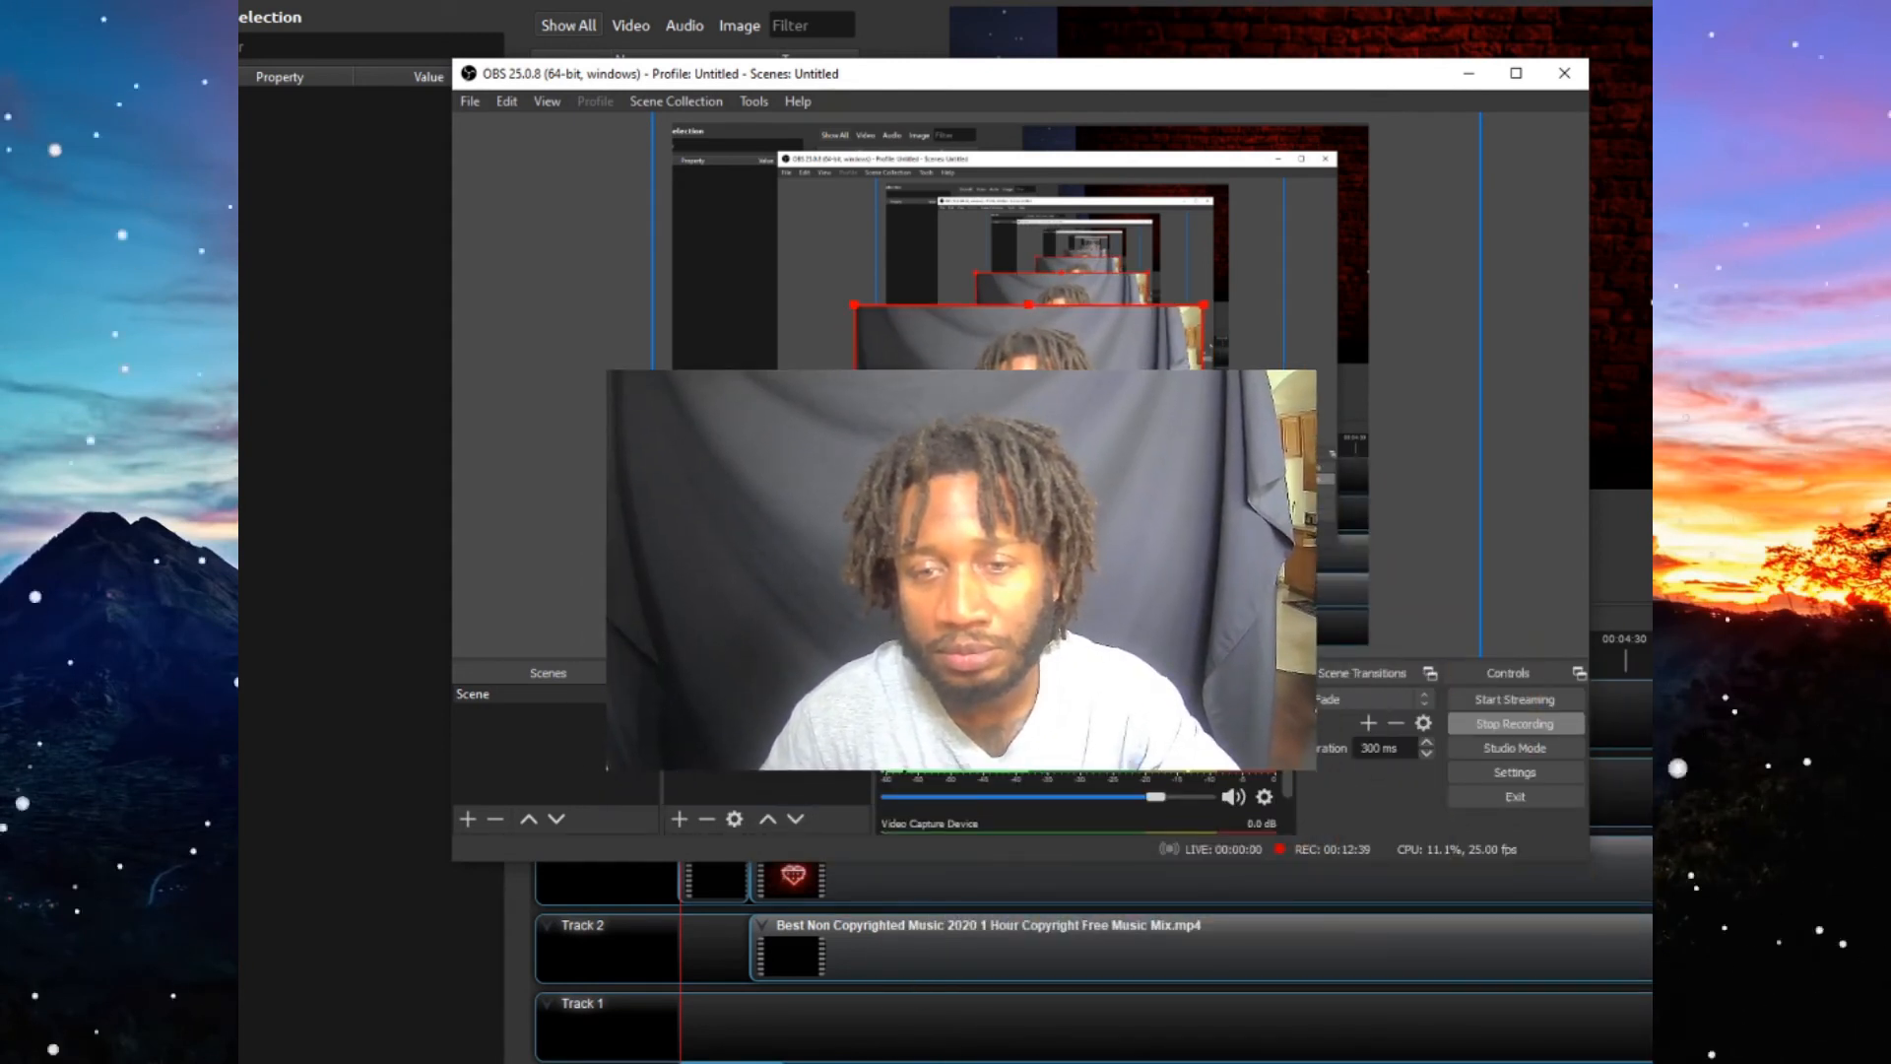
pyautogui.click(1641, 553)
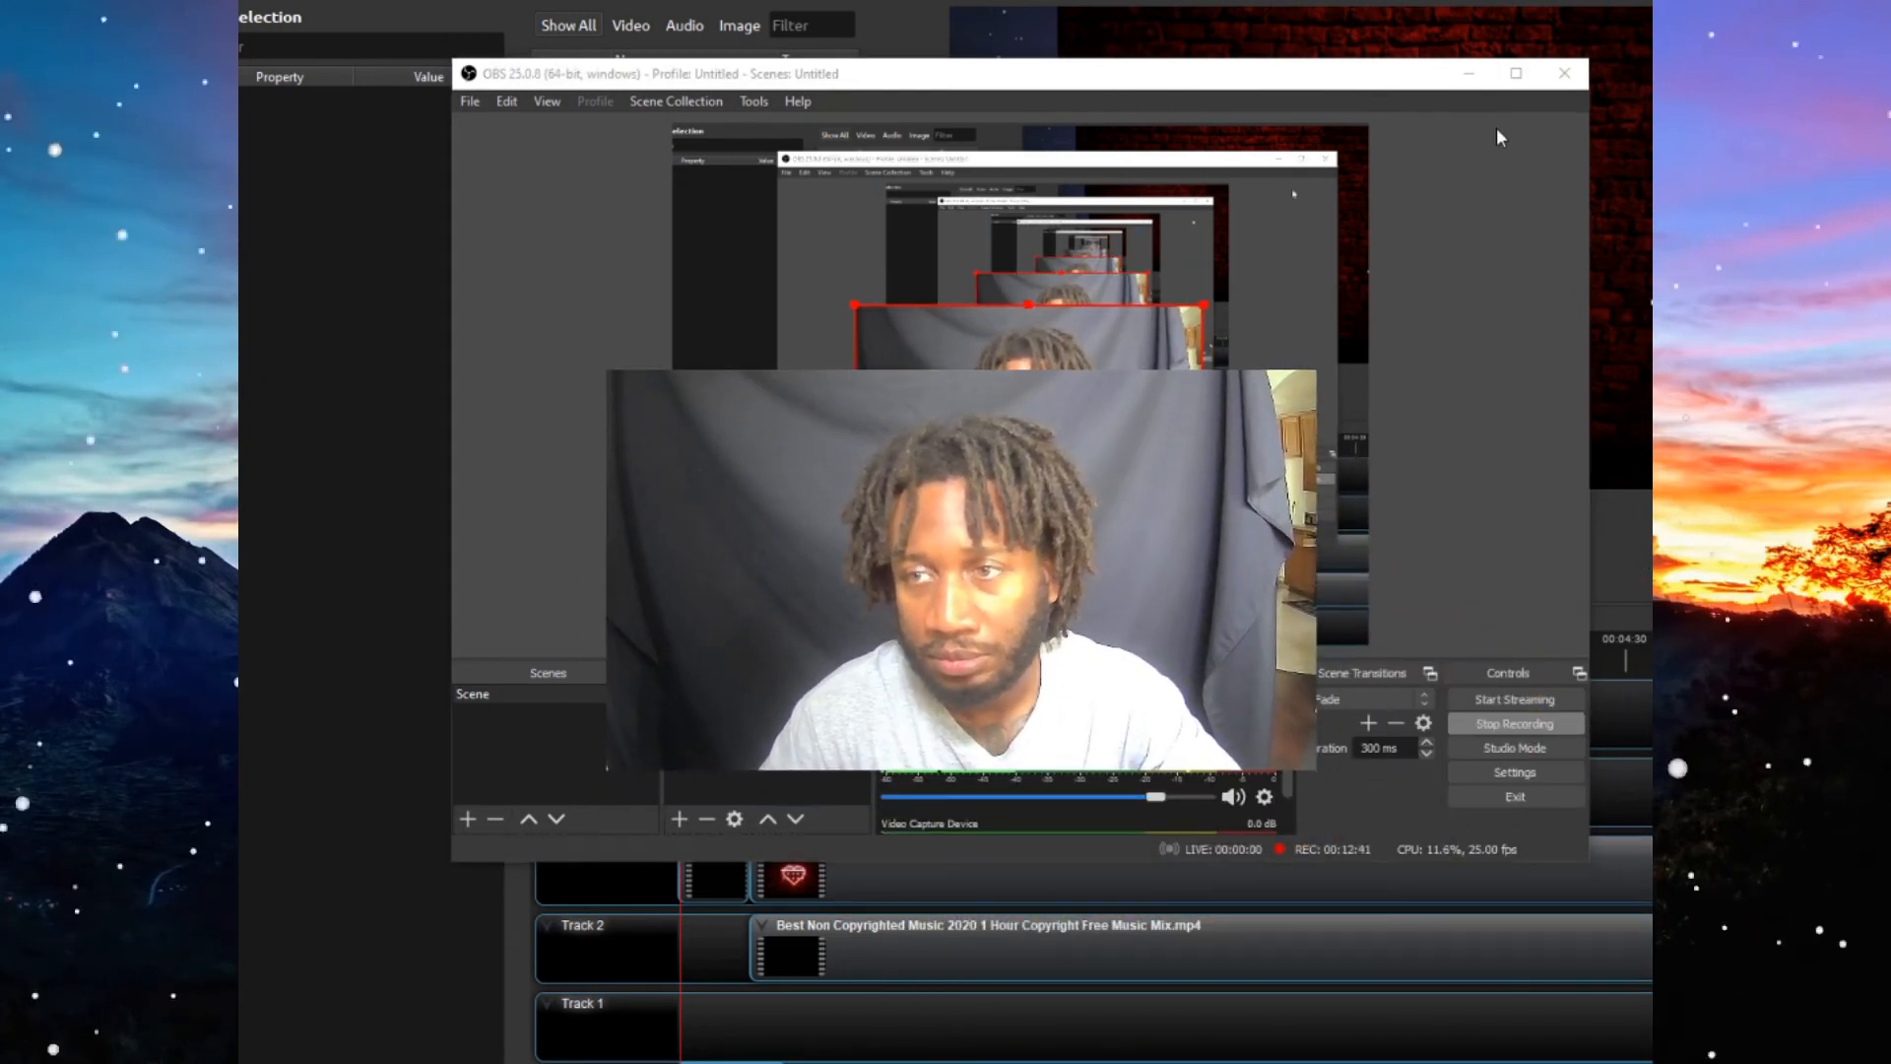
pyautogui.click(1469, 72)
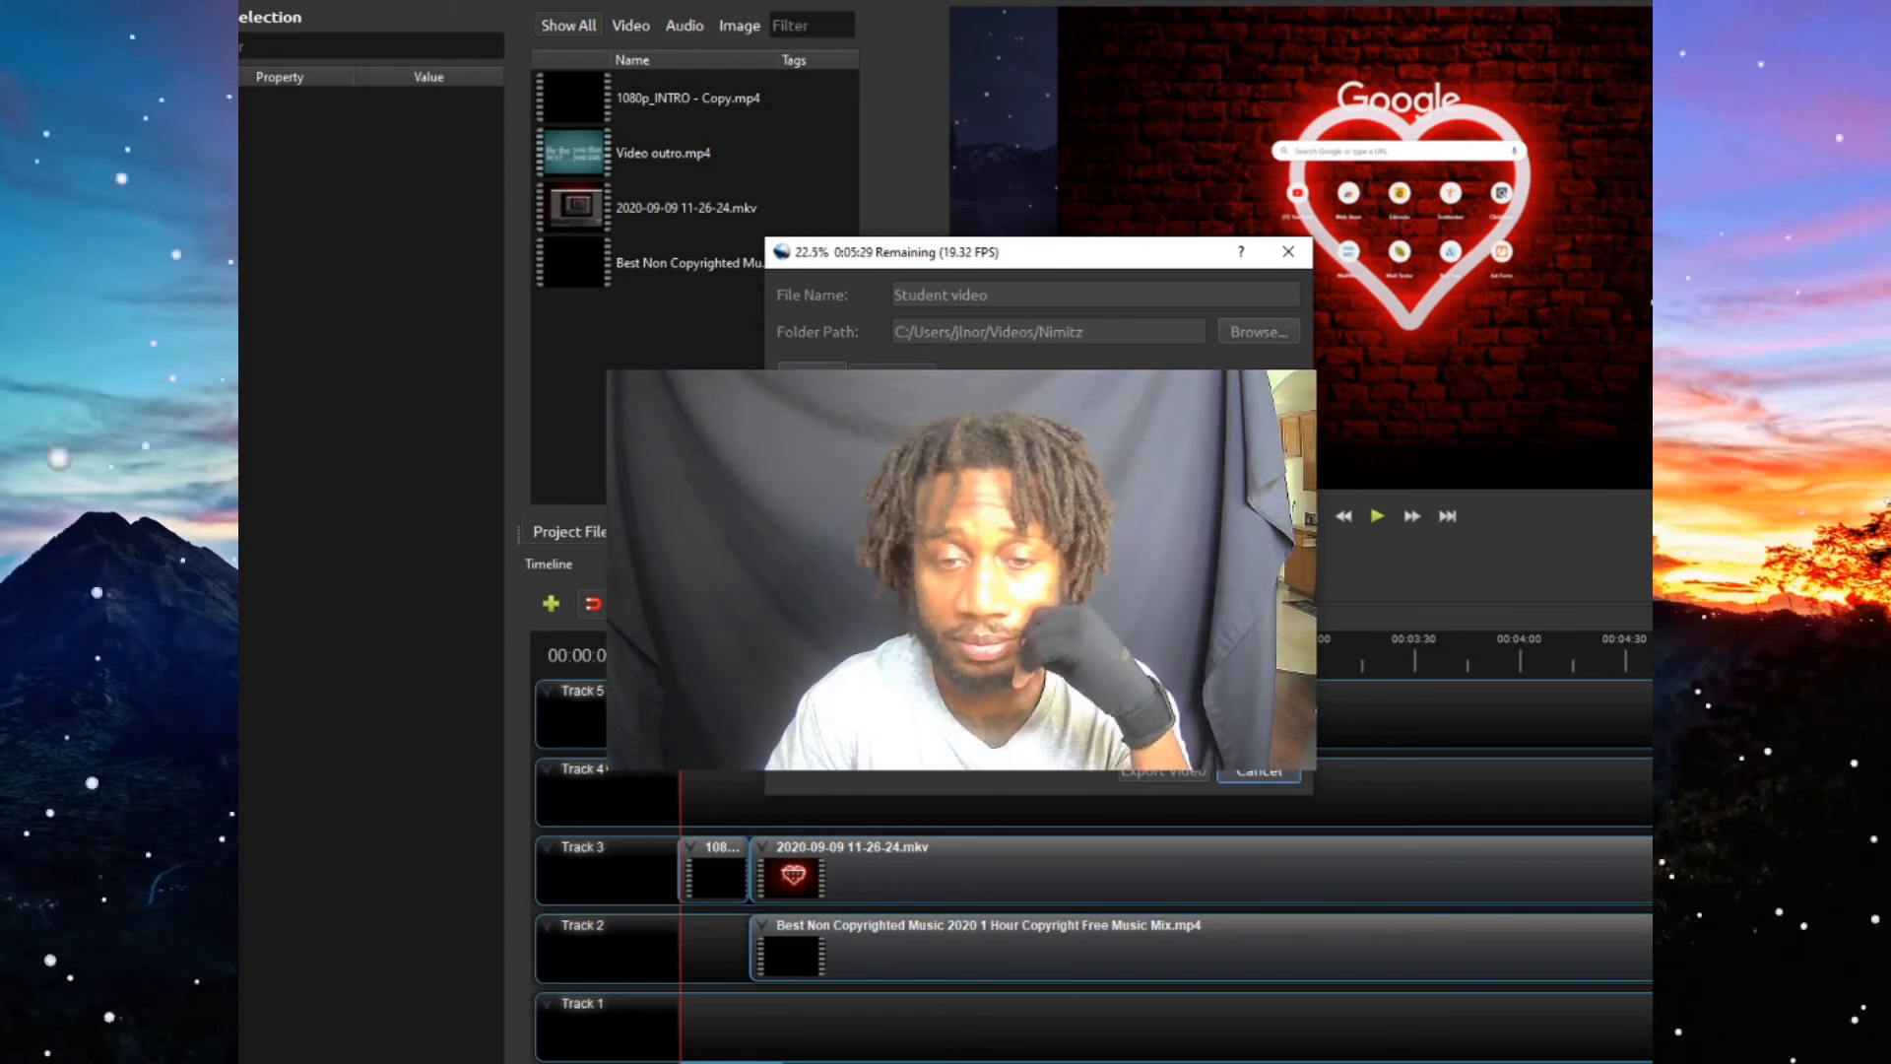
# - Return to OBS, shrink the webcam image into the canvas's lower-right corner, and move the OBS window slightly up
pyautogui.hotkey('alt', 'Tab')
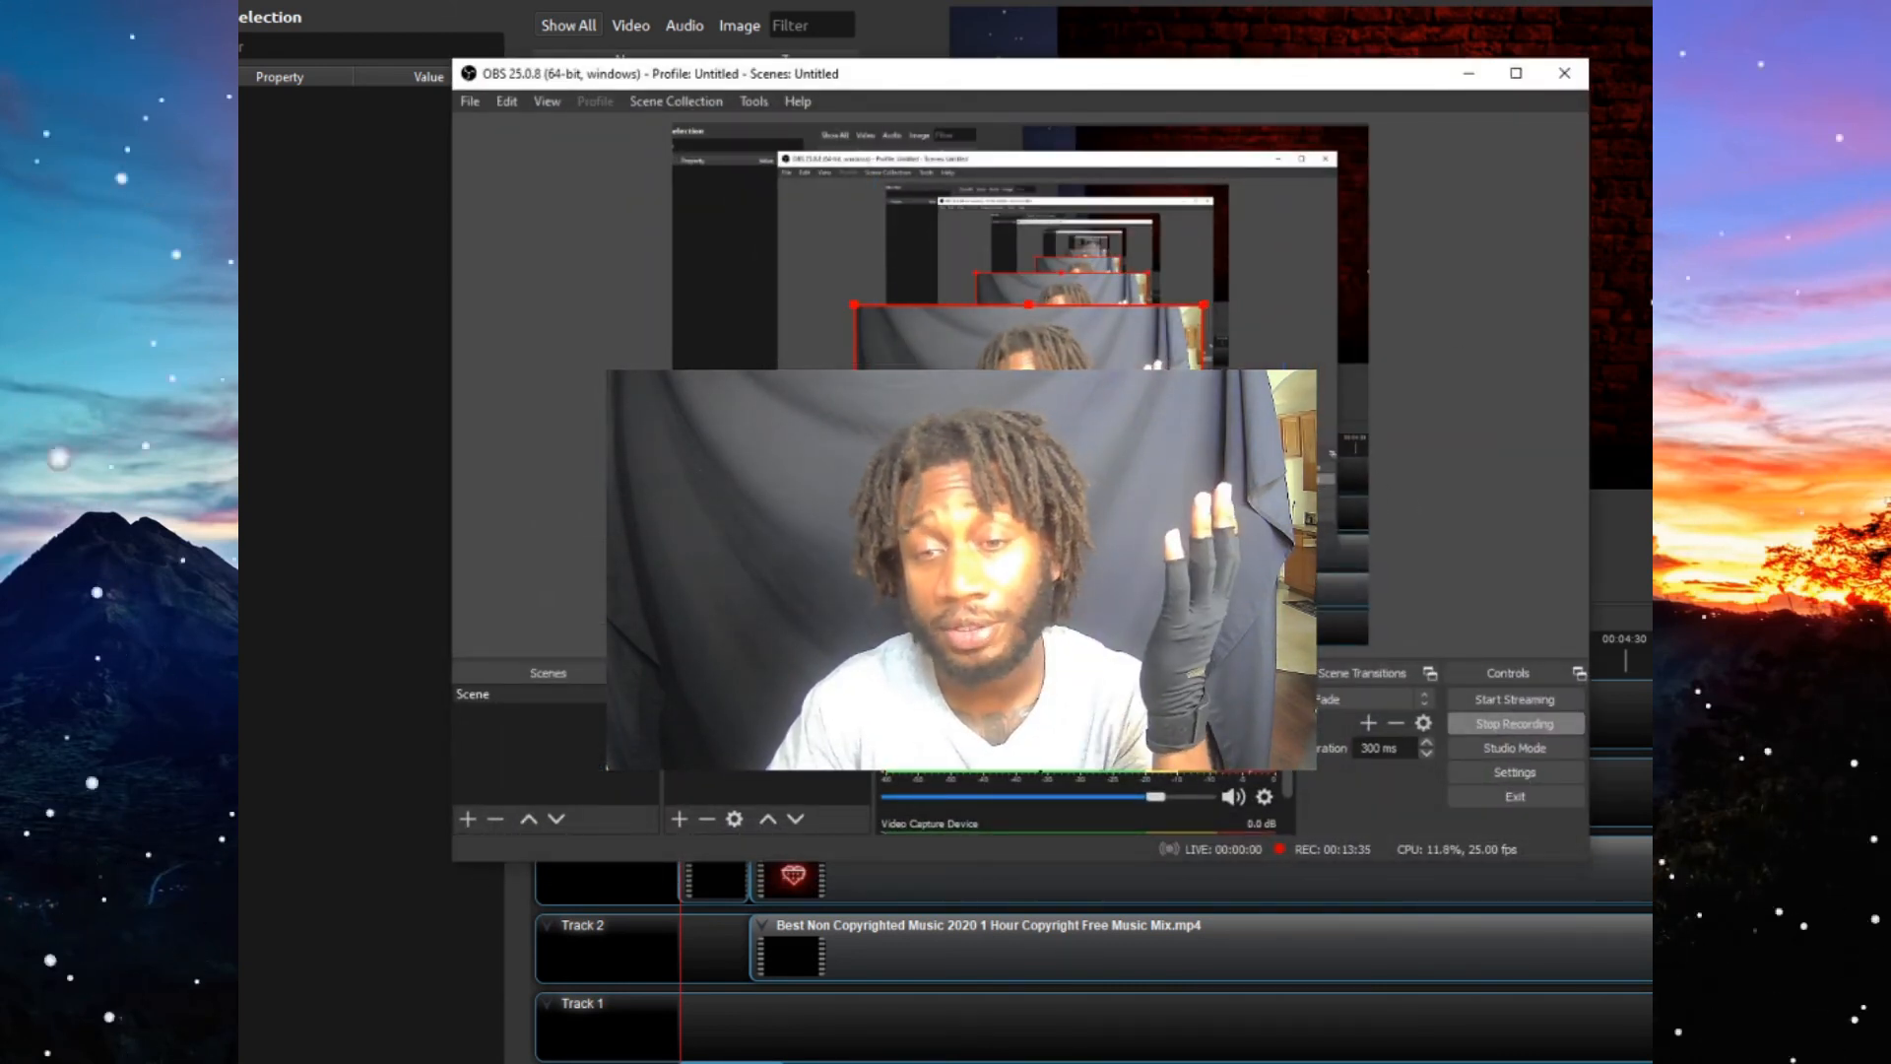
pyautogui.moveTo(942, 370); pyautogui.dragTo(1107, 513)
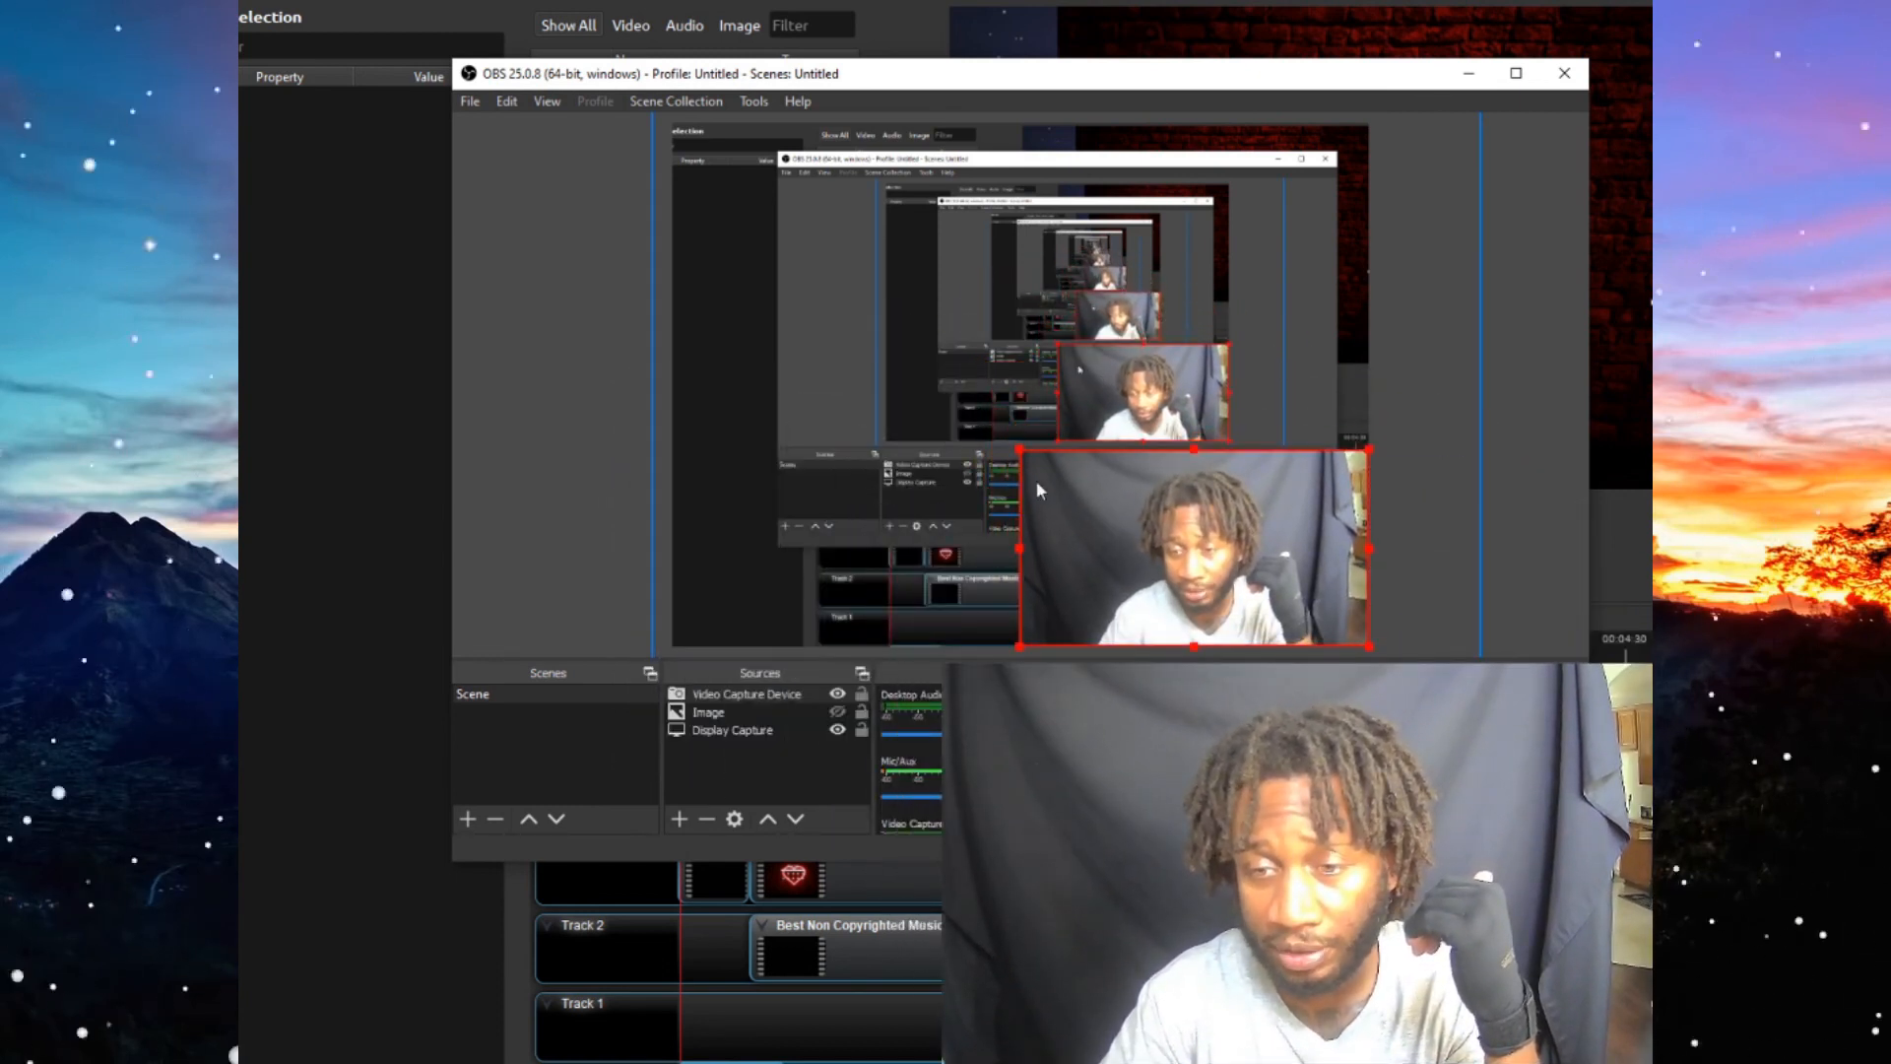
pyautogui.moveTo(1025, 455); pyautogui.dragTo(1109, 524)
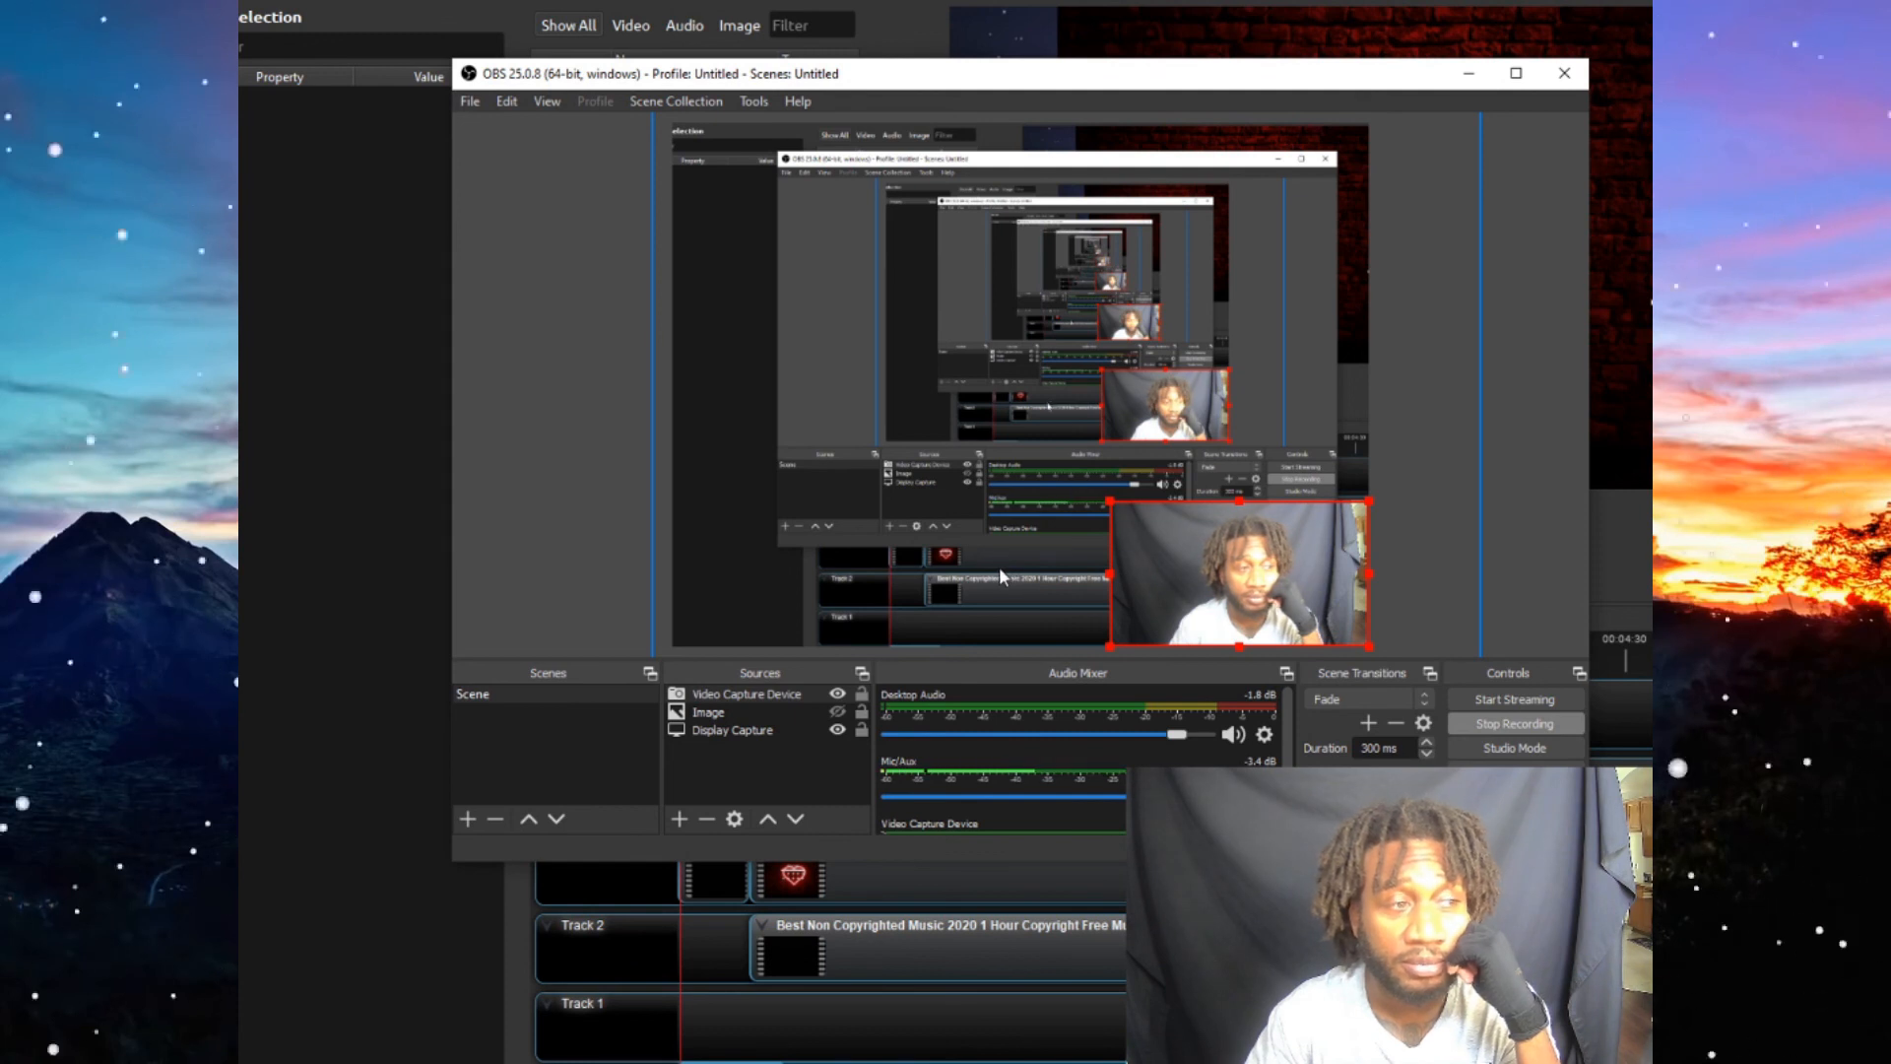
pyautogui.moveTo(972, 89); pyautogui.dragTo(938, 36)
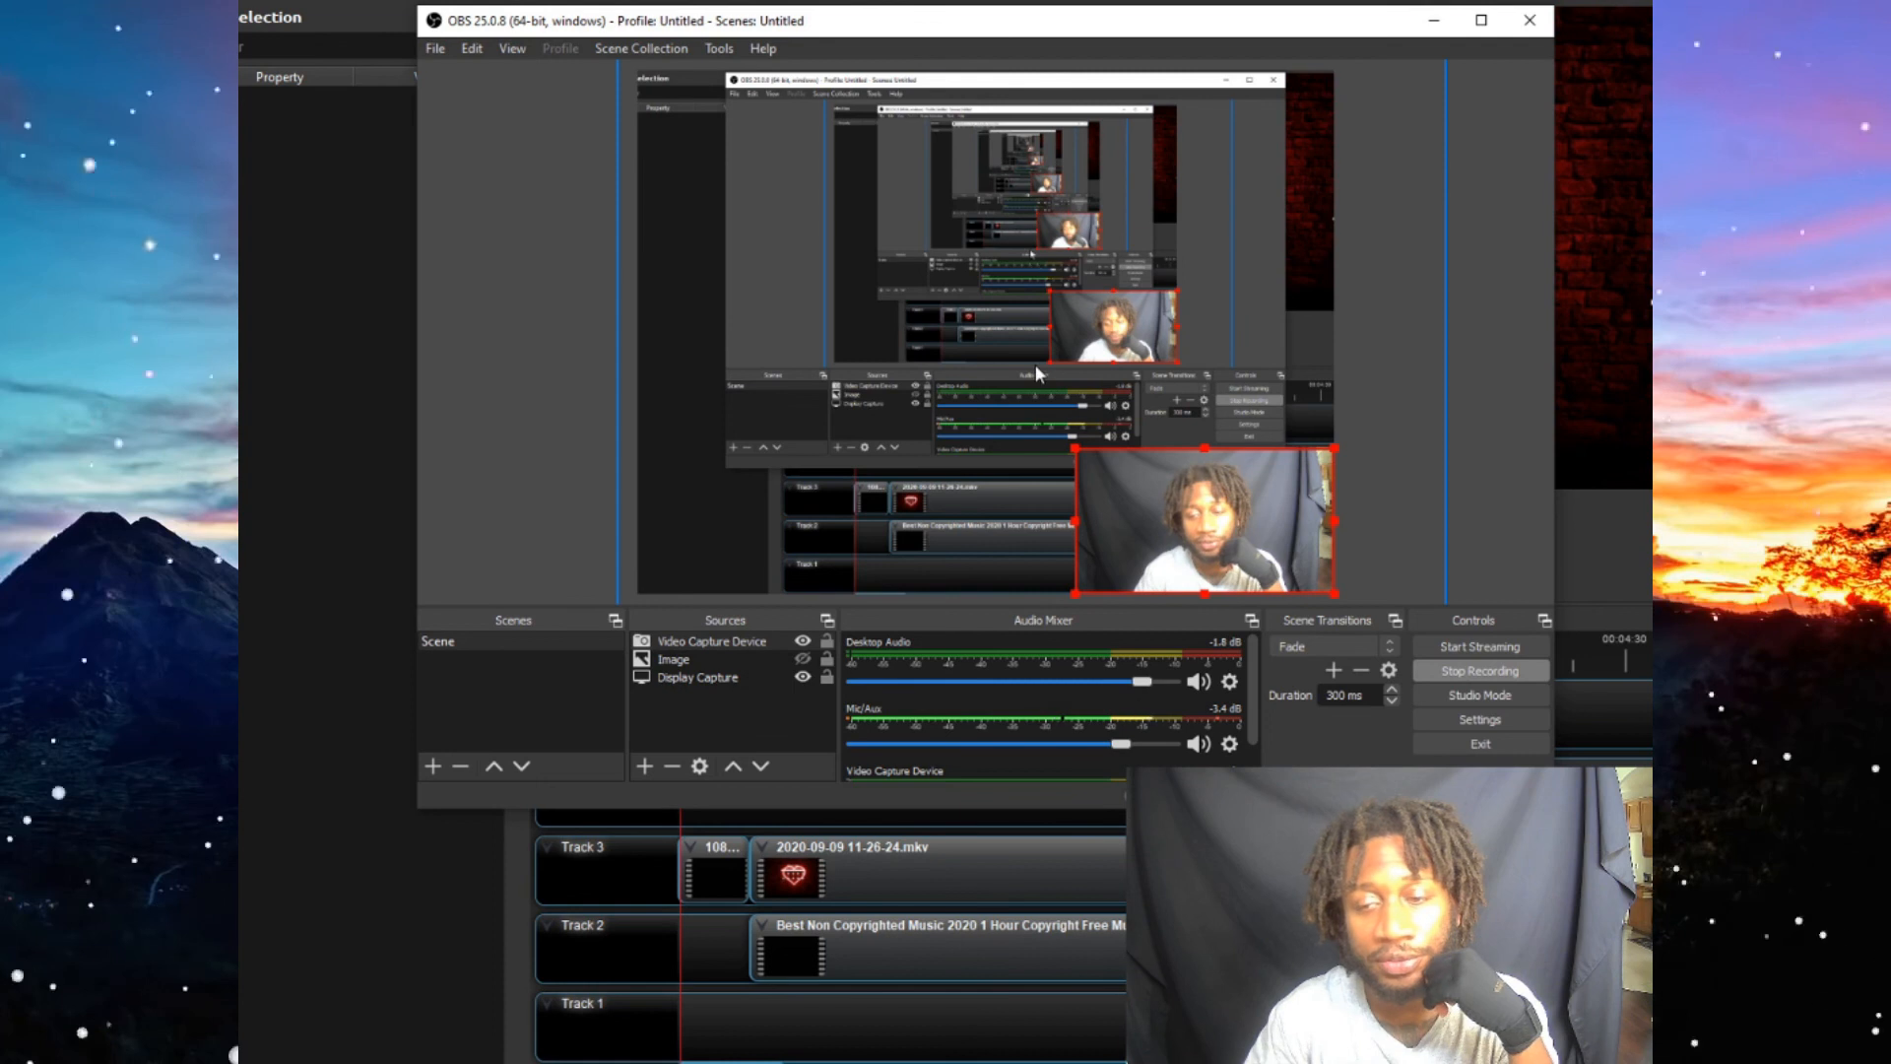
# - Show the Image source on the OBS canvas and hide it again, repeating this several times
pyautogui.click(802, 660)
pyautogui.click(801, 660)
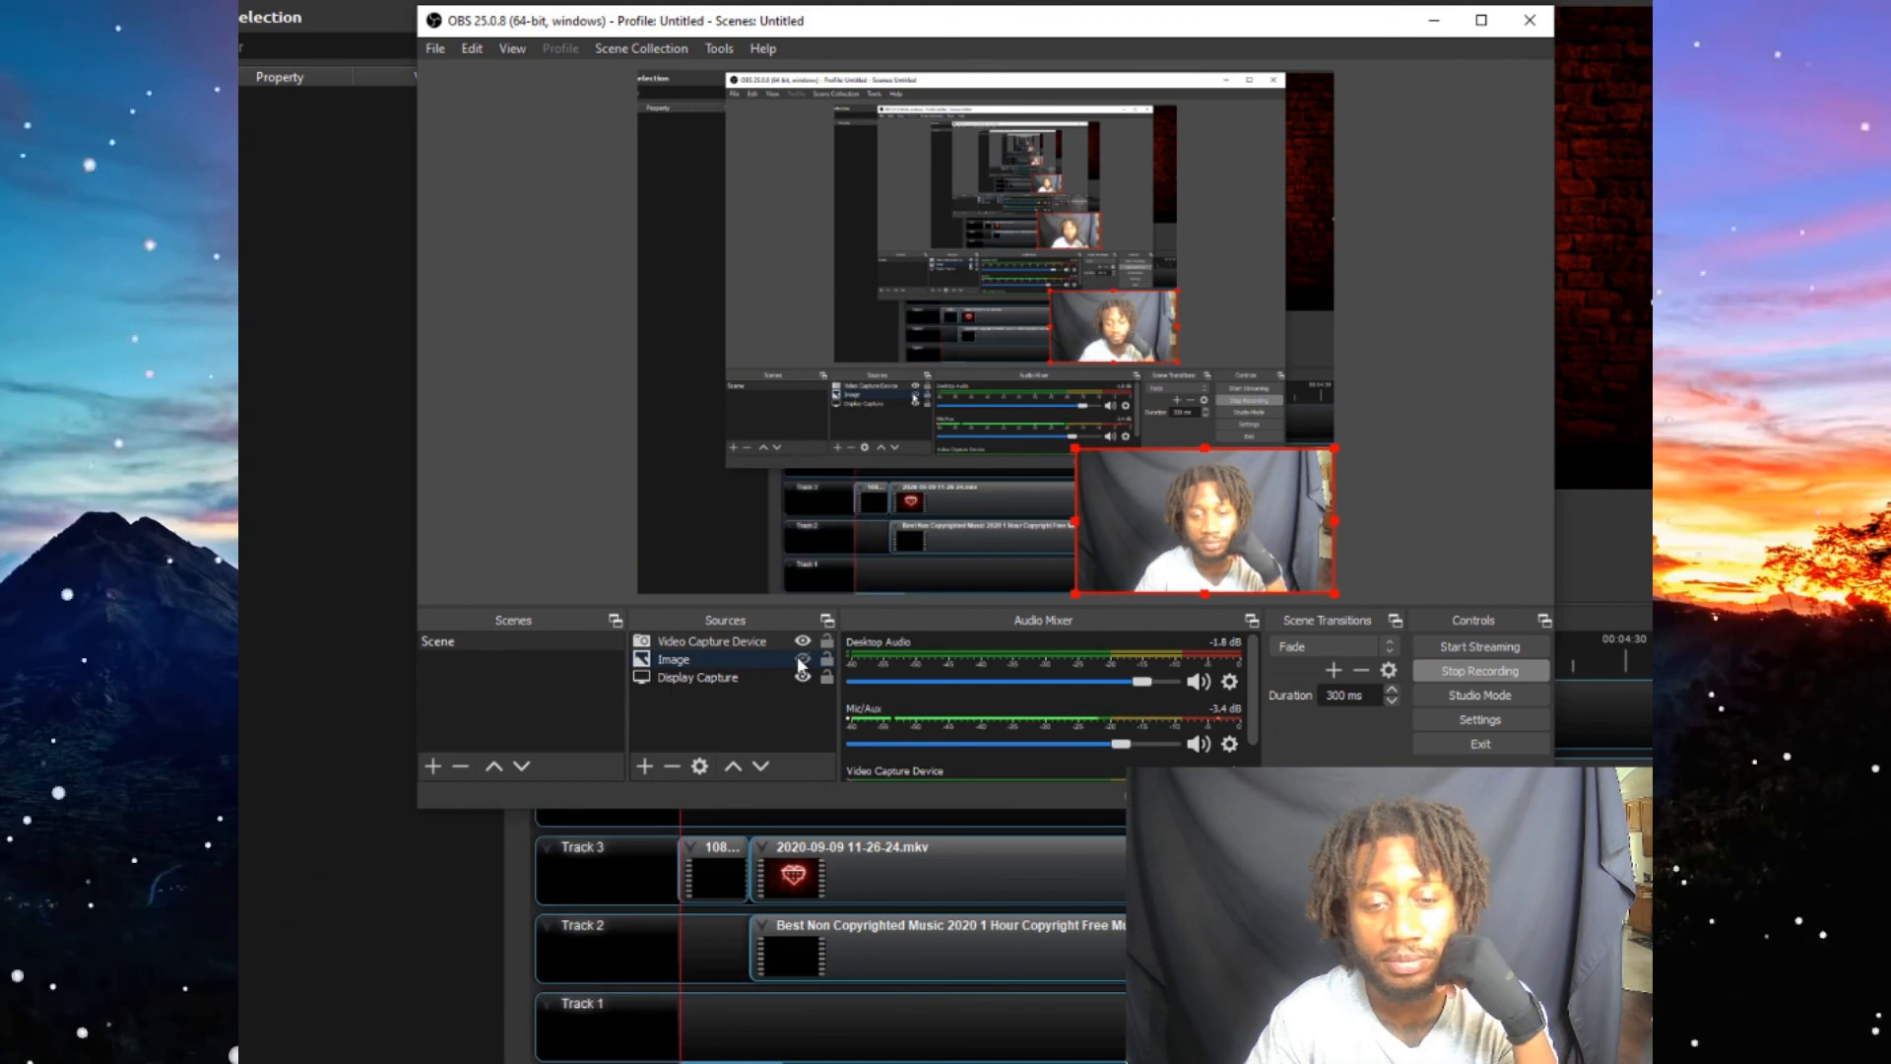
pyautogui.click(802, 660)
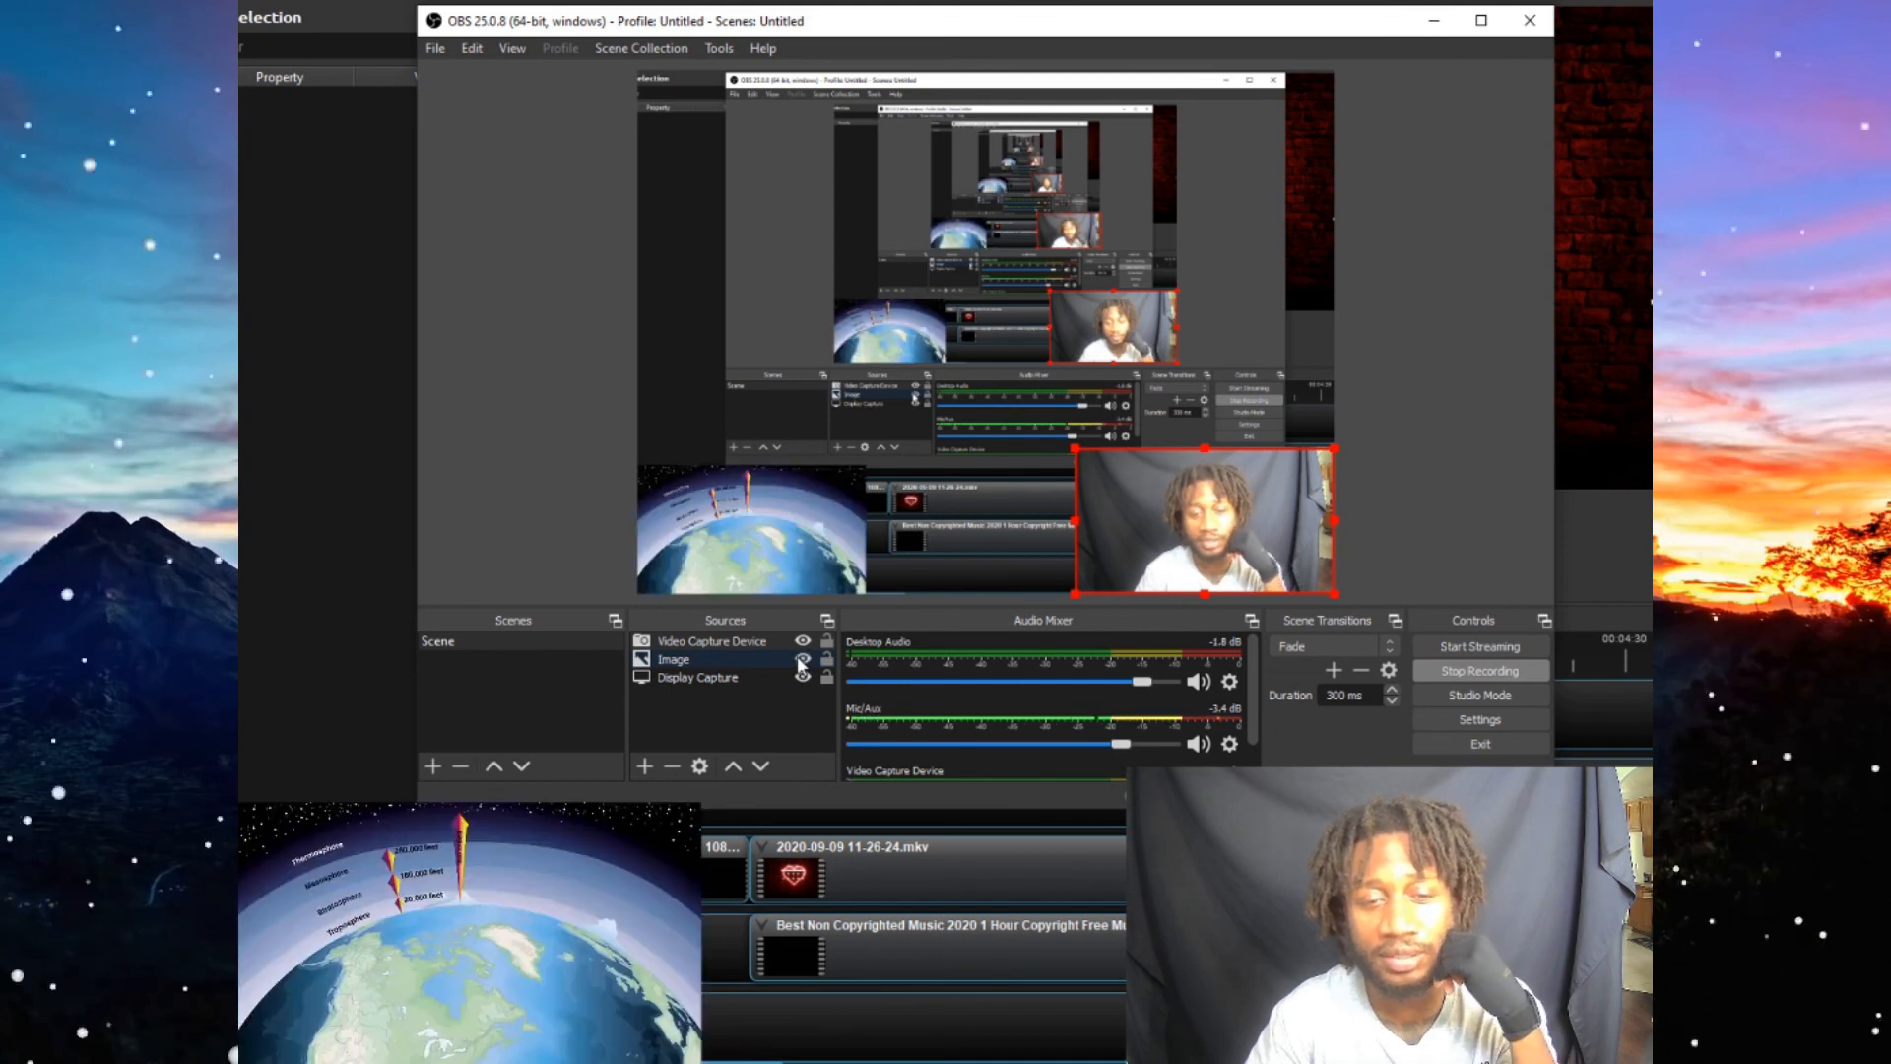
pyautogui.click(802, 660)
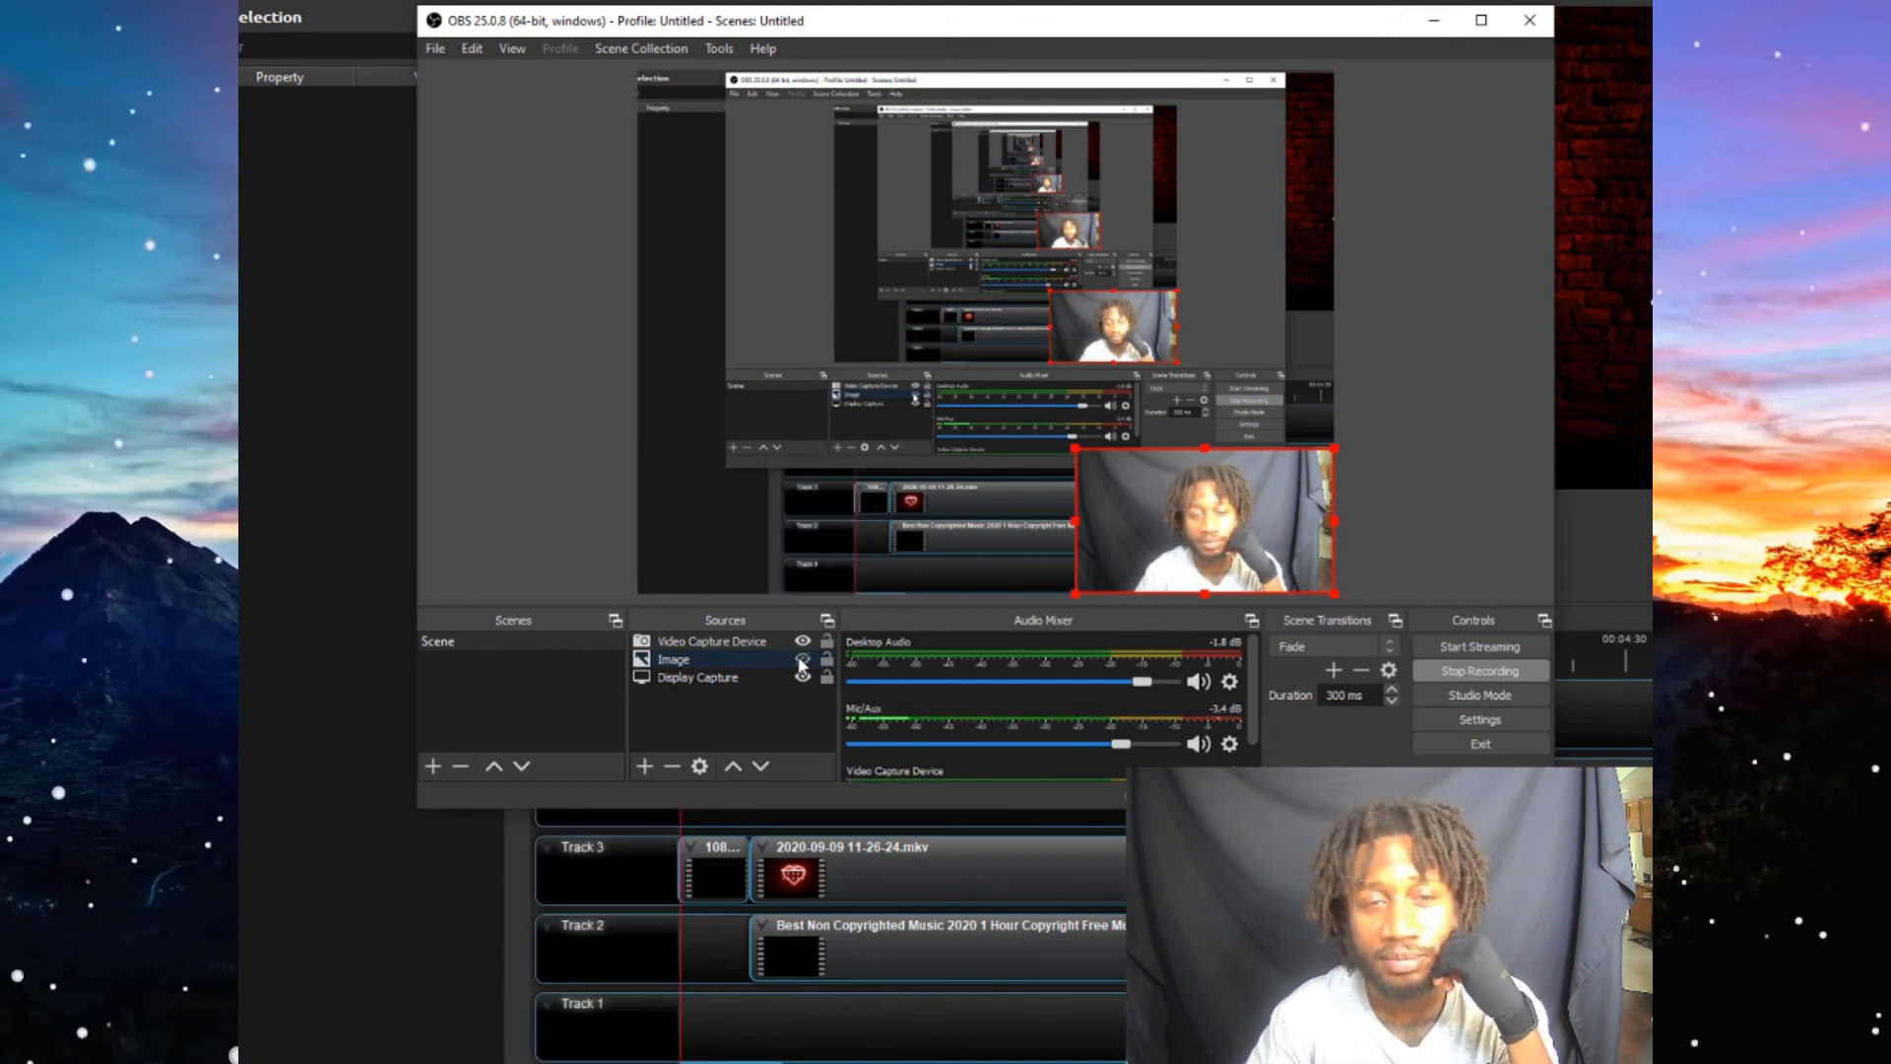
pyautogui.click(802, 660)
pyautogui.click(802, 660)
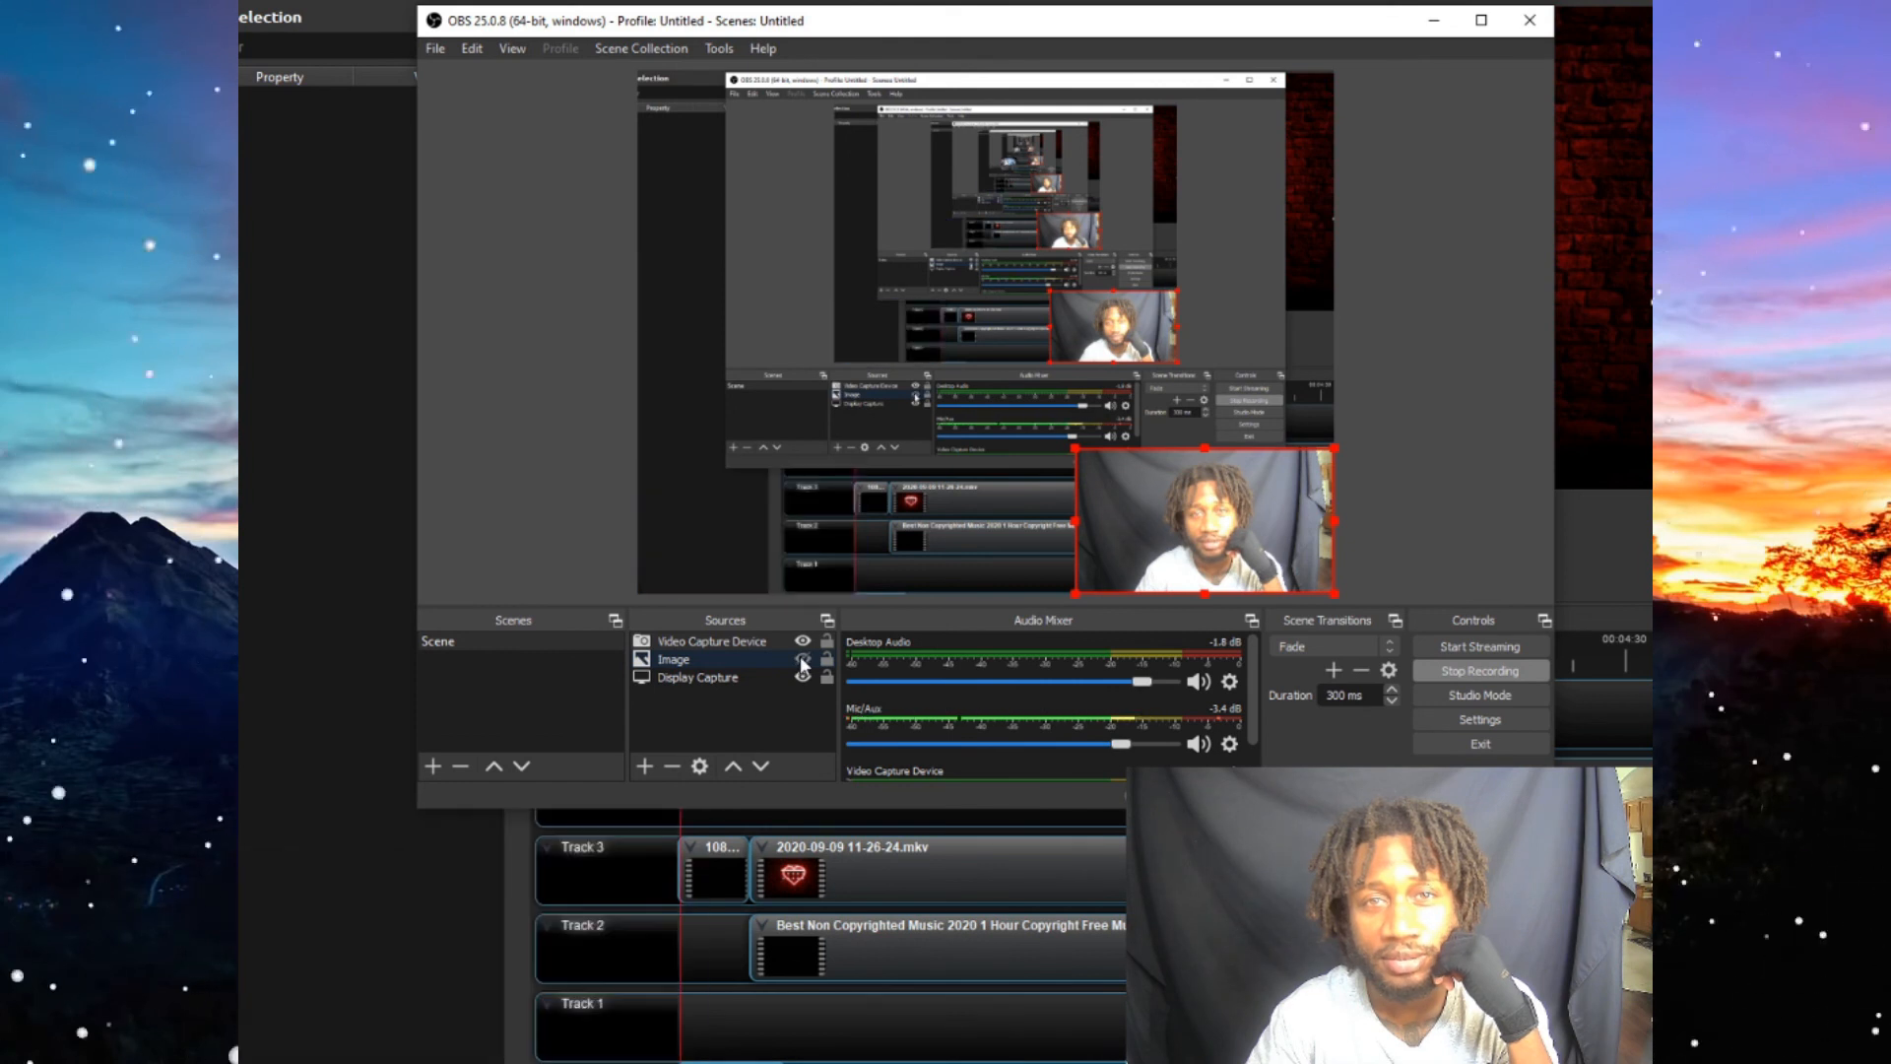